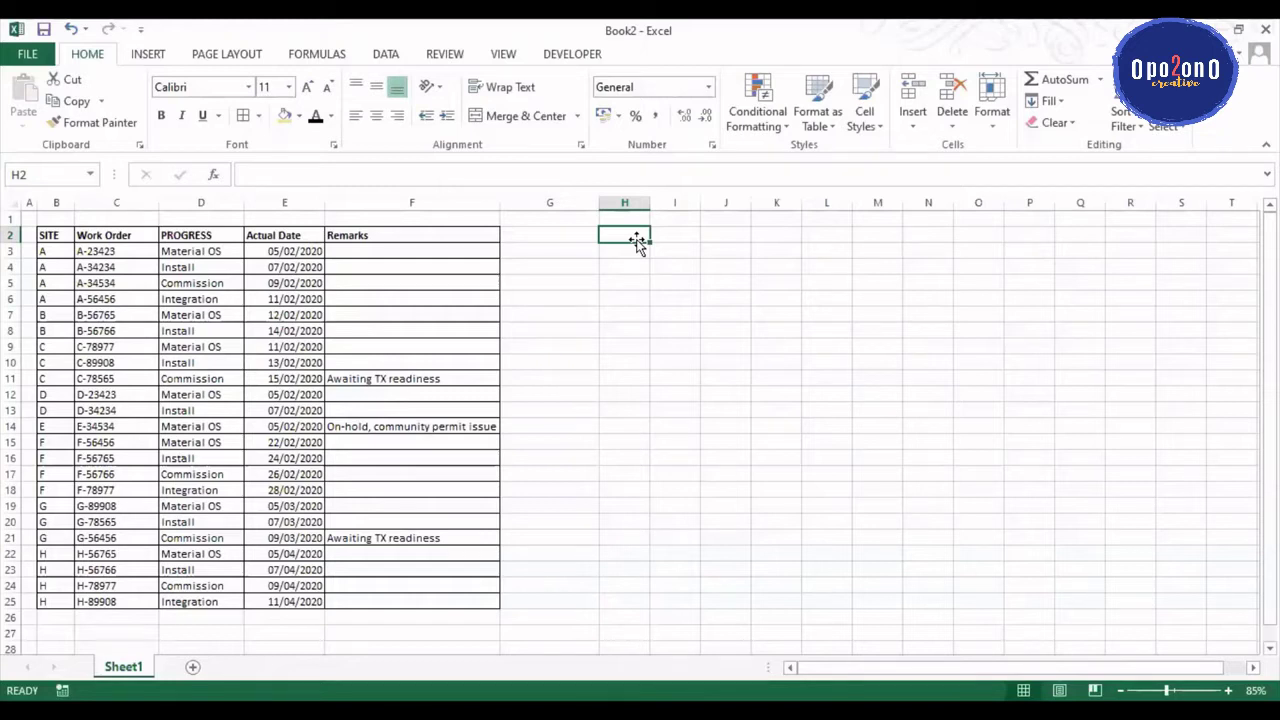
Step: Examine the columns of the work-order table, from SITE through Remarks
left_click(546, 335)
left_click(130, 280)
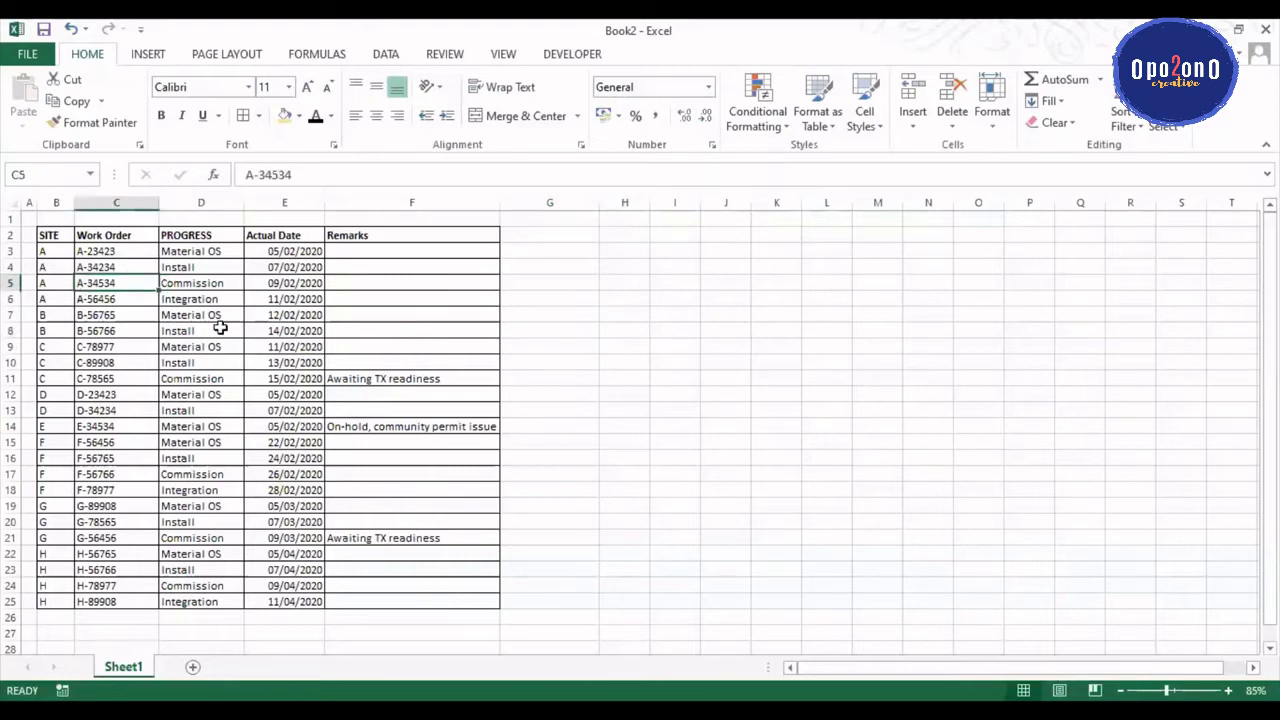
left_click(290, 347)
left_click(376, 355)
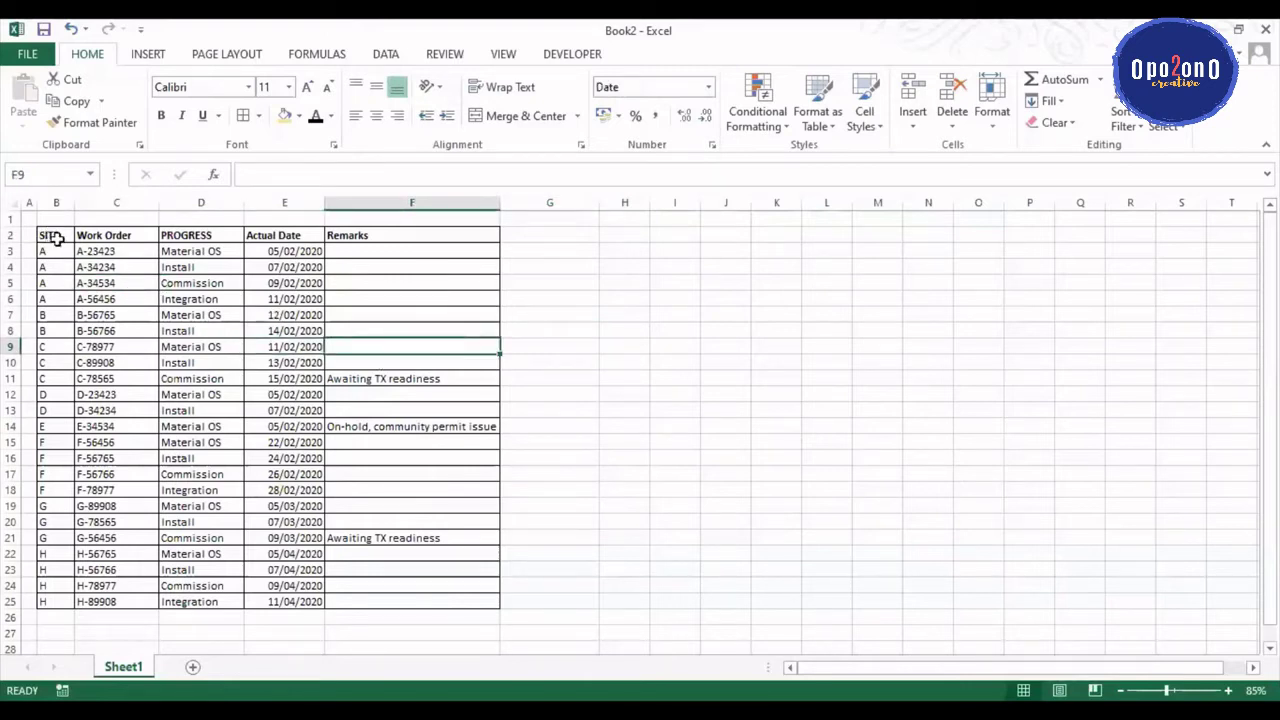
left_click(55, 237)
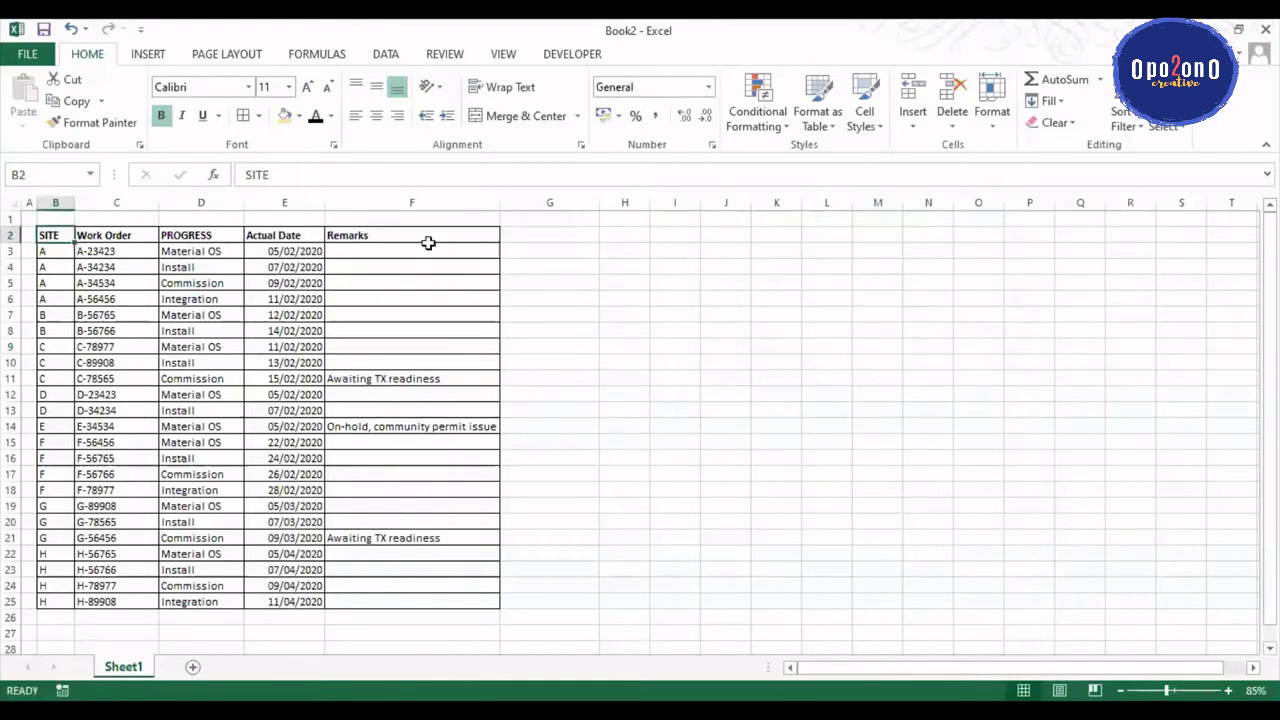
left_click(380, 245)
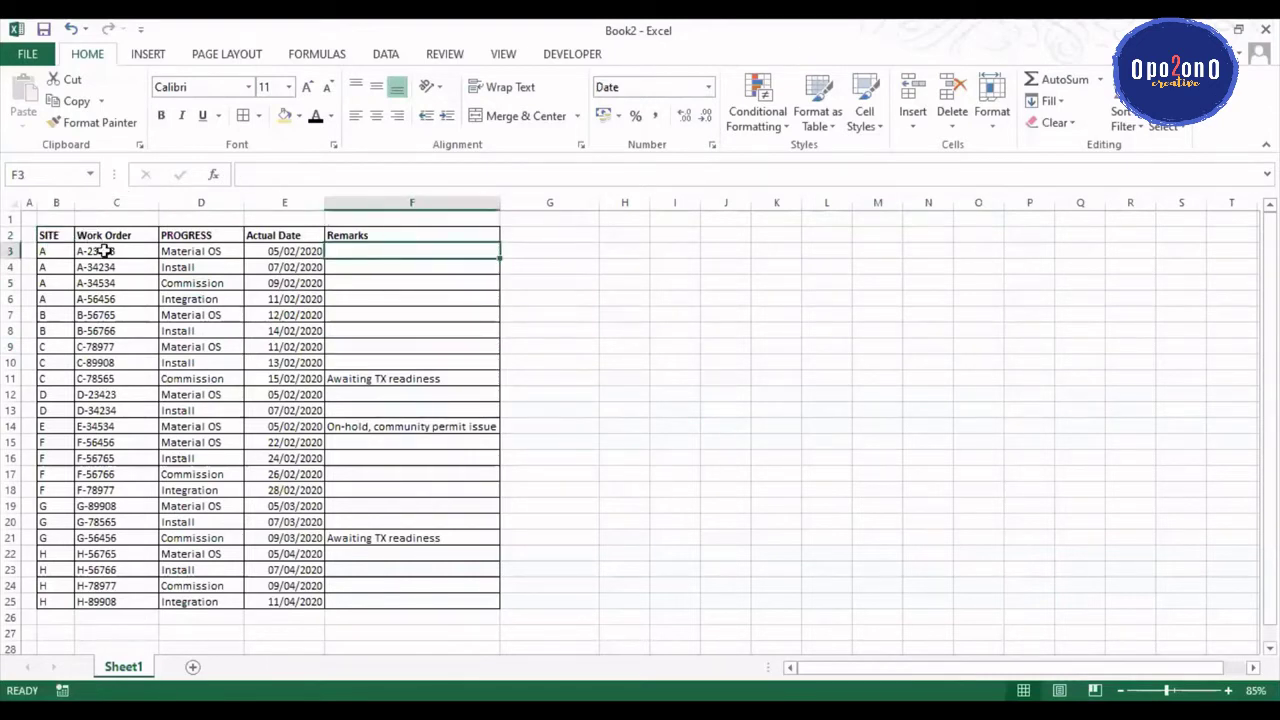
left_click(55, 238)
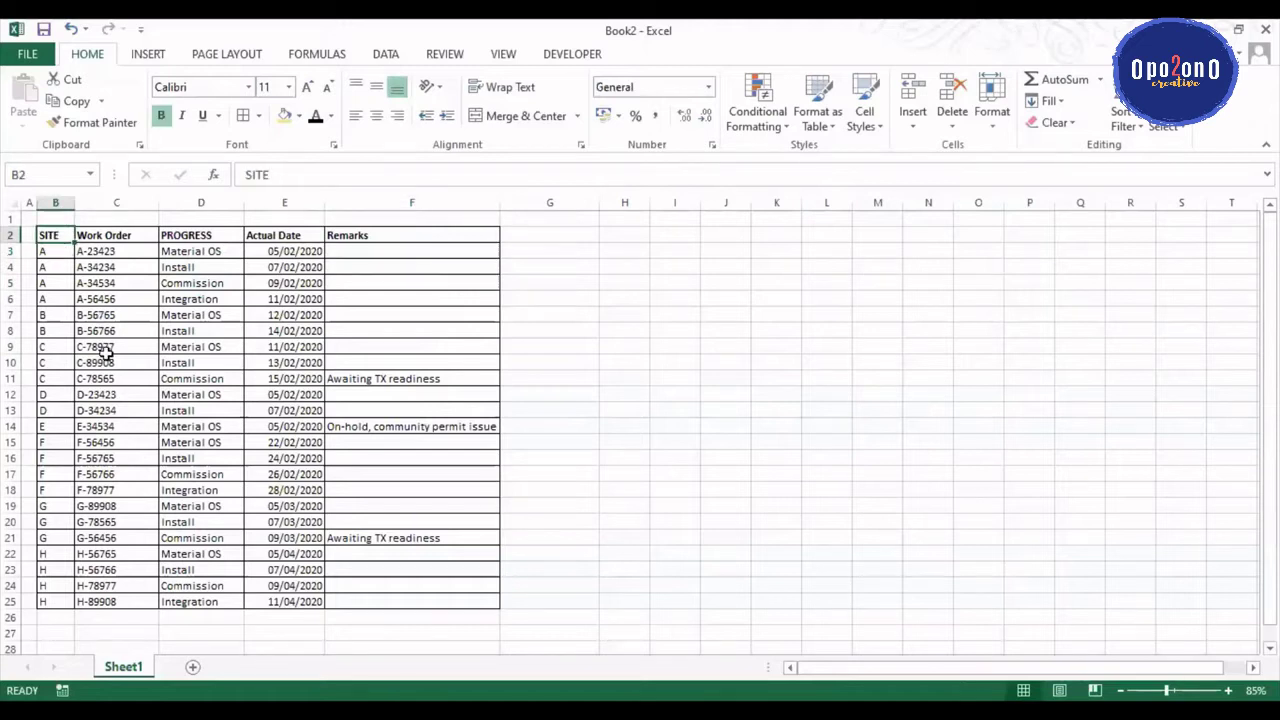
Step: Examine the SITE column for repeated site names, such as the rows for sites A and C
scroll(107, 358, "up", 5, "ctrl")
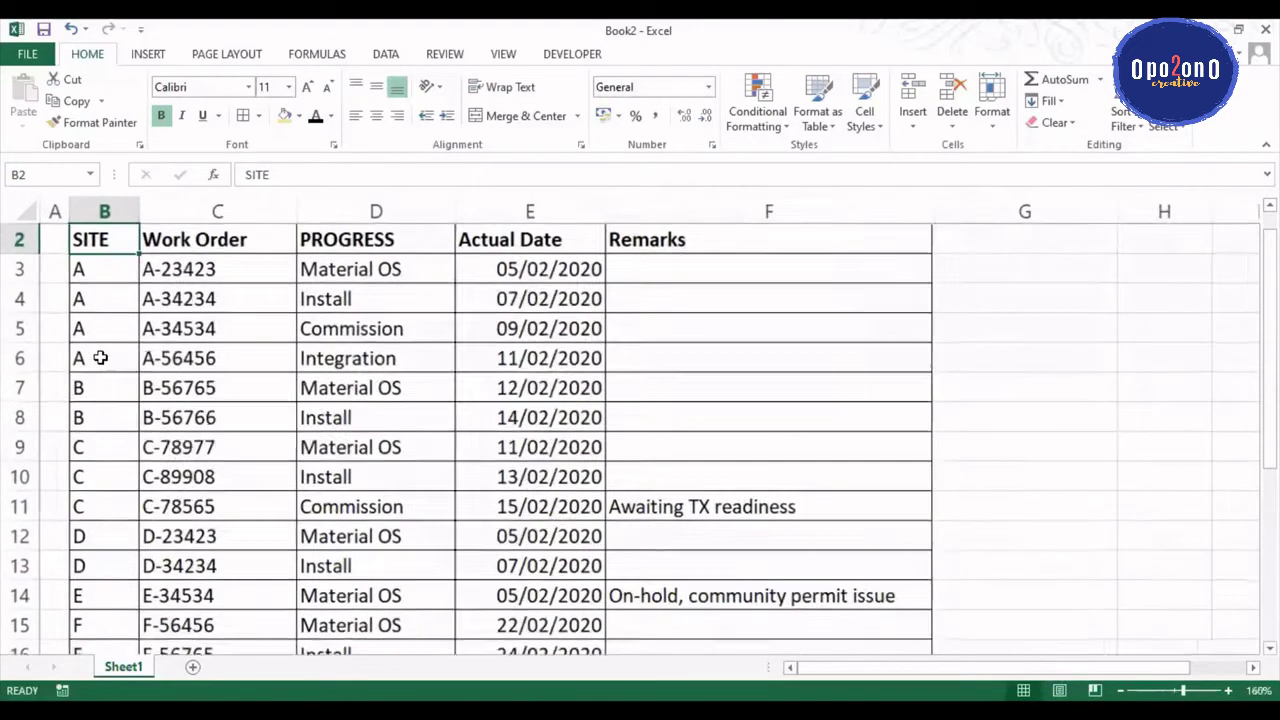
left_click(79, 305)
left_click_drag(88, 272, 103, 366)
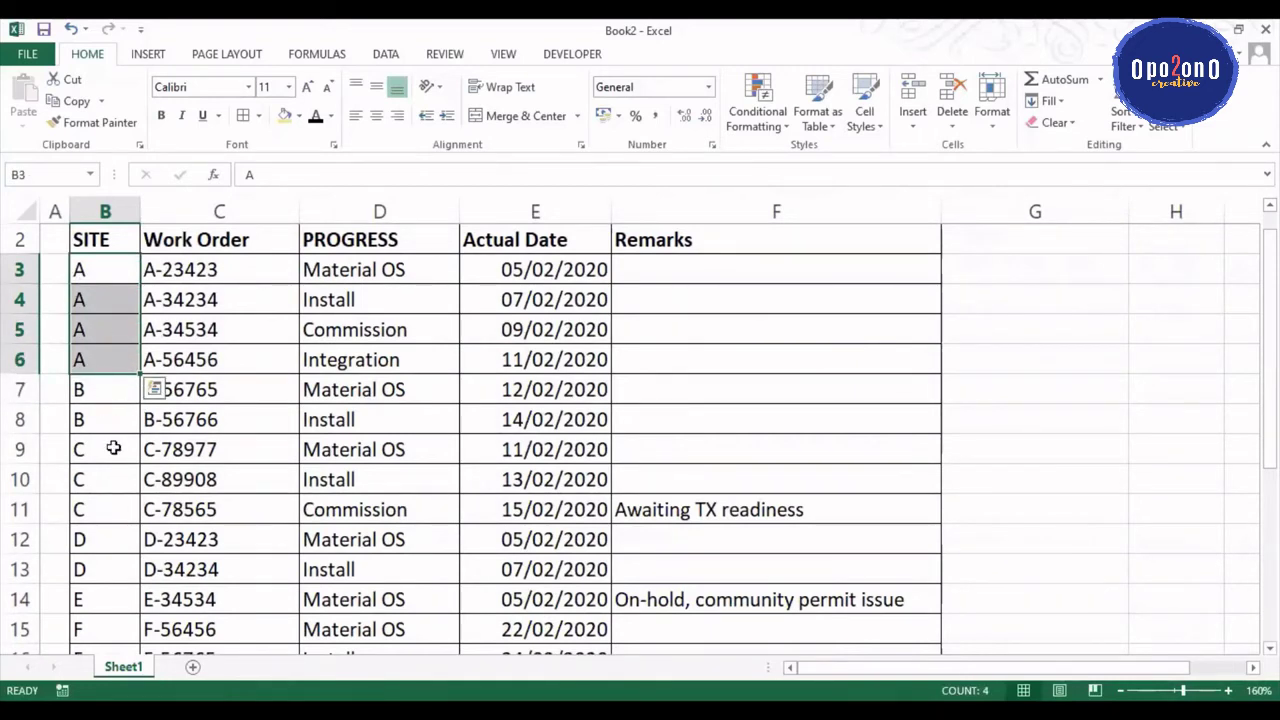
left_click_drag(100, 451, 117, 508)
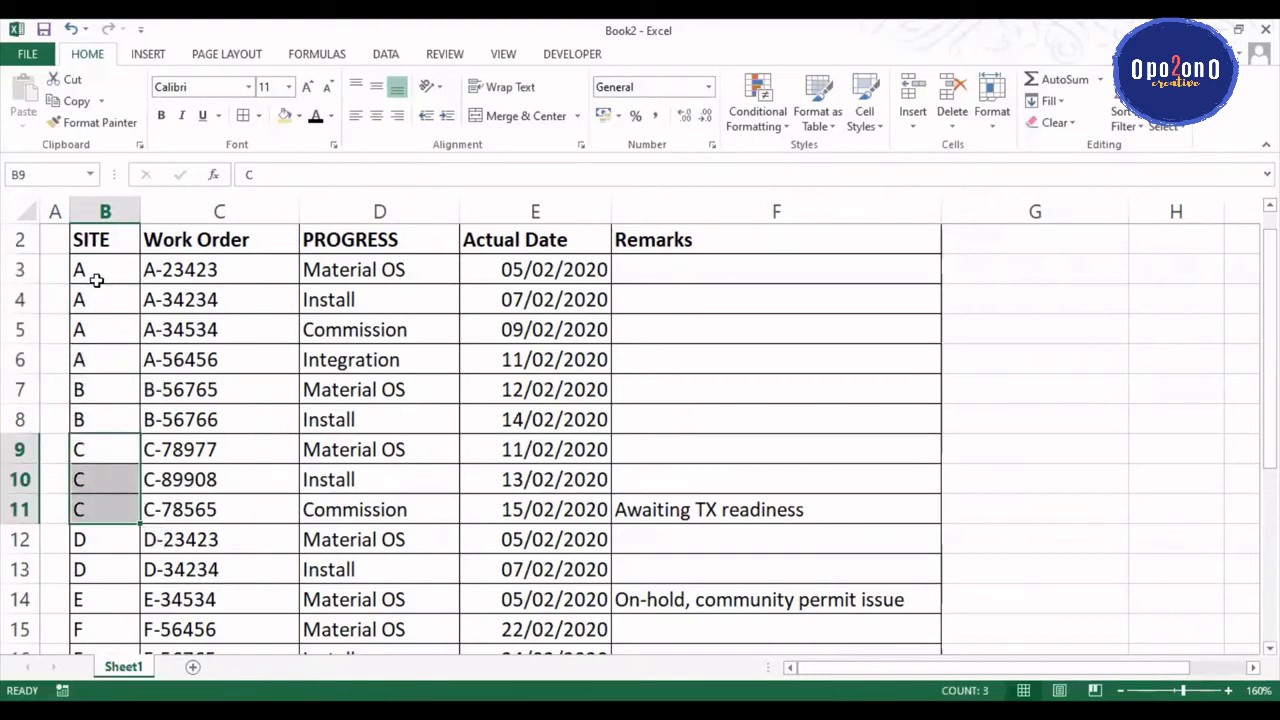
scroll(96, 278, "down", 3, "ctrl")
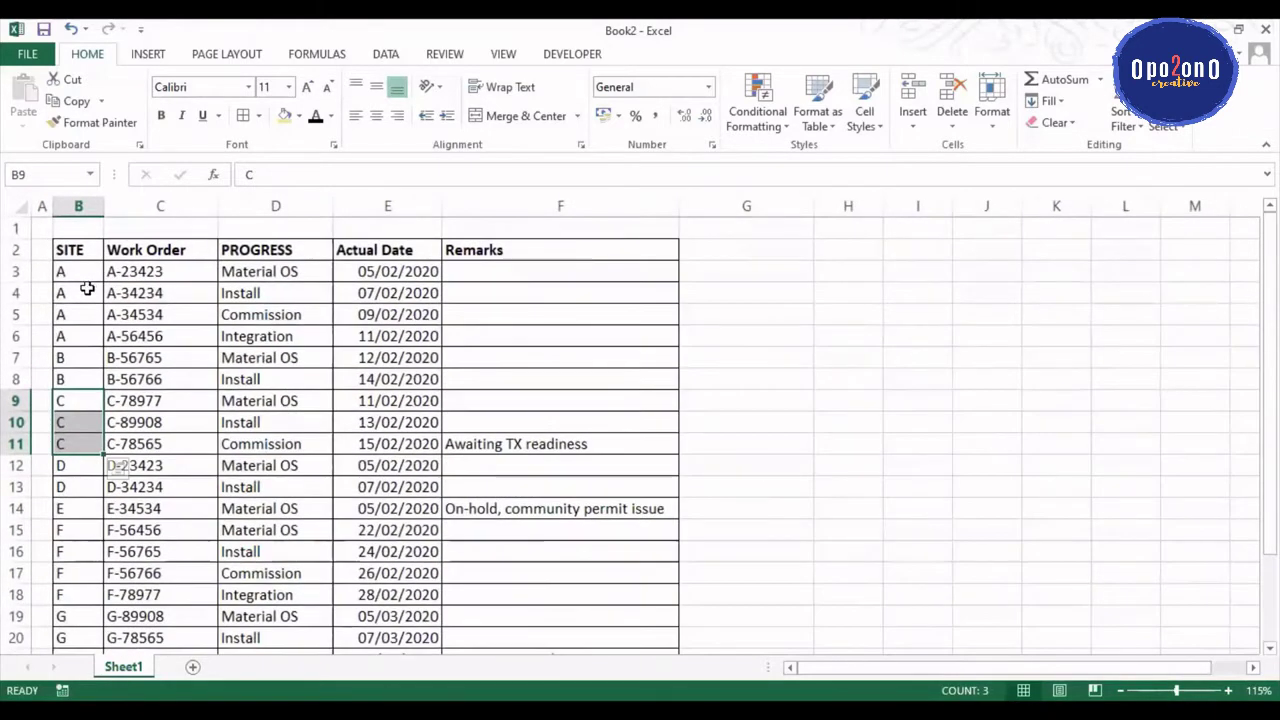
scroll(85, 300, "down", 2)
scroll(85, 300, "up", 2)
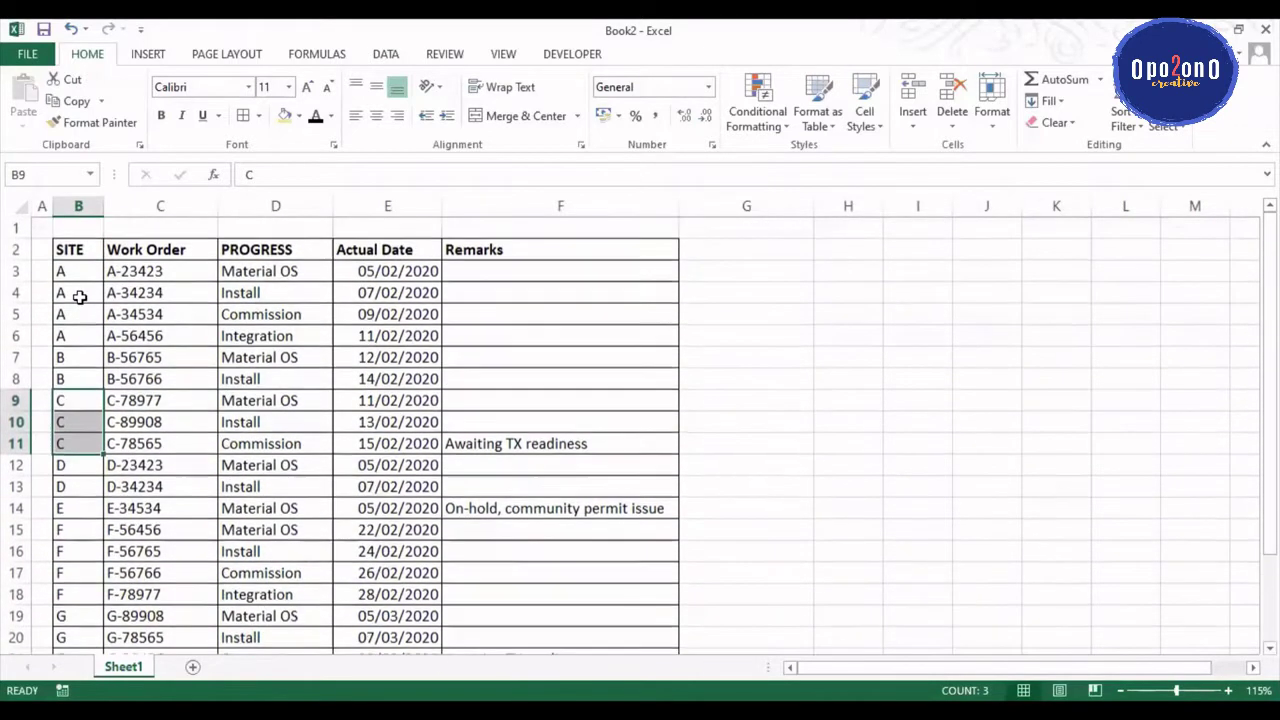
Step: Create a PivotTable on a new sheet from the work-order table in B2:F25 using the PivotTable and PivotChart Wizard
left_click(62, 249)
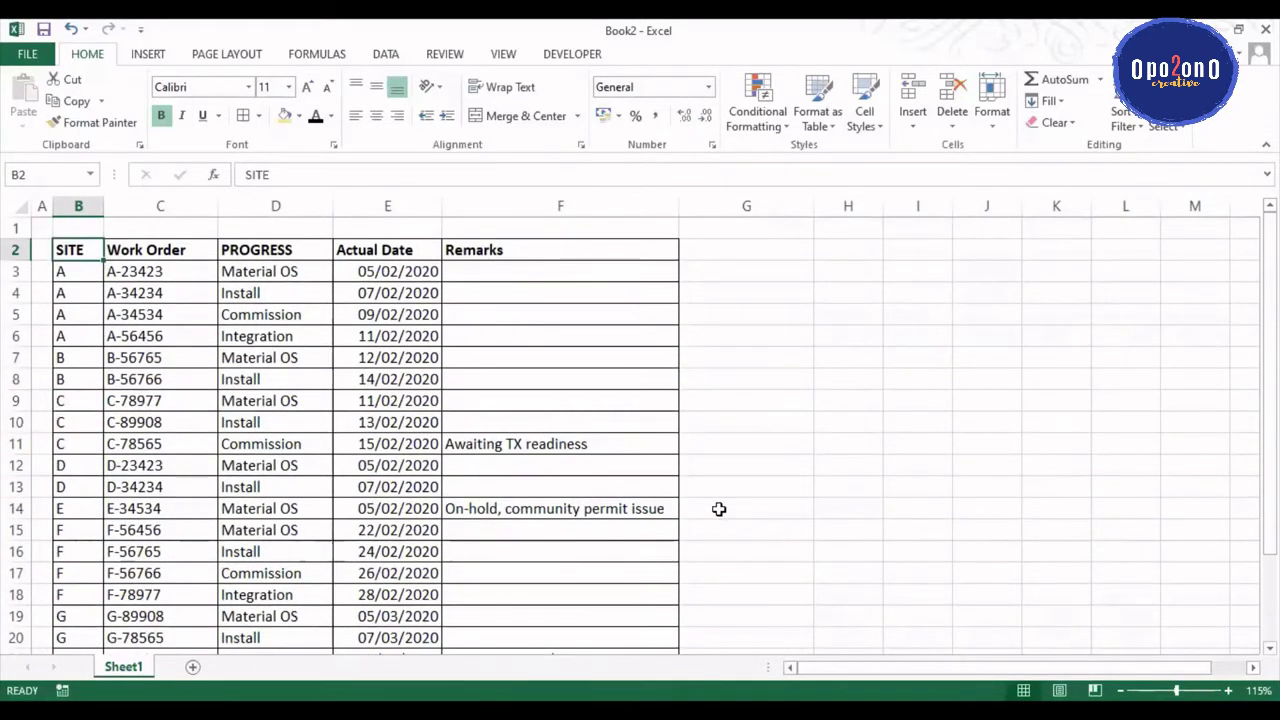
key("alt")
key("d")
key("p")
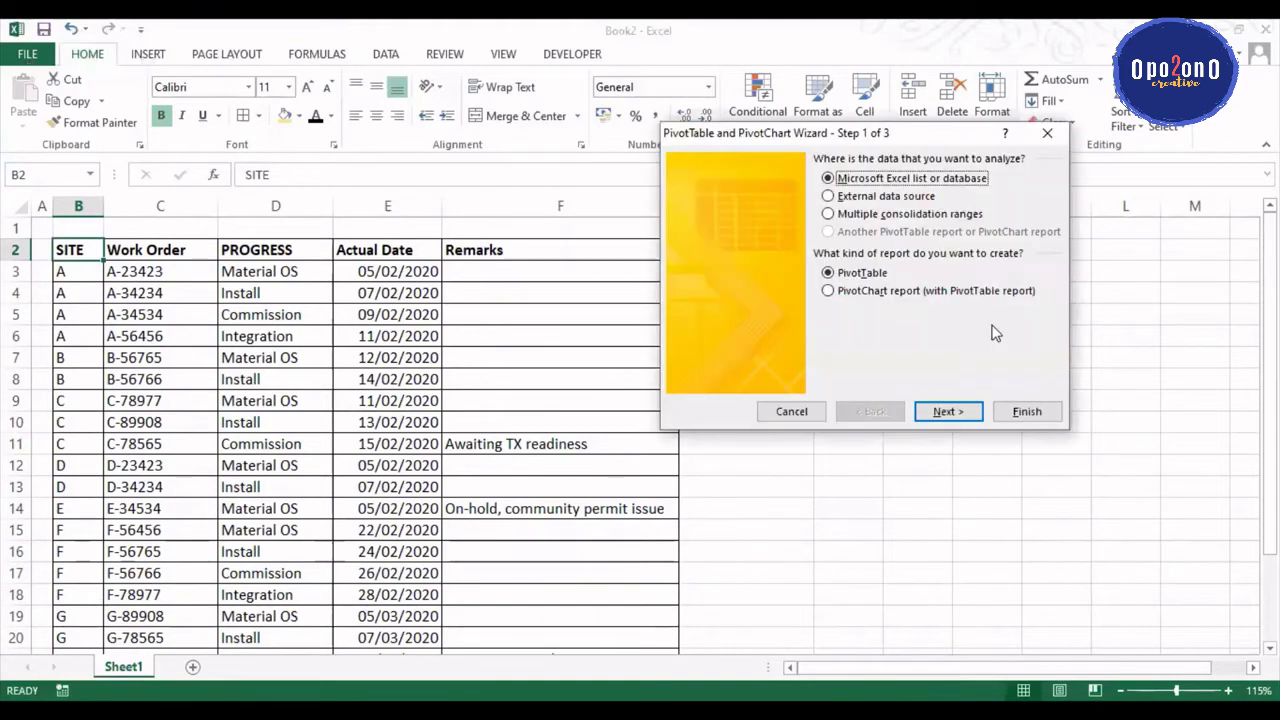
left_click(947, 412)
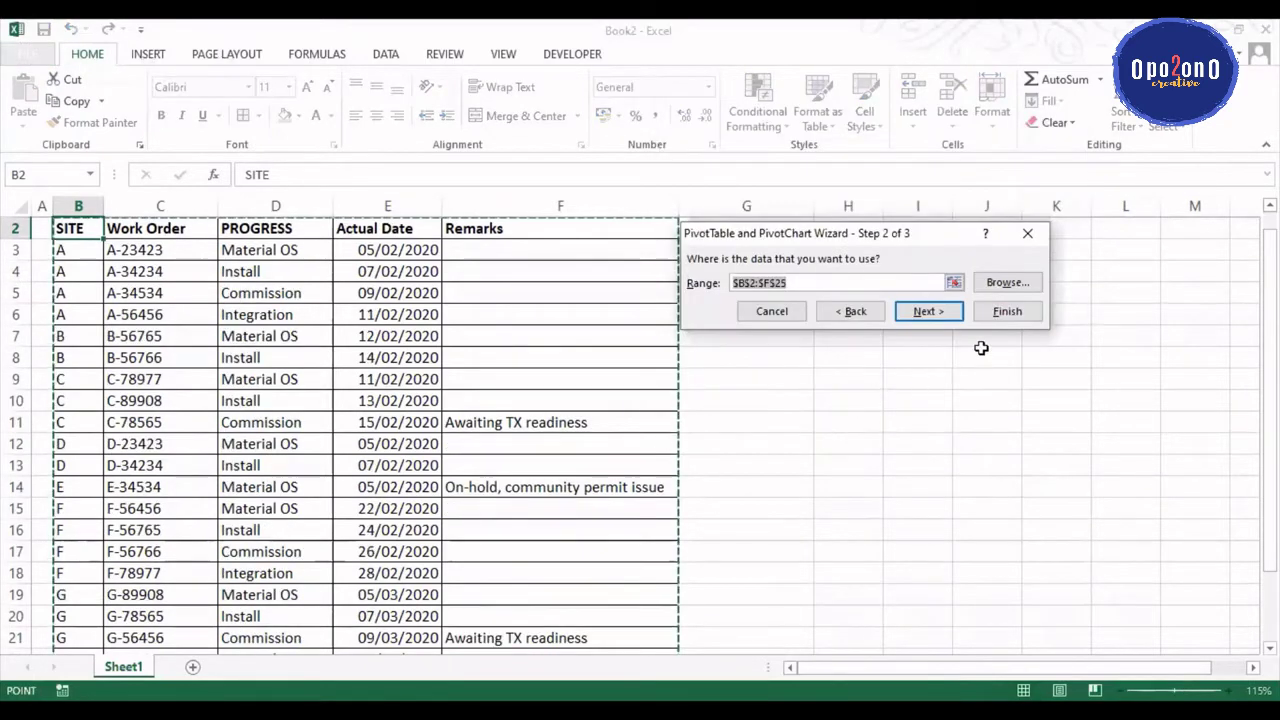
left_click(1007, 312)
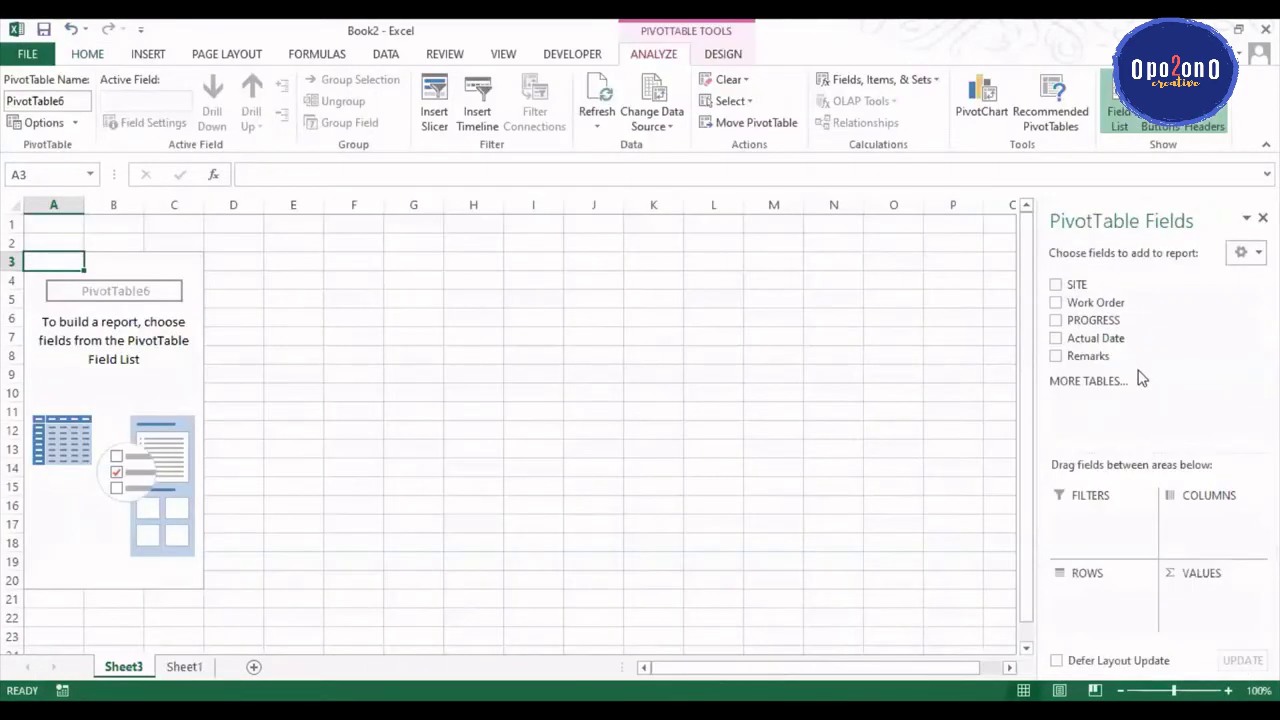
Step: Add the SITE field to the pivot table's values as a count and inspect the result
left_click_drag(1083, 288, 1215, 618)
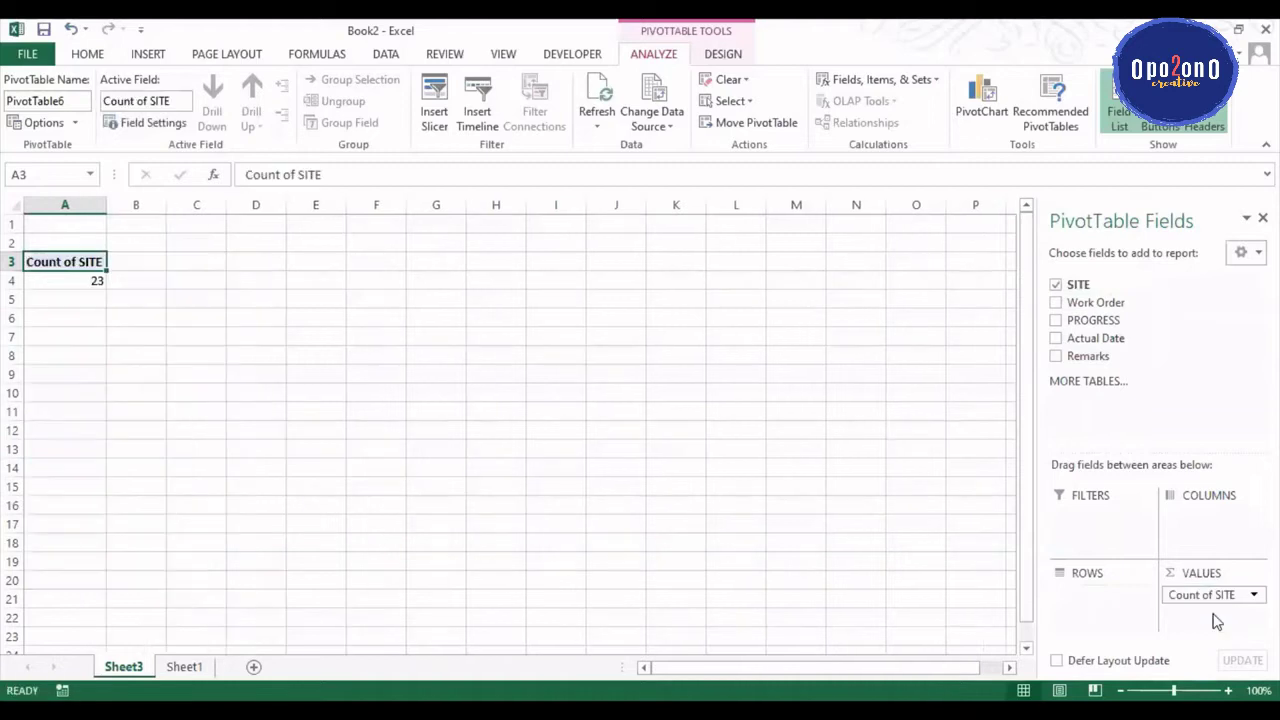
left_click(90, 277)
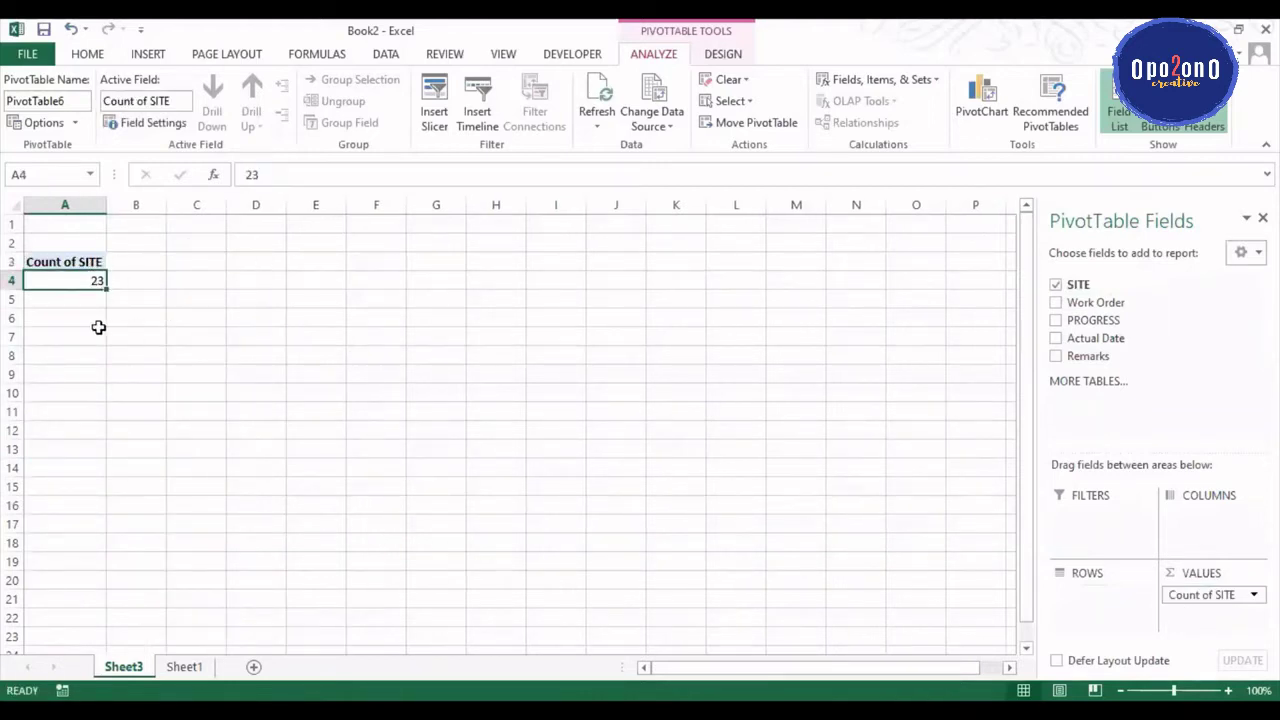
left_click(87, 296)
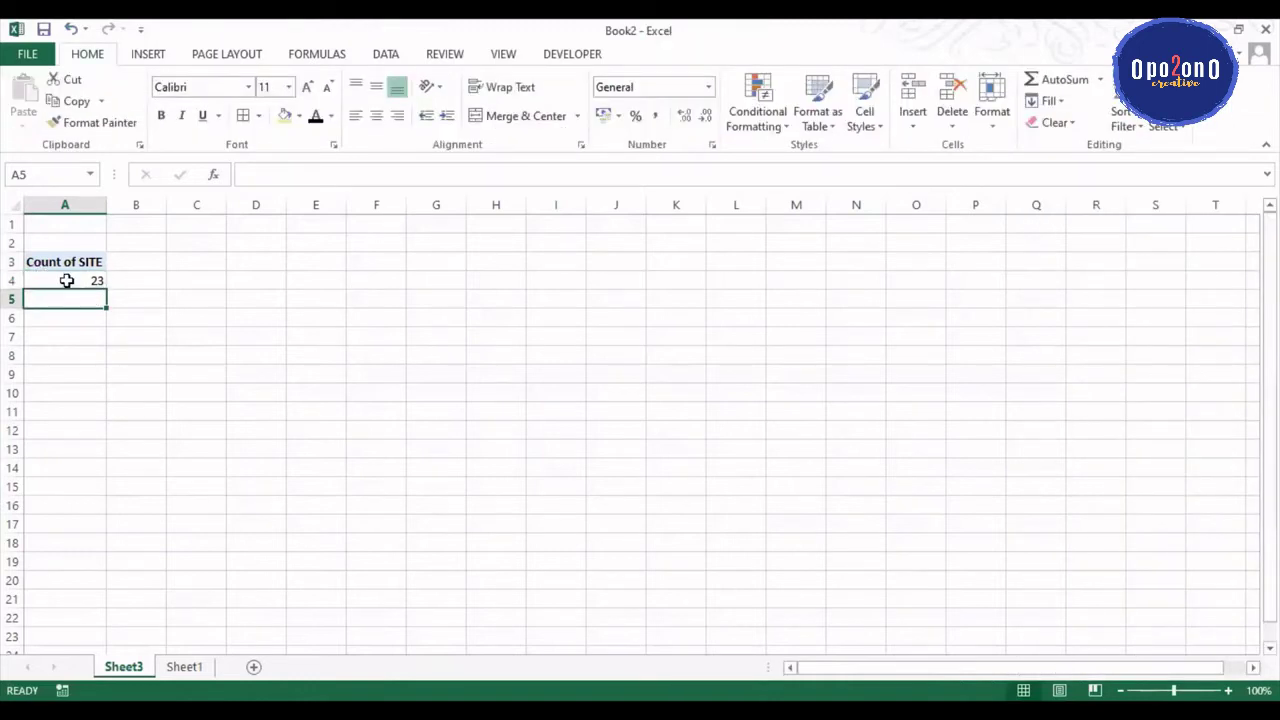
left_click(66, 280)
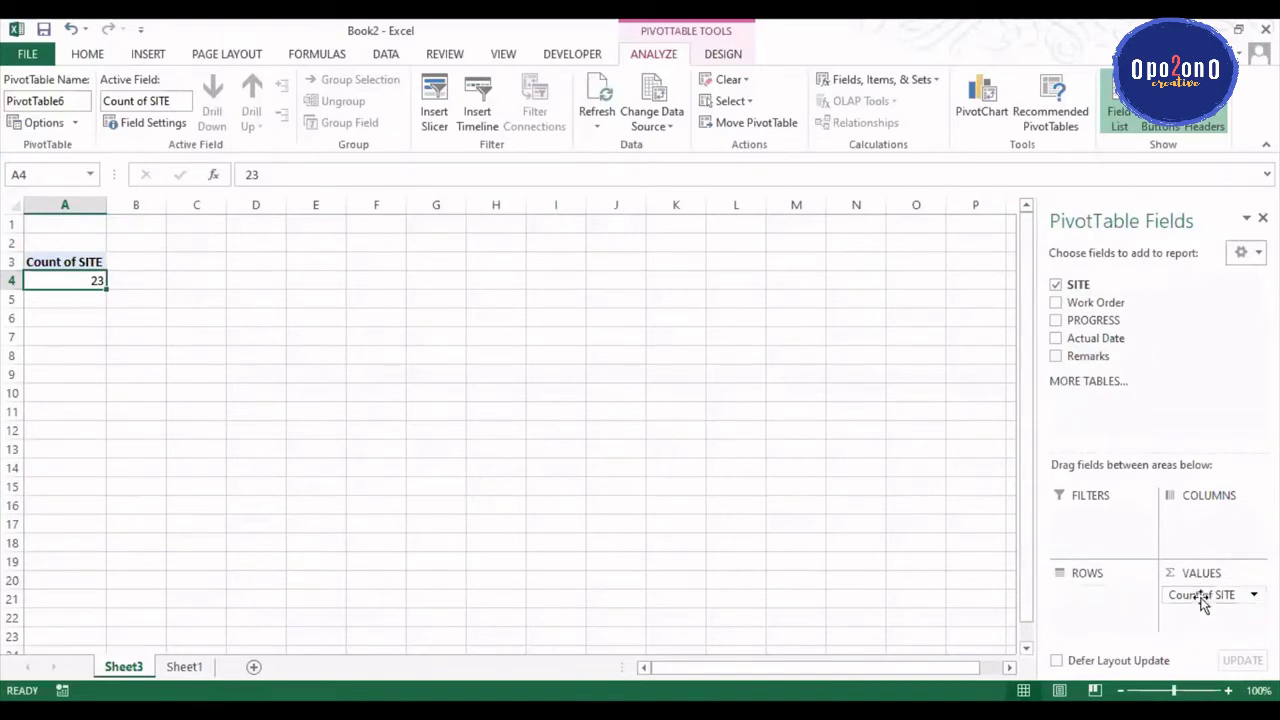
Step: Move the SITE field from values to rows and select the listed site labels to check their count
left_click(1203, 597)
left_click_drag(1201, 597, 1086, 597)
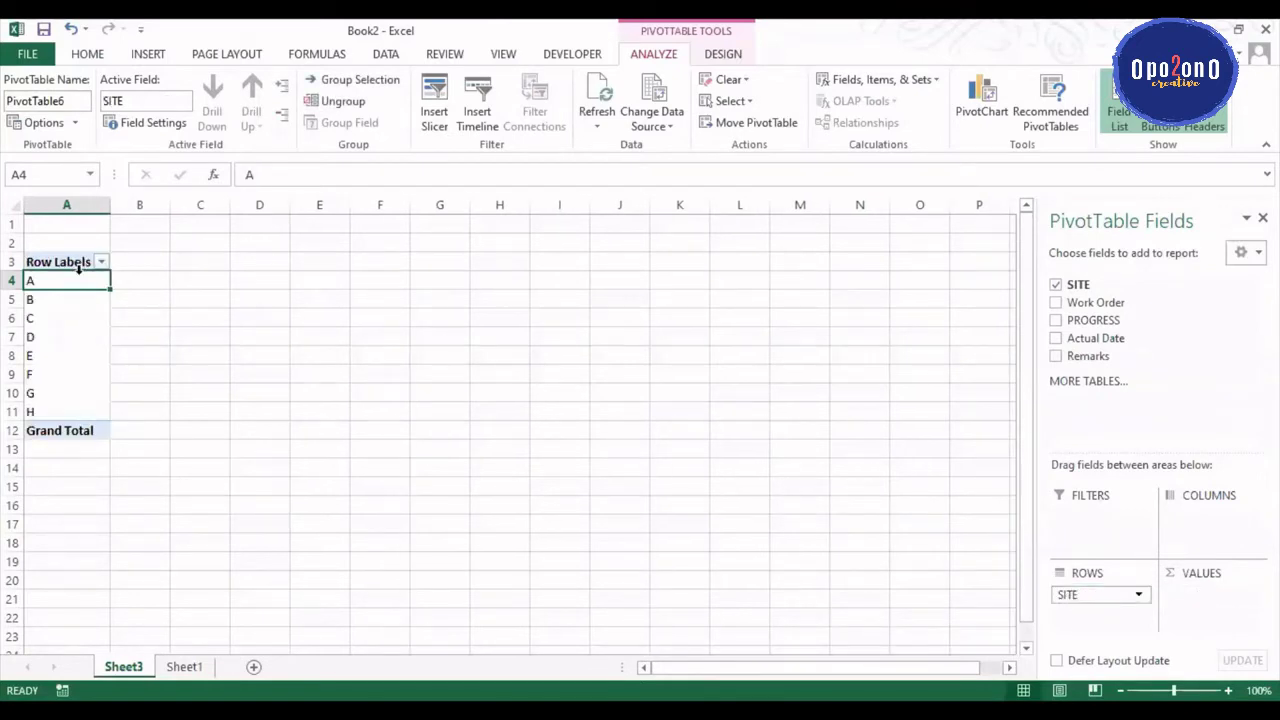
left_click(79, 269)
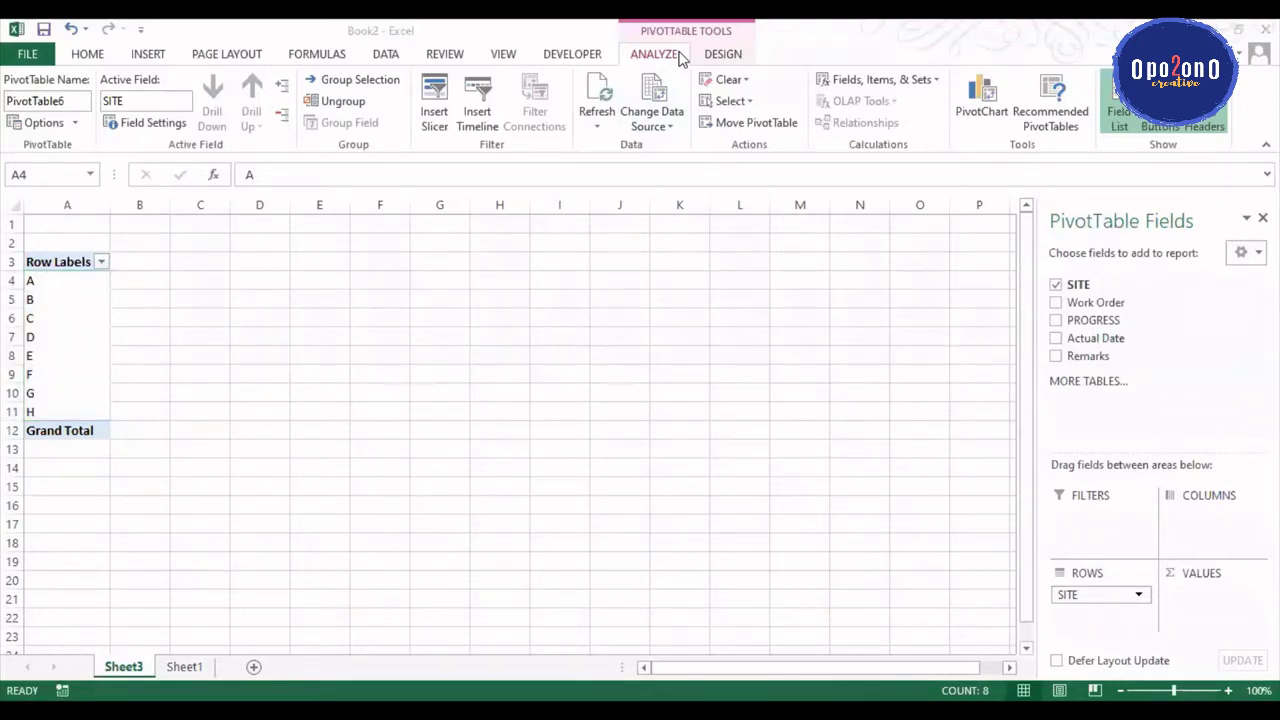
left_click_drag(1022, 634, 965, 645)
mouse_move(964, 698)
left_mouse_down()
mouse_move(1014, 692)
mouse_move(1018, 616)
left_mouse_up()
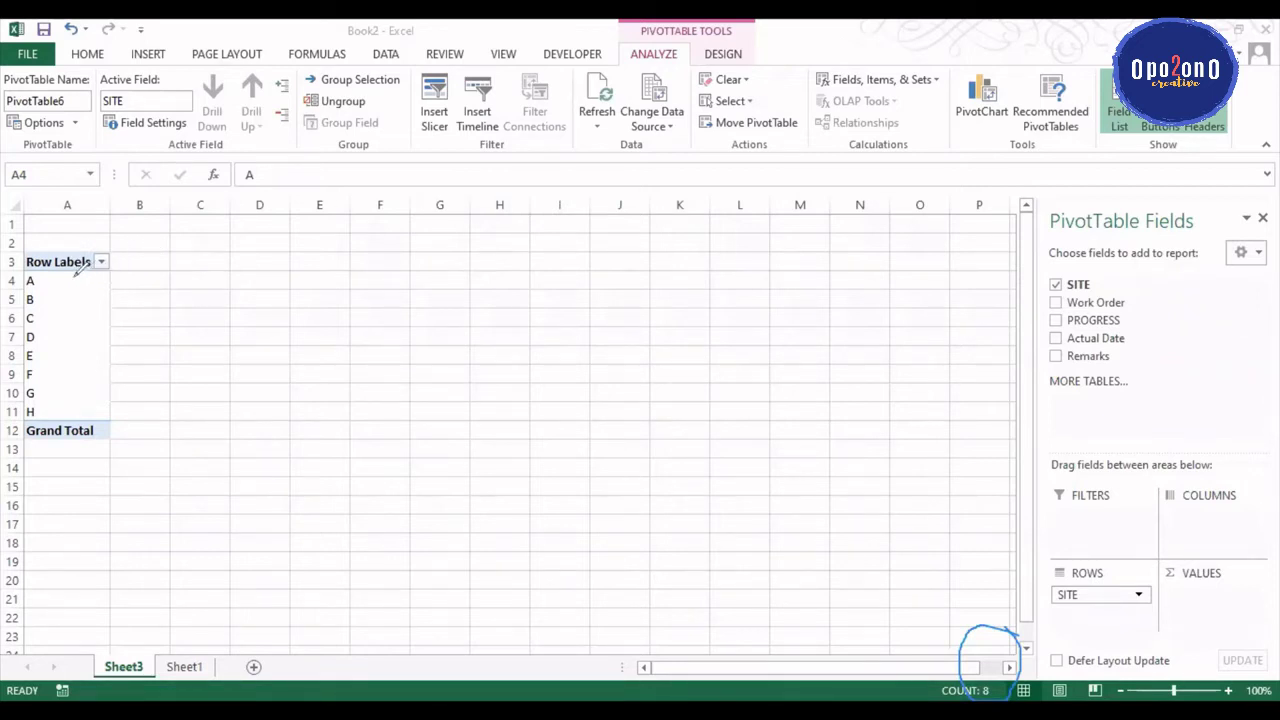
mouse_move(75, 279)
left_mouse_down()
mouse_move(96, 285)
mouse_move(101, 350)
mouse_move(50, 404)
left_mouse_up()
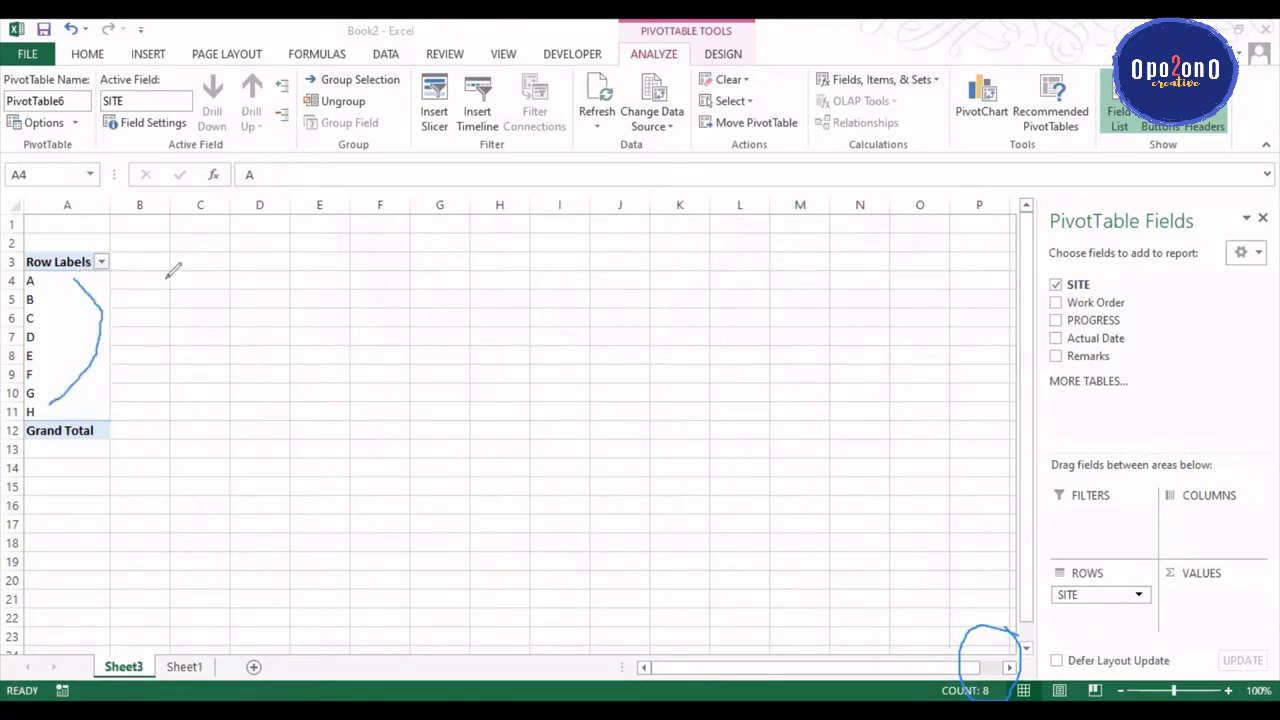
left_click(844, 149)
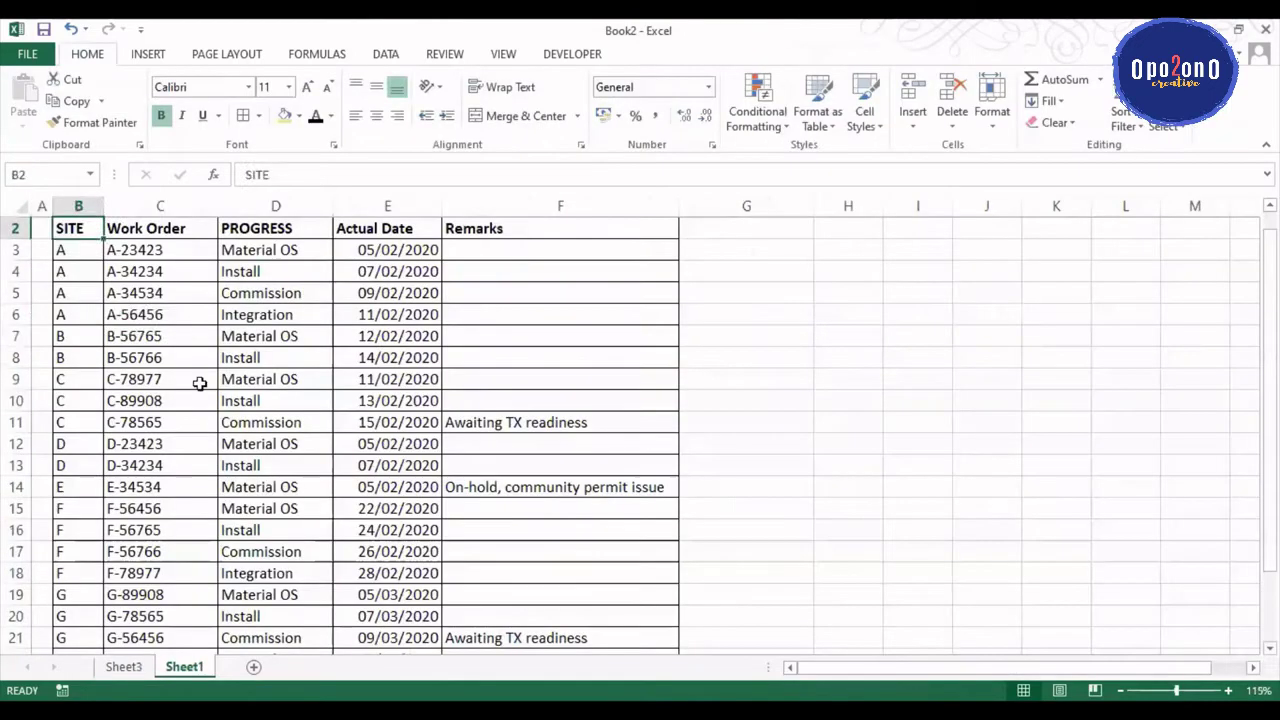
Step: Review the source table on Sheet1, comparing how often sites A, B and D repeat across work orders
left_click(170, 337)
left_click(110, 229)
left_click(131, 272)
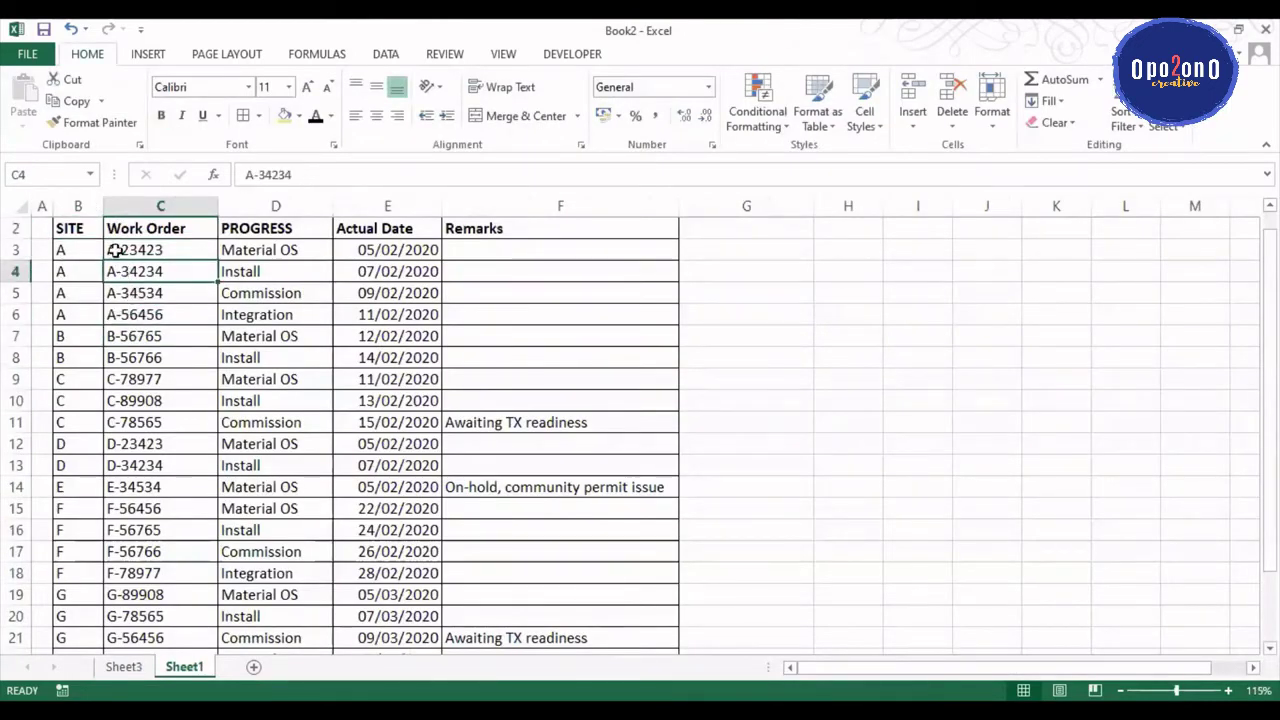
left_click_drag(63, 250, 84, 308)
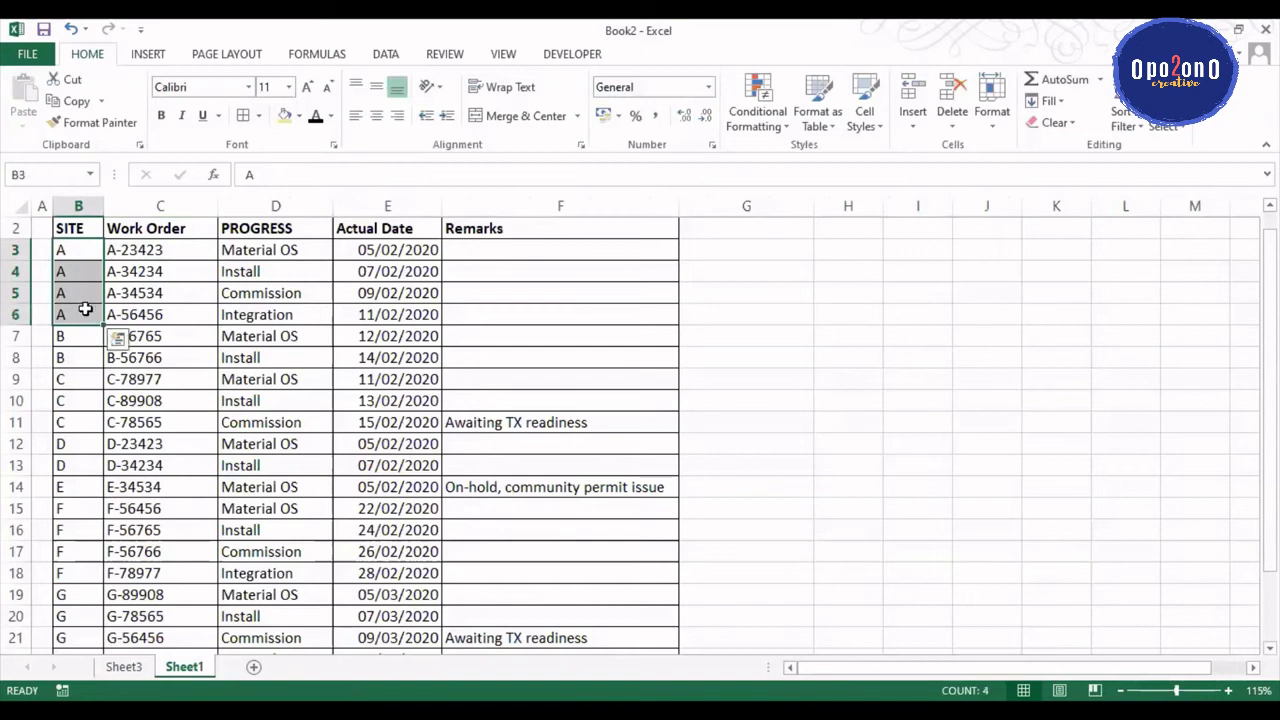
left_click(80, 250)
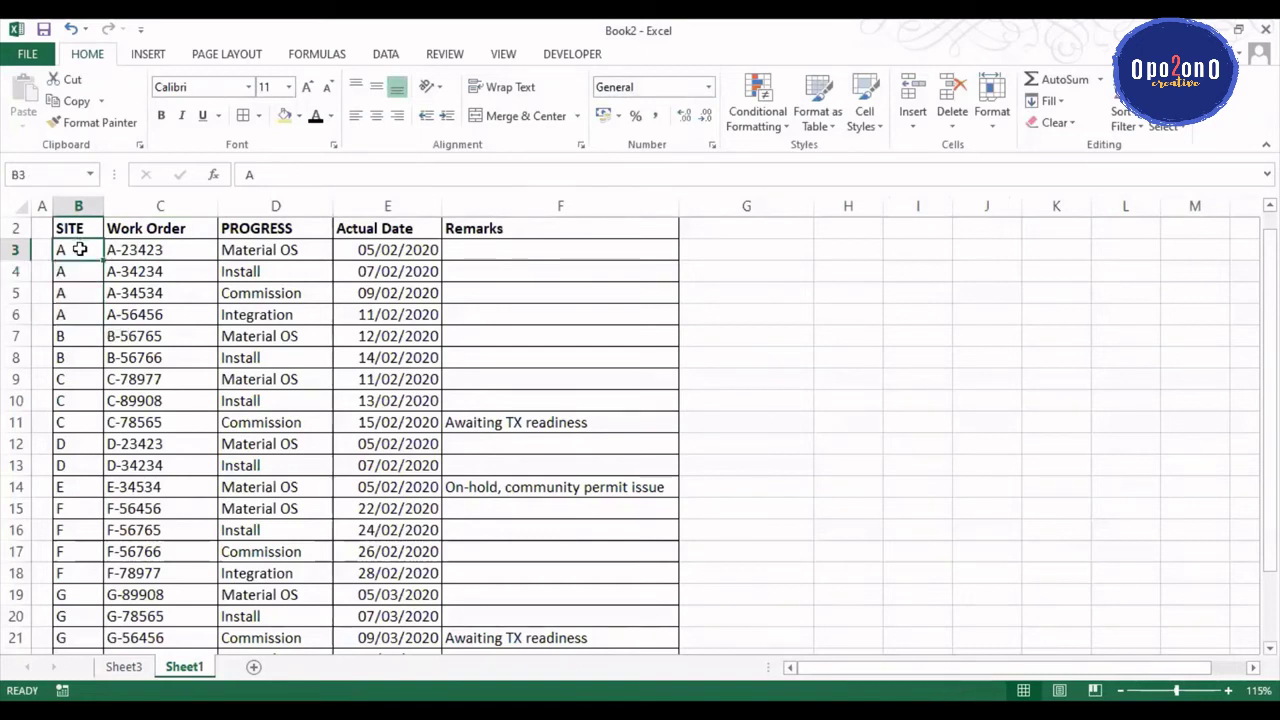
left_click_drag(80, 249, 76, 361)
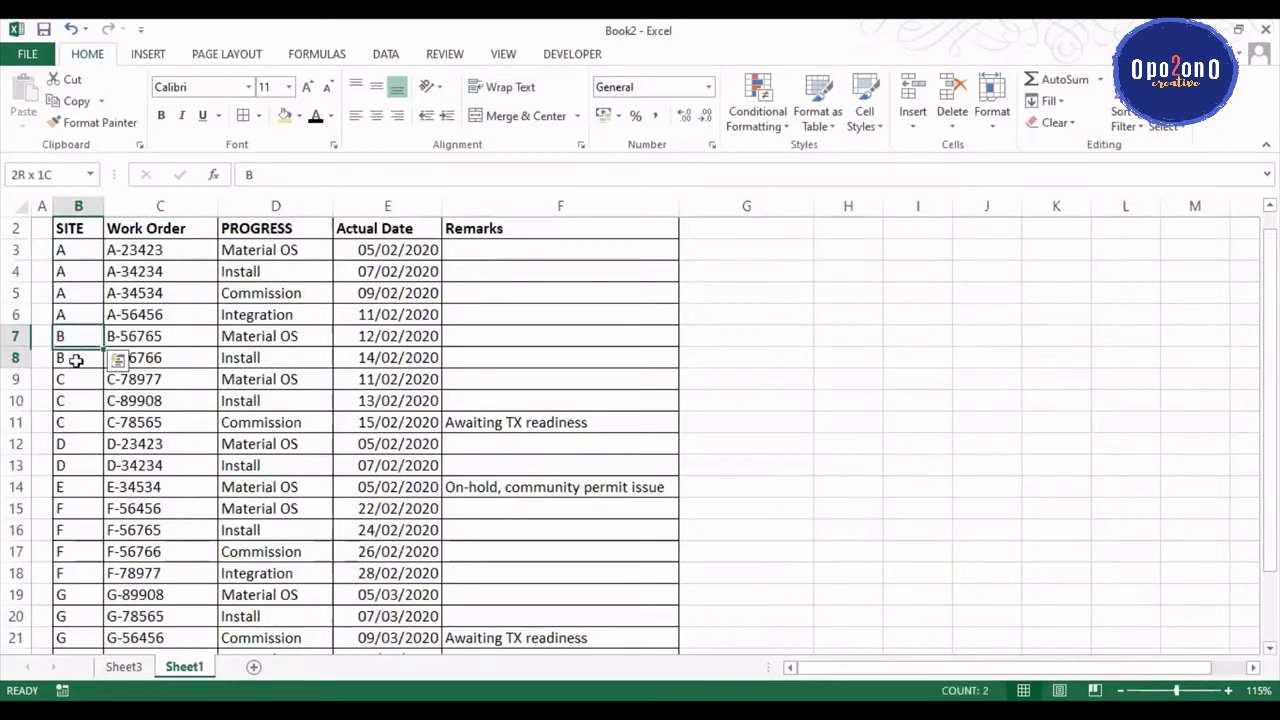
left_click(63, 465)
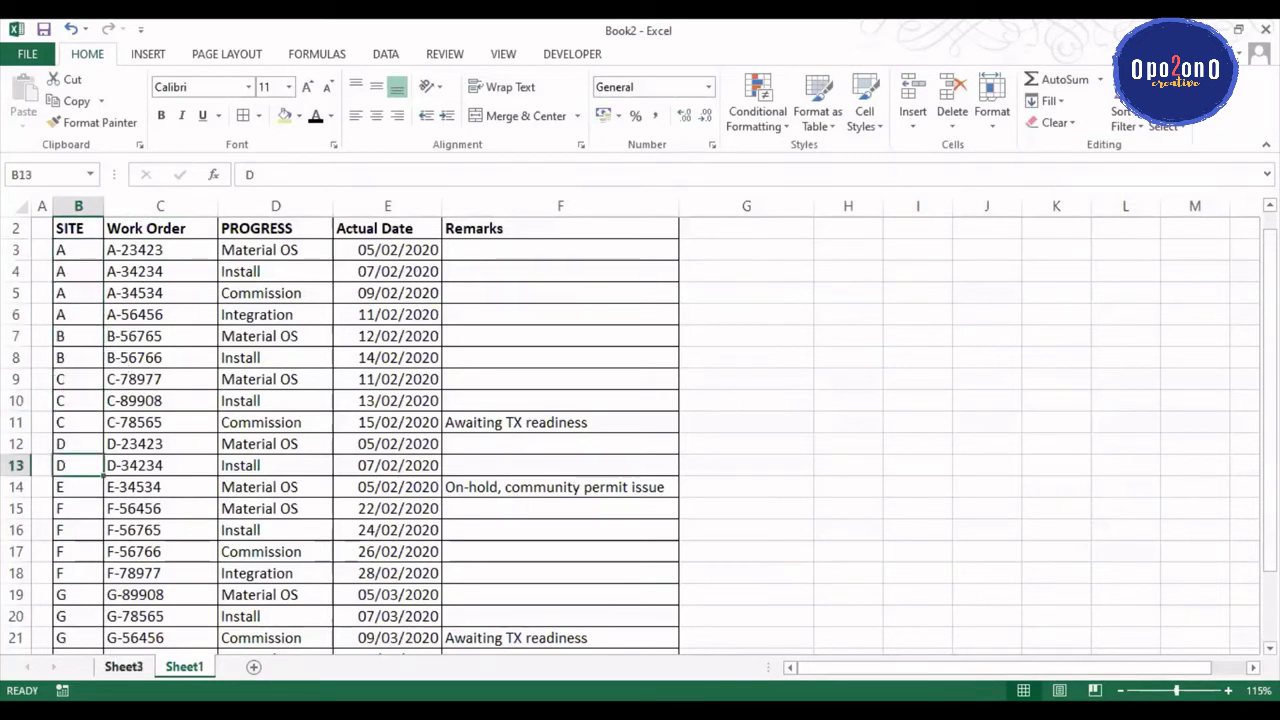
Step: Move the SITE field on Sheet3 from rows back to values as a count and select the result
left_click(124, 667)
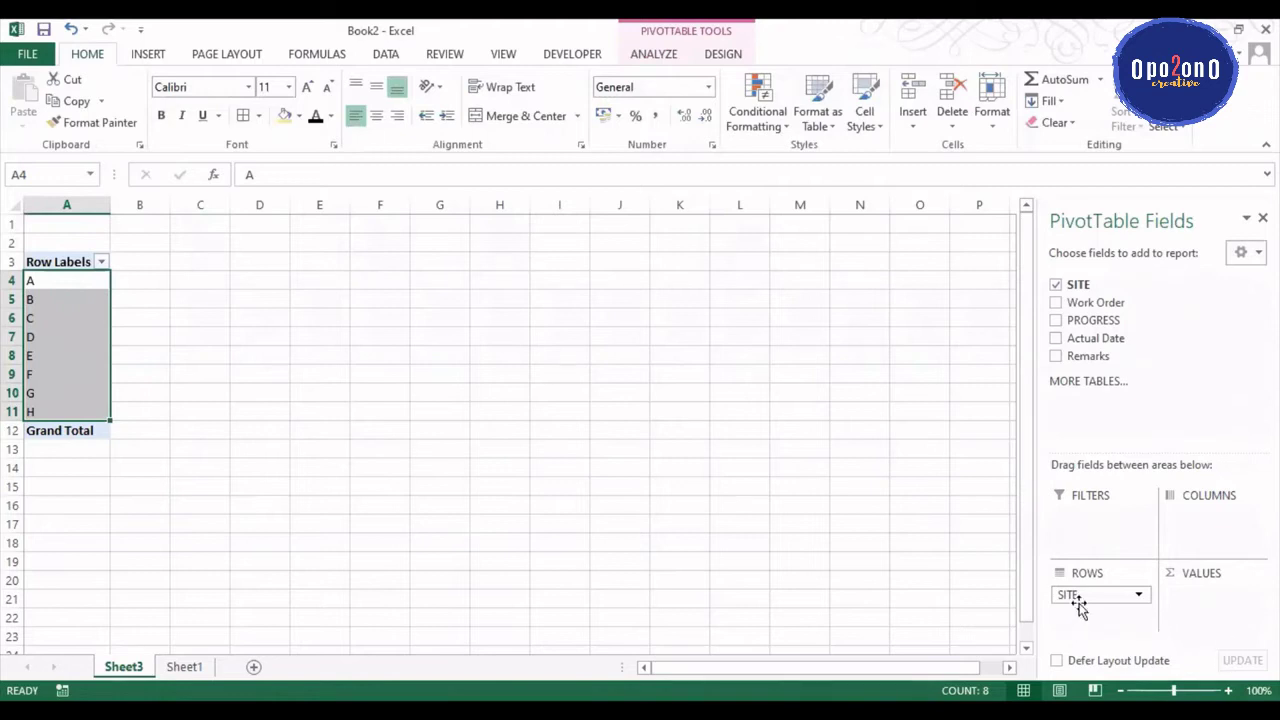
left_click_drag(1081, 603, 1212, 600)
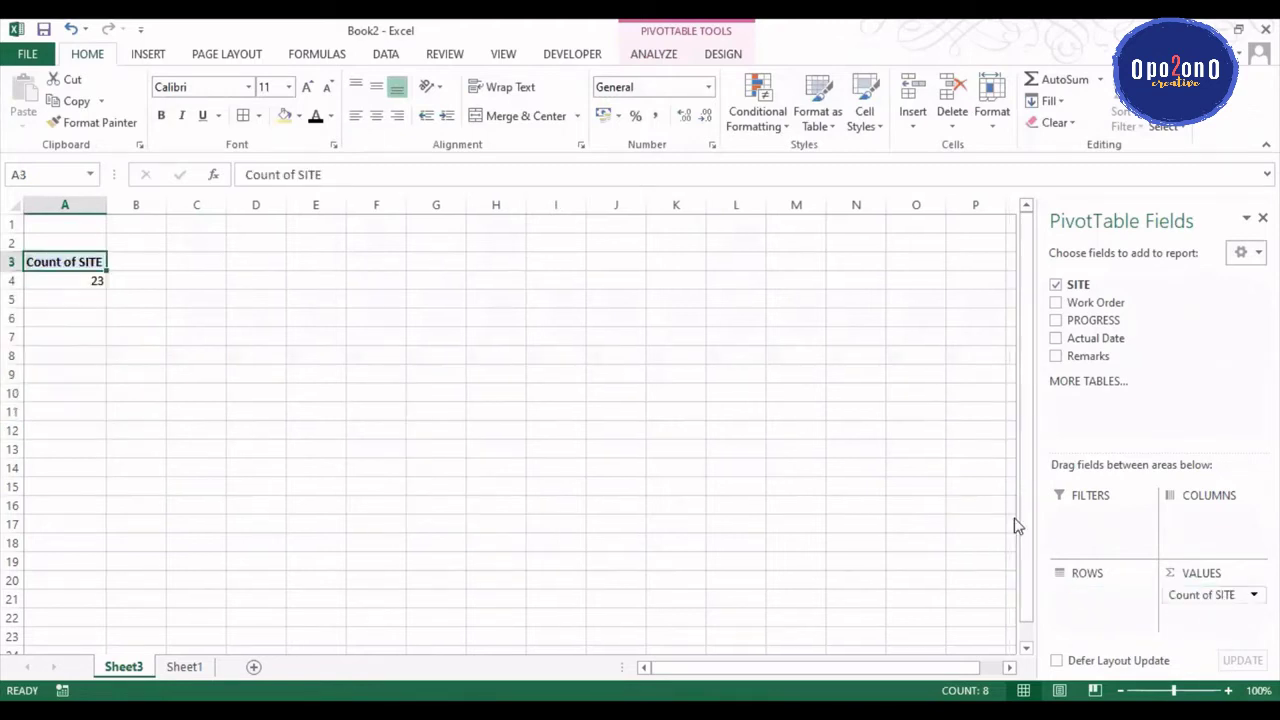
left_click(93, 283)
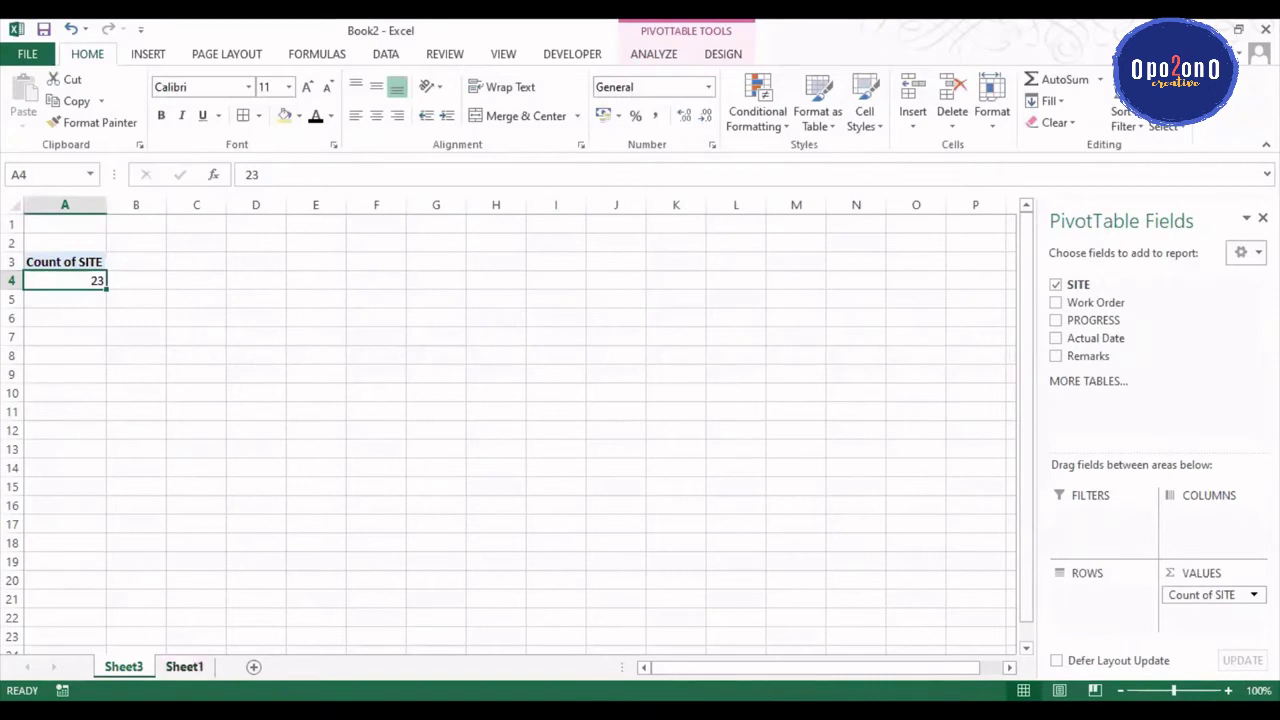
Step: Return to the work-order table on Sheet1, fit more of its rows in view and bring up the data tools
left_click(184, 666)
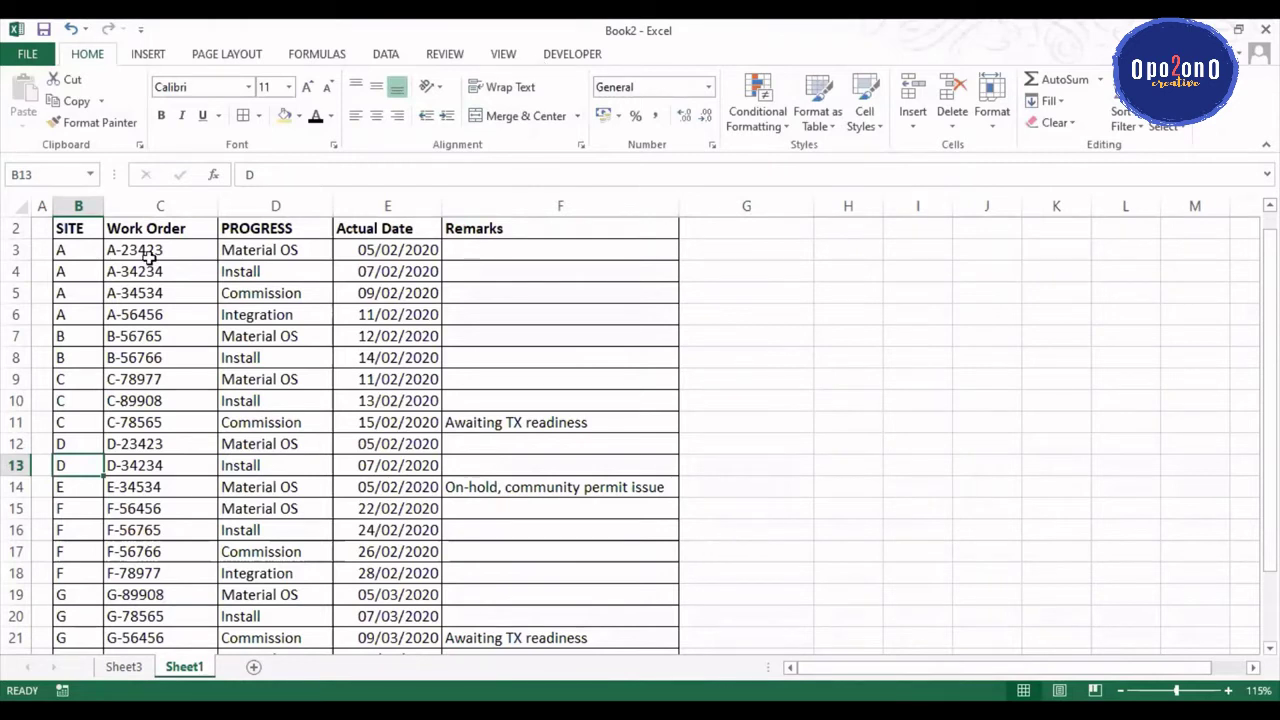
left_click(142, 308)
scroll(165, 312, "down", 1, "ctrl")
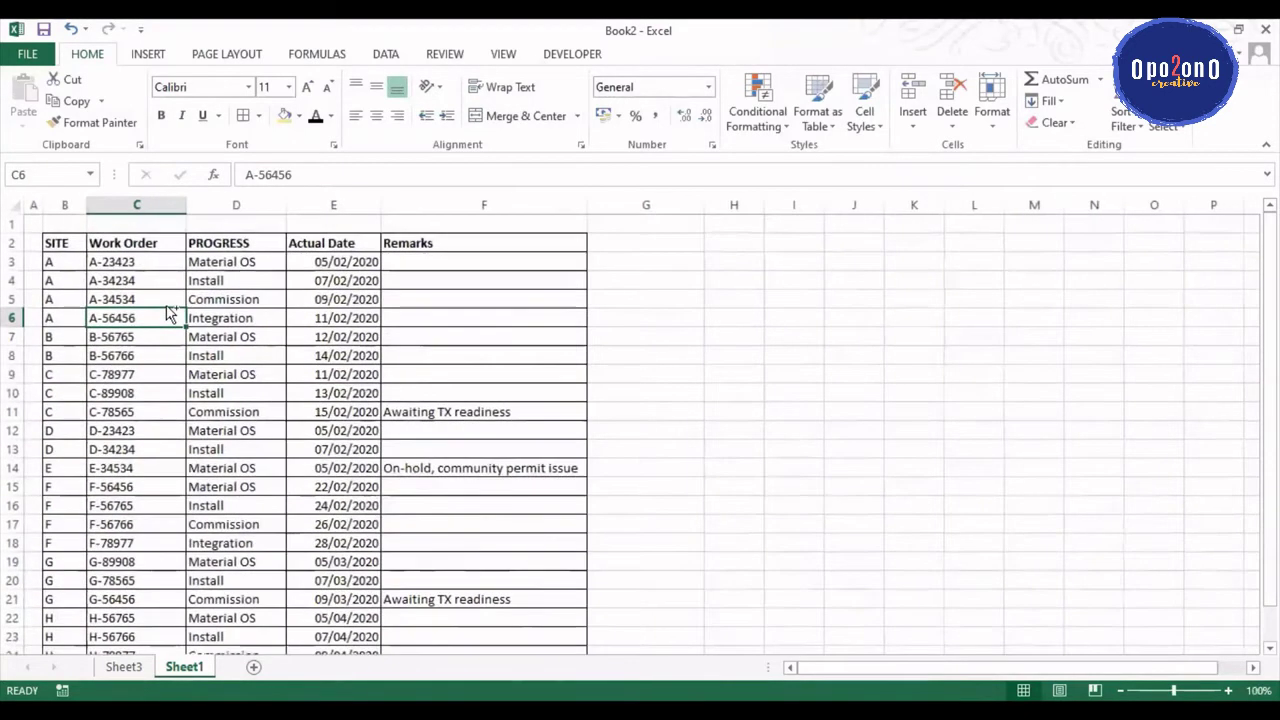
left_click(250, 430)
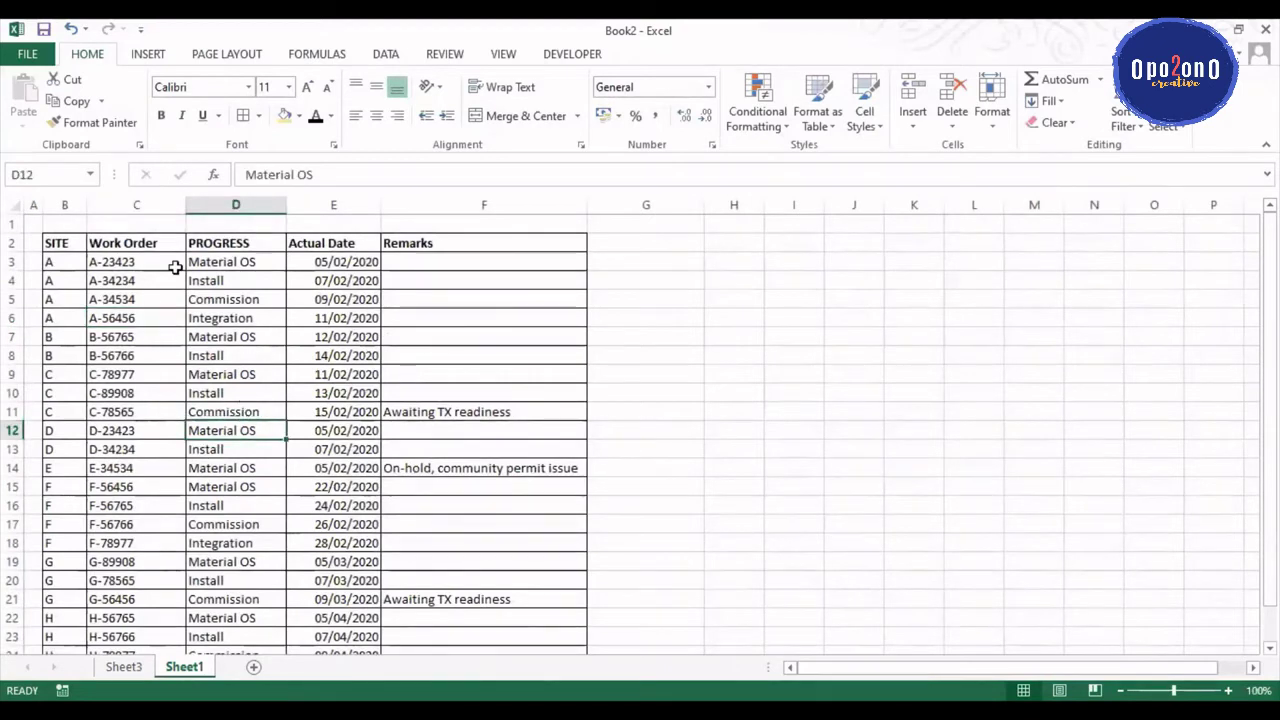
left_click(392, 58)
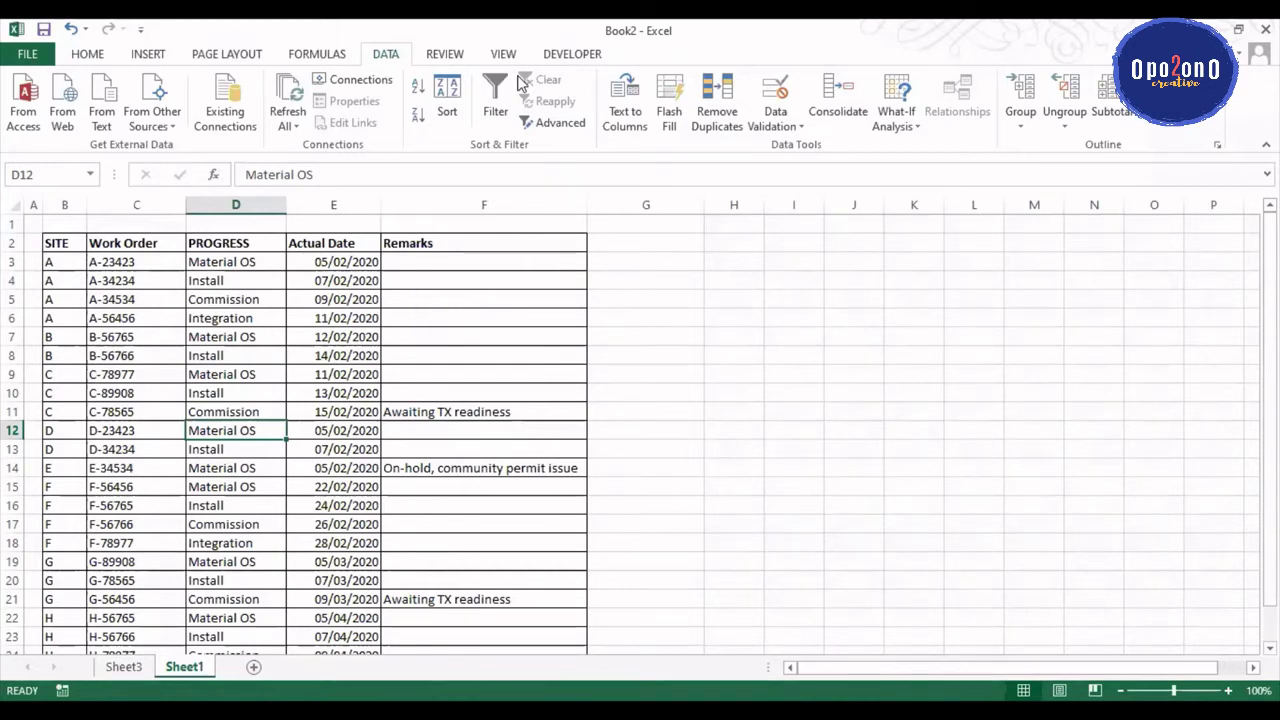
key("ctrl+shift+3")
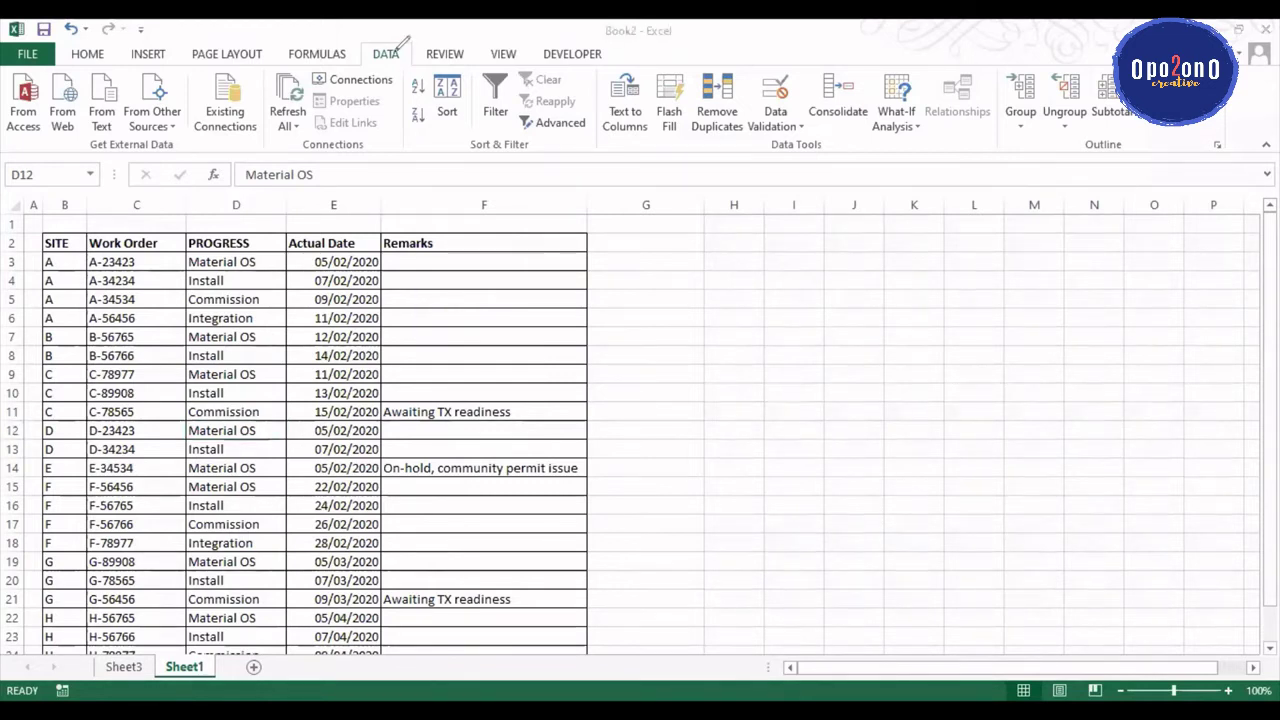
mouse_move(400, 44)
left_mouse_down()
mouse_move(362, 62)
mouse_move(400, 78)
mouse_move(402, 40)
left_mouse_up()
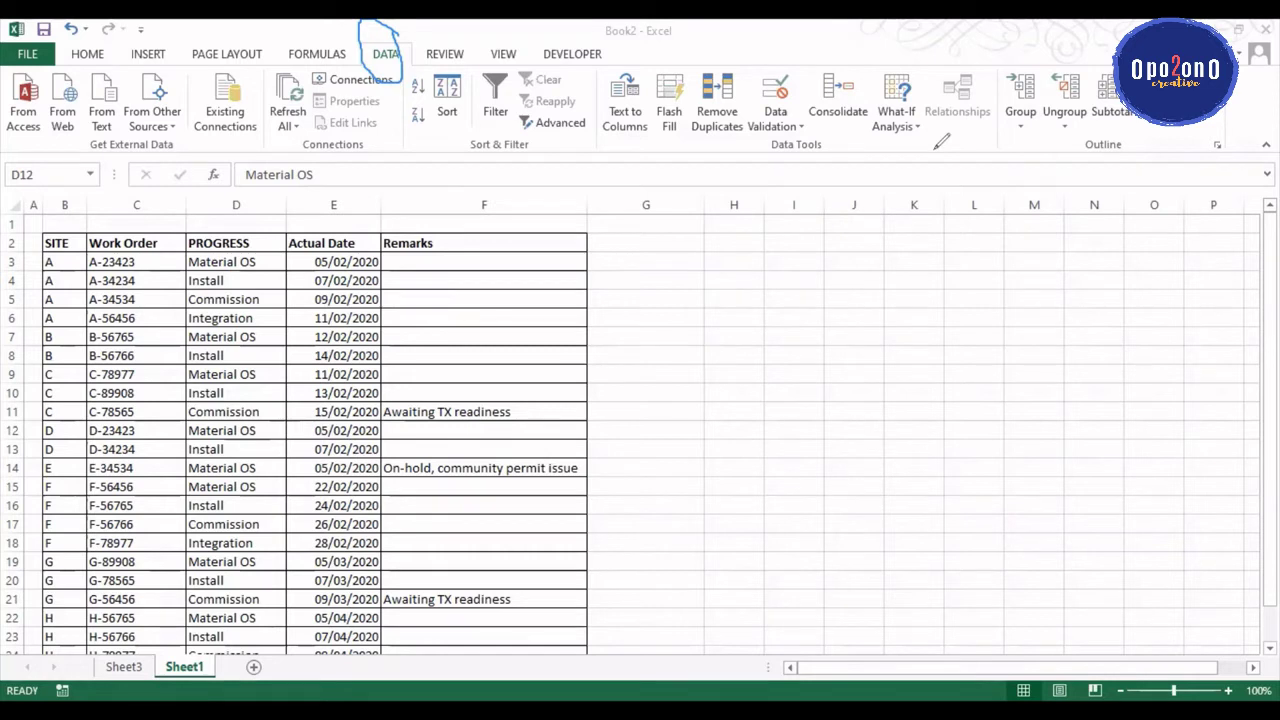
mouse_move(741, 66)
left_mouse_down()
mouse_move(705, 54)
mouse_move(688, 122)
mouse_move(748, 145)
mouse_move(762, 82)
mouse_move(746, 64)
left_mouse_up()
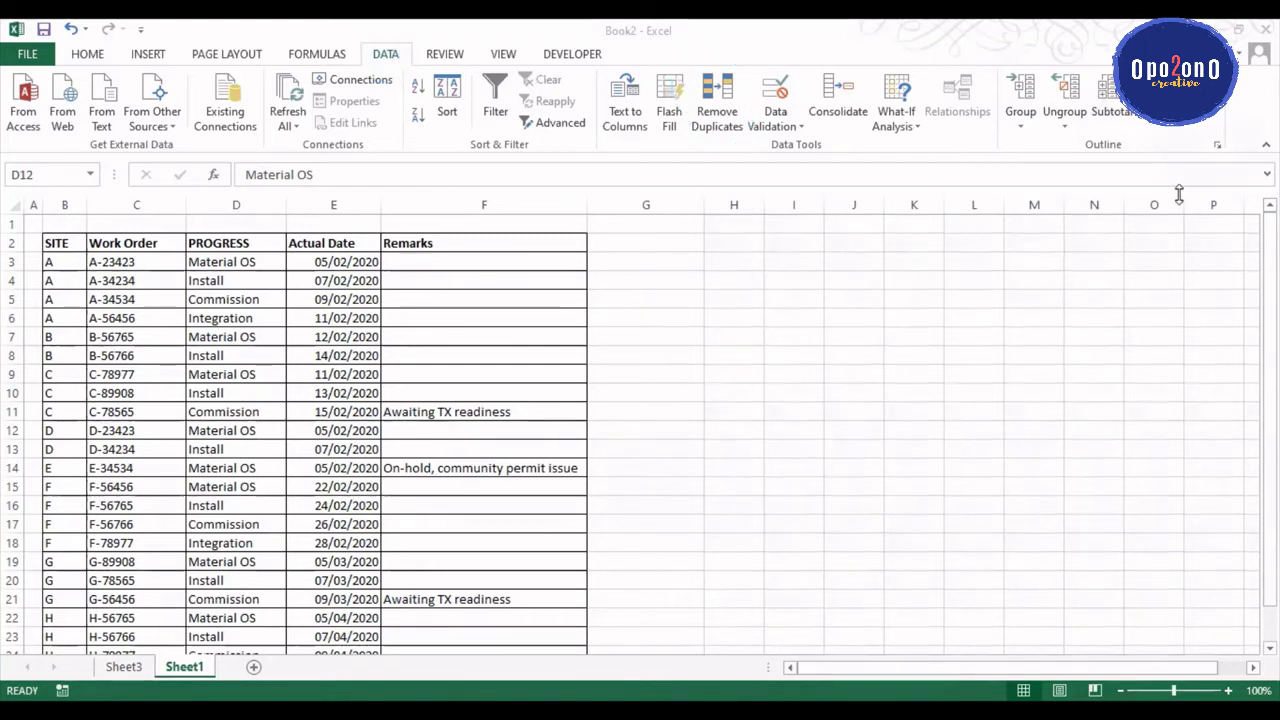
left_click(583, 266)
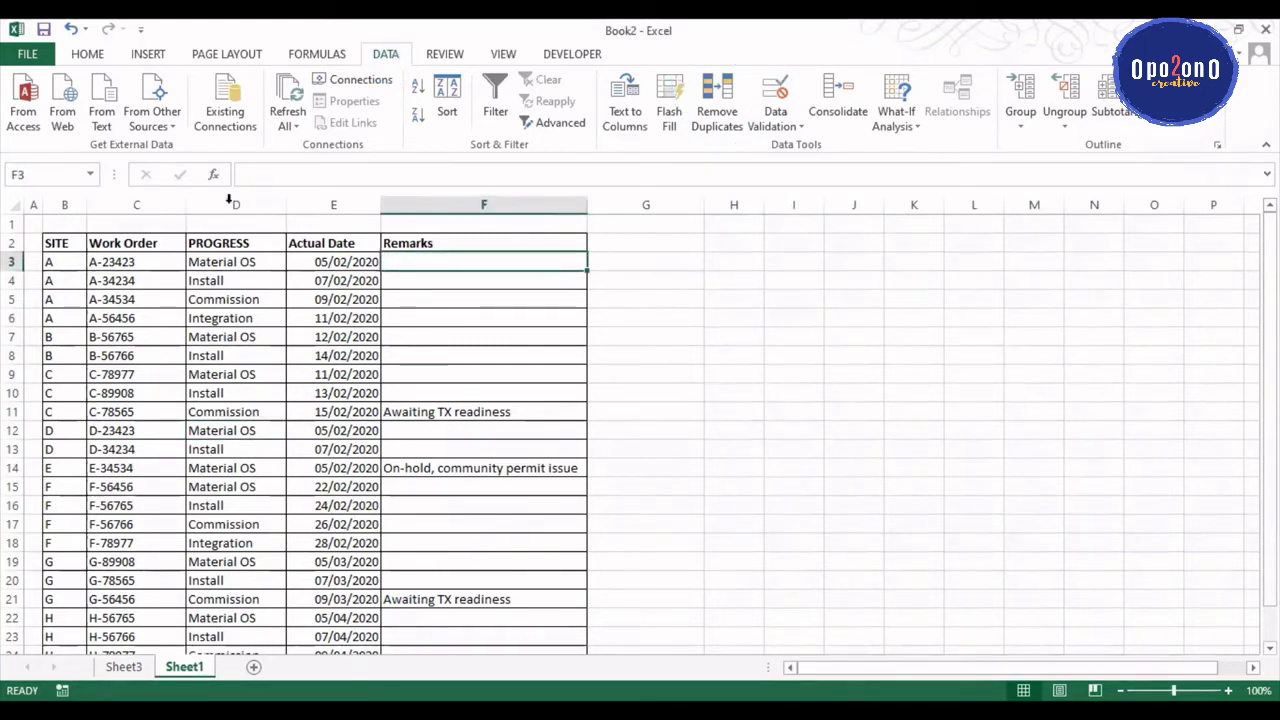
Step: Insert a copy of the SITE column between the SITE and Work Order columns
left_click(62, 205)
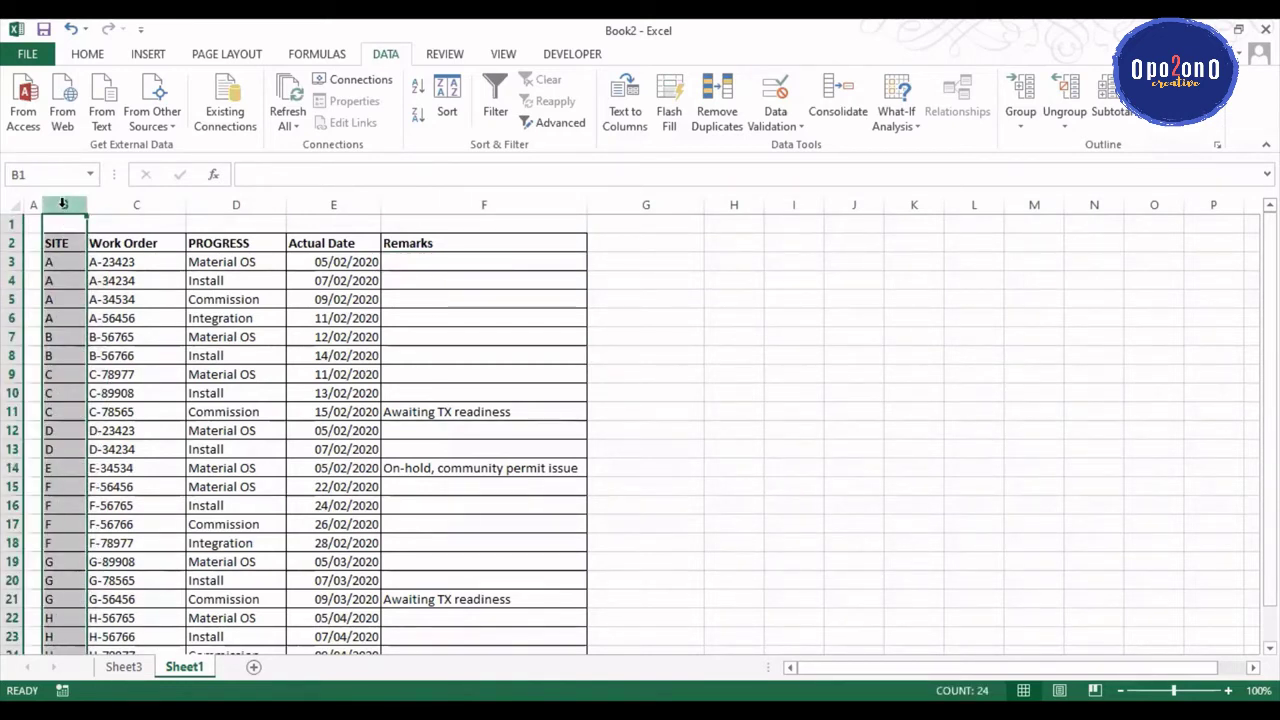
right_click(62, 203)
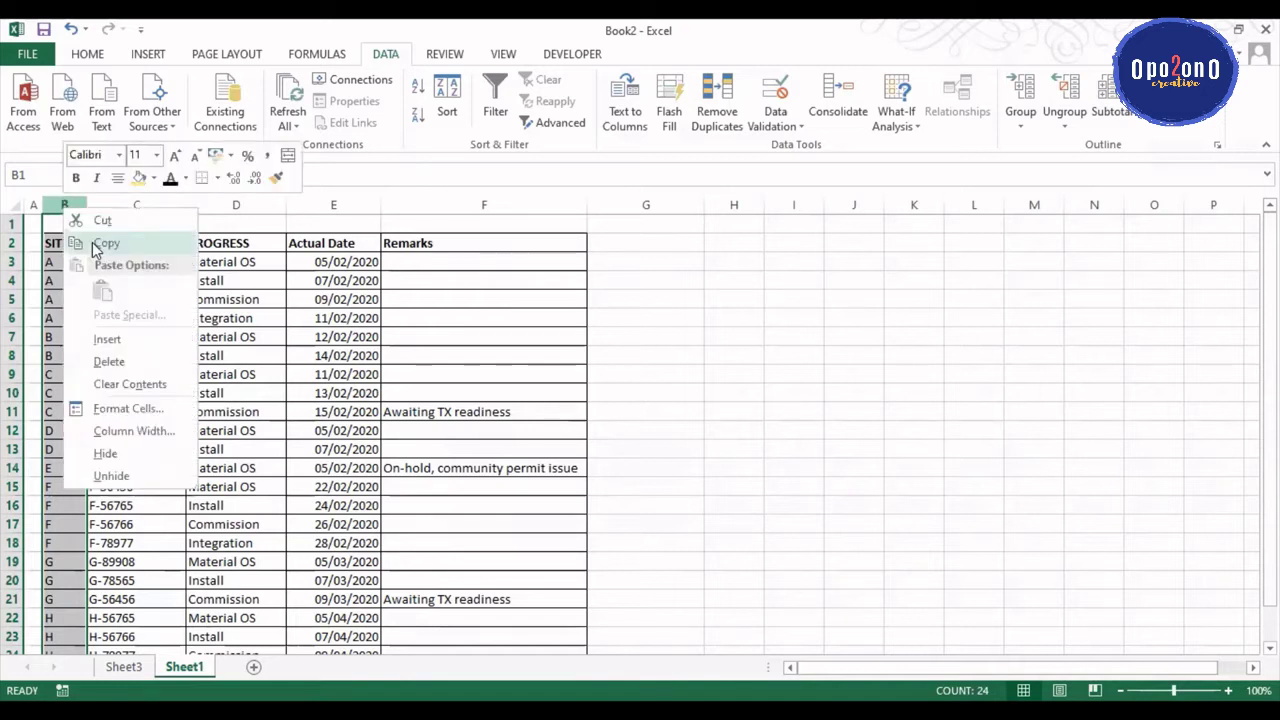
left_click(96, 245)
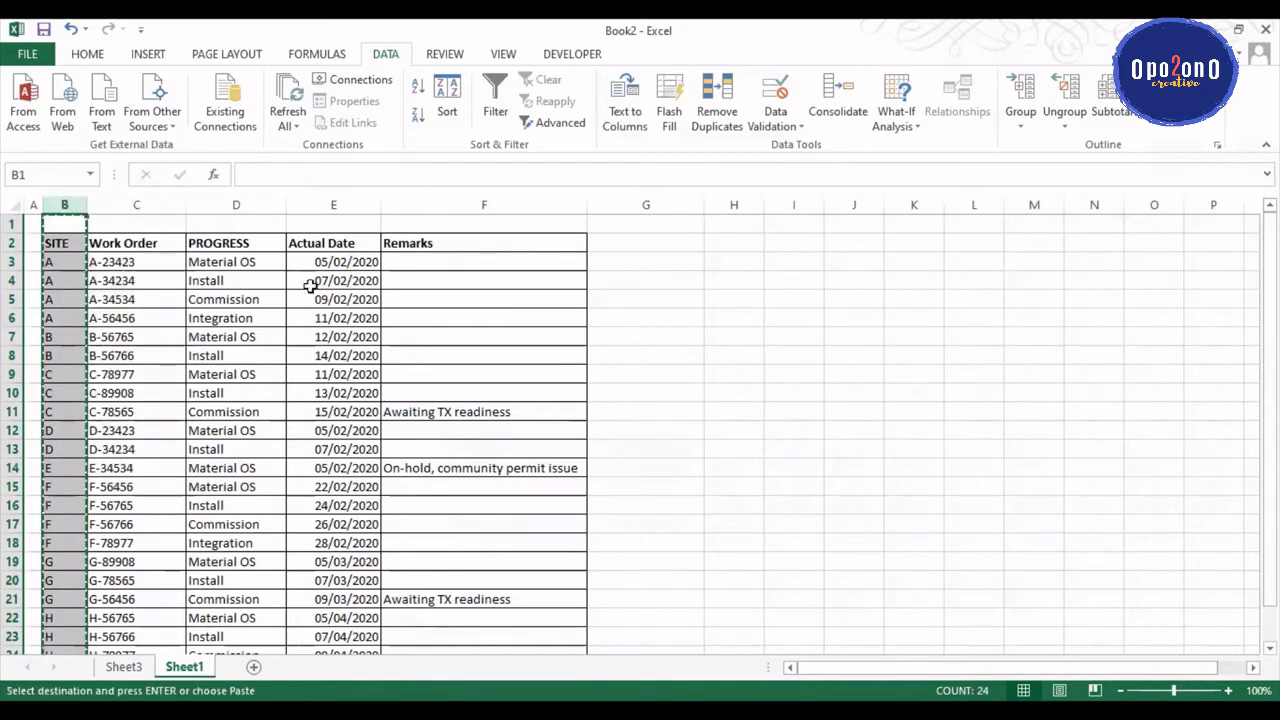
right_click(125, 198)
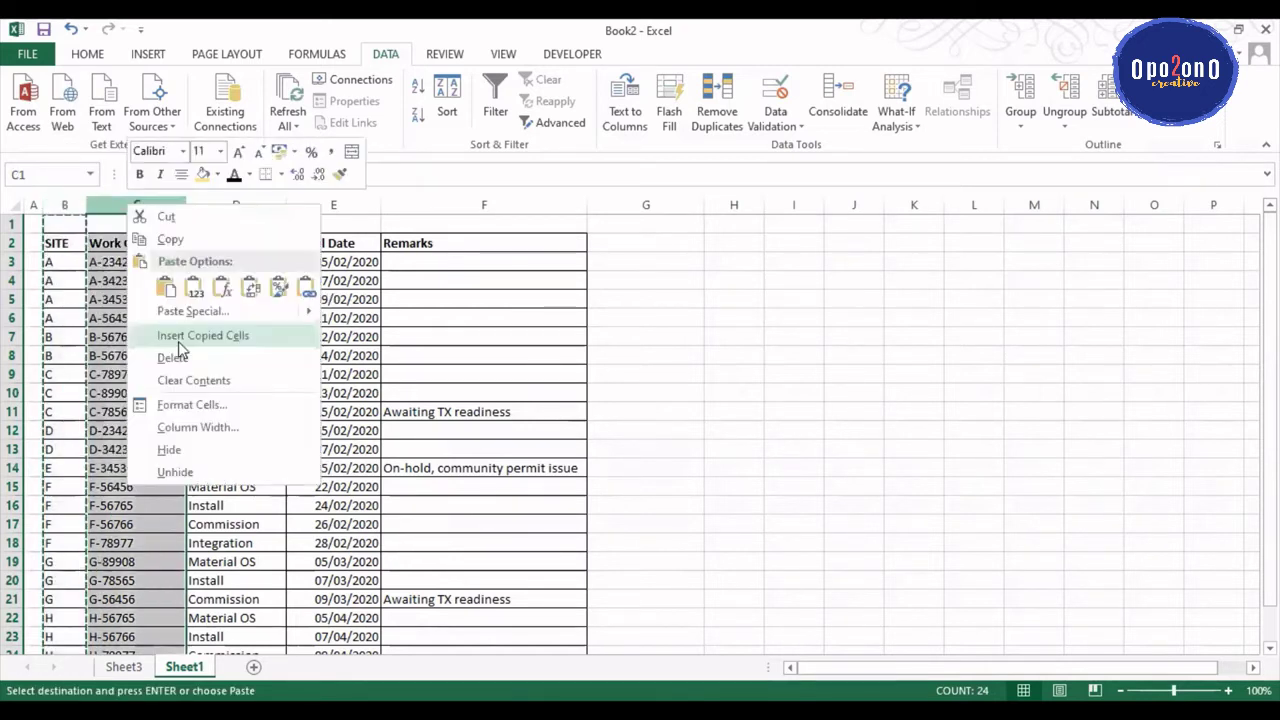
left_click(203, 335)
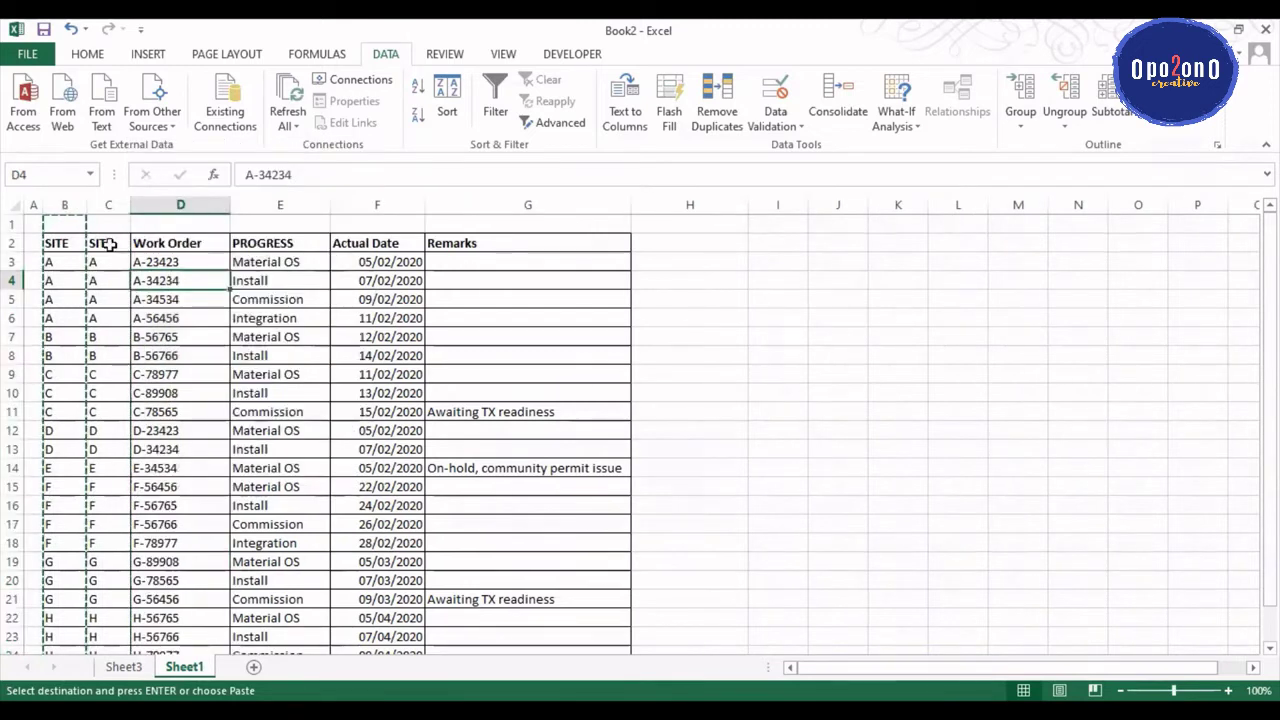
Step: Rename the copied column's header to COUNT SITE and fit the column width to it
left_click(108, 243)
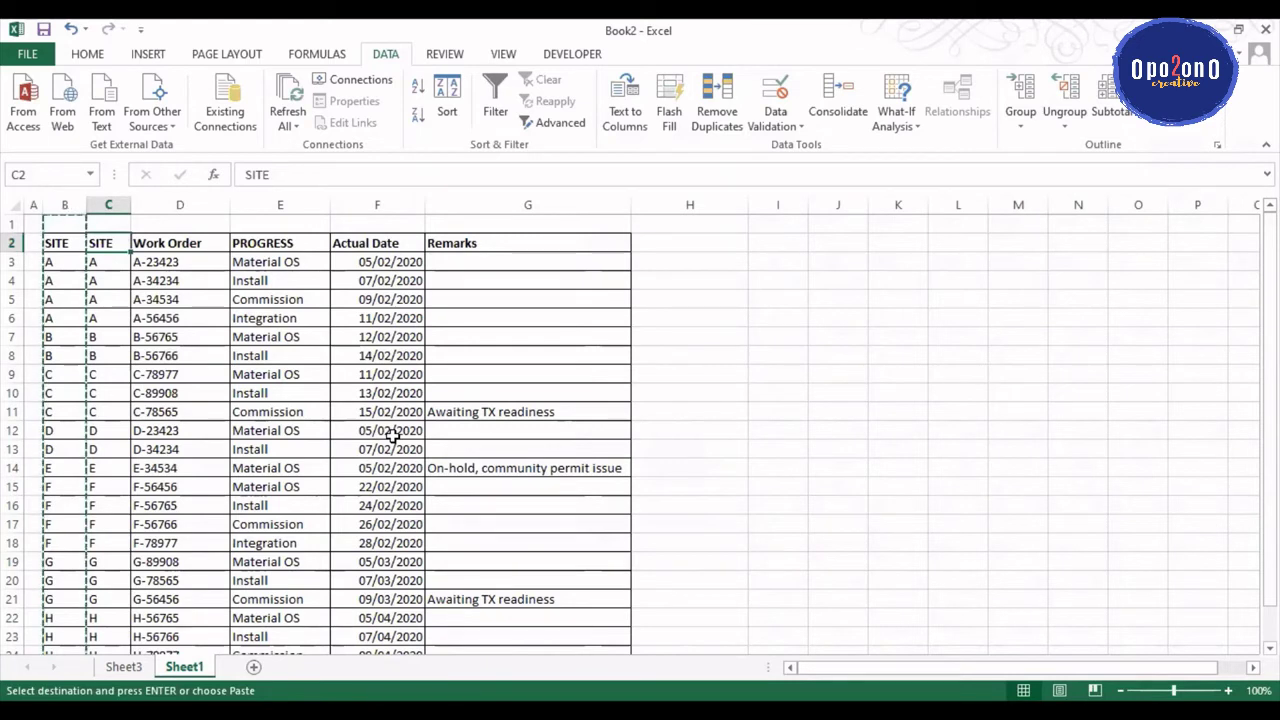
type("COUNT")
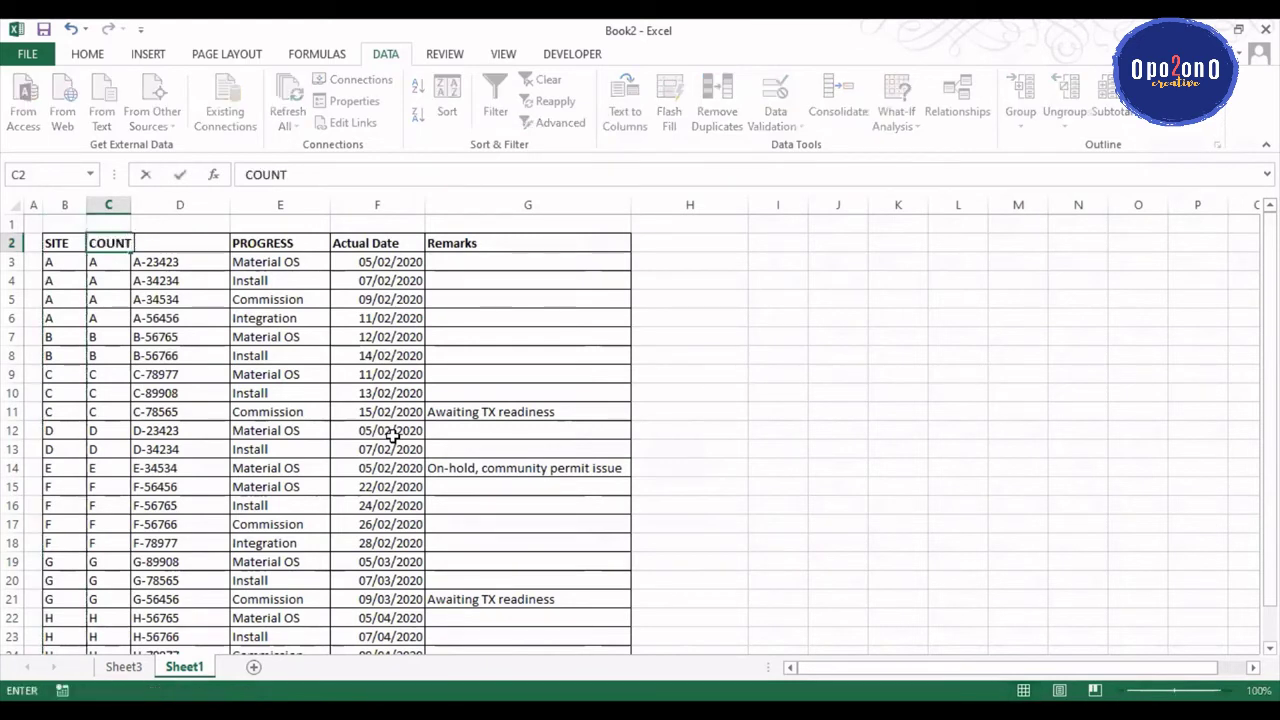
type(" SITE")
key("Return")
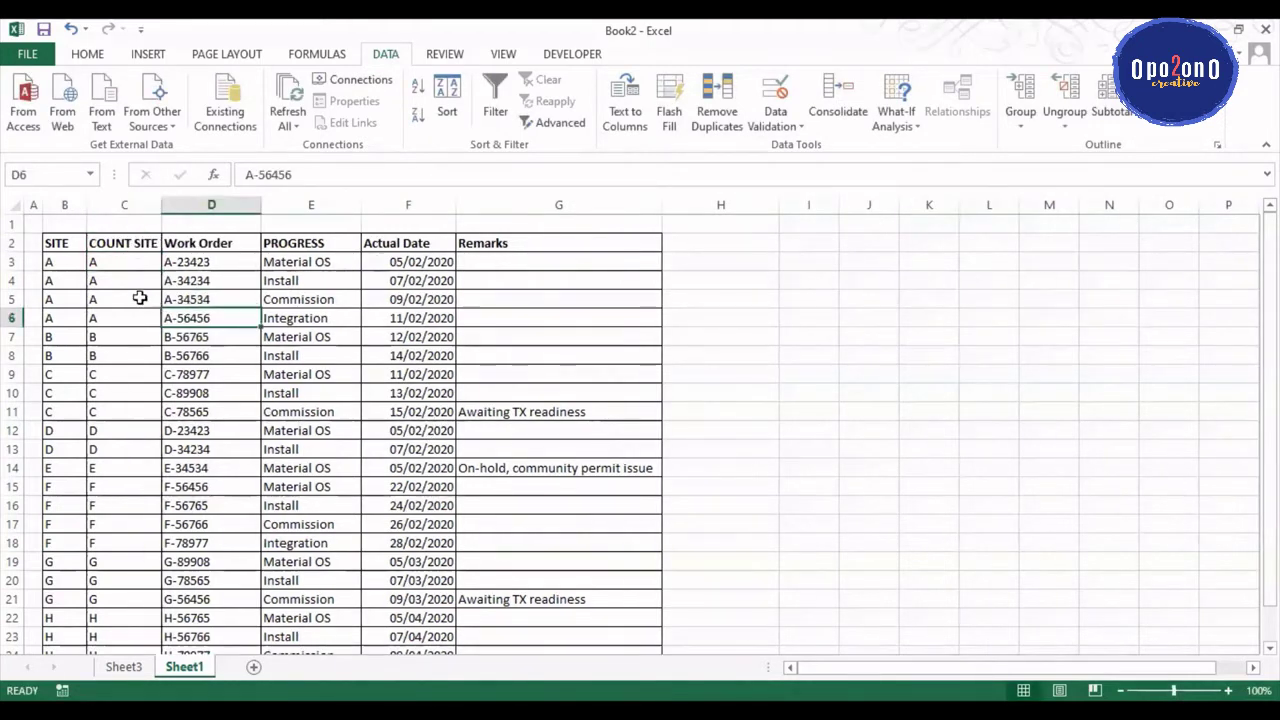
double_click(134, 205)
Step: Check the SITE and COUNT SITE headers and entries, and widen the COUNT SITE column slightly
left_click(60, 245)
left_click(120, 248)
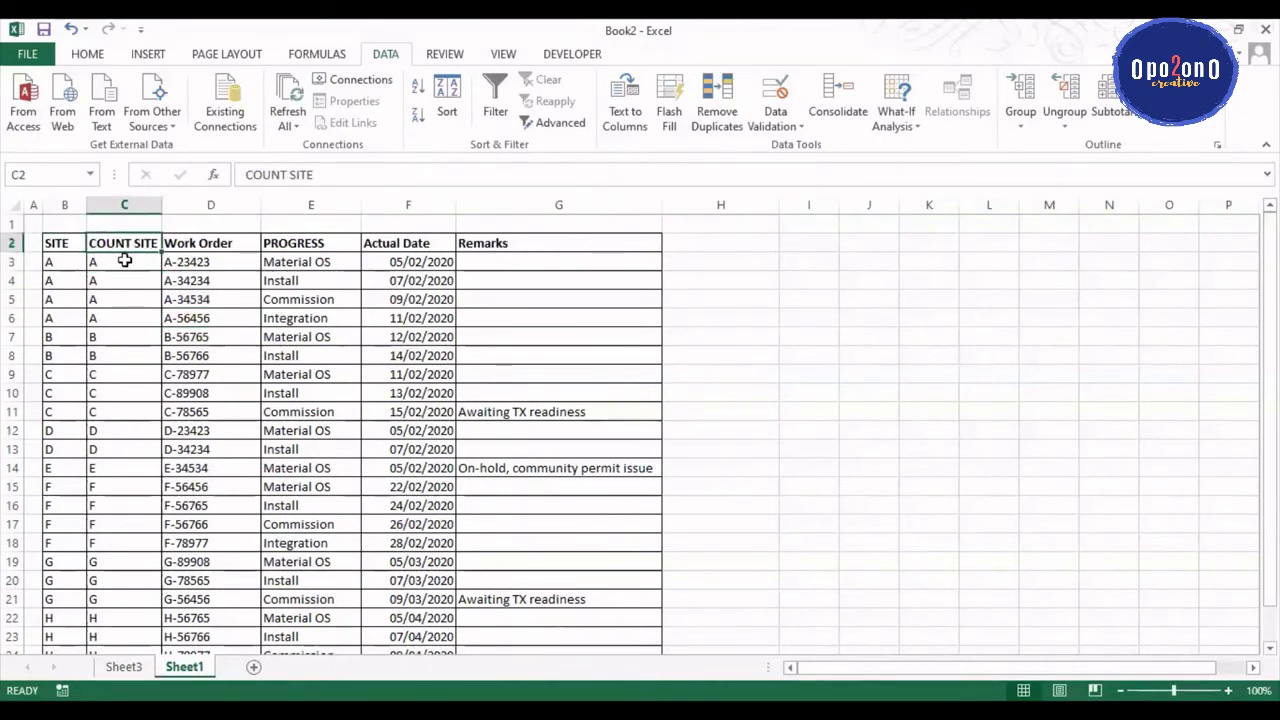
left_click(125, 262)
left_click(134, 243)
left_click(126, 262)
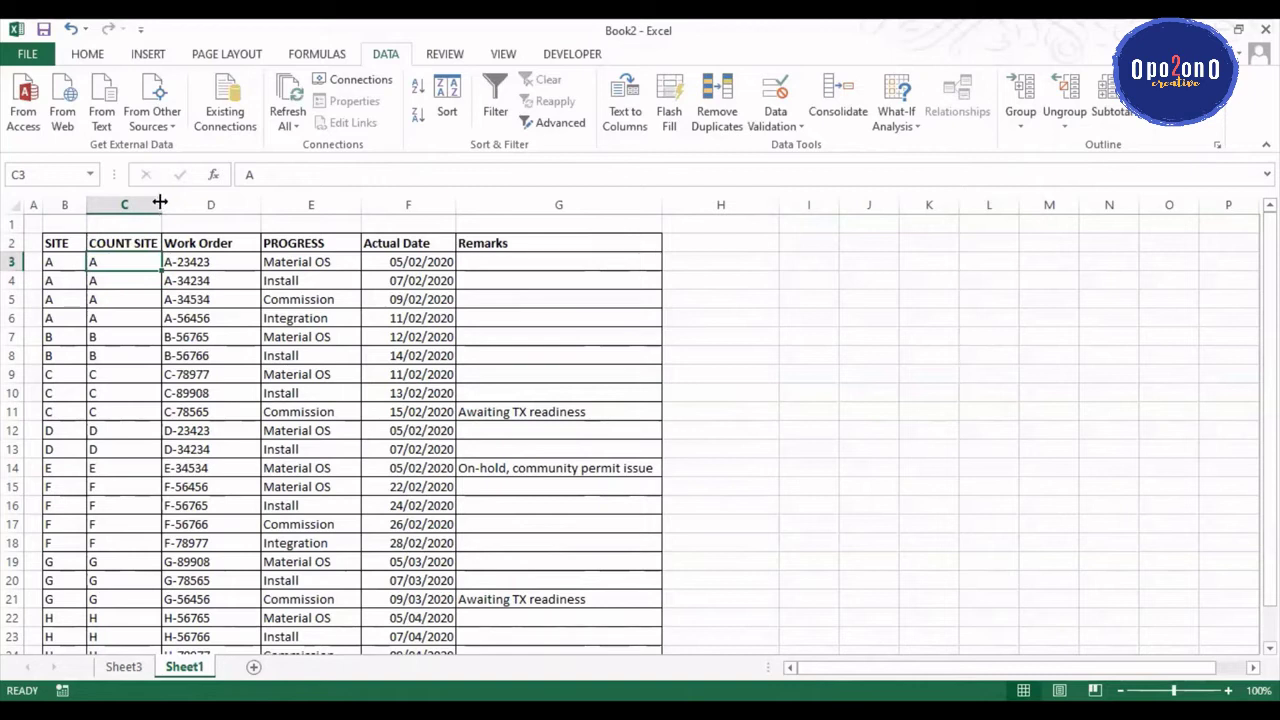
left_click_drag(167, 196, 174, 198)
left_click(190, 284)
left_click(145, 299)
left_click(142, 262)
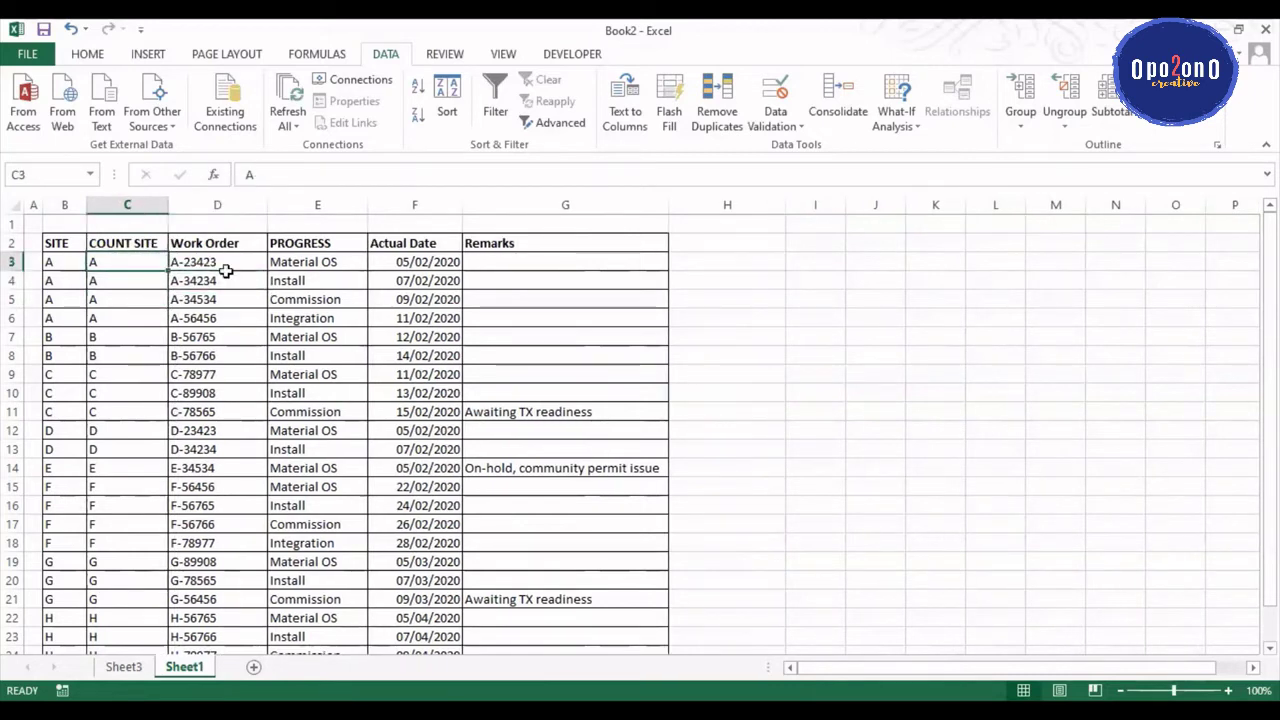
left_click(222, 276)
Step: Remove duplicates from the COUNT SITE entries in C3:C25, continuing with the current selection instead of expanding it
left_click(121, 262)
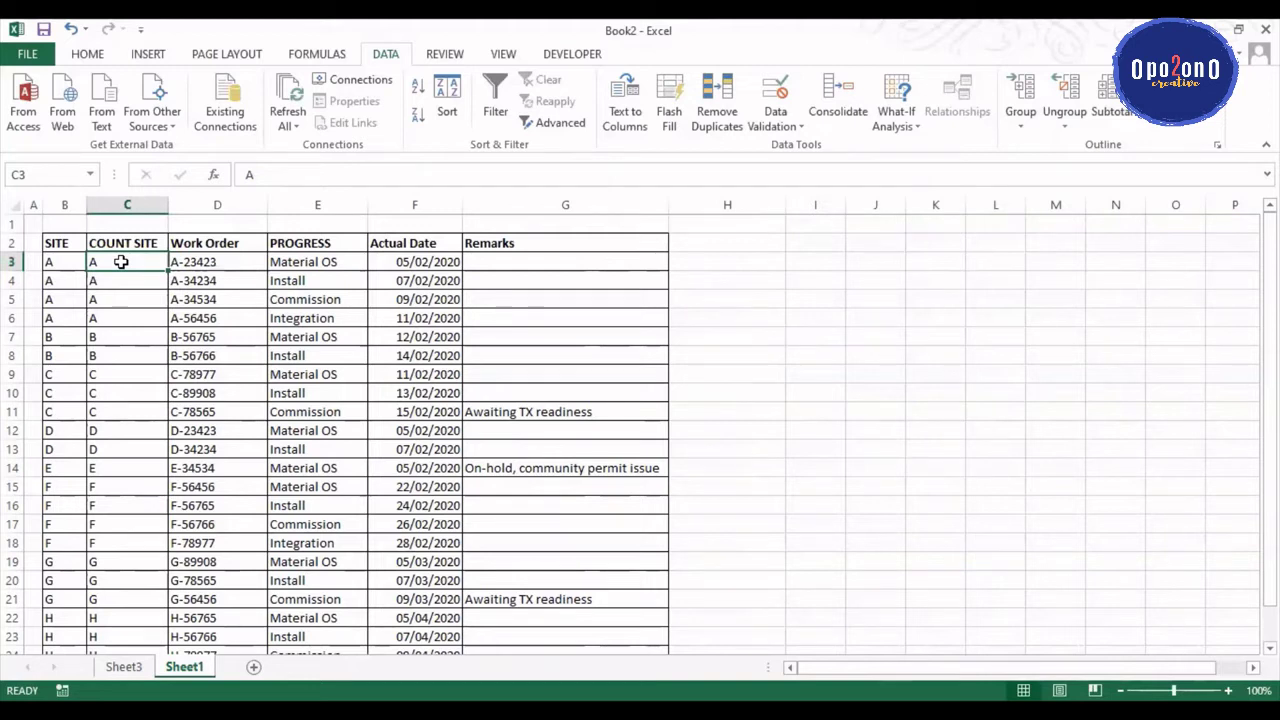
key("ctrl+shift+Down")
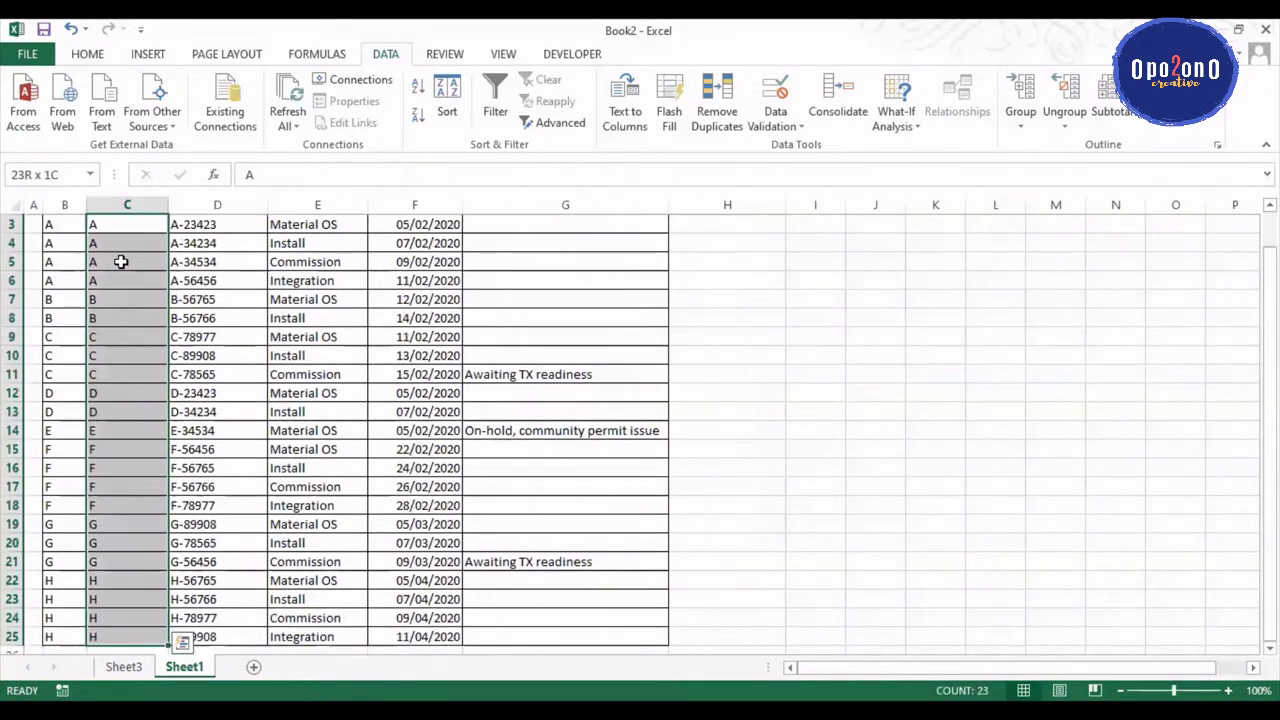
key("ctrl+Up")
key("Down")
key("shift+Down")
key("shift+Down")
key("shift+Down")
key("shift+Down")
key("shift+Down")
key("shift+Down")
key("shift+Down")
key("shift+Down")
key("shift+Down")
key("shift+Down")
key("shift+Down")
key("shift+Down")
key("shift+Down")
key("shift+Down")
key("shift+Down")
key("shift+Down")
key("shift+Down")
key("shift+Down")
key("shift+Down")
key("shift+Down")
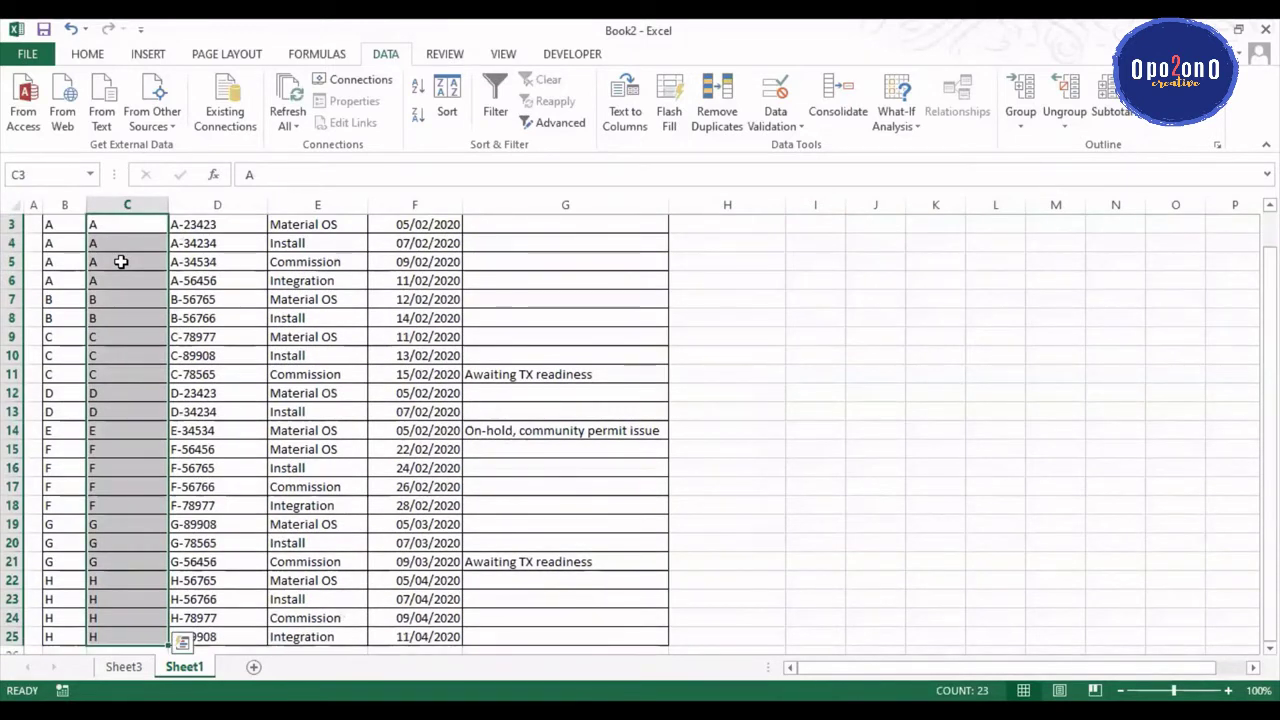
scroll(255, 420, "up", 1)
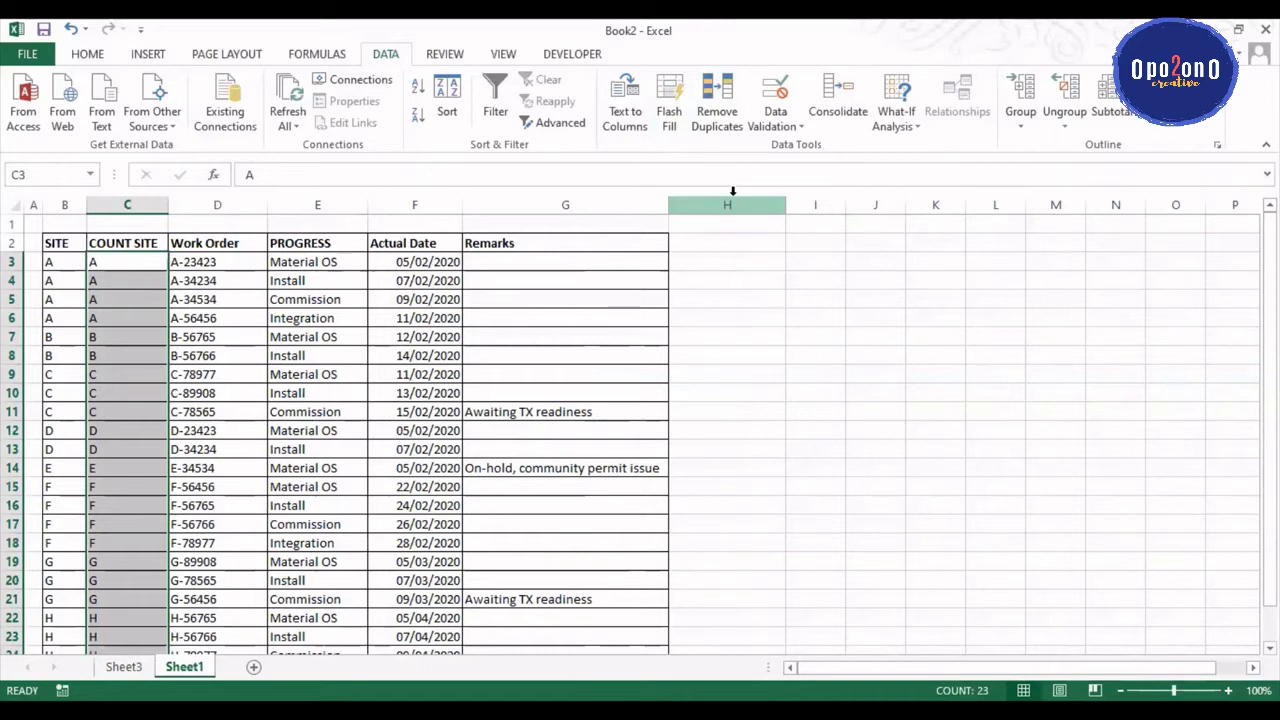
left_click(706, 110)
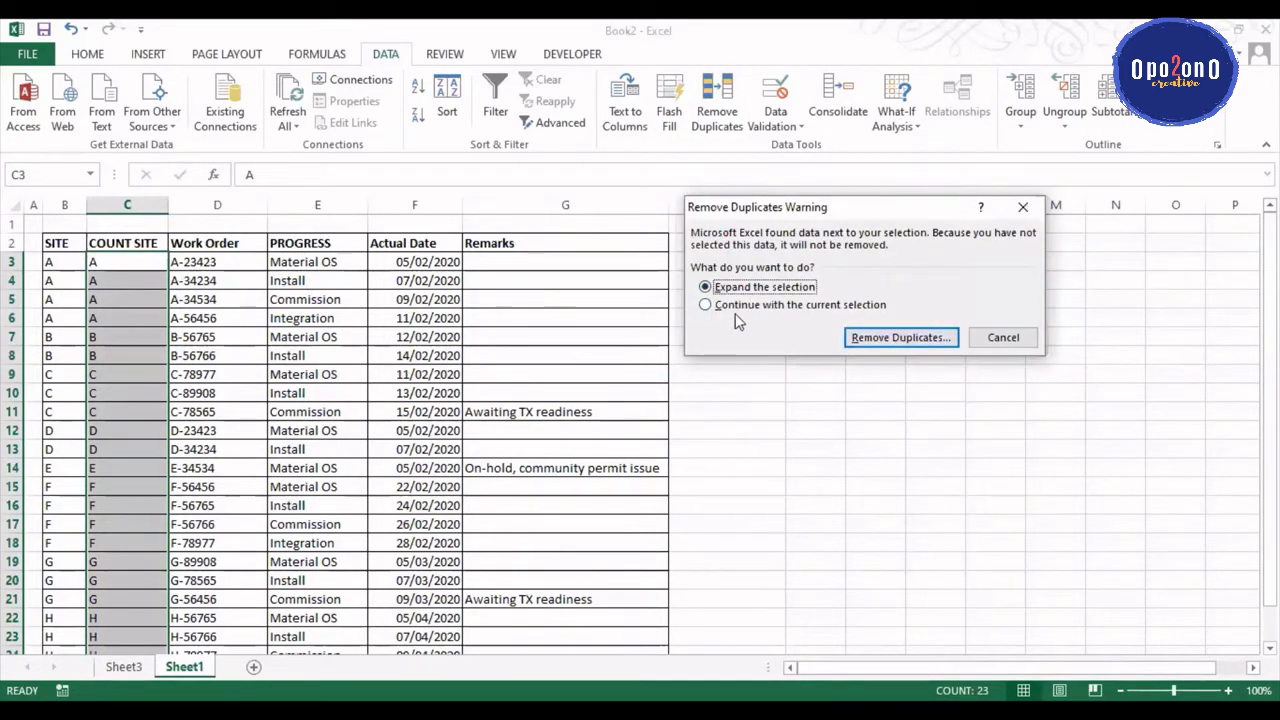
left_click(768, 309)
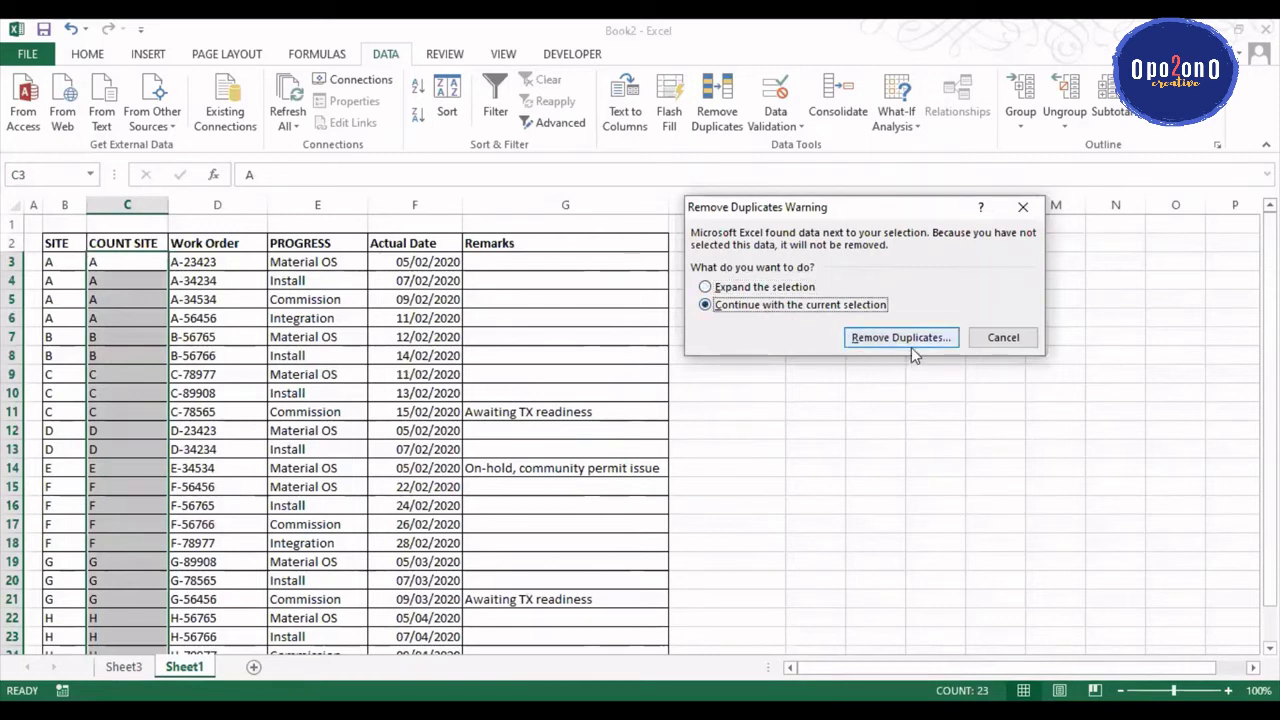
left_click(736, 288)
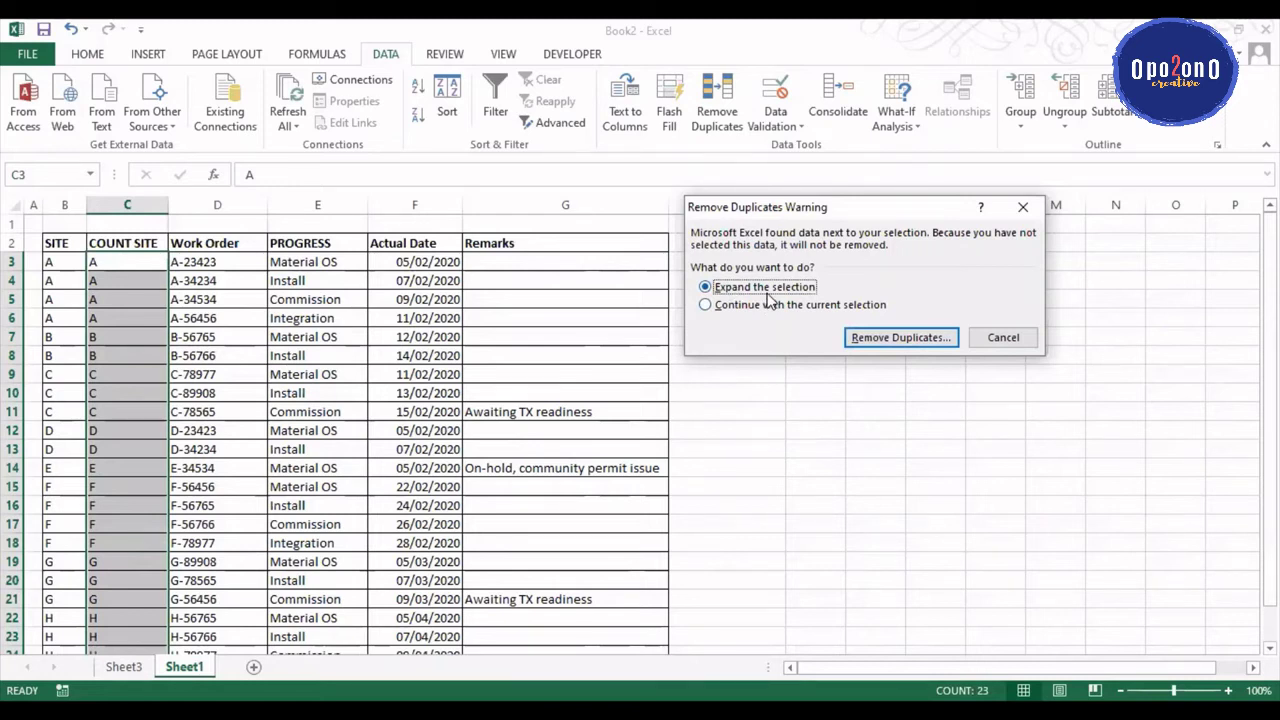
left_click(740, 312)
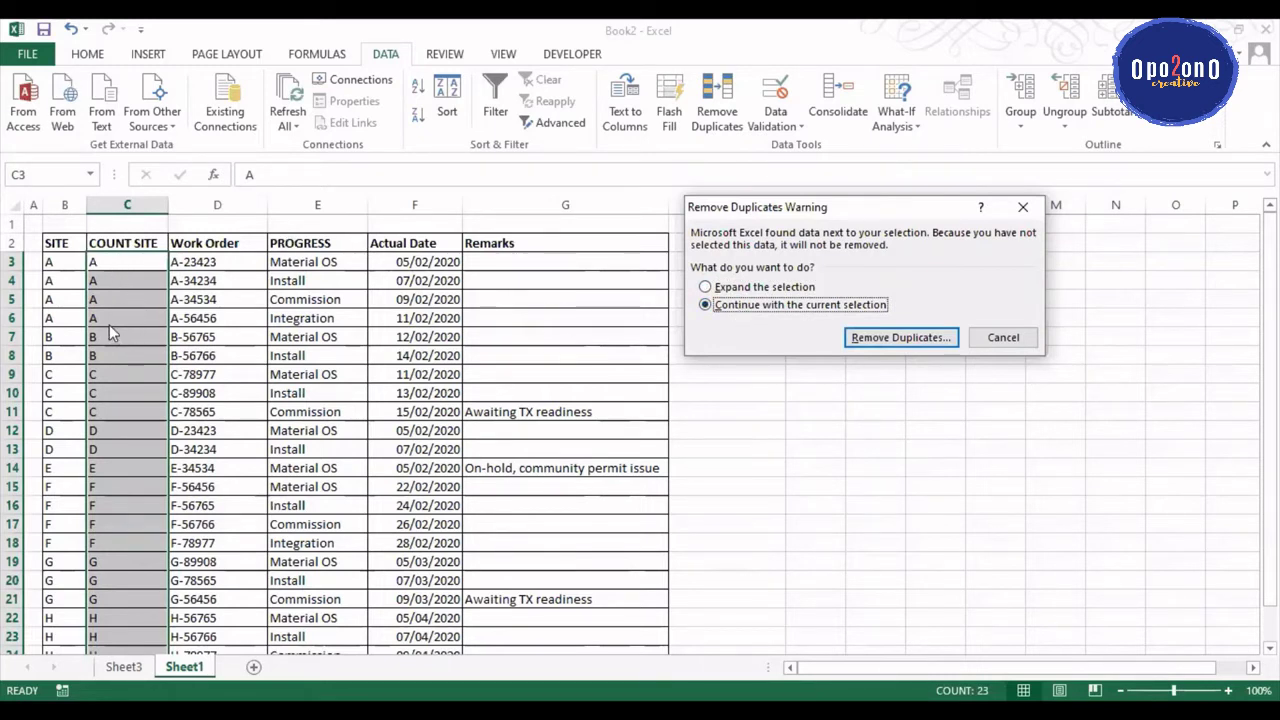
left_click(898, 338)
left_click(898, 340)
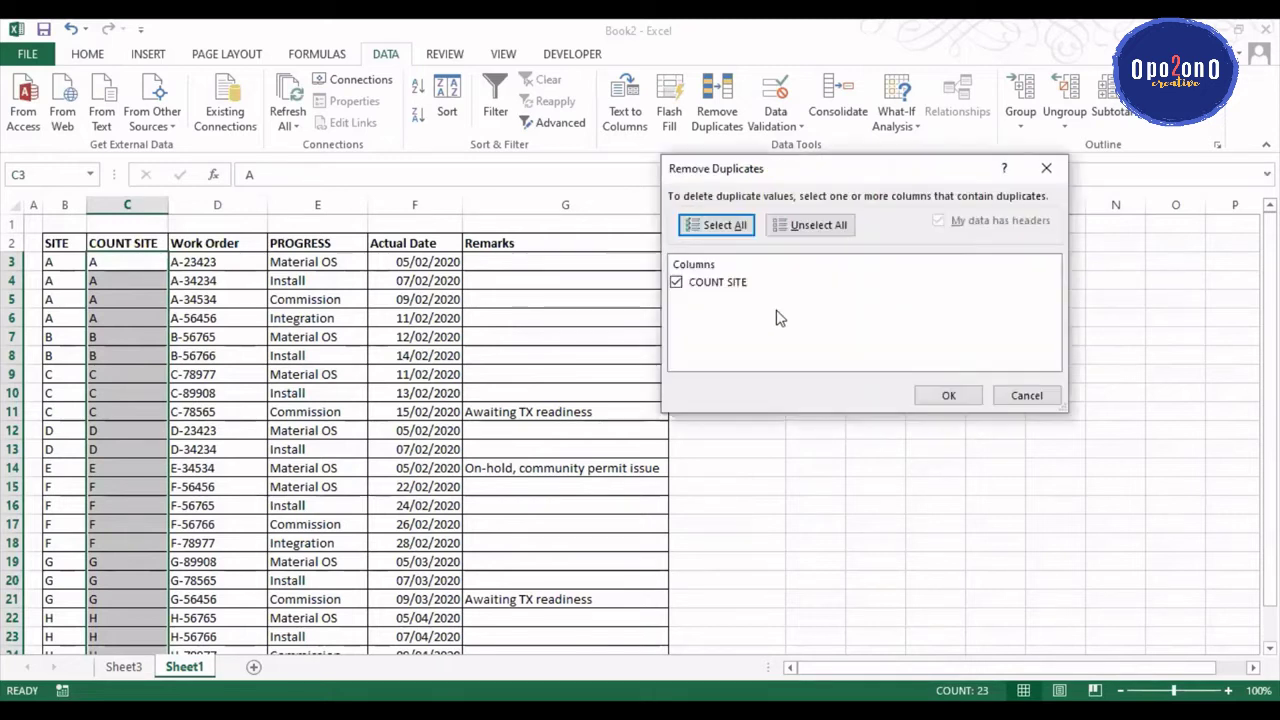
left_click(948, 396)
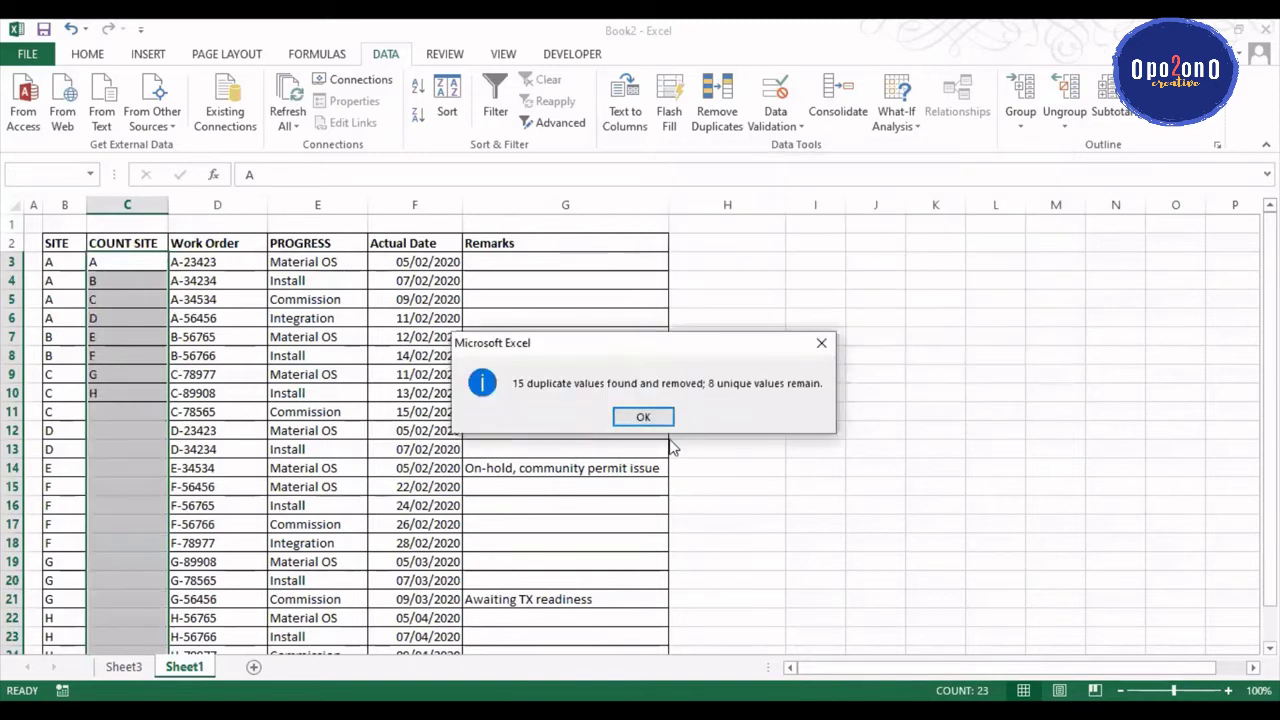
key("Return")
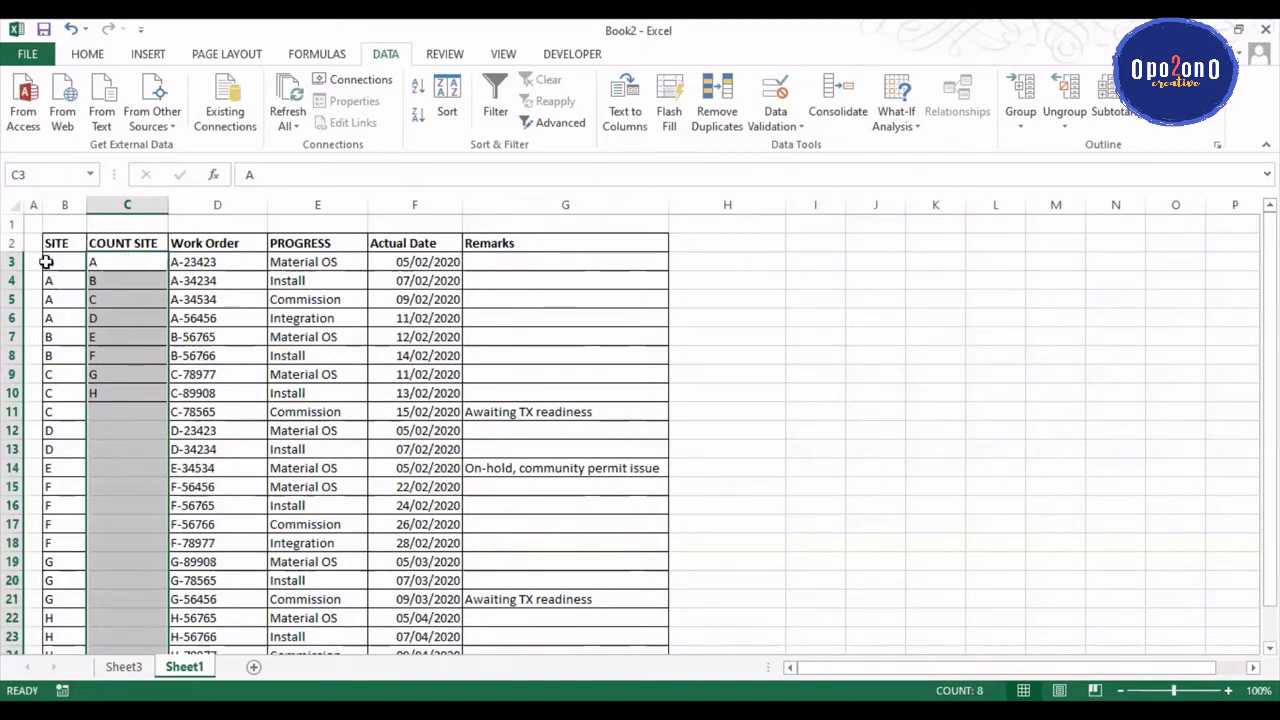
Step: Compare the repeated SITE entries with the remaining COUNT SITE entries in C3:C10
left_click_drag(50, 249, 63, 354)
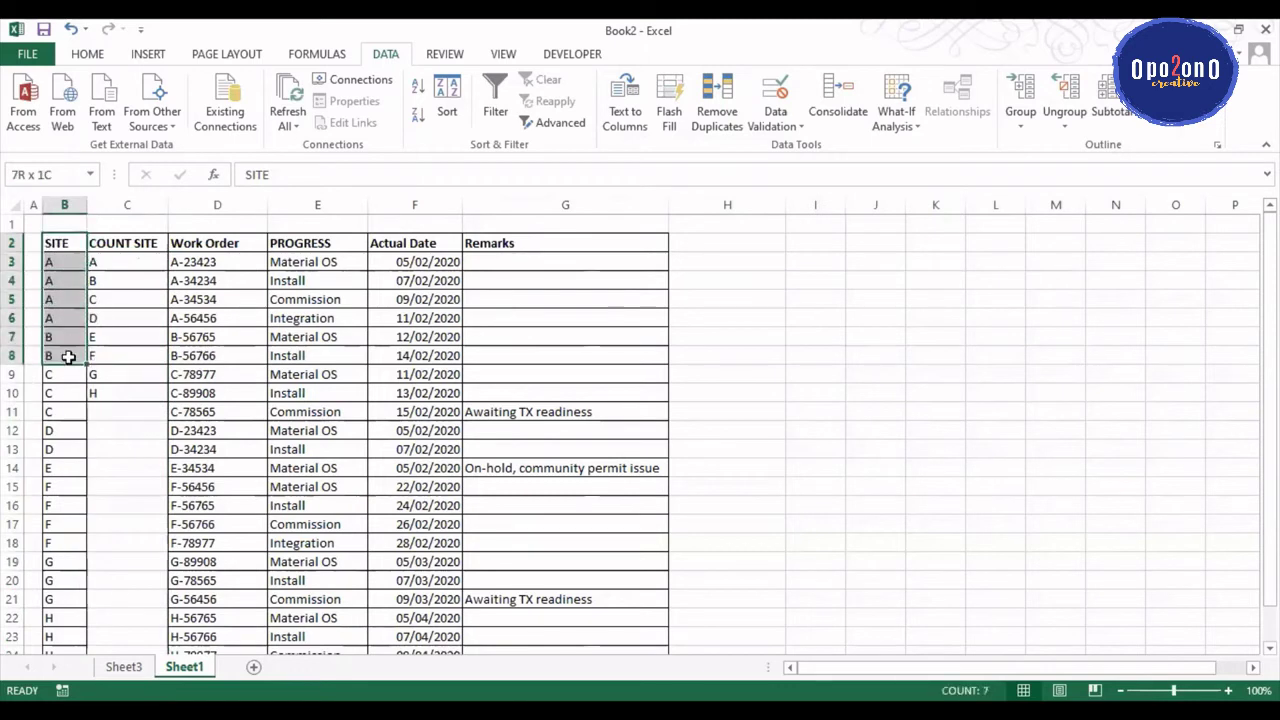
left_click(116, 260)
left_click_drag(117, 259, 143, 393)
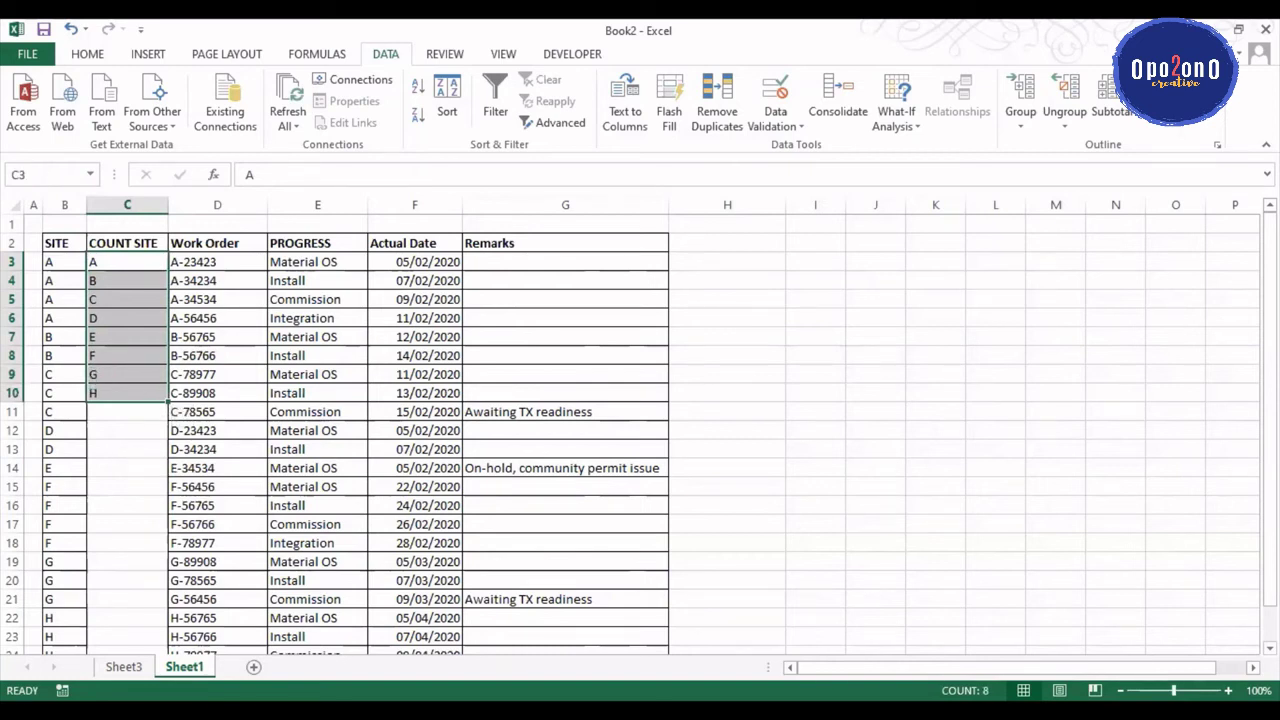
Step: Refresh the pivot table on Sheet3 and add the COUNT SITE field to its values as a count
left_click(124, 666)
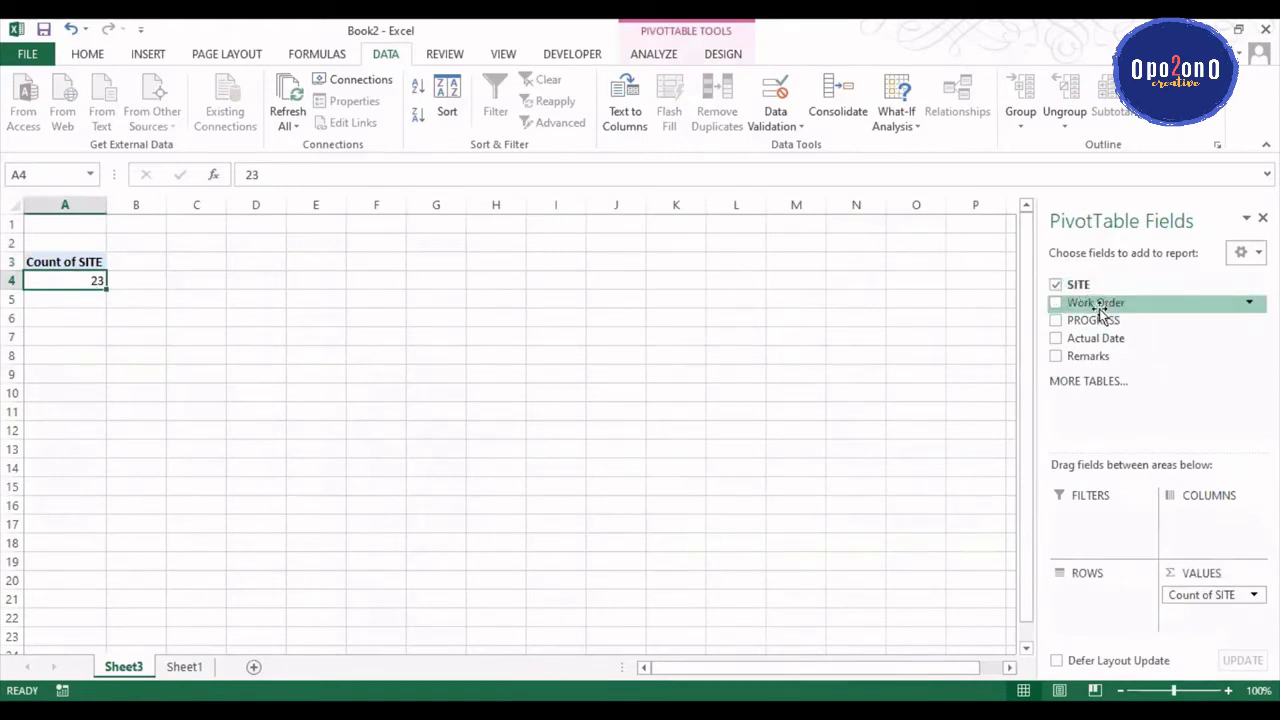
right_click(95, 279)
left_click(143, 360)
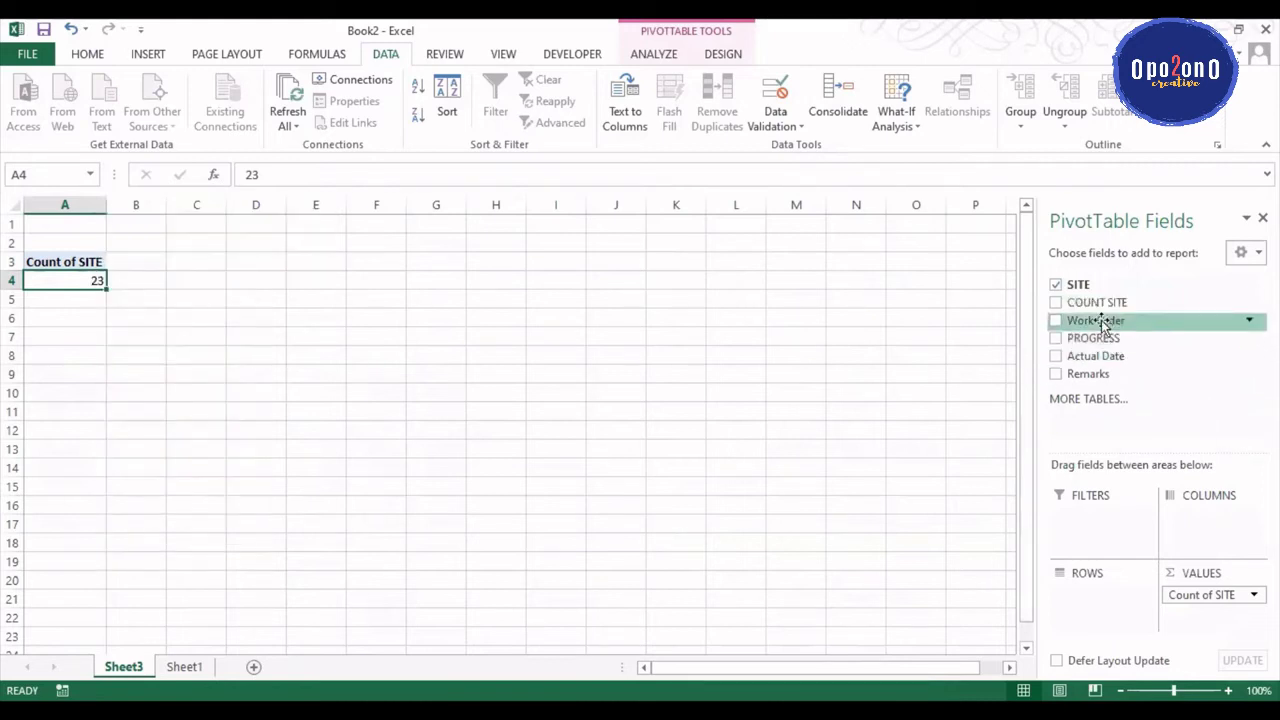
left_click_drag(1097, 312, 1238, 625)
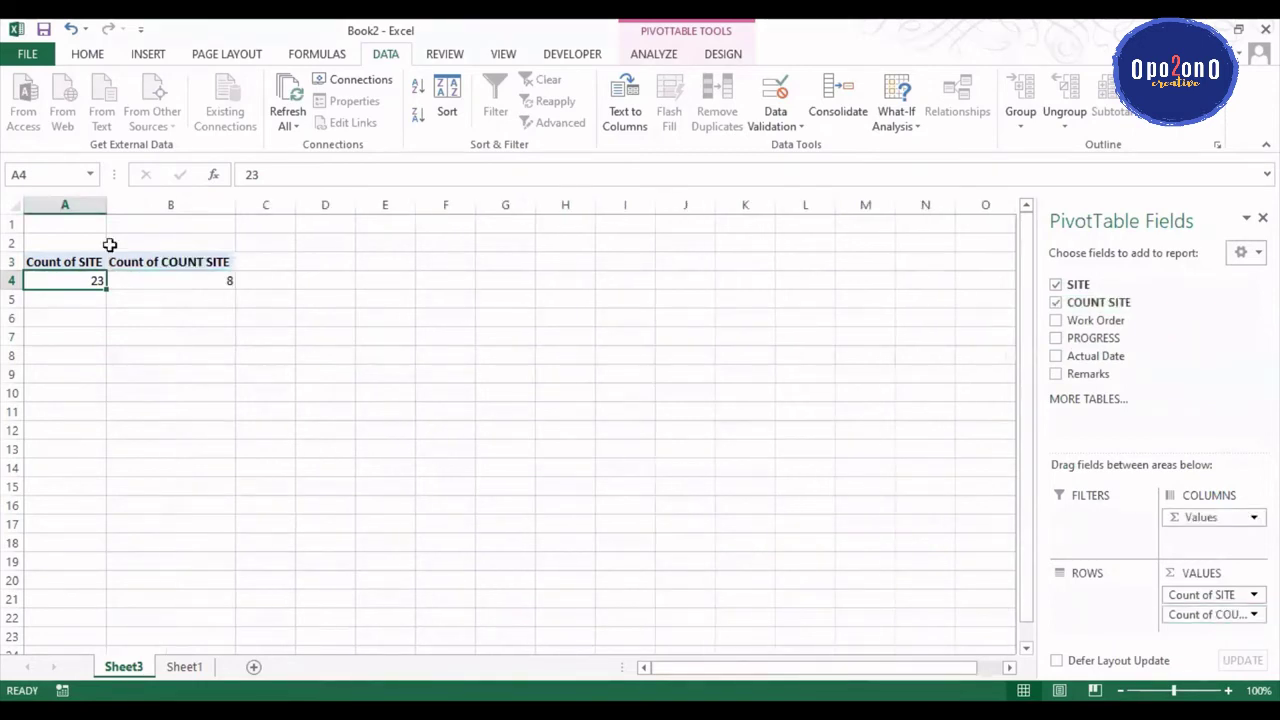
Step: Duplicate the pivot table on Sheet3 by copying rows 1 to 4 and pasting them at row 7
left_click(192, 298)
left_click(176, 279)
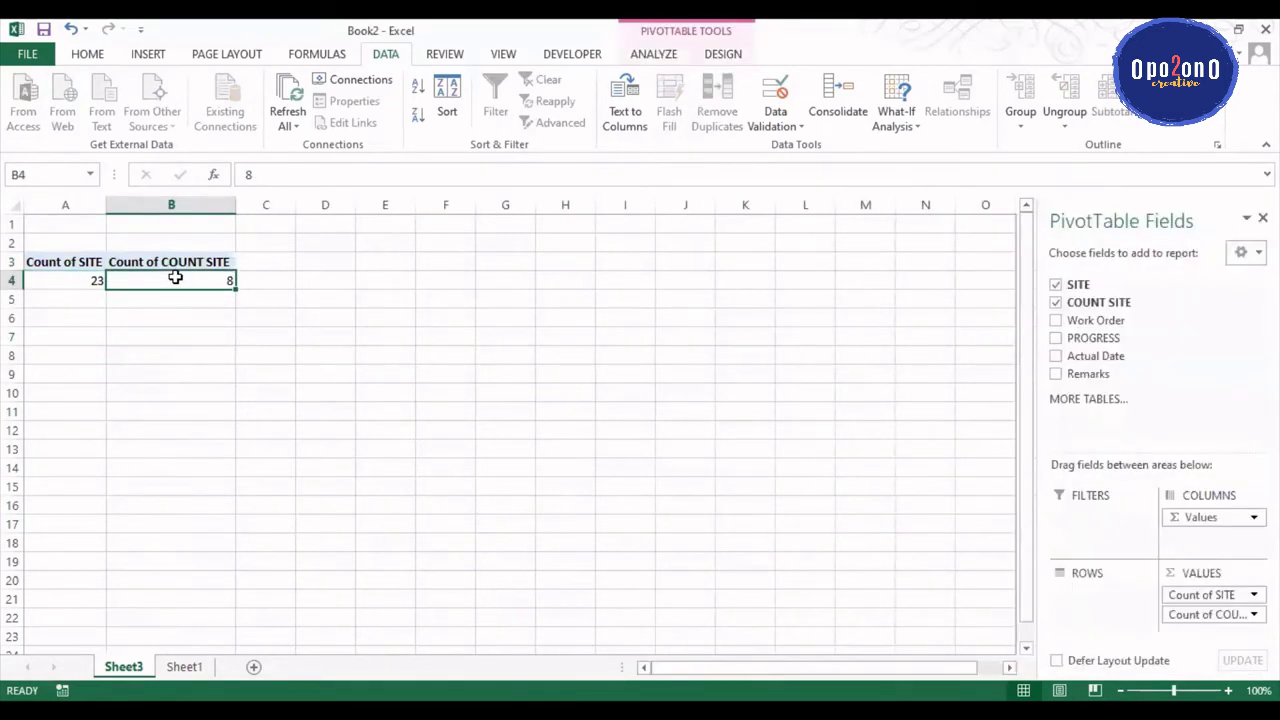
left_click_drag(12, 224, 12, 280)
key("ctrl+c")
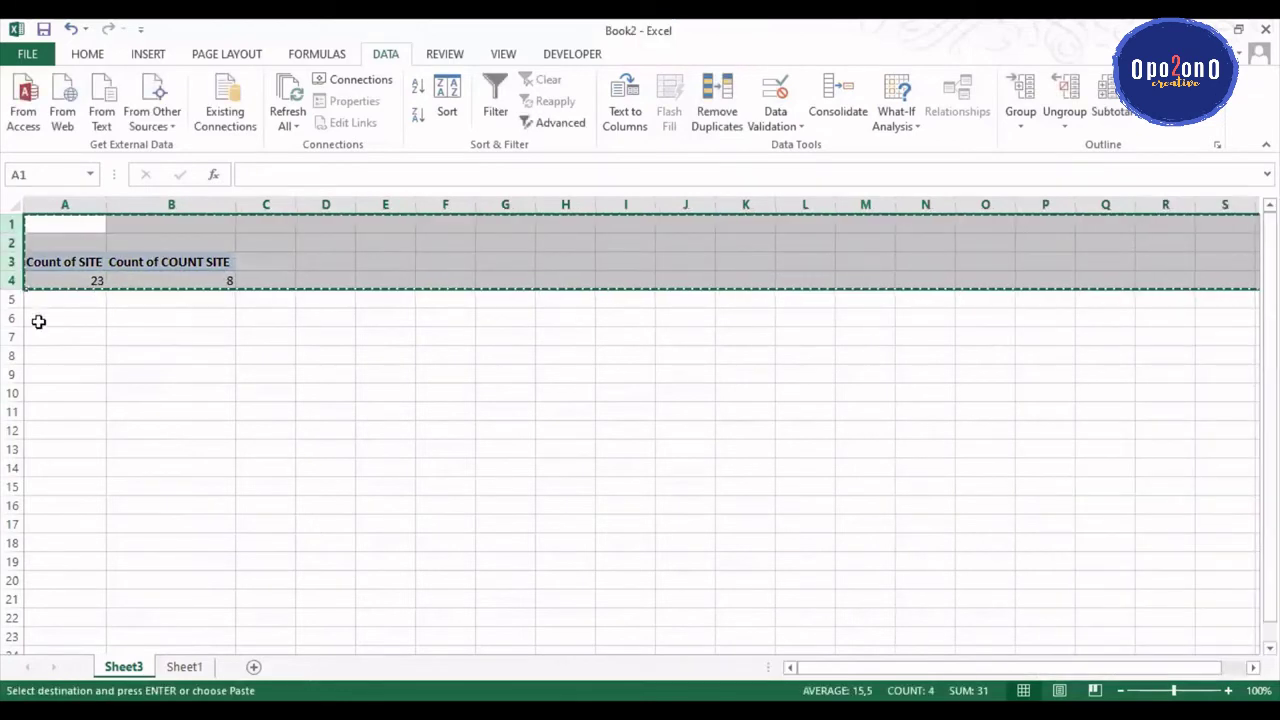
left_click(12, 338)
key("ctrl+v")
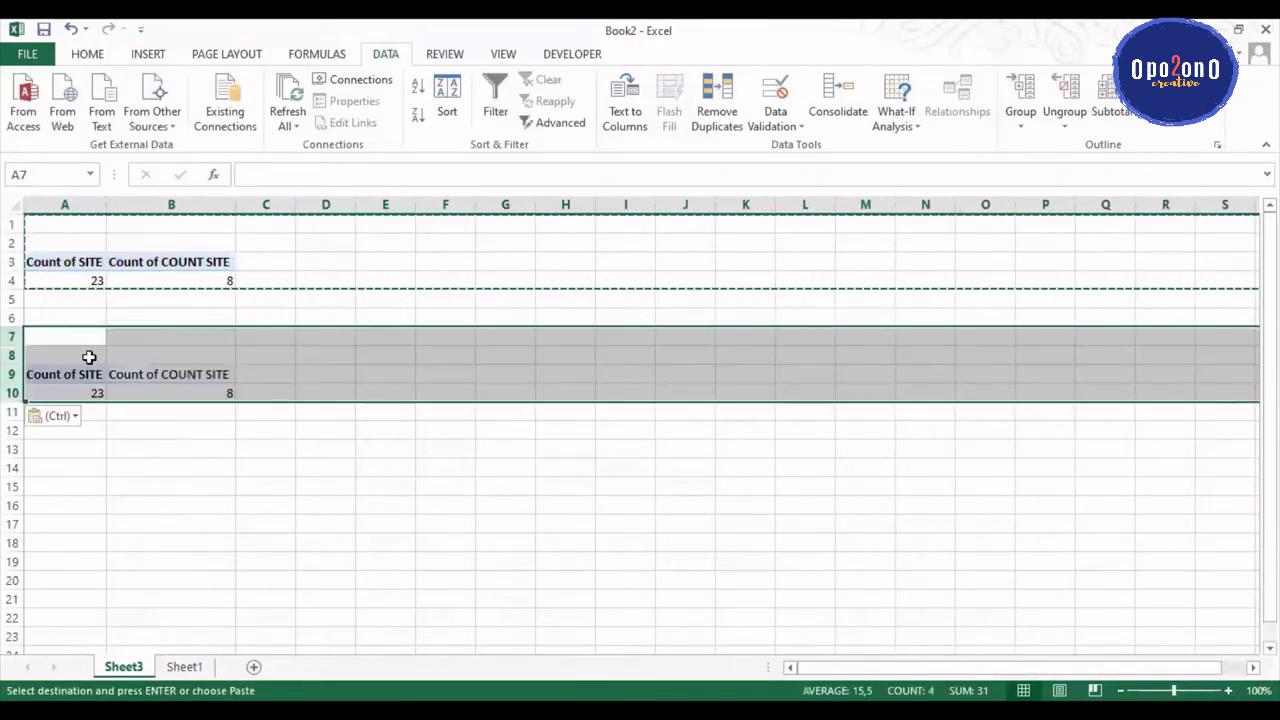
left_click(163, 391)
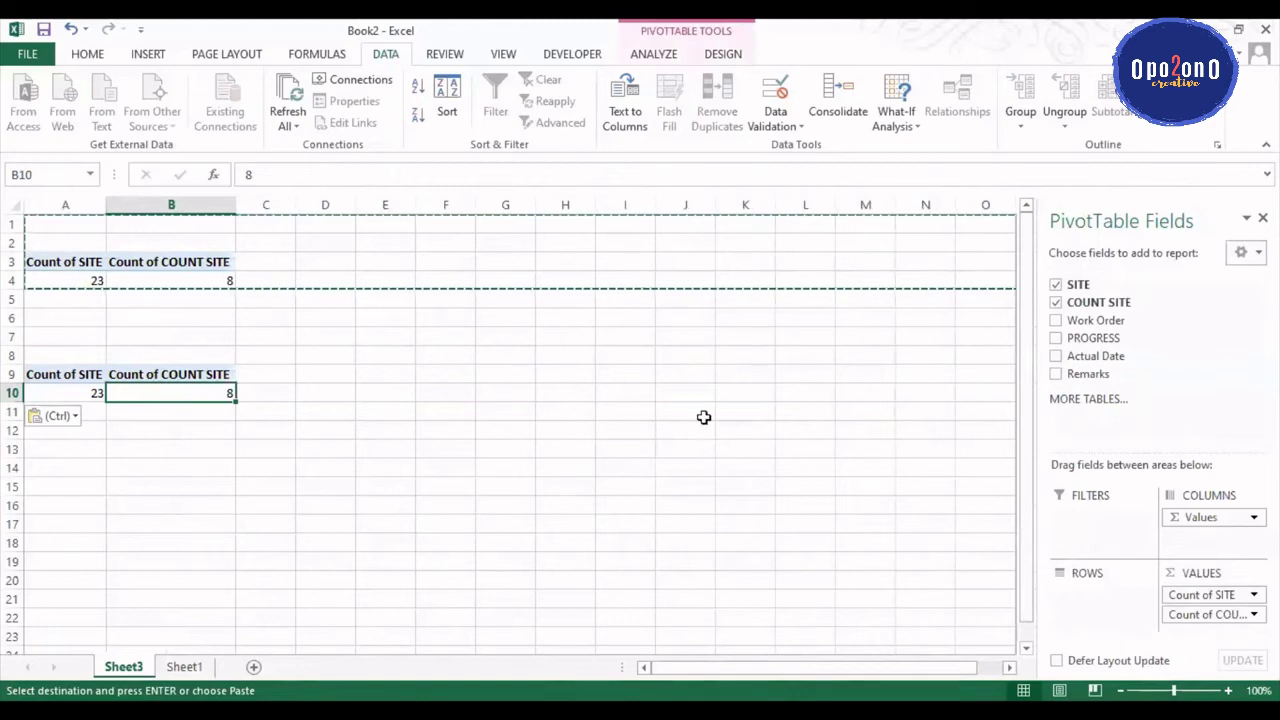
Step: In the copied pivot table, remove the COUNT SITE count and move SITE from values to rows, then compare the listed sites with B4
left_click(1220, 595)
left_click_drag(1222, 615, 1166, 380)
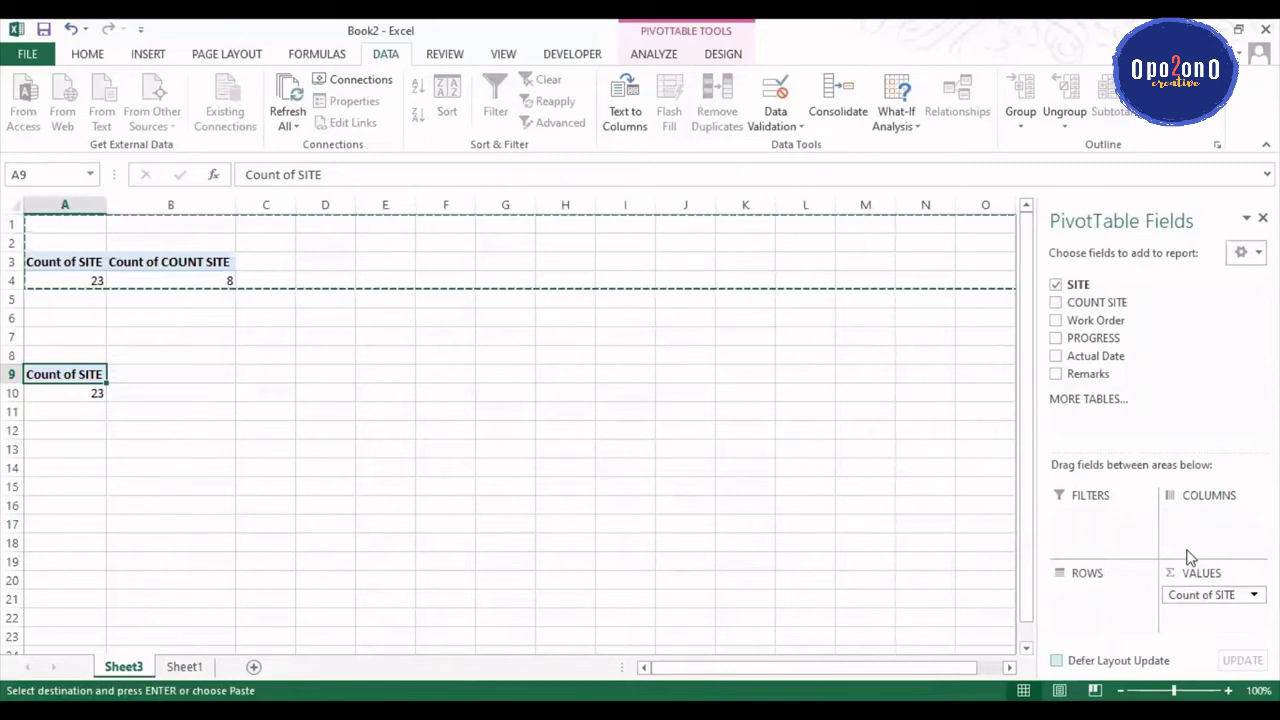
left_click_drag(1193, 594, 1100, 606)
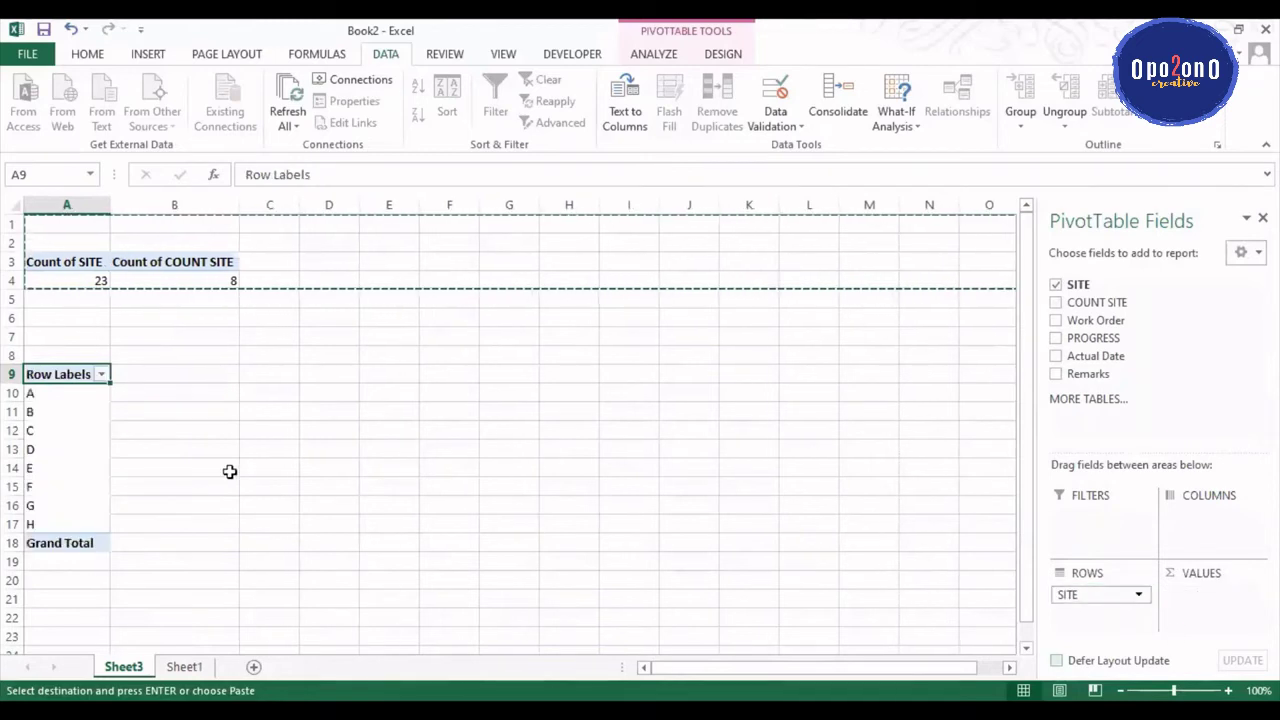
left_click(62, 380)
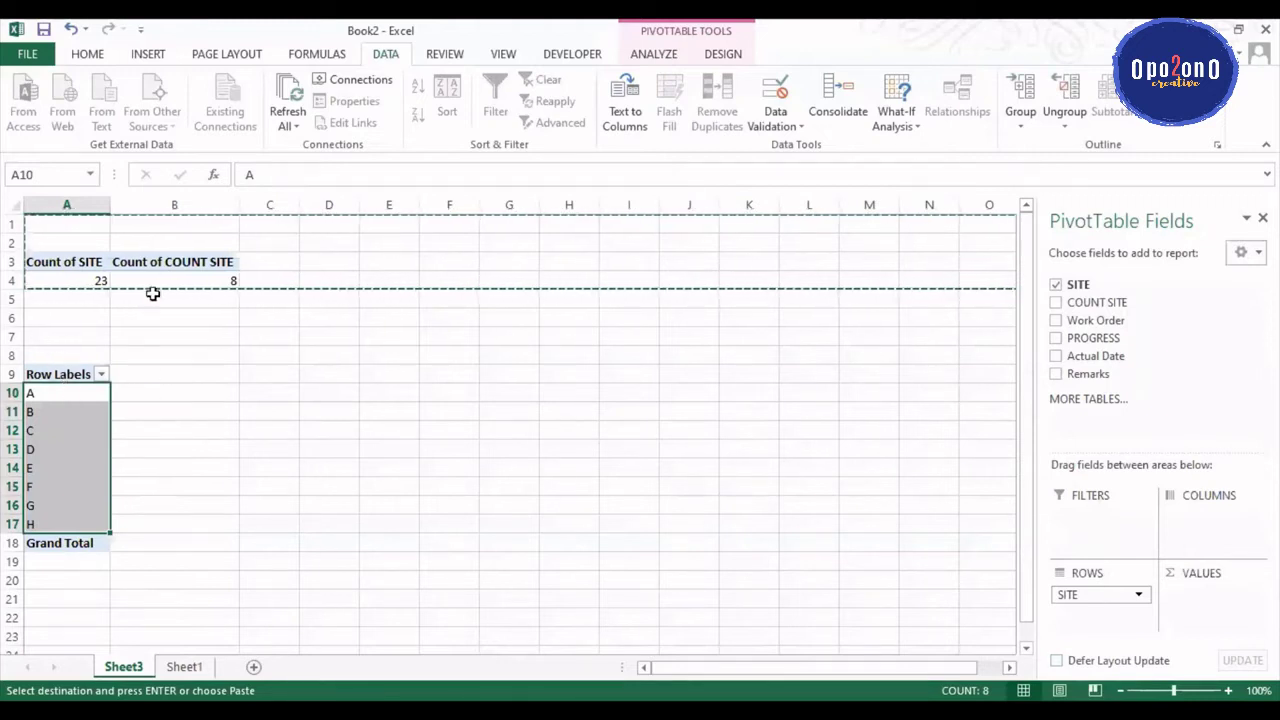
left_click(163, 280)
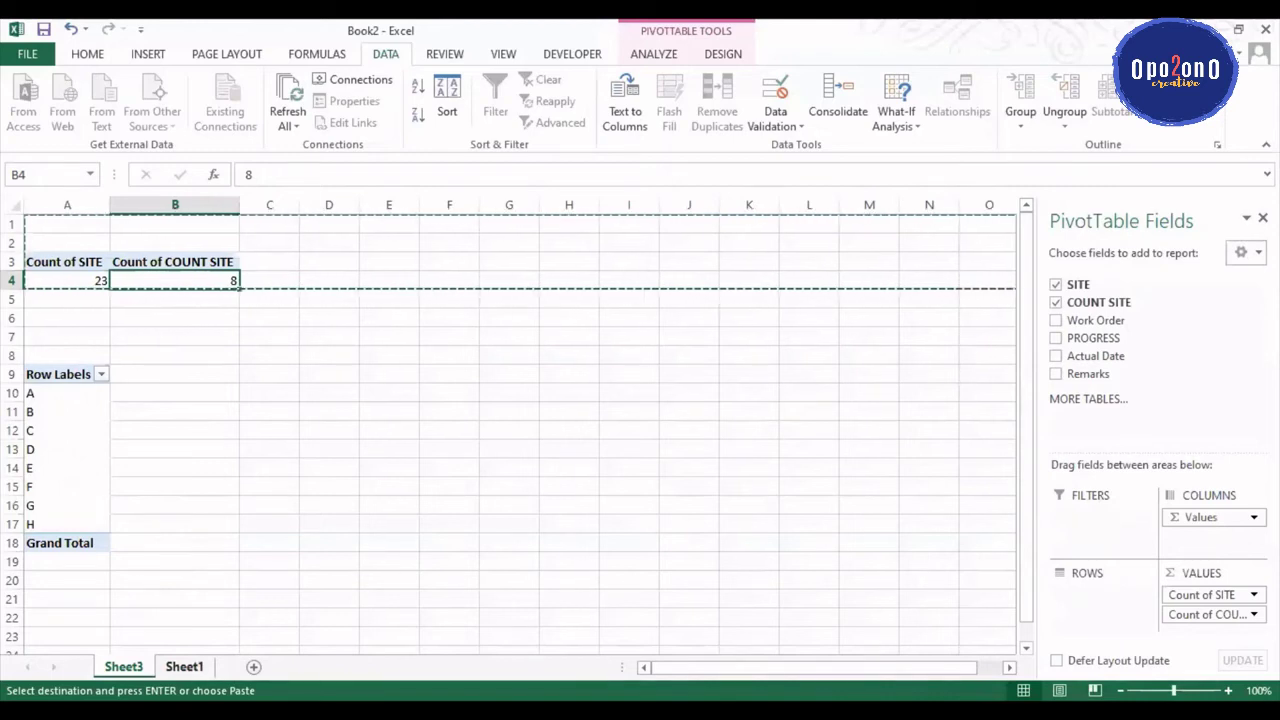
Step: On Sheet1, examine how the de-duplicated COUNT SITE entries line up with the SITE and Work Order columns
left_click(184, 666)
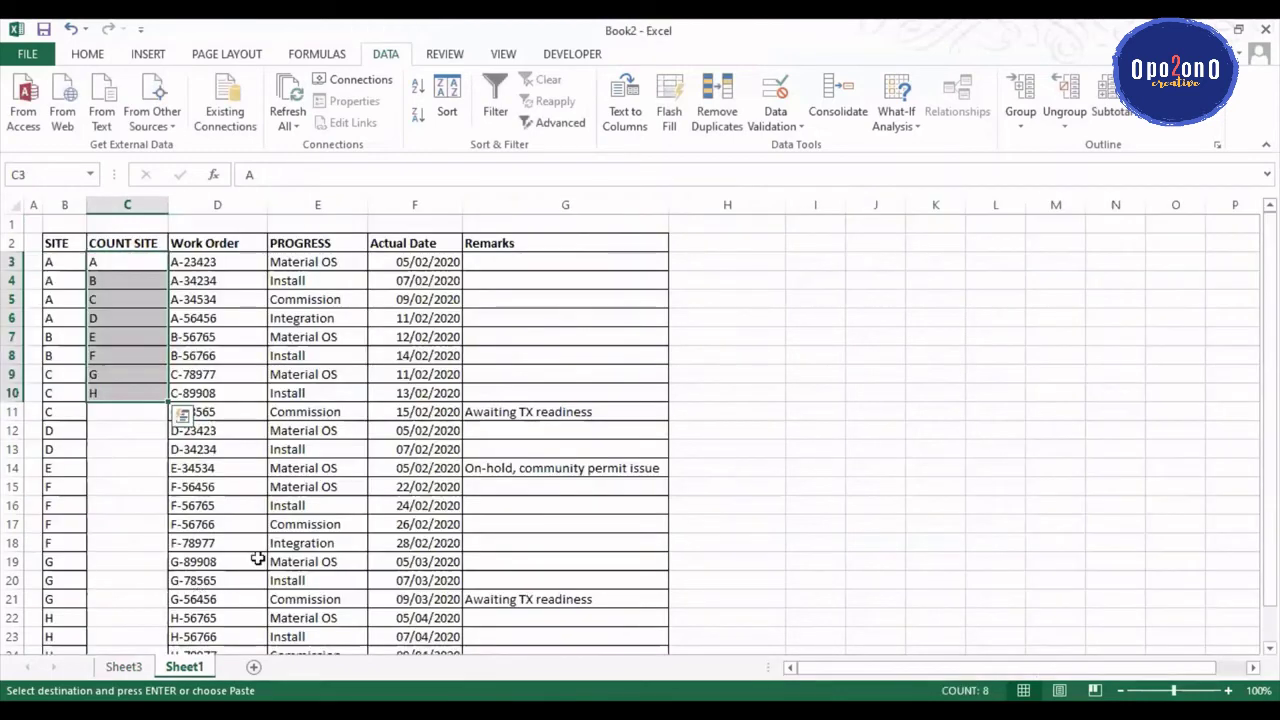
left_click(292, 393)
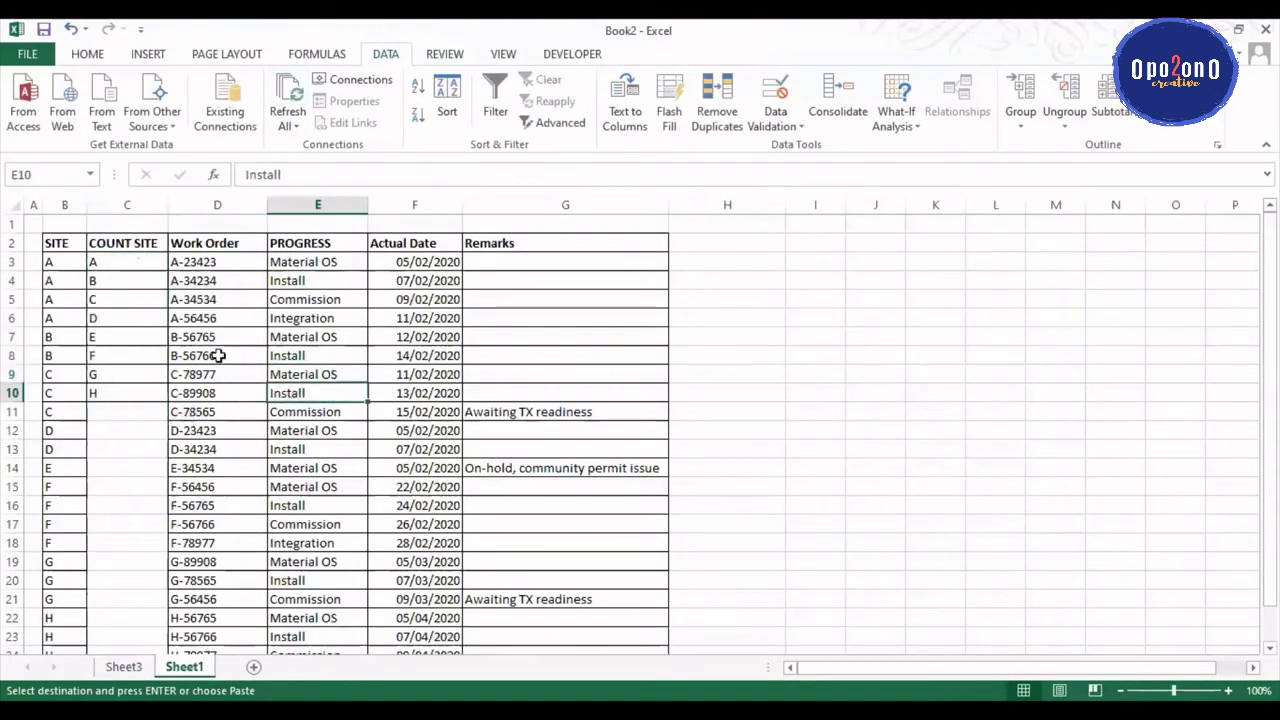
left_click(115, 265)
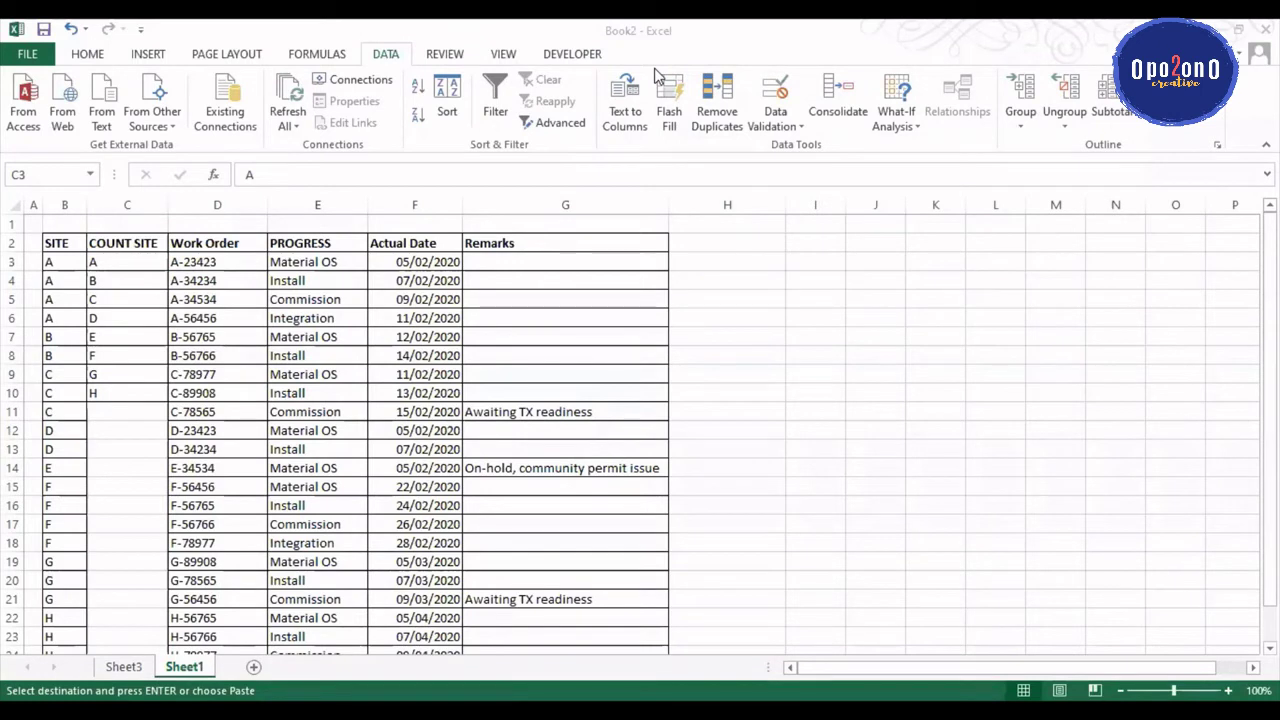
left_click_drag(712, 72, 727, 60)
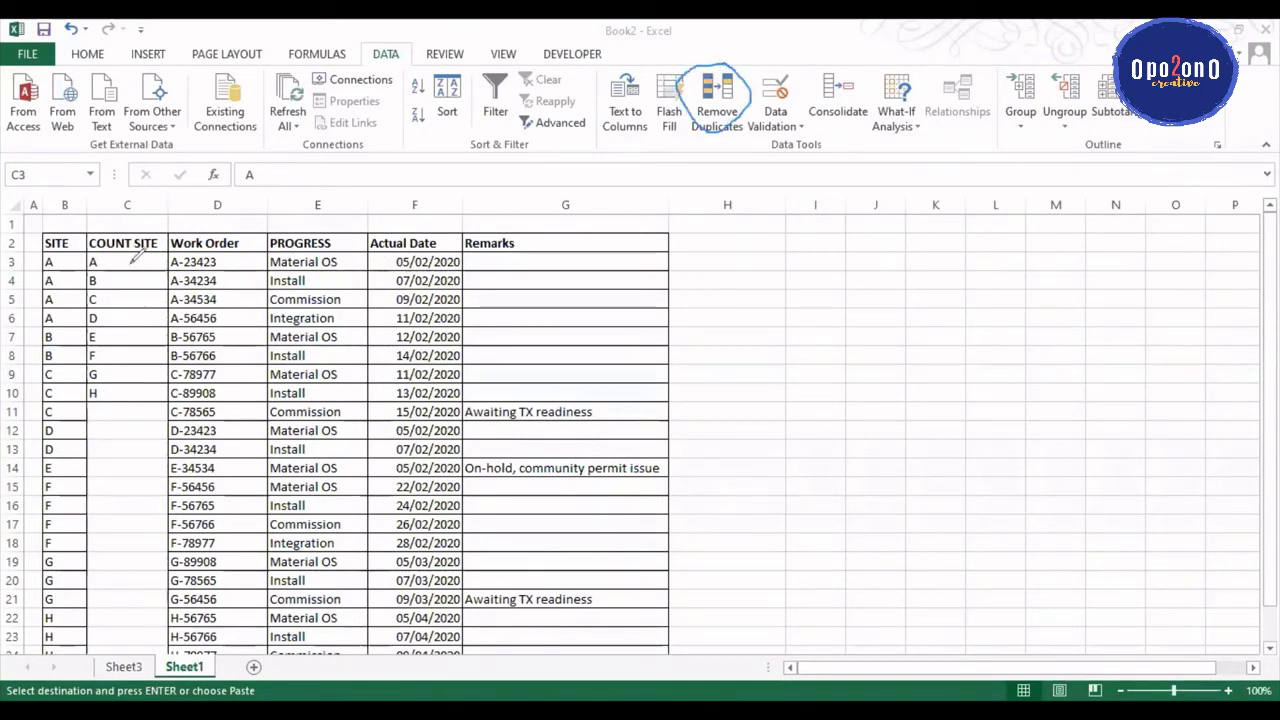
mouse_move(130, 264)
left_mouse_down()
mouse_move(149, 348)
mouse_move(134, 376)
left_mouse_up()
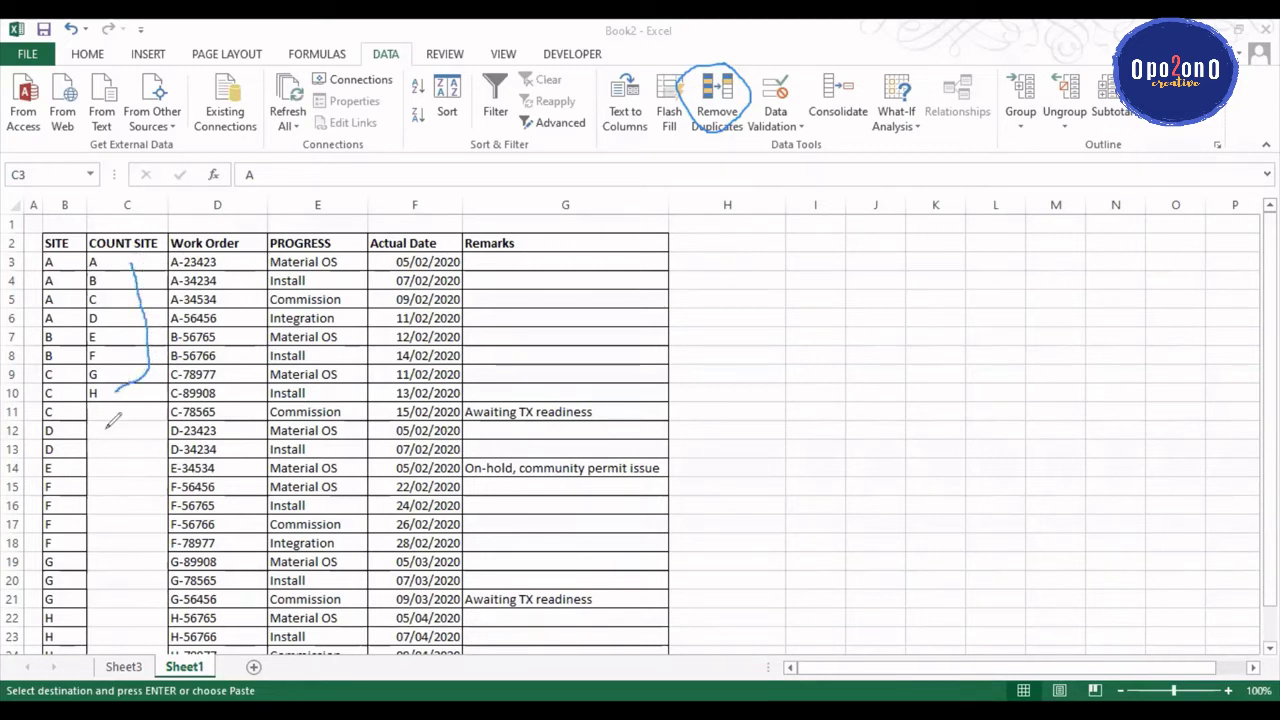
mouse_move(60, 281)
left_mouse_down()
mouse_move(75, 283)
mouse_move(86, 316)
left_mouse_up()
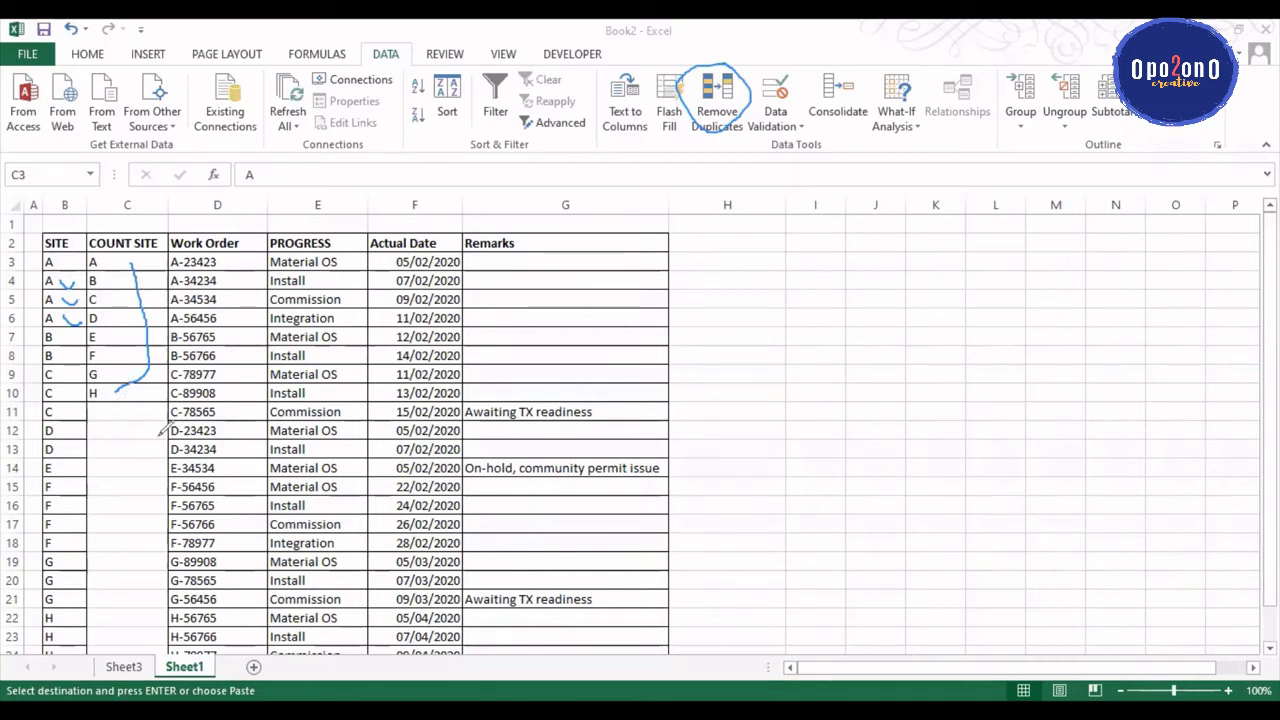
mouse_move(121, 266)
left_mouse_down()
mouse_move(146, 350)
mouse_move(145, 405)
mouse_move(96, 396)
mouse_move(72, 350)
mouse_move(66, 265)
mouse_move(126, 265)
left_mouse_up()
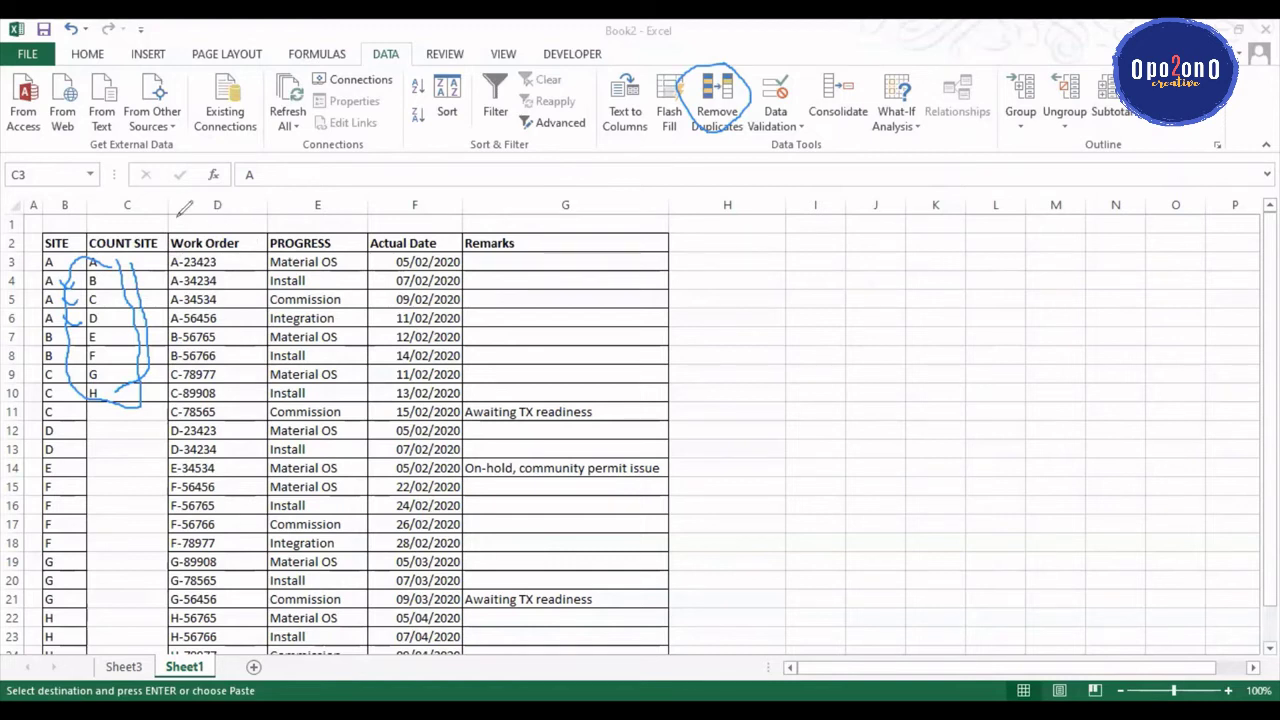
left_click_drag(220, 261, 237, 266)
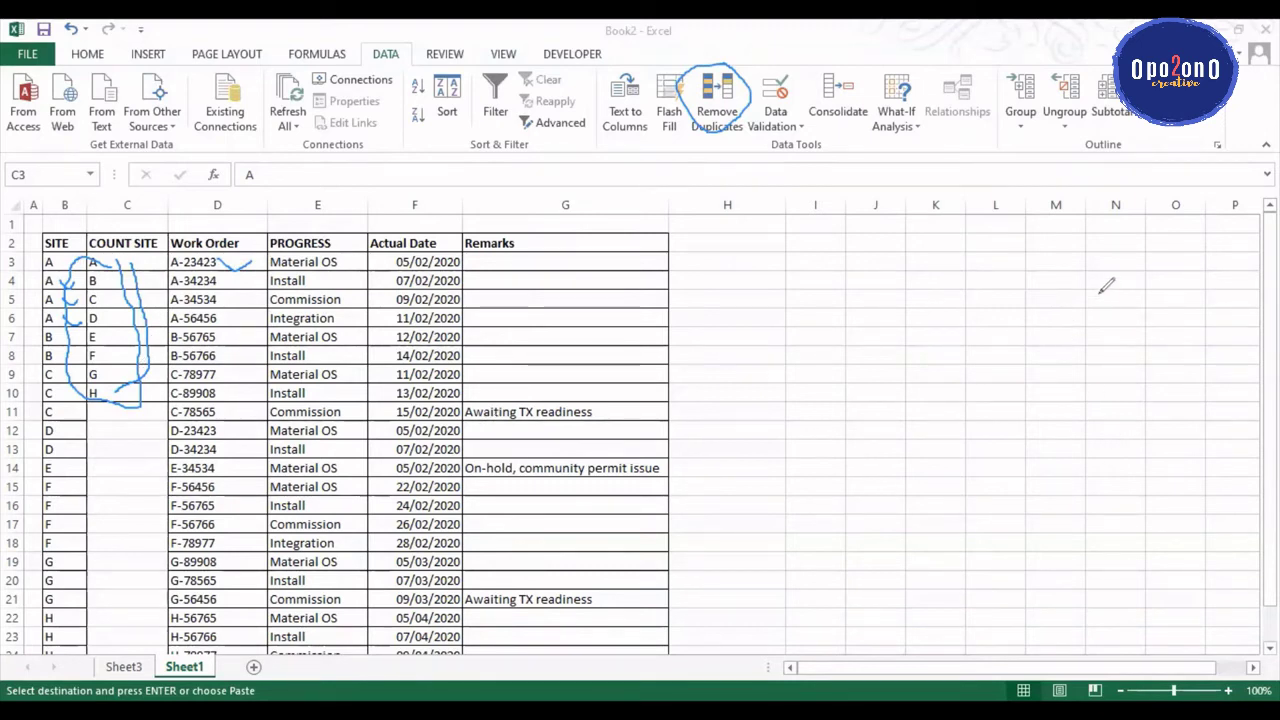
left_click_drag(118, 220, 138, 212)
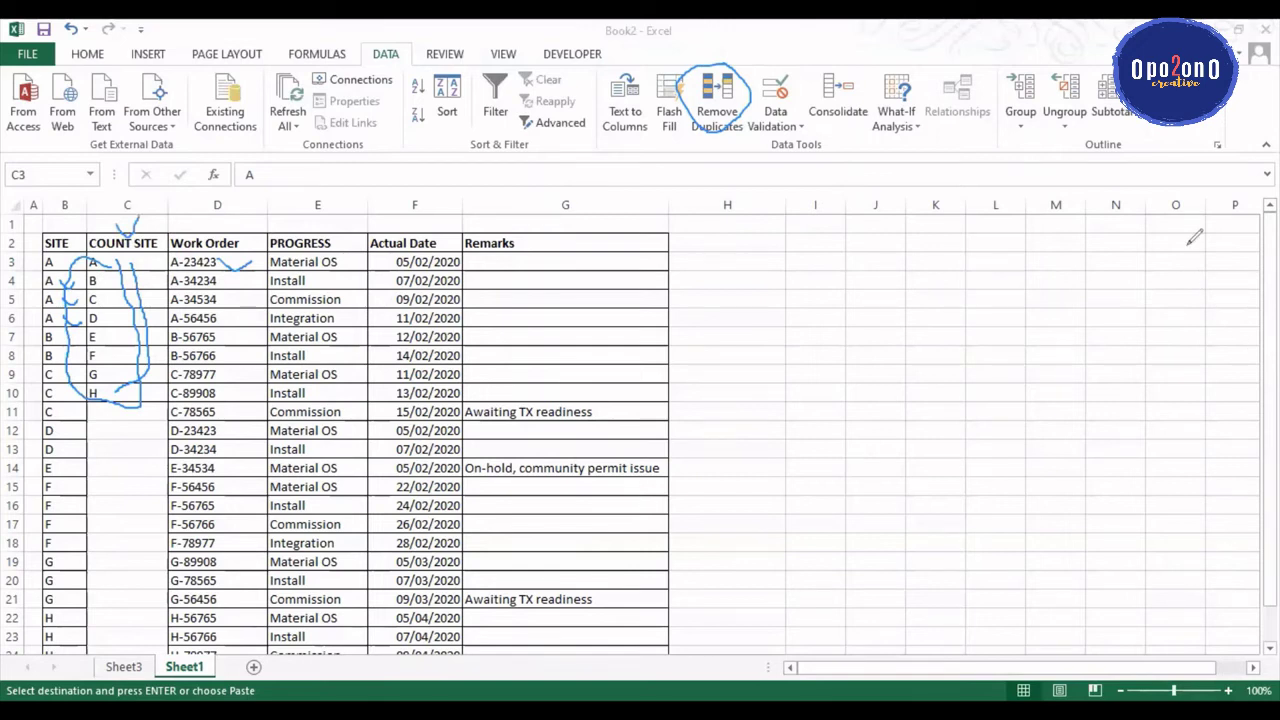
key("Escape")
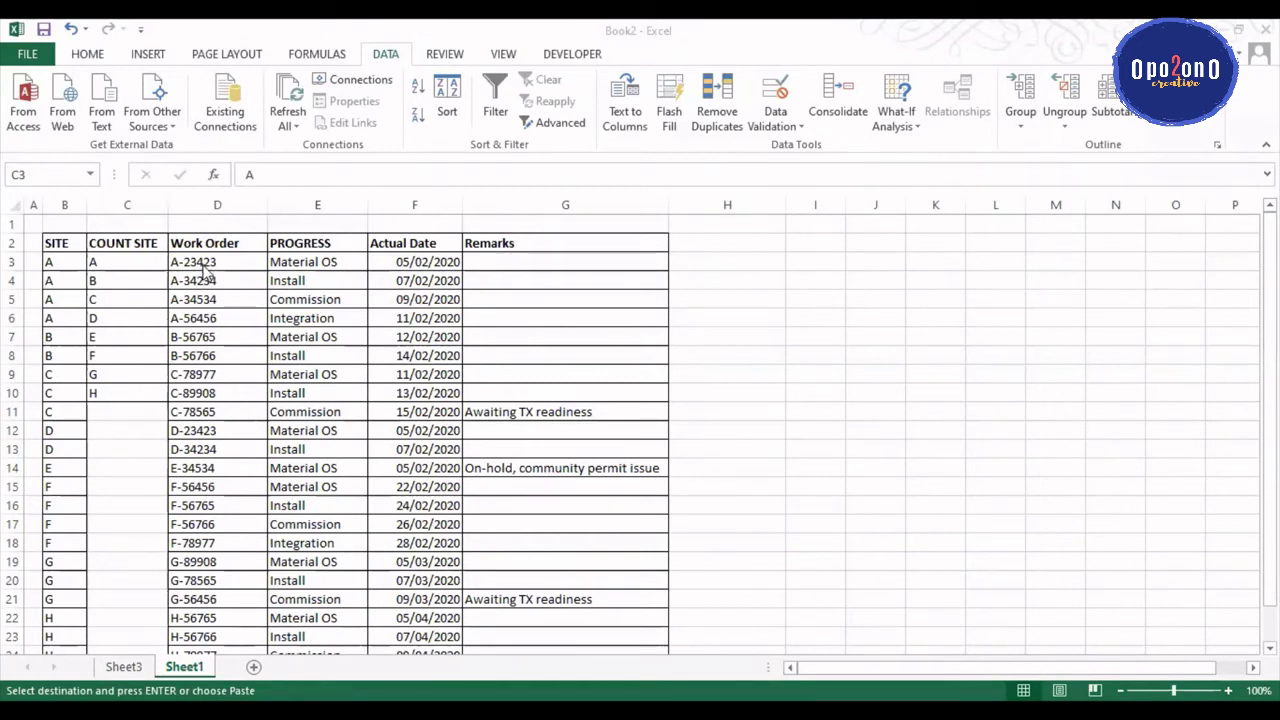
left_click(258, 335)
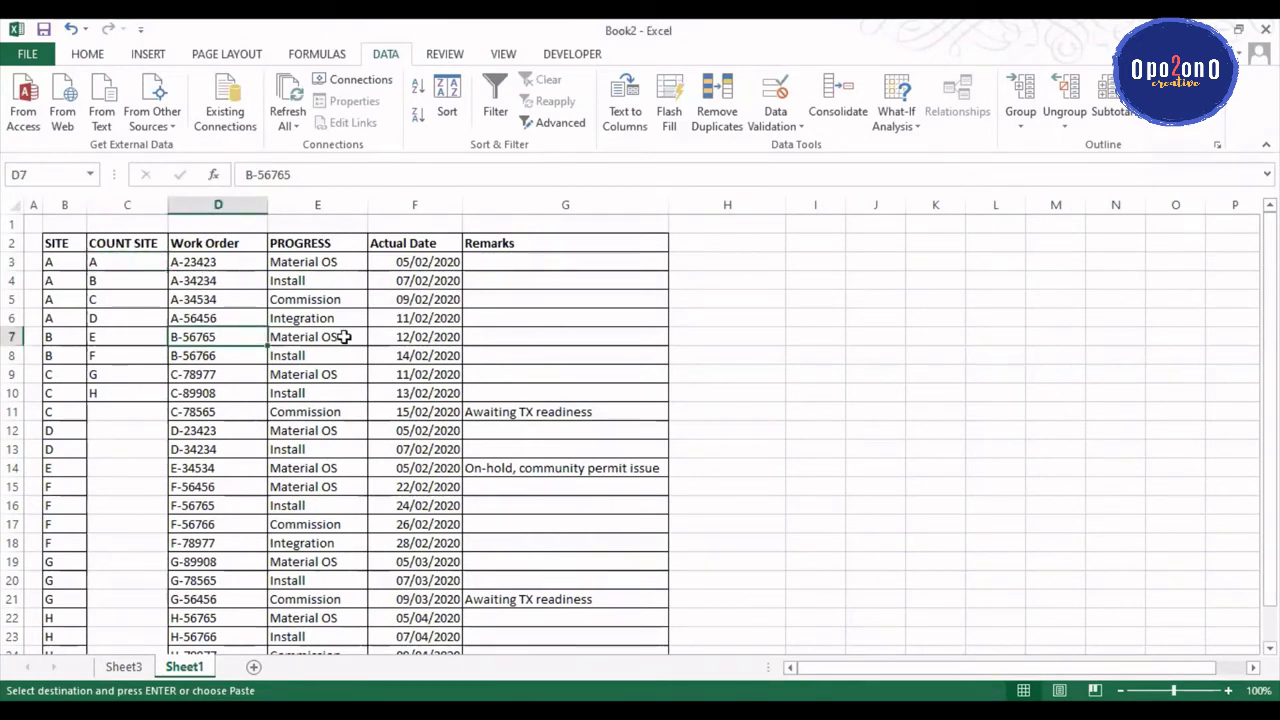
left_click(343, 337)
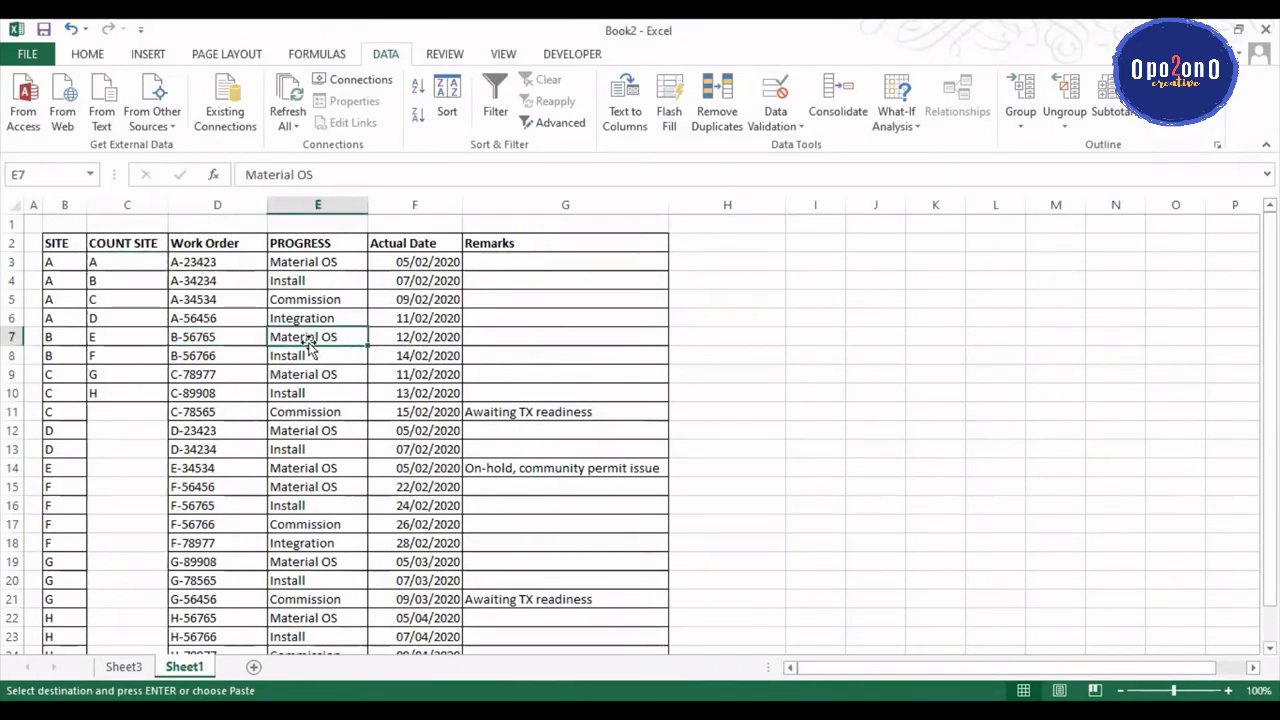
left_click(236, 286)
left_click(229, 316)
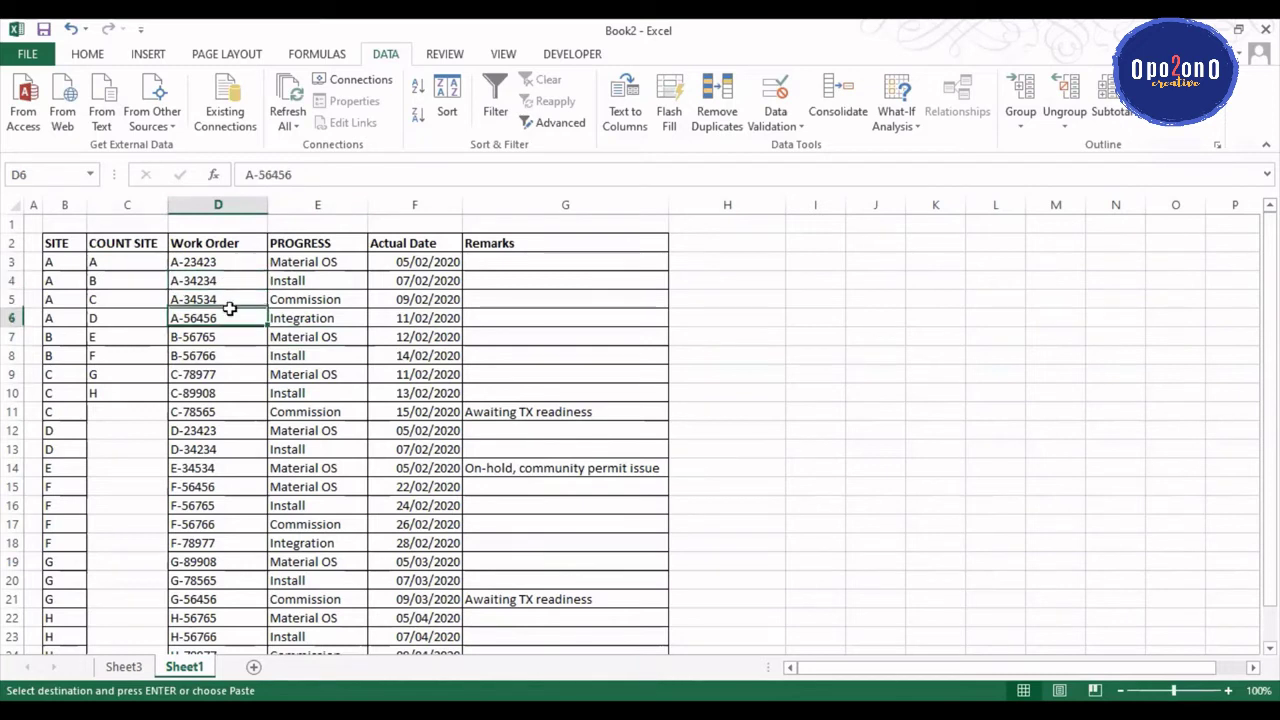
left_click(205, 285)
left_click(212, 262)
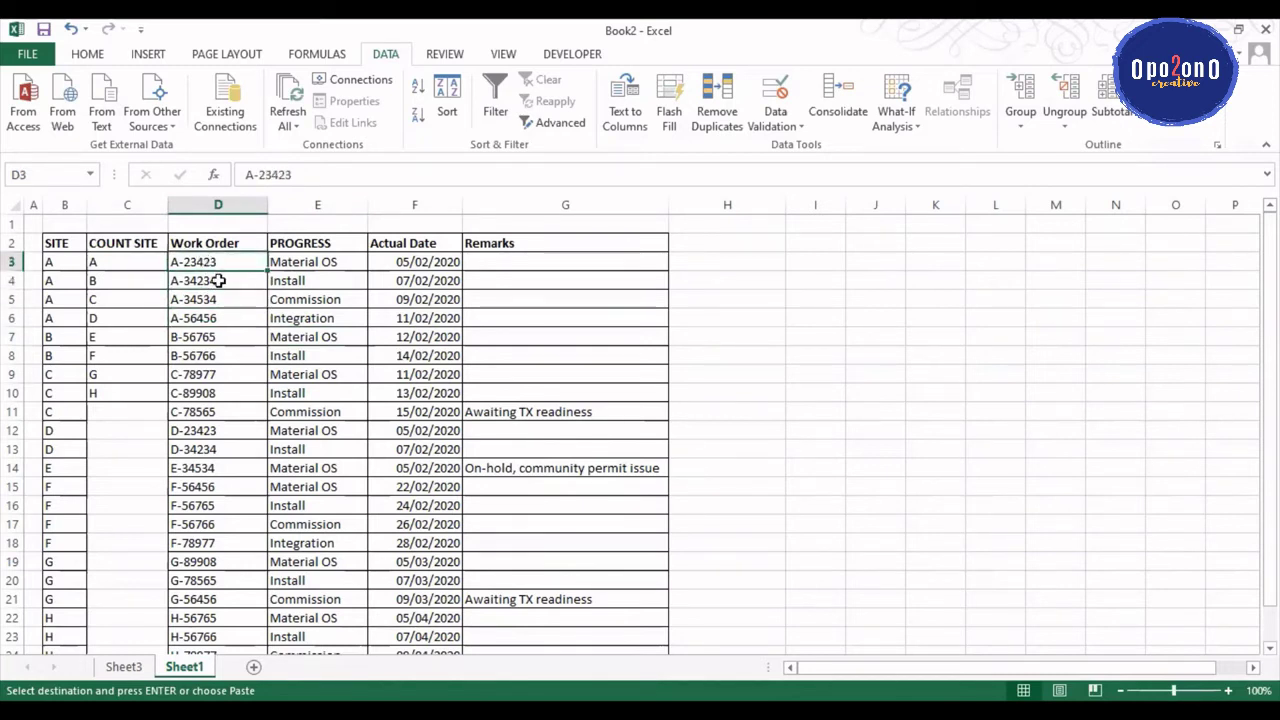
Step: Copy the SITE column on Sheet1 and insert the copy as a new column before COUNT SITE
left_click(64, 204)
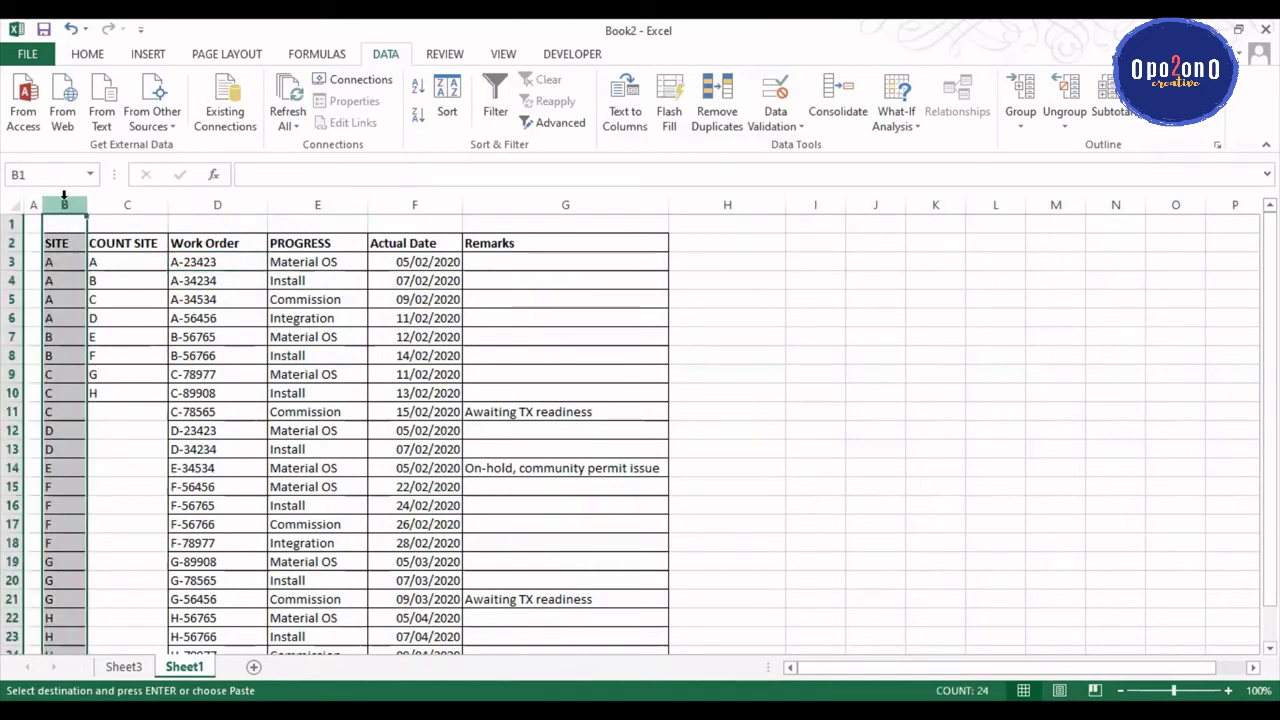
right_click(64, 200)
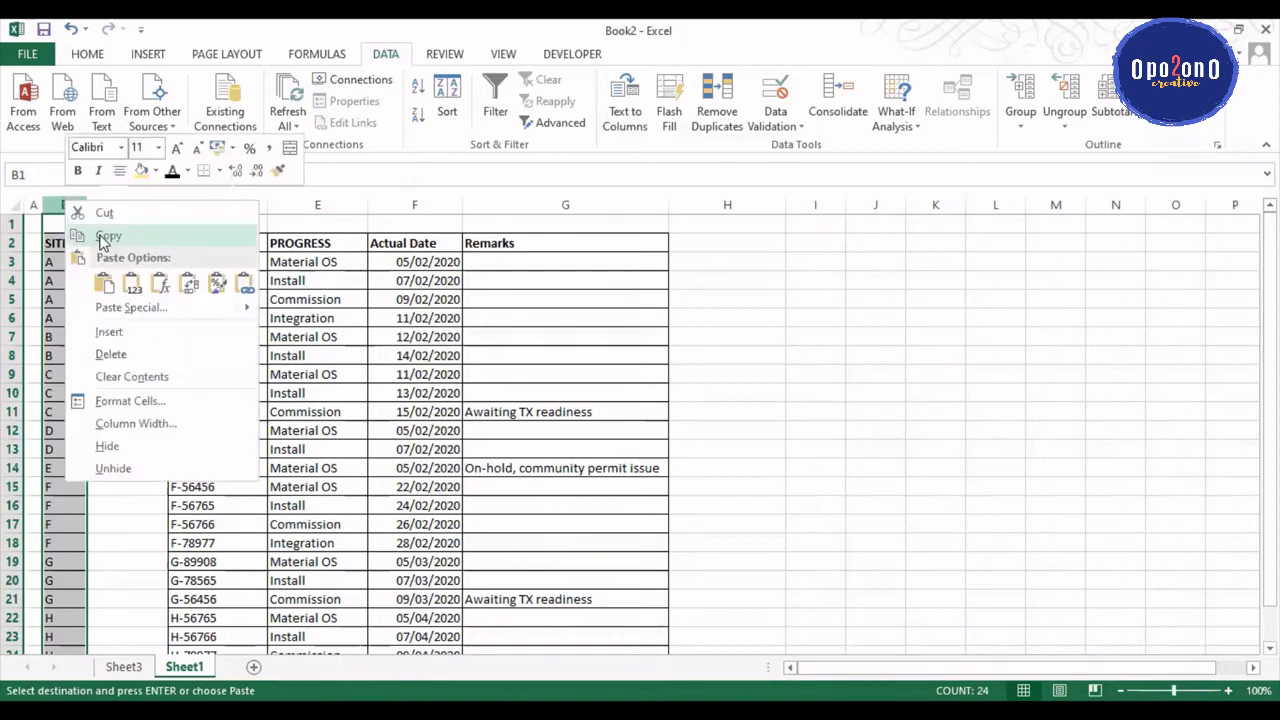
left_click(113, 232)
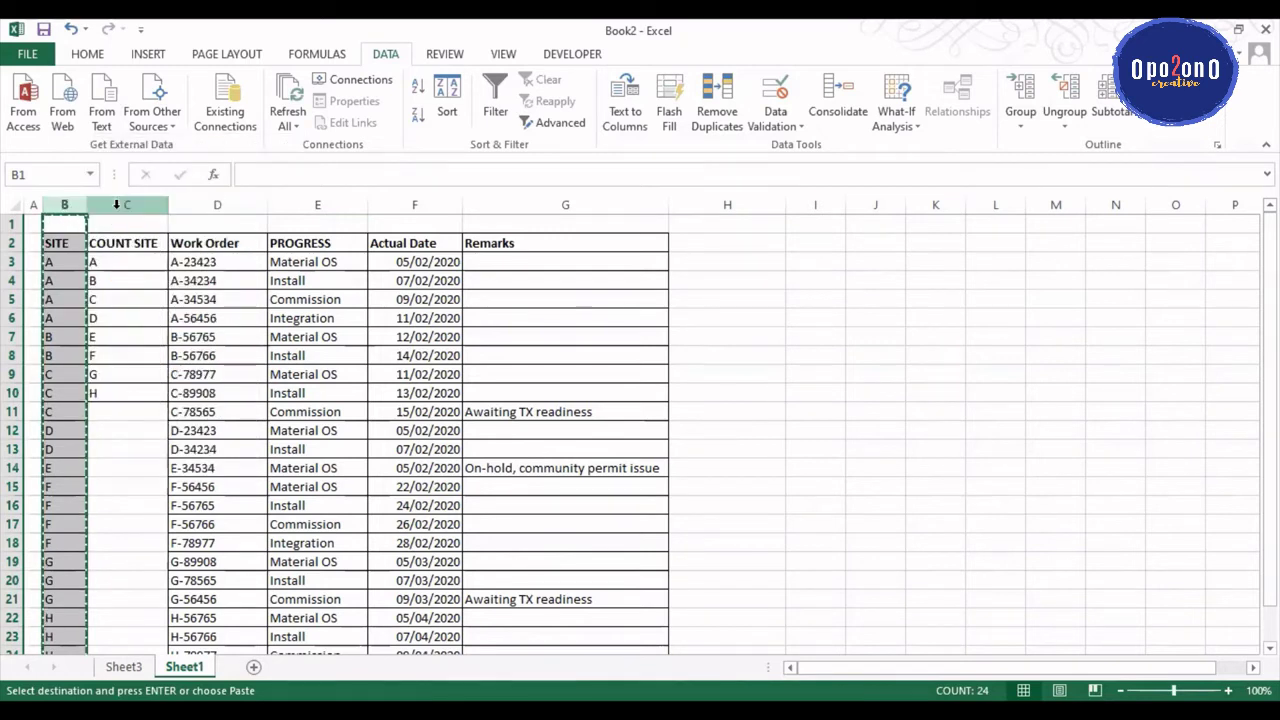
left_click(116, 204)
right_click(117, 205)
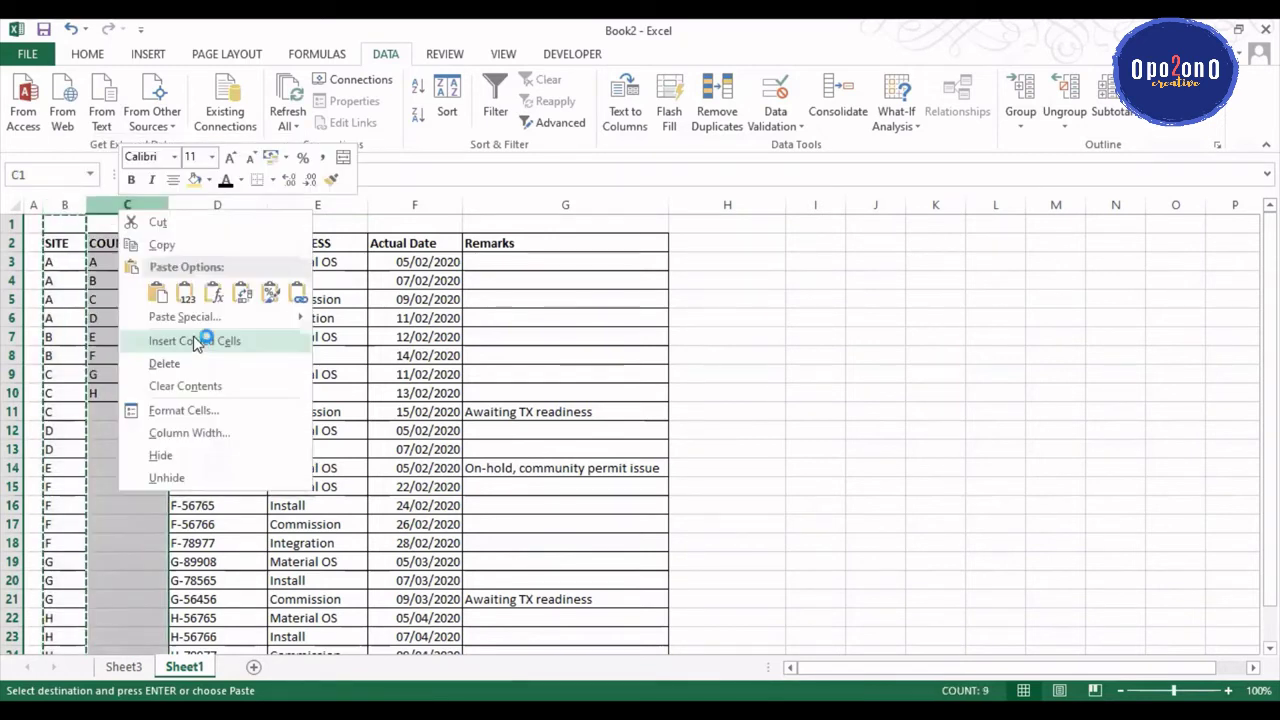
left_click(193, 345)
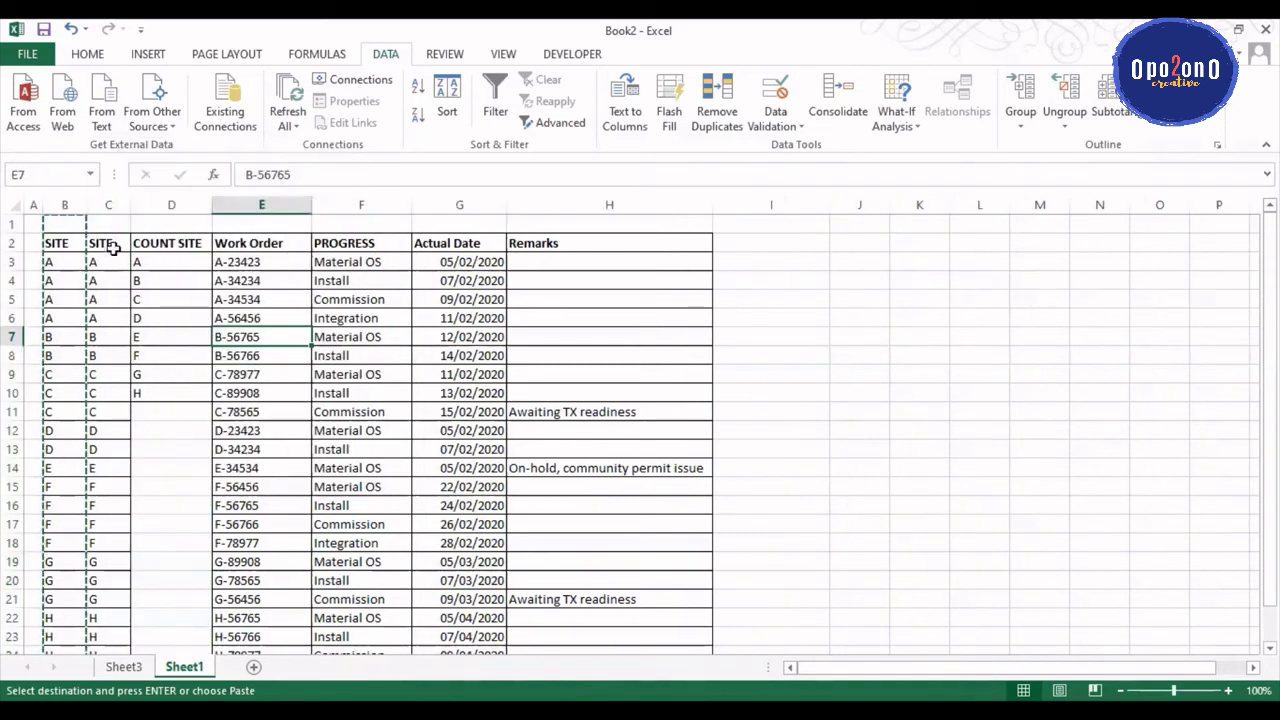
Step: Rename the inserted column's header in C2 as COUNT SINGLE SITE
left_click(103, 243)
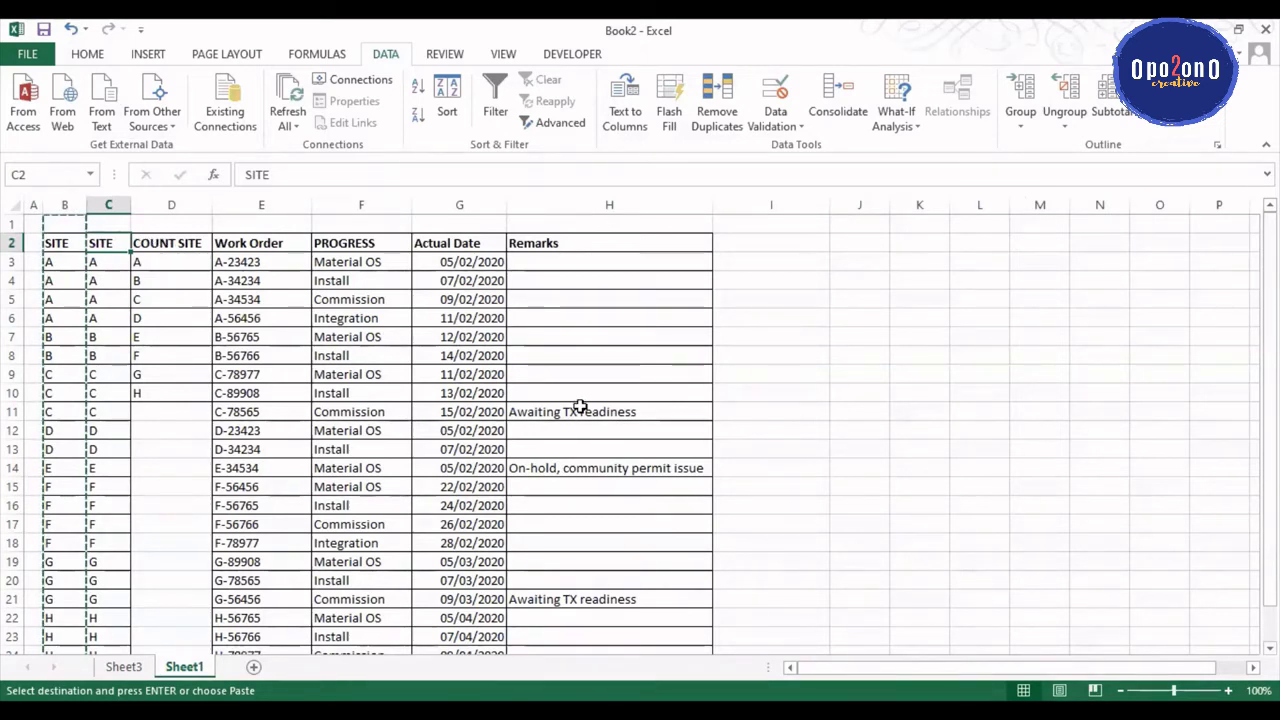
type("COUNT")
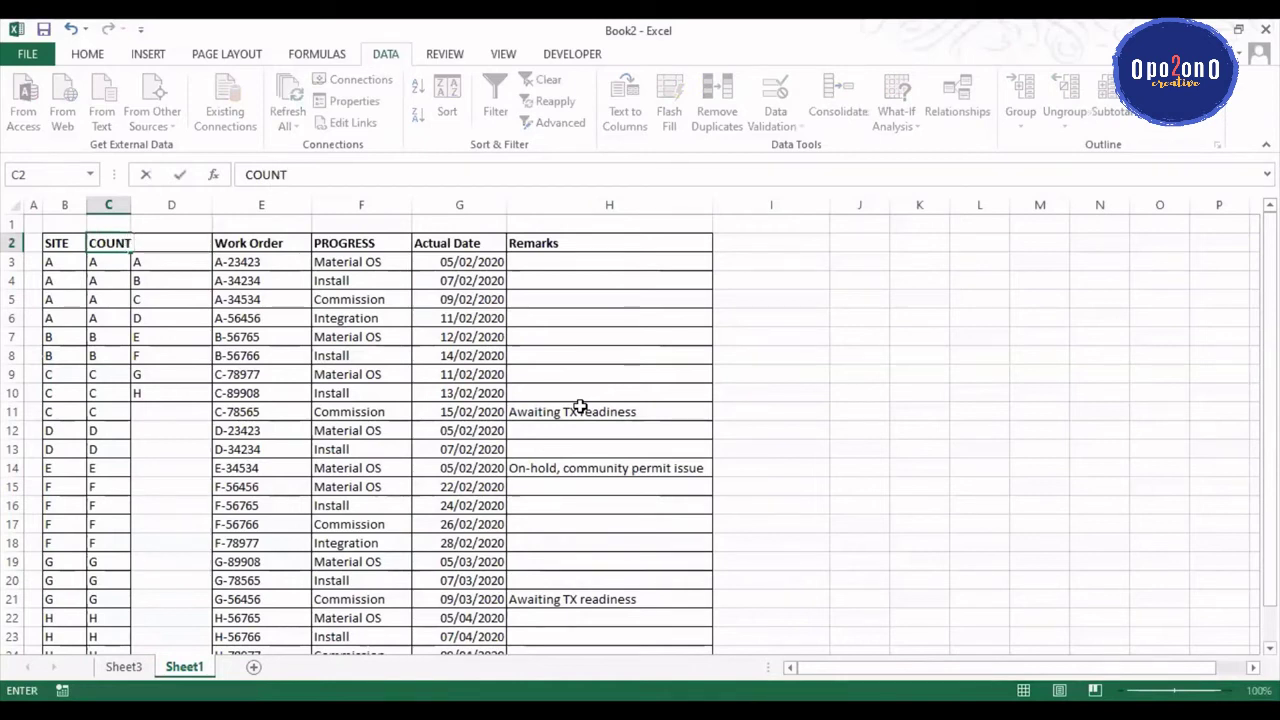
type(" SINGLE SITE")
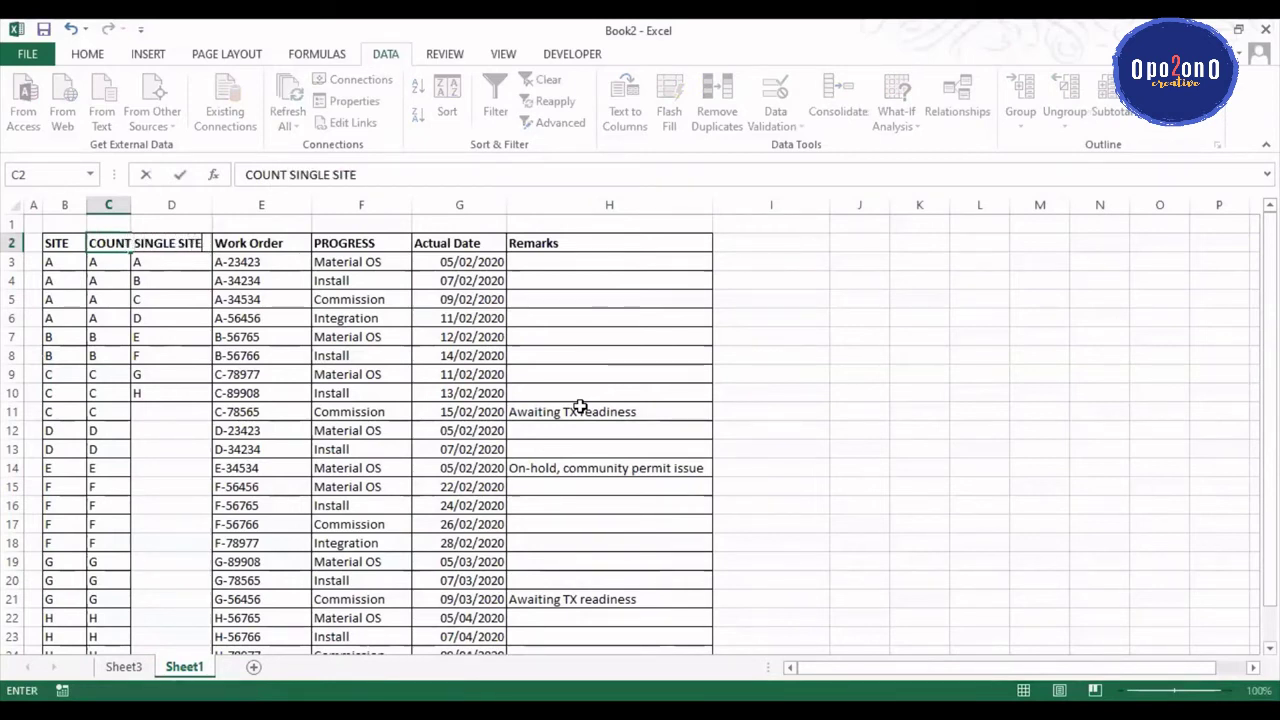
key("Return")
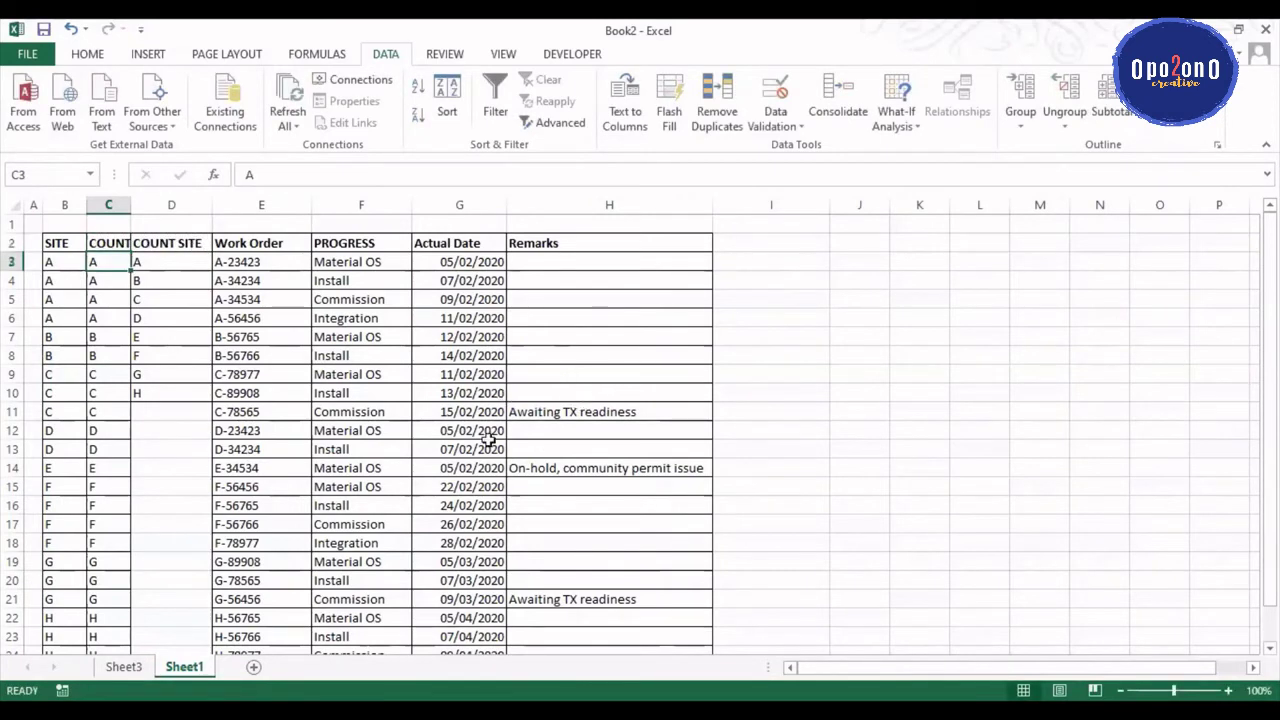
Step: Widen the COUNT SINGLE SITE column to fit its header, and widen the COUNT SITE column slightly
double_click(131, 205)
left_click(329, 372)
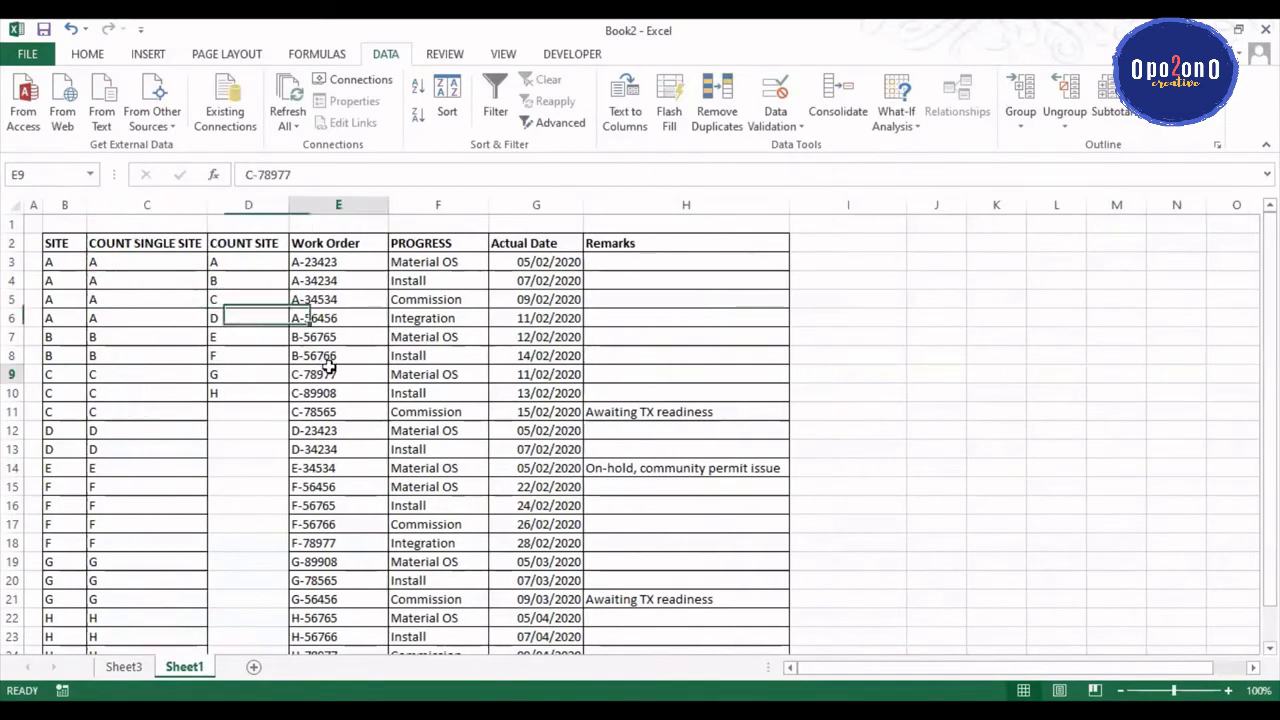
double_click(287, 206)
left_click(306, 224)
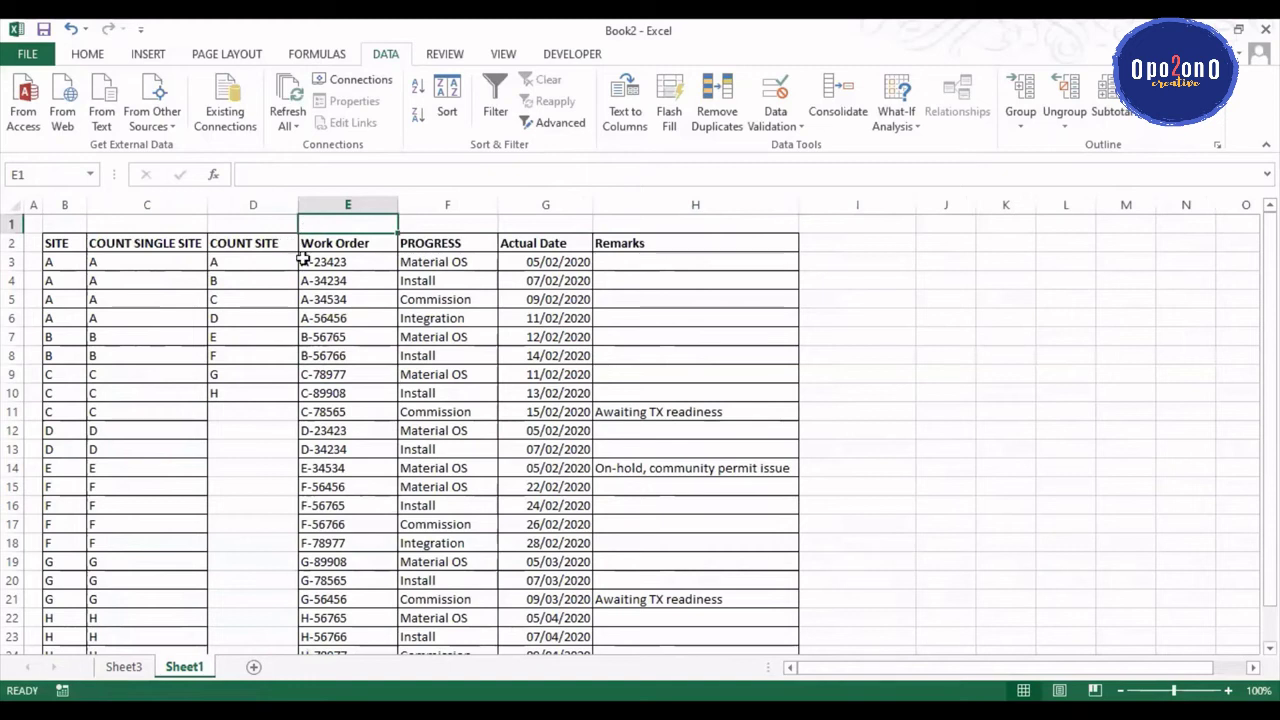
double_click(203, 204)
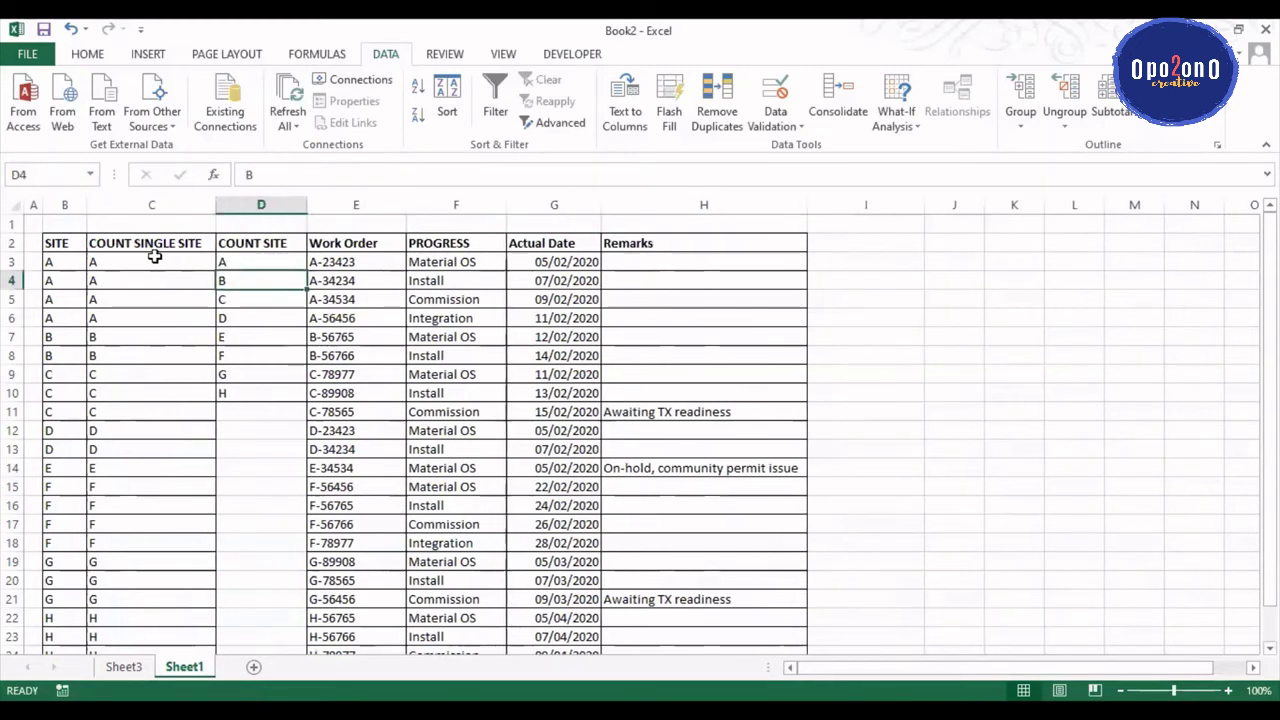
left_click(150, 262)
left_click(455, 356)
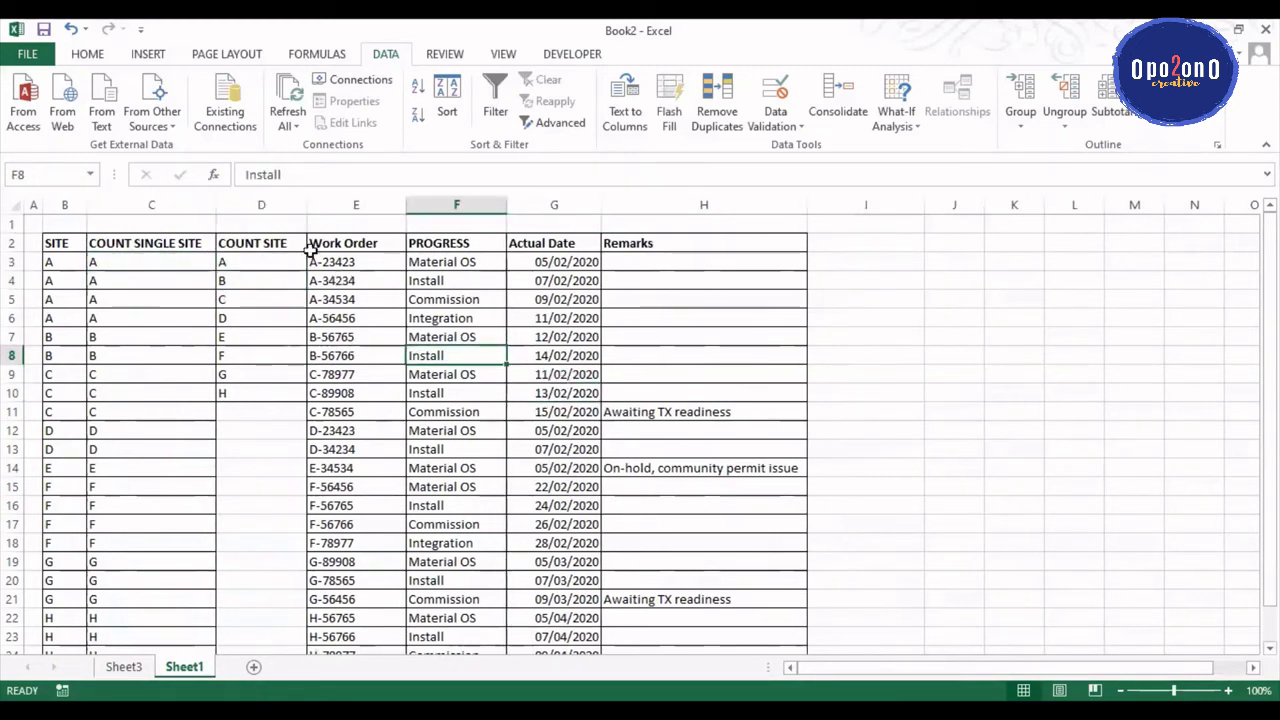
Step: Insert a blank column between COUNT SINGLE SITE and COUNT SITE
left_click(162, 245)
left_click(177, 259)
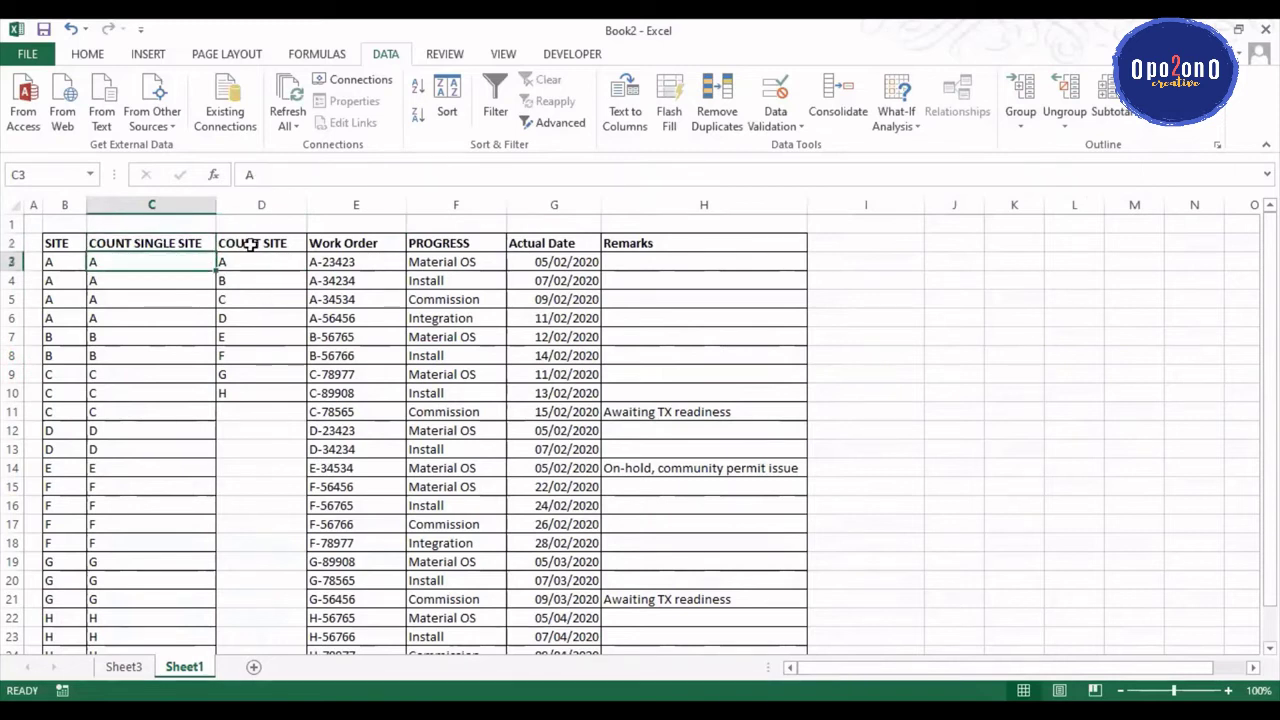
left_click(124, 242)
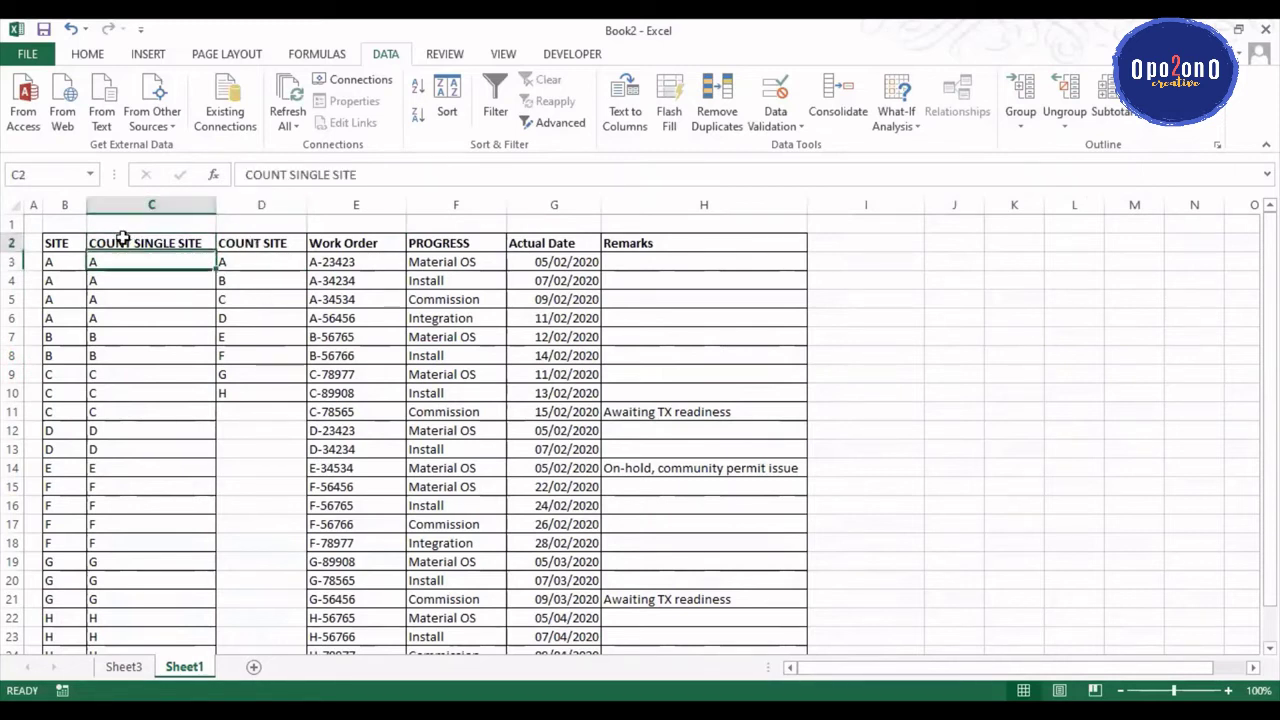
left_click(234, 204)
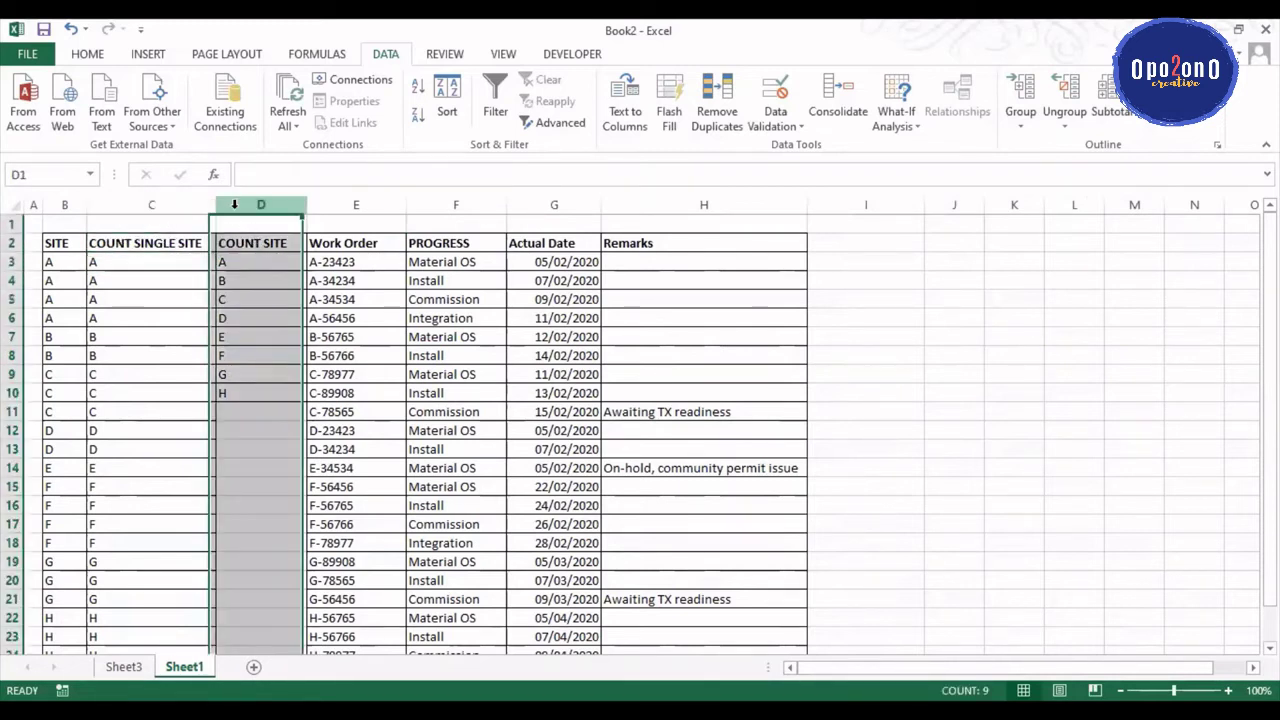
right_click(234, 204)
left_click(289, 341)
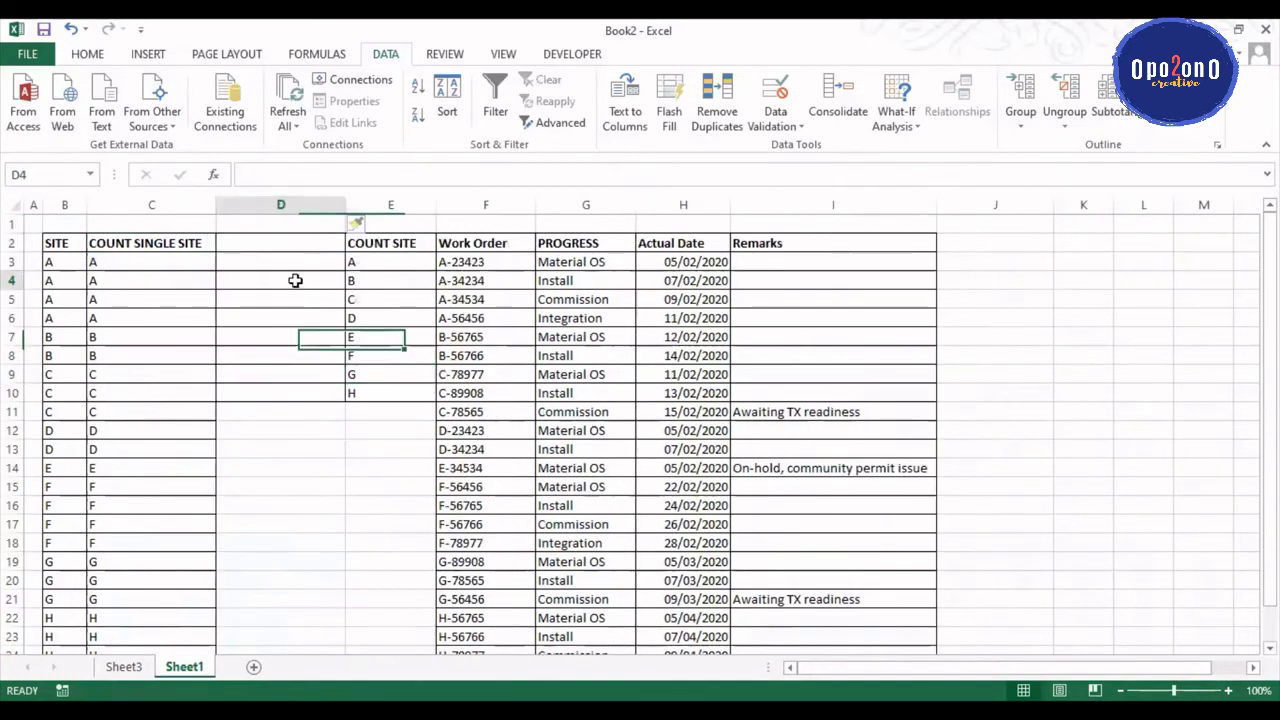
left_click(294, 279)
Step: Enter TRUE-FALSE METHOD as the header of the blank column in D2
left_click(271, 243)
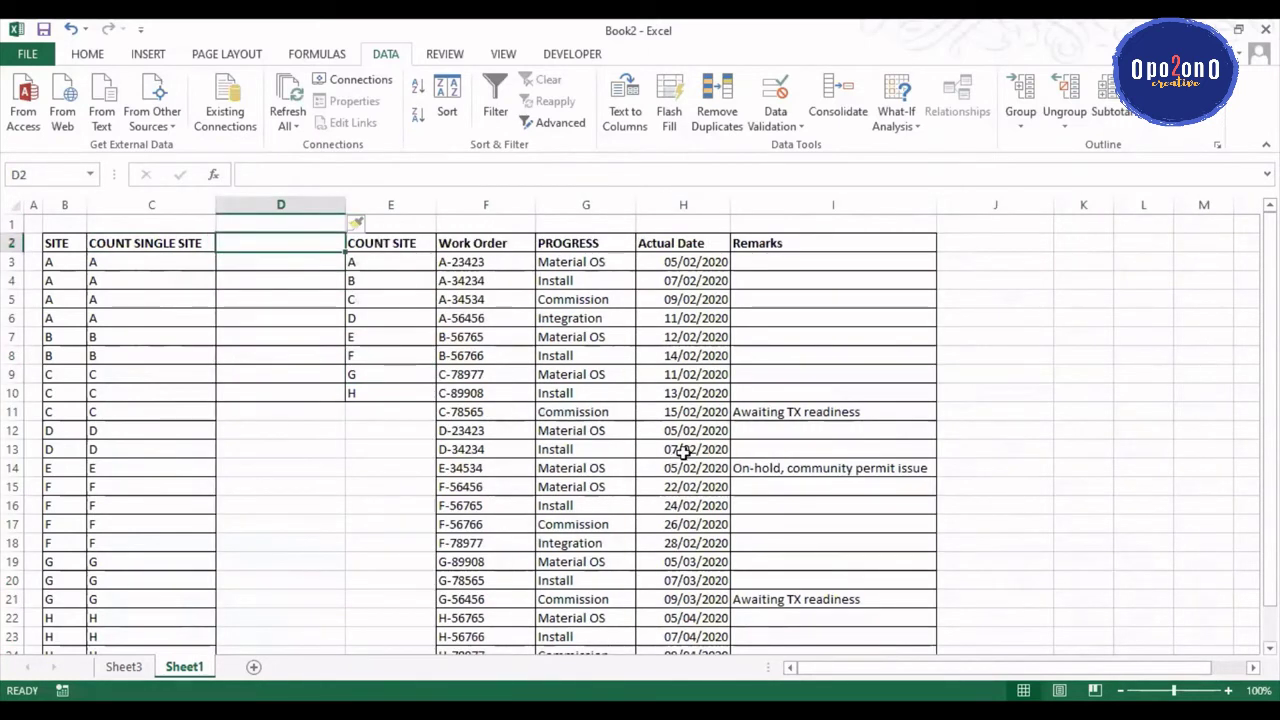
type("TRUE-")
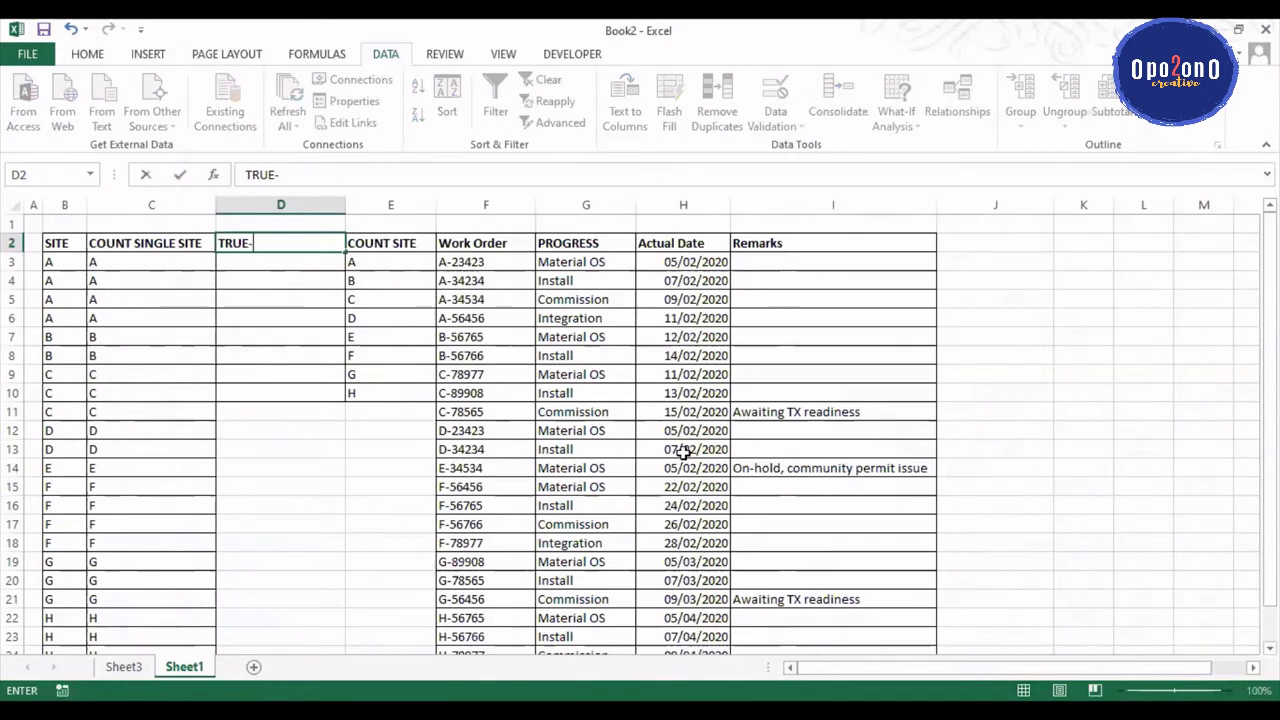
type("FALS")
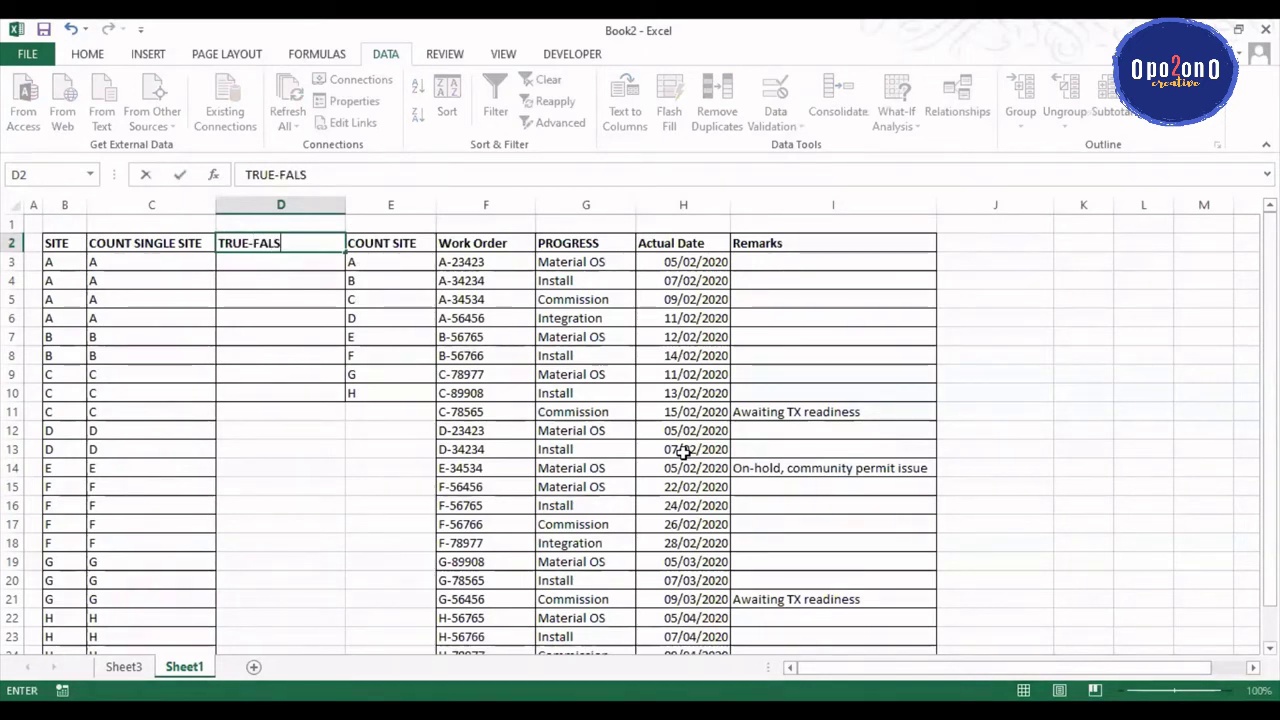
type("E METHOD")
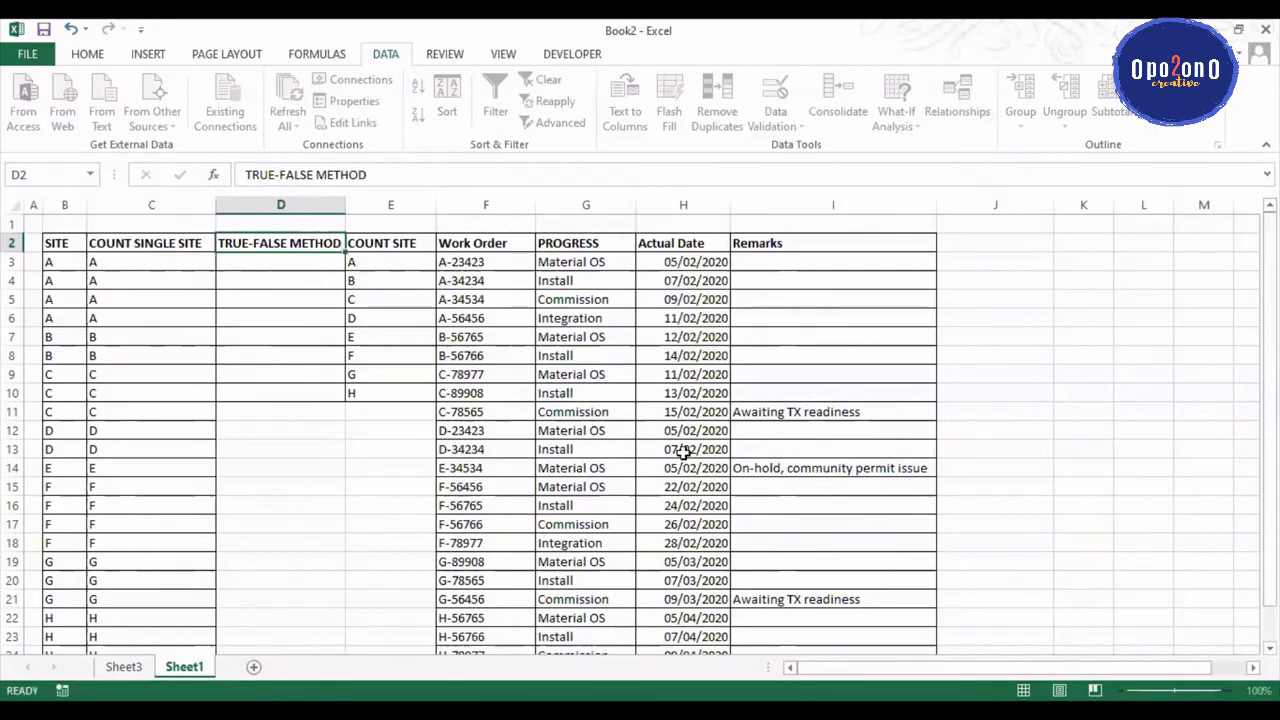
key("Return")
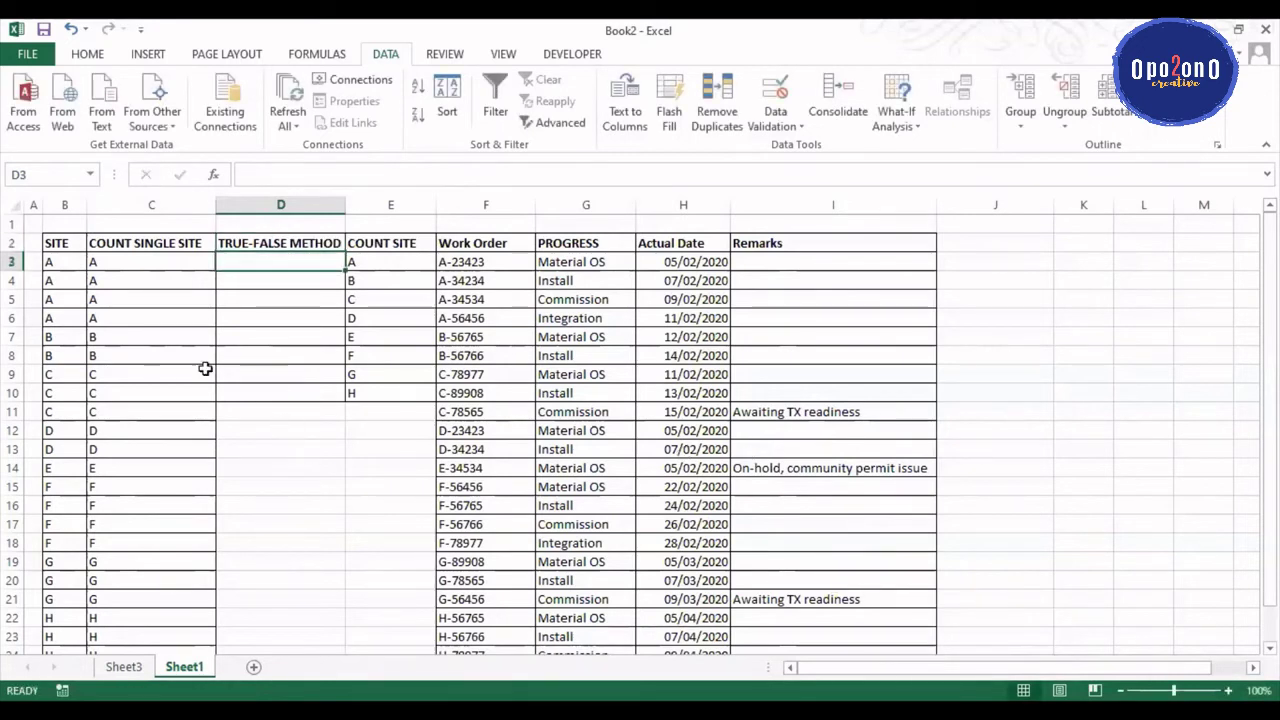
Step: Select all the table's data rows below the headers, from B3 across to the Remarks column in row 25
left_click(160, 392)
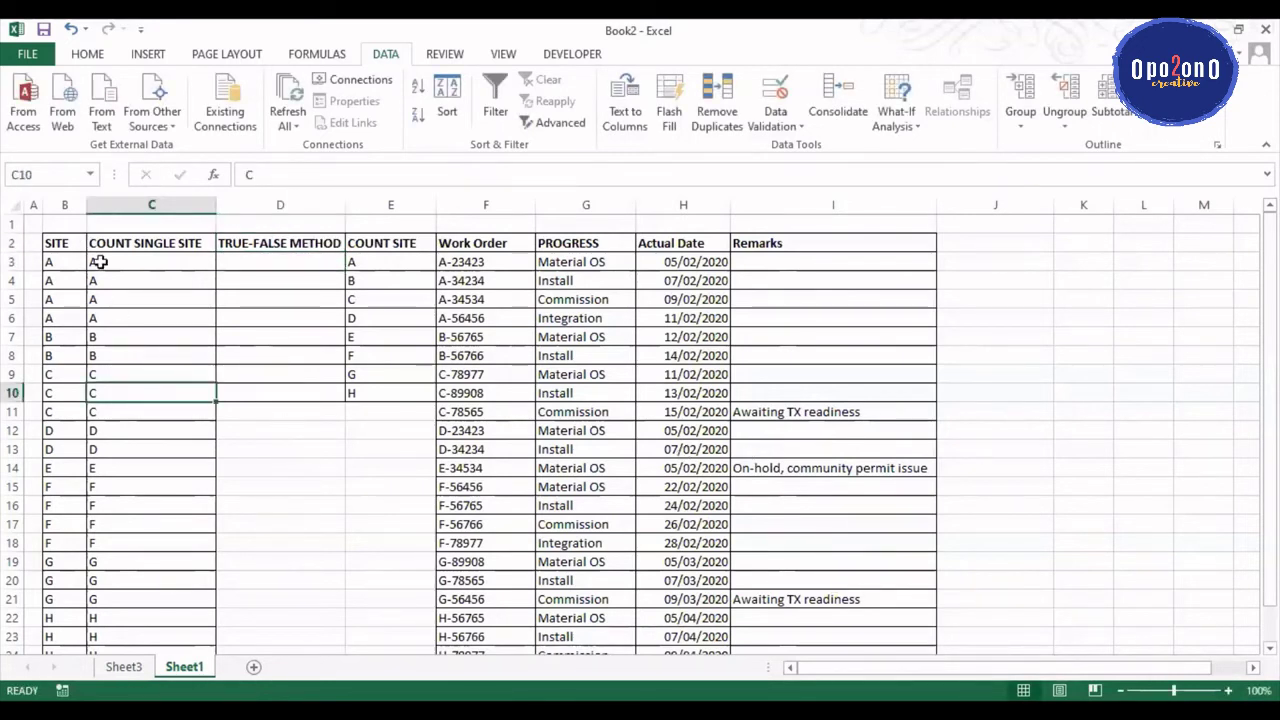
left_click(14, 242)
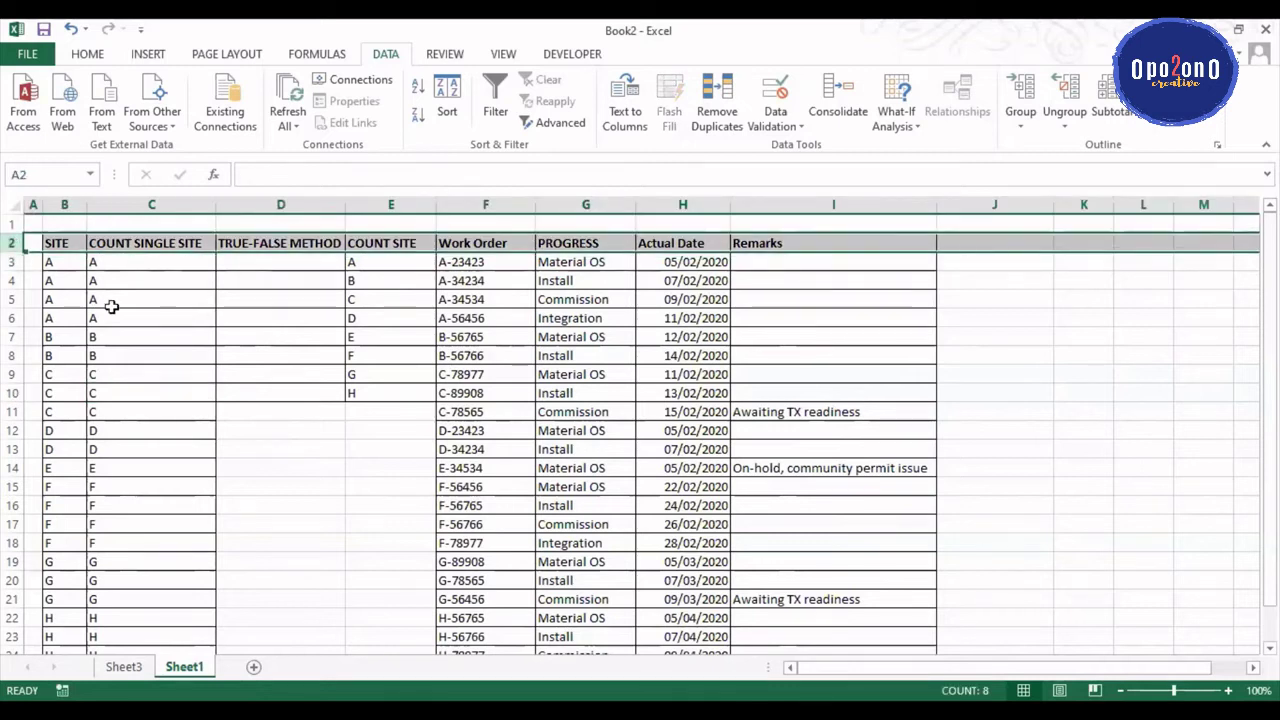
left_click(56, 262)
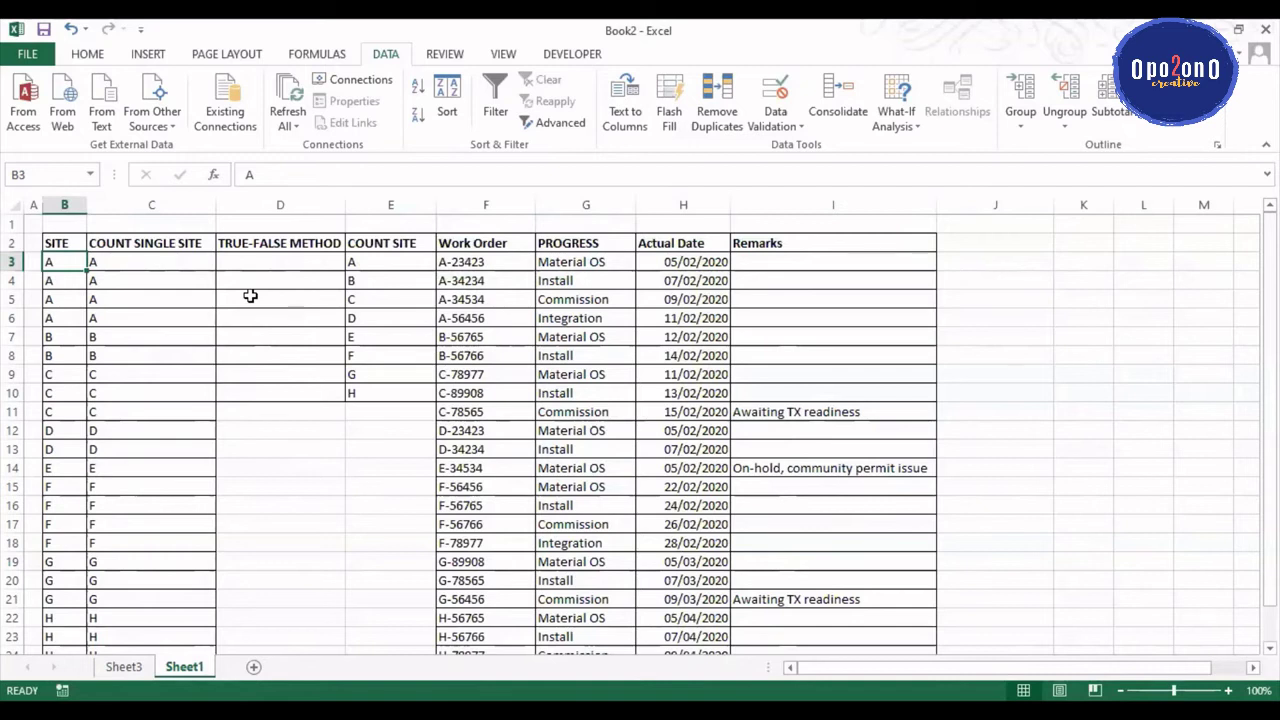
key("ctrl+c")
key("ctrl+shift+Down")
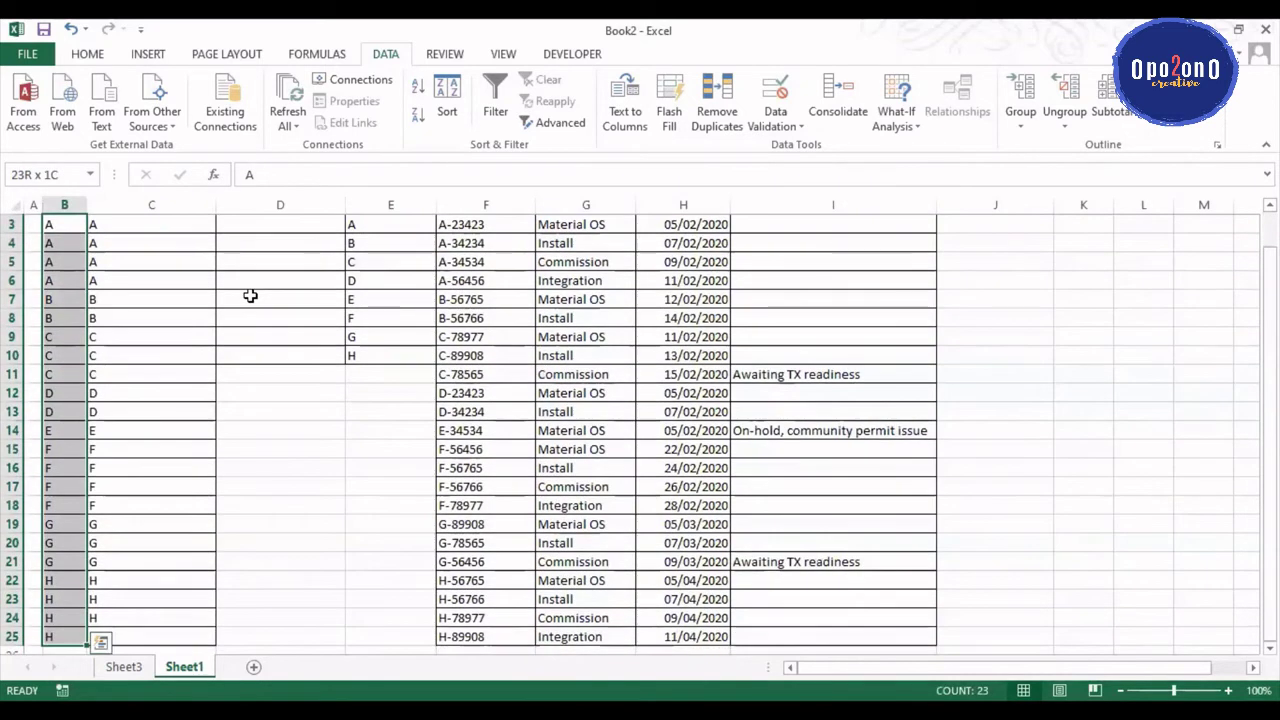
key("shift+Right")
key("shift+Right")
key("shift+Right")
key("shift+Right")
key("shift+Right")
key("shift+Right")
key("shift+Right")
key("shift+Right")
key("shift+Left")
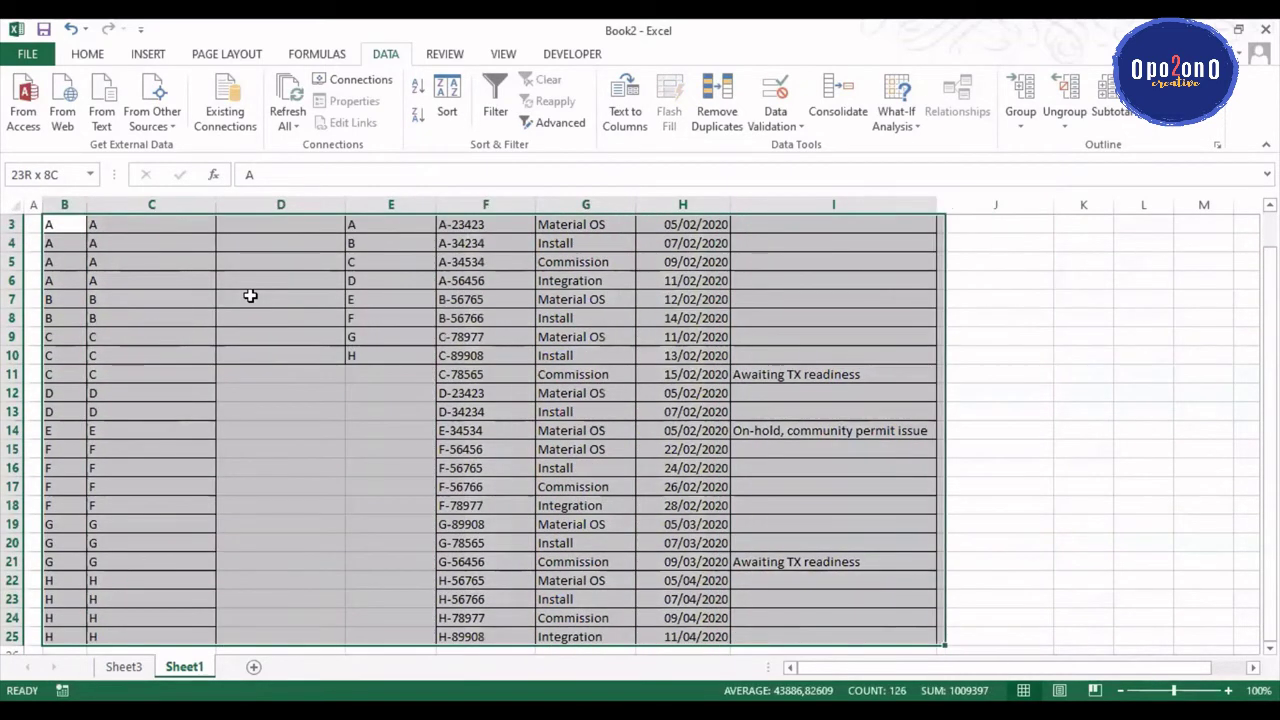
scroll(240, 296, "up", 1)
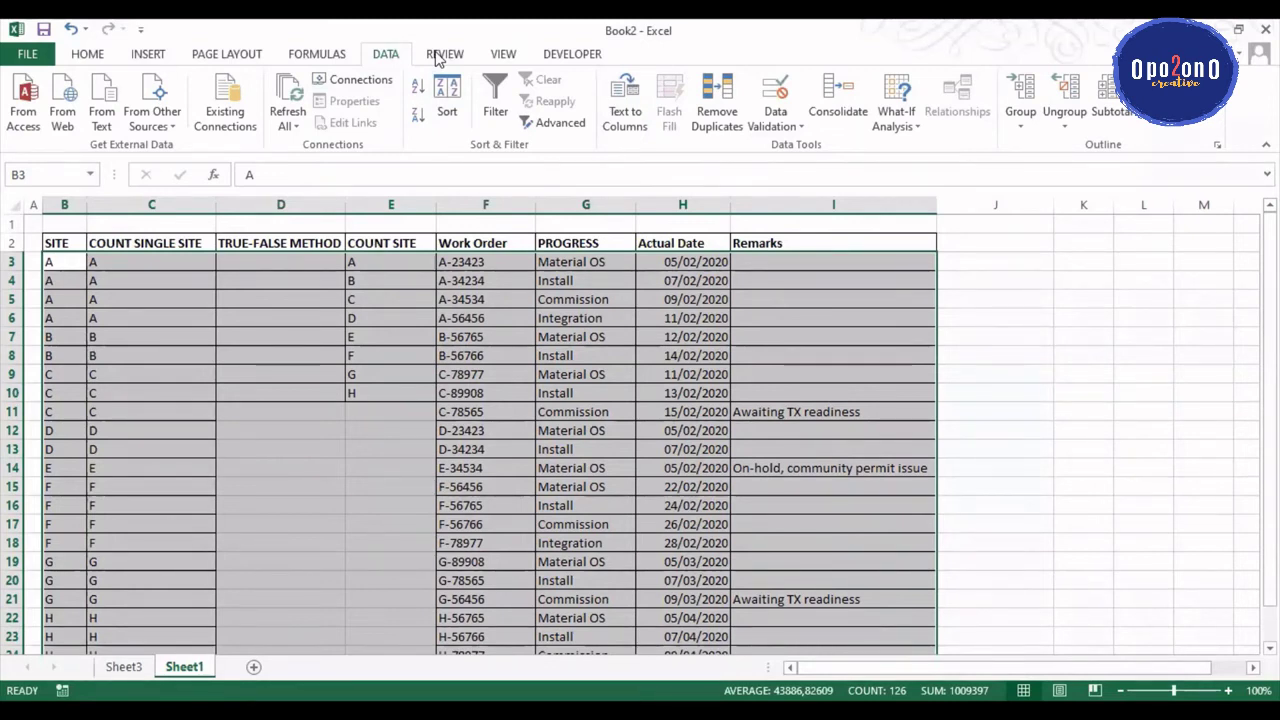
key("ctrl+2")
mouse_move(406, 33)
left_mouse_down()
mouse_move(381, 63)
mouse_move(409, 48)
left_mouse_up()
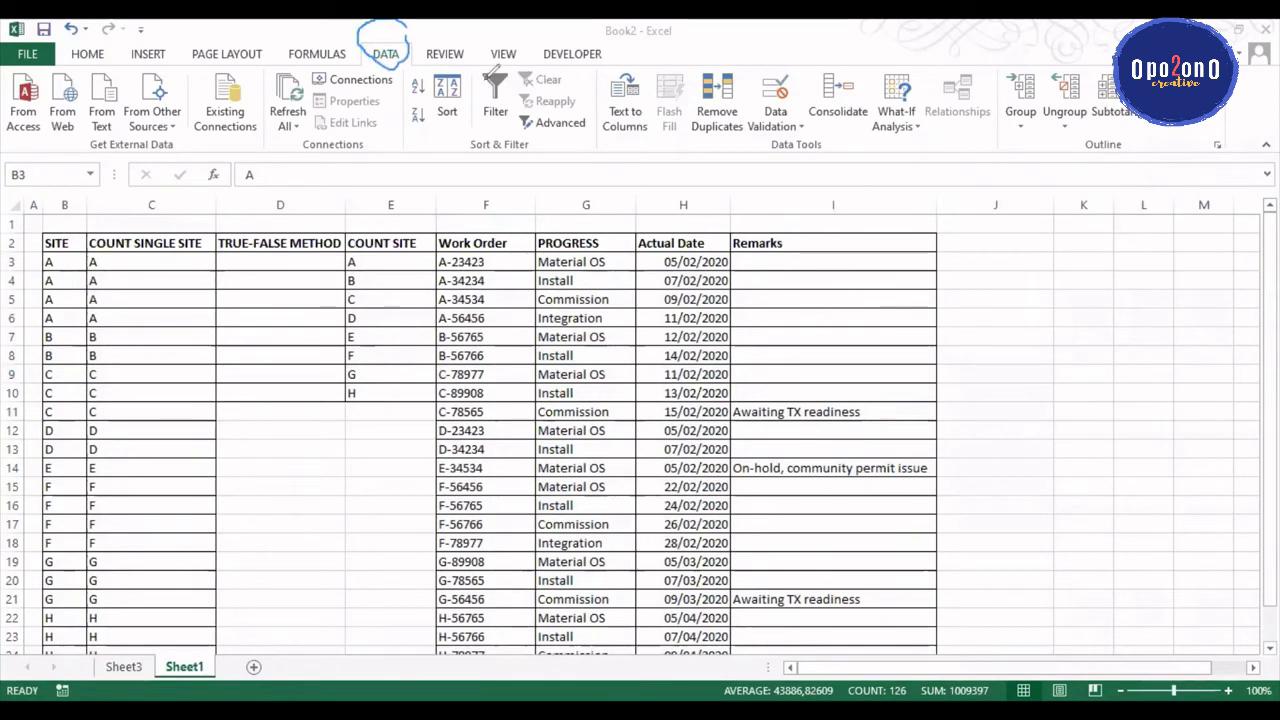
mouse_move(448, 66)
left_mouse_down()
mouse_move(440, 128)
mouse_move(470, 64)
mouse_move(456, 66)
left_mouse_up()
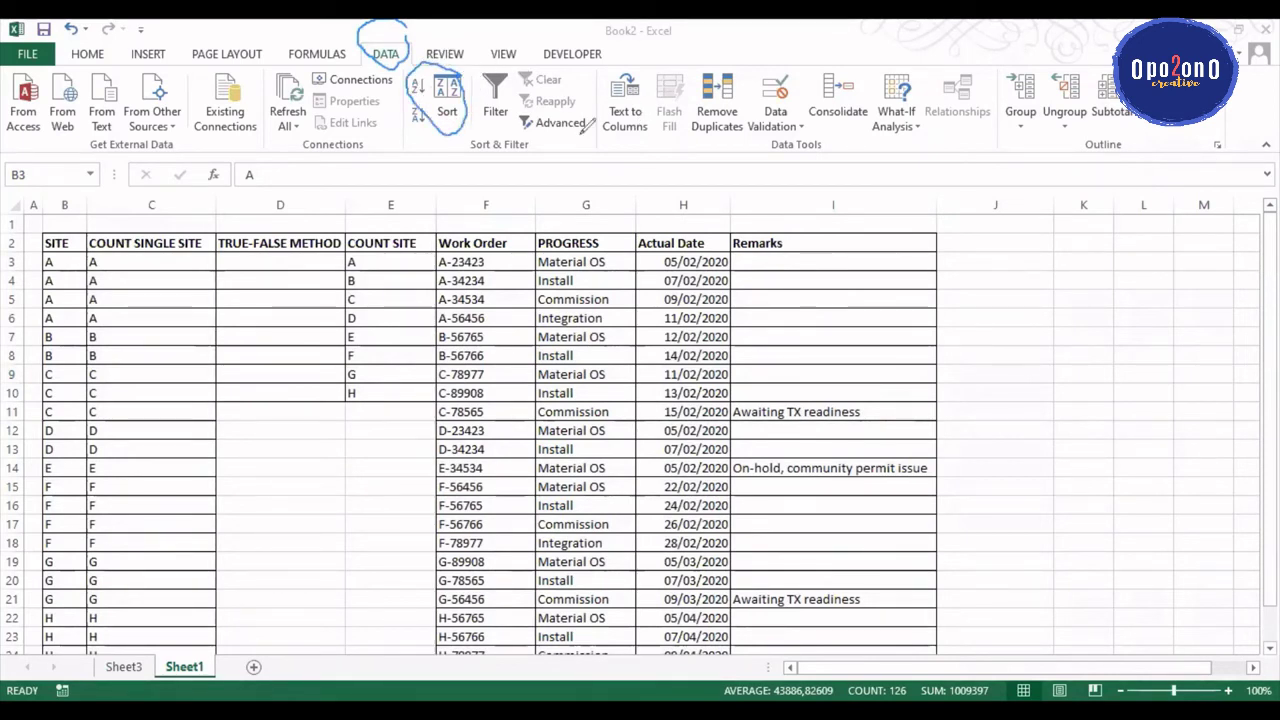
key("e")
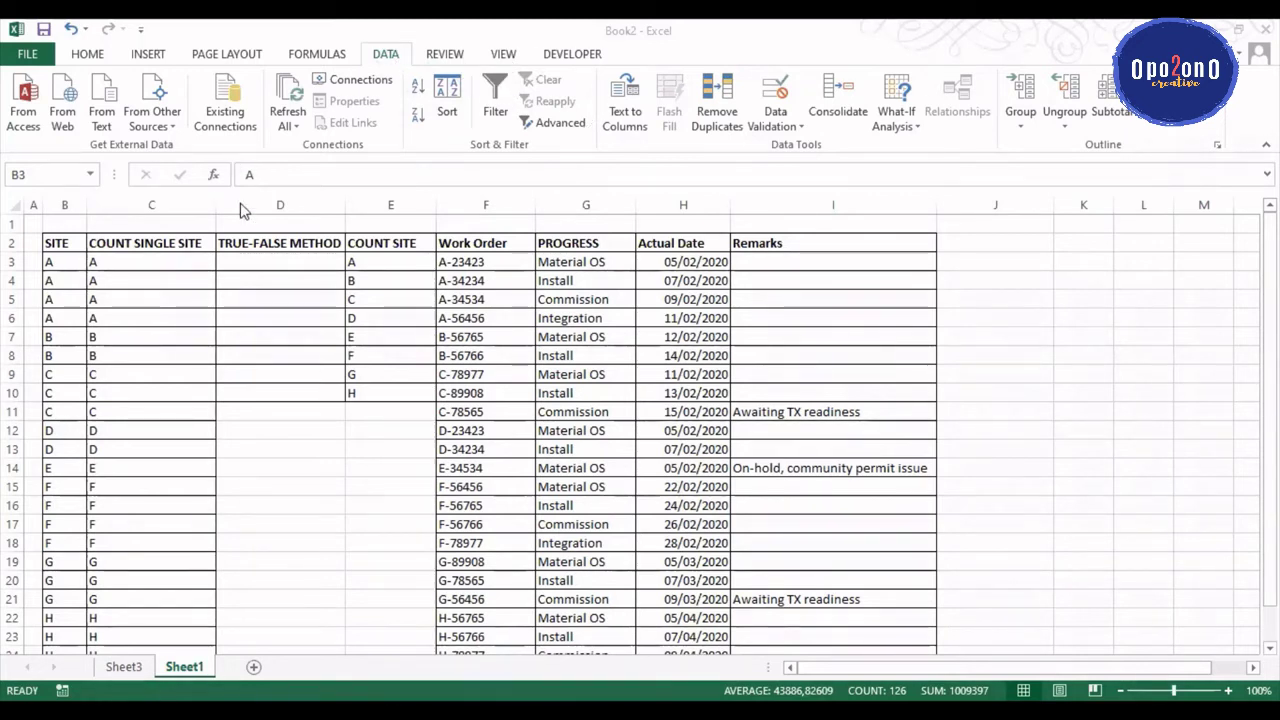
Step: Sort the selected table rows by the SITE column on values, in A to Z order
key("ctrl+a")
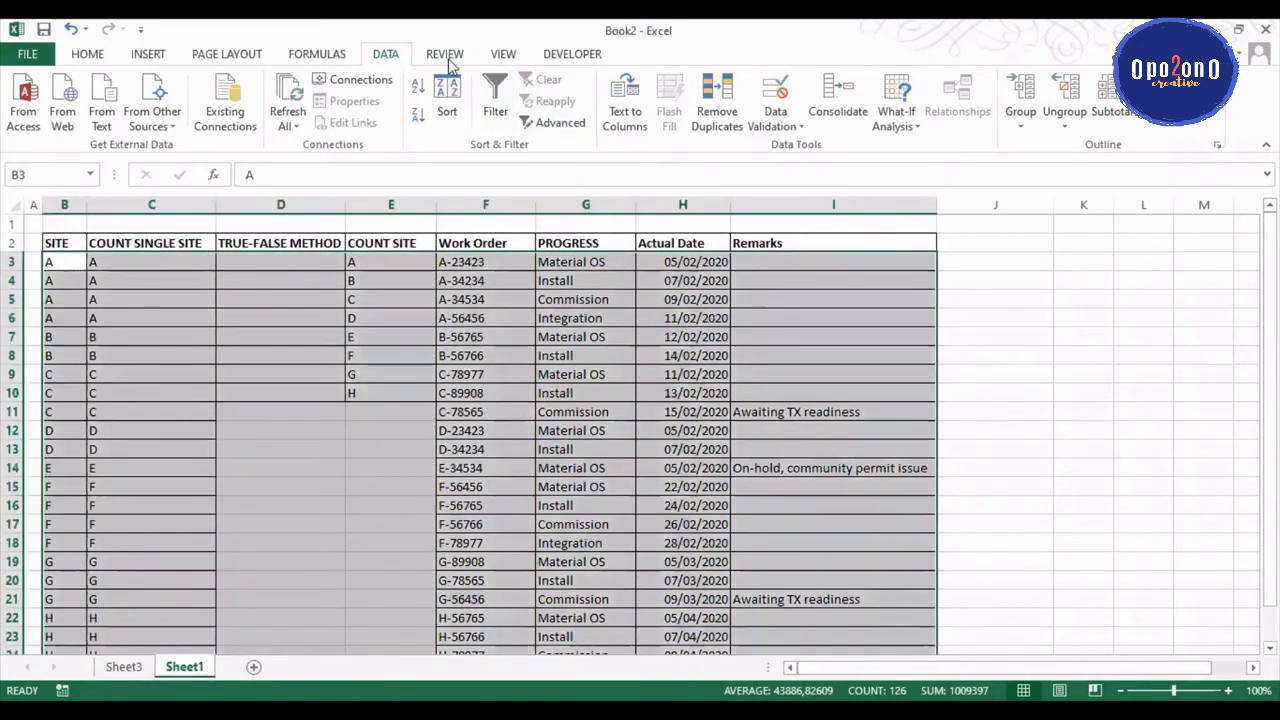
left_click(447, 98)
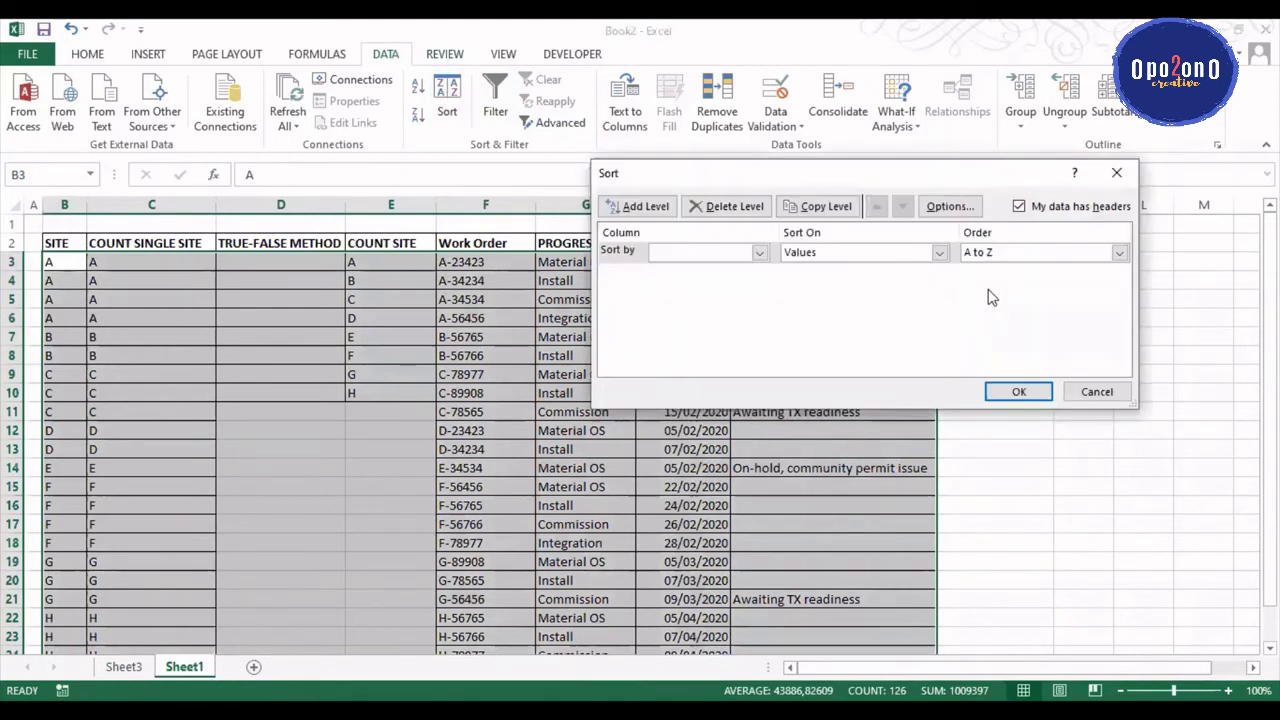
left_click(761, 256)
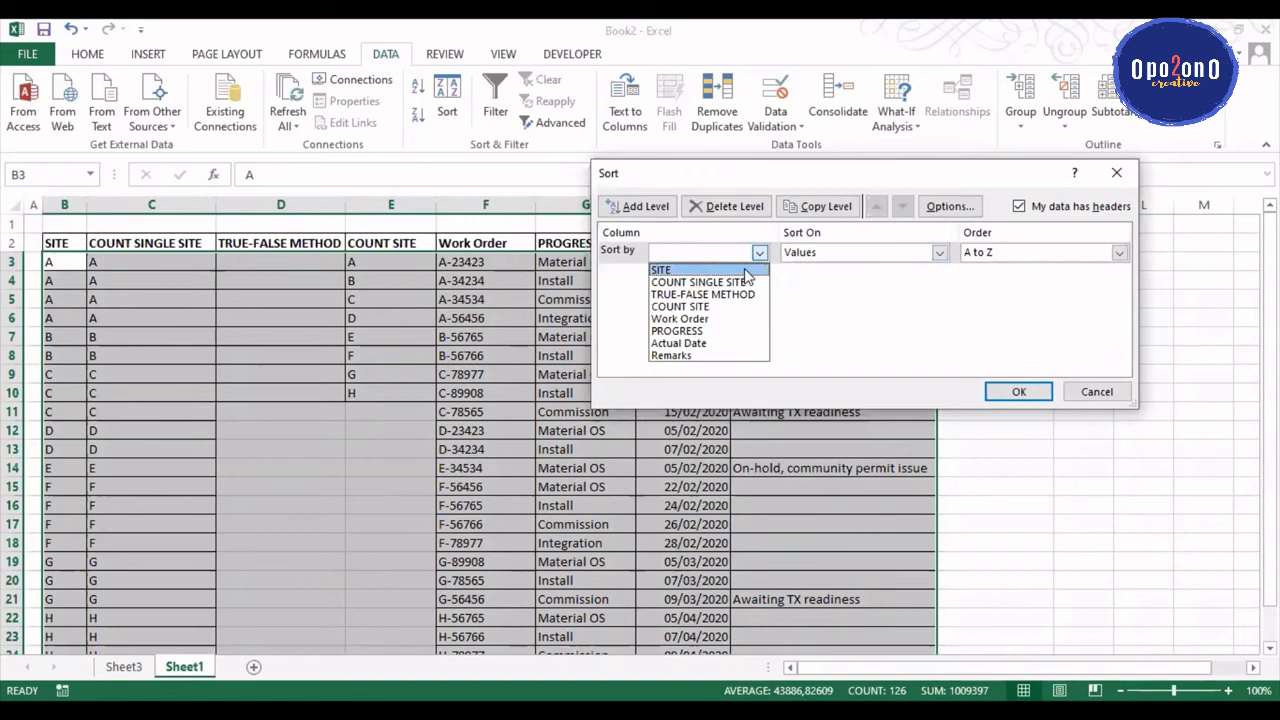
left_click(744, 268)
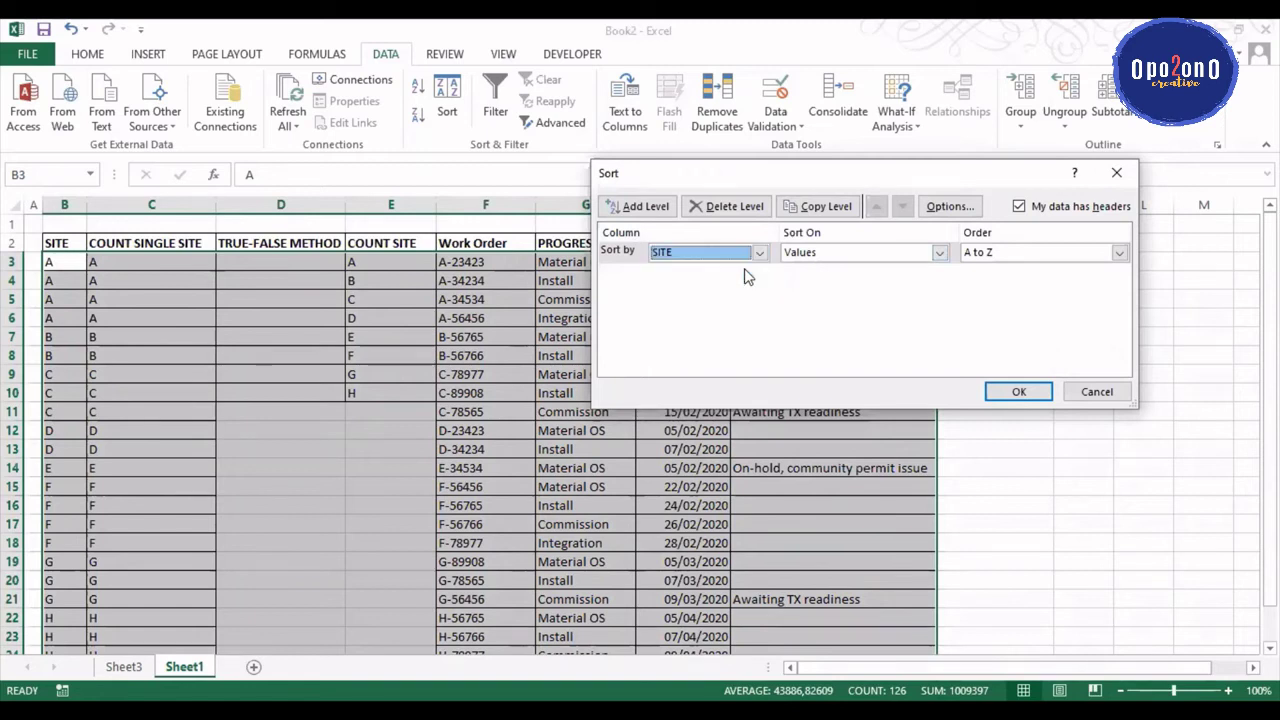
left_click(1020, 392)
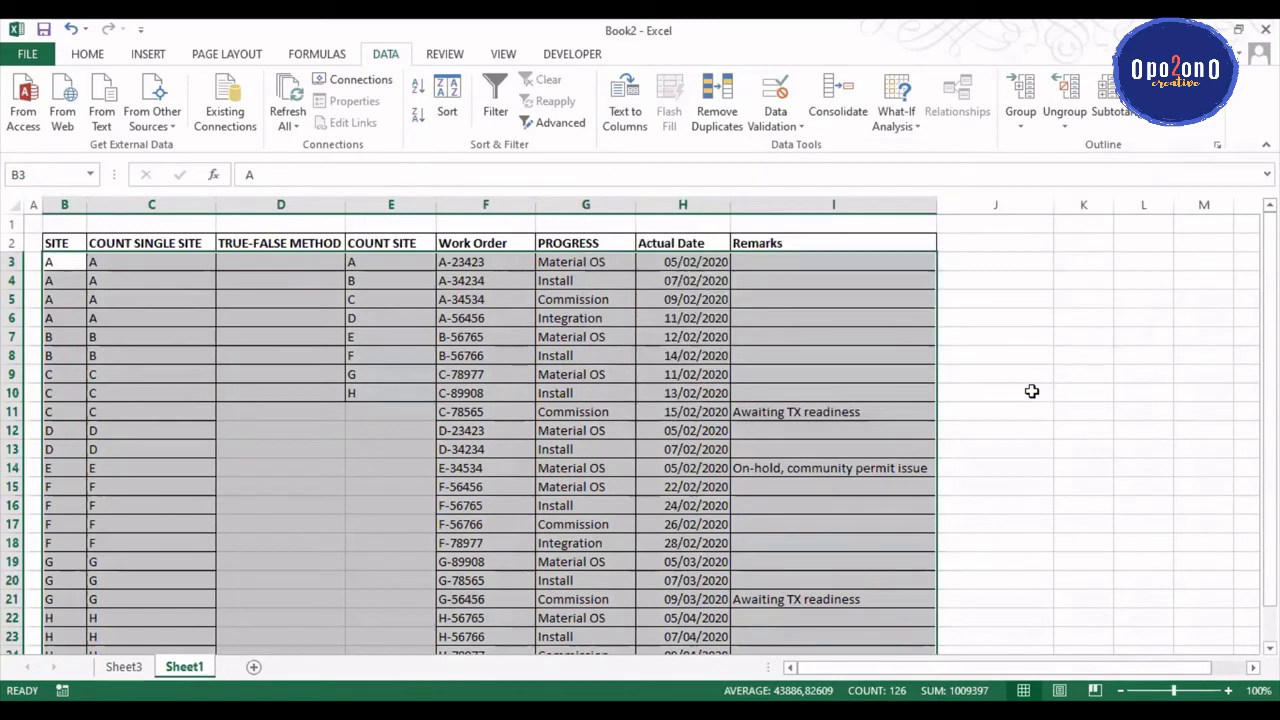
Step: Examine the sorted SITE and COUNT SINGLE SITE entries, comparing the header and first rows with the TRUE-FALSE METHOD column
left_click(530, 355)
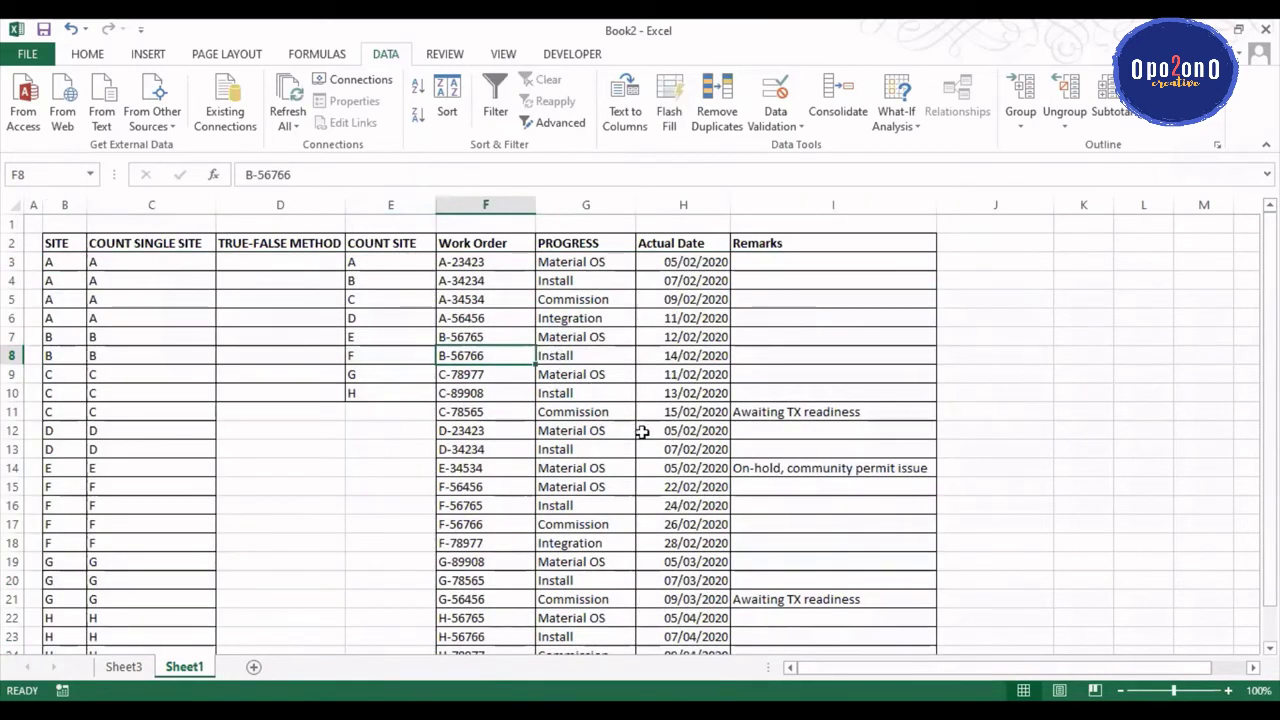
left_click(96, 298)
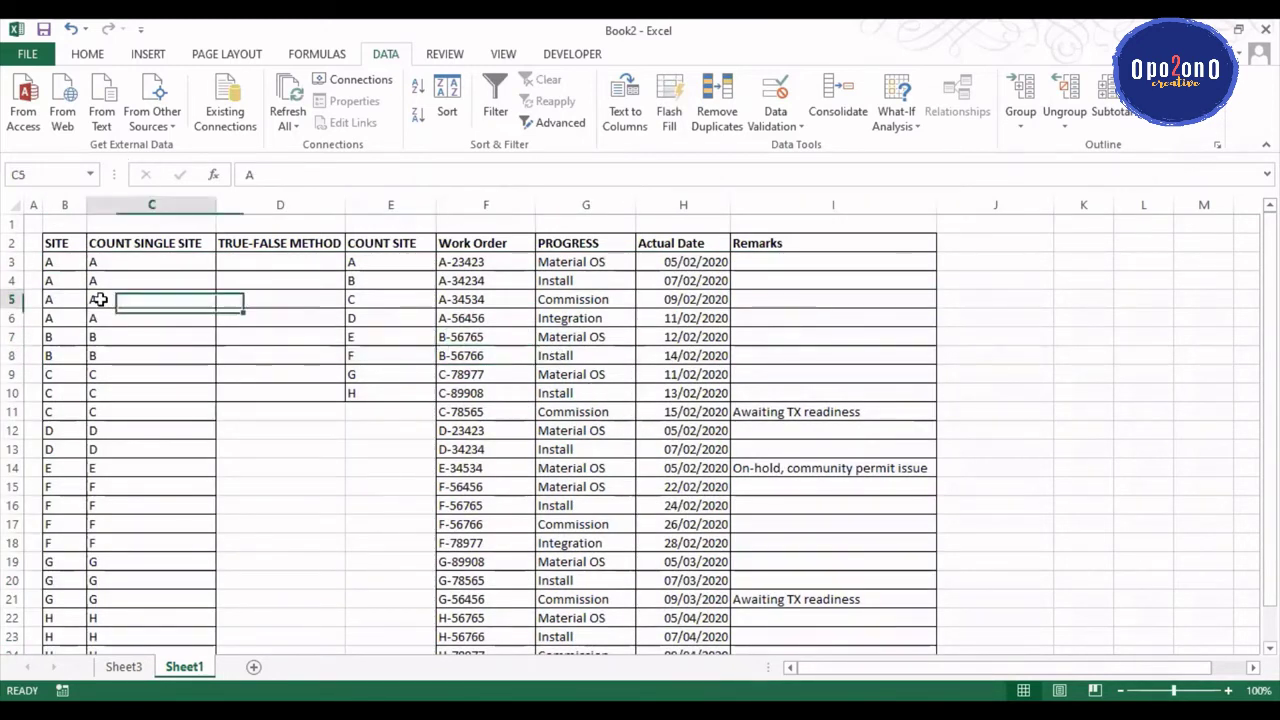
left_click(66, 245)
left_click(90, 279)
left_click(57, 245)
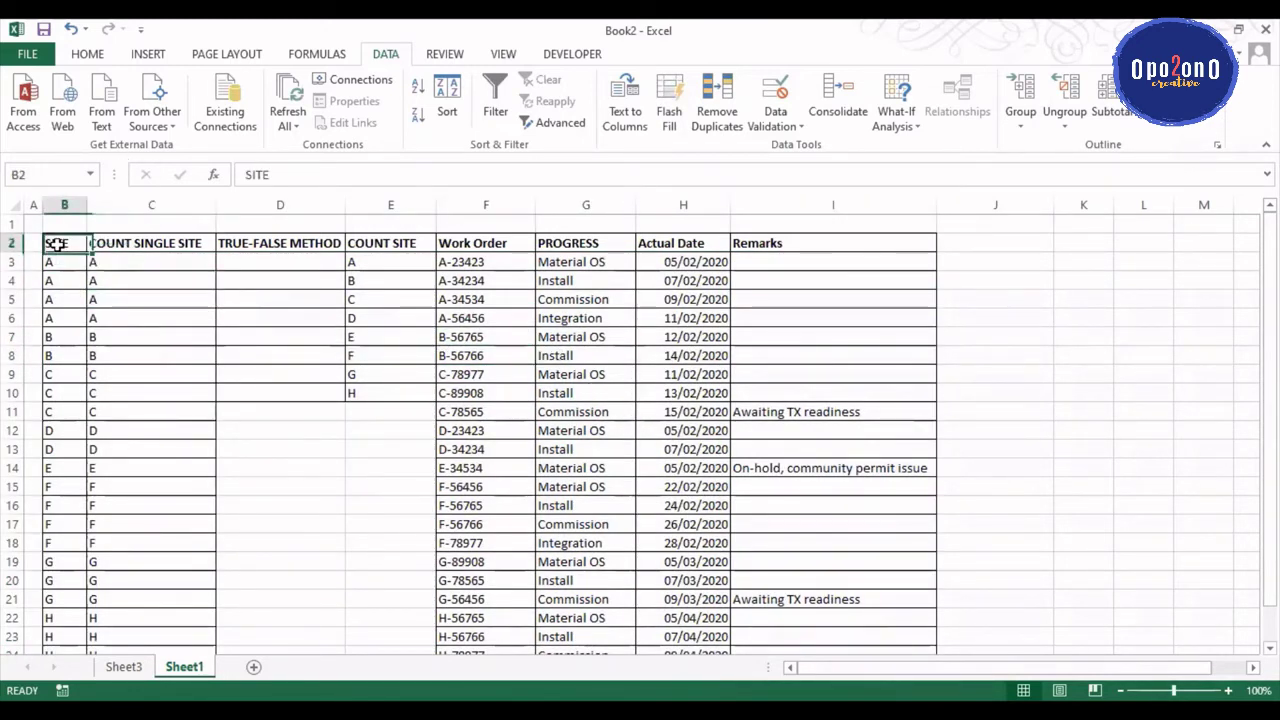
key("Right")
key("Down")
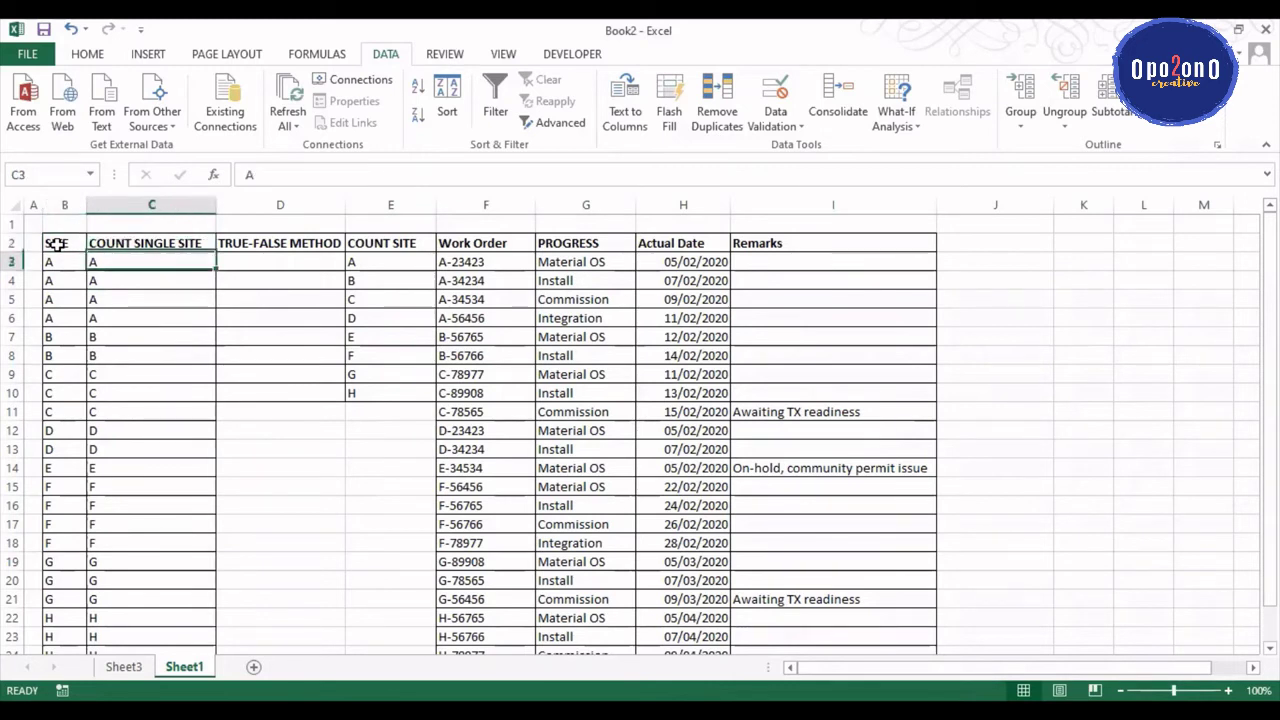
key("Left")
key("Up")
key("Down")
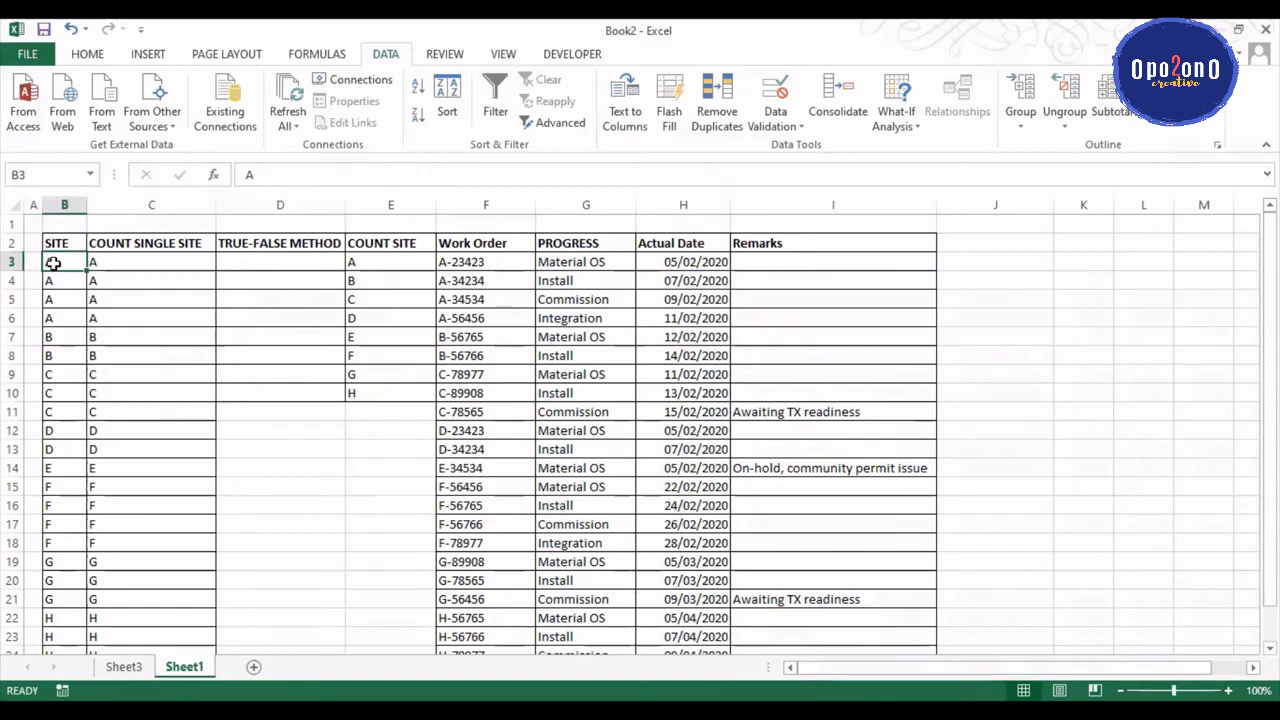
left_click(108, 266)
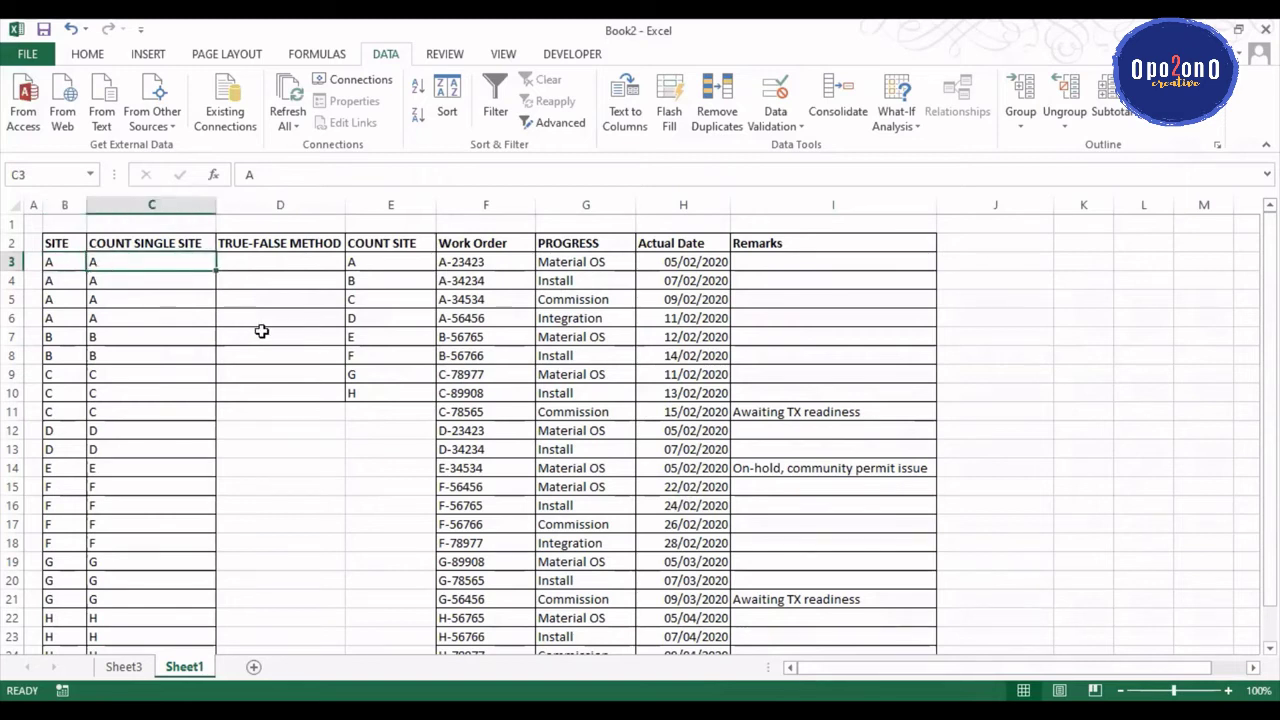
left_click(254, 265)
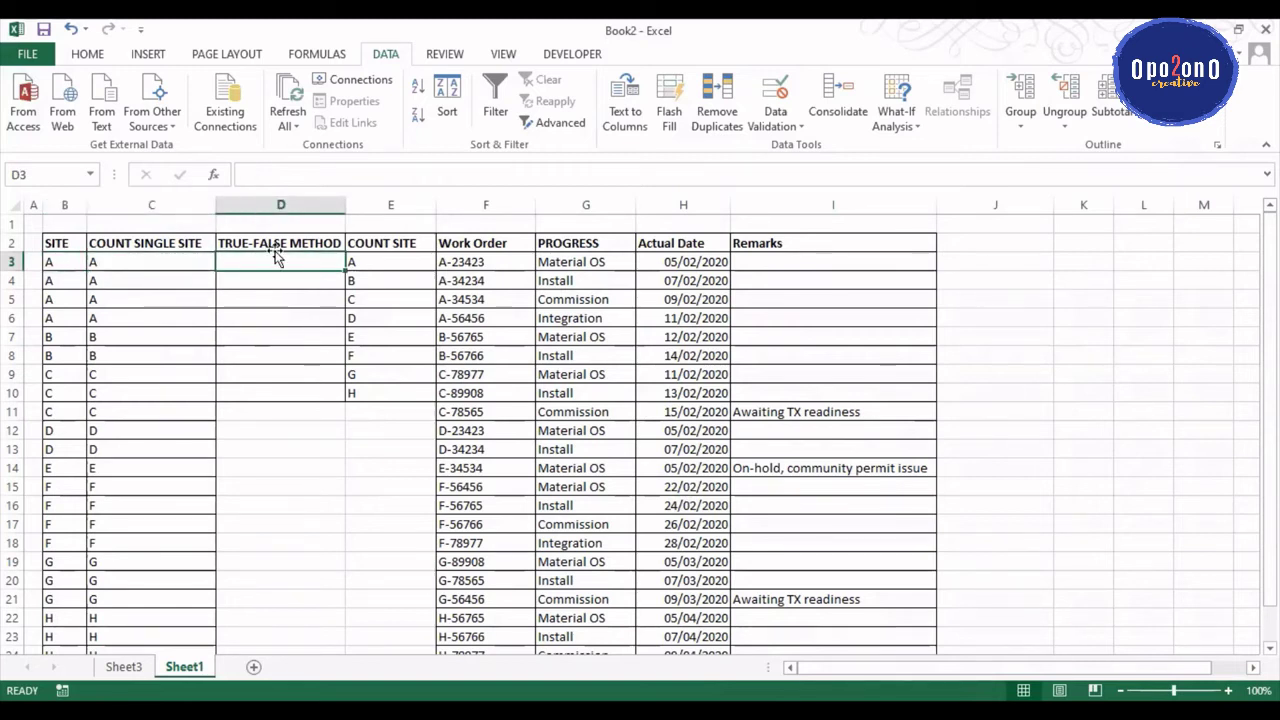
left_click(282, 241)
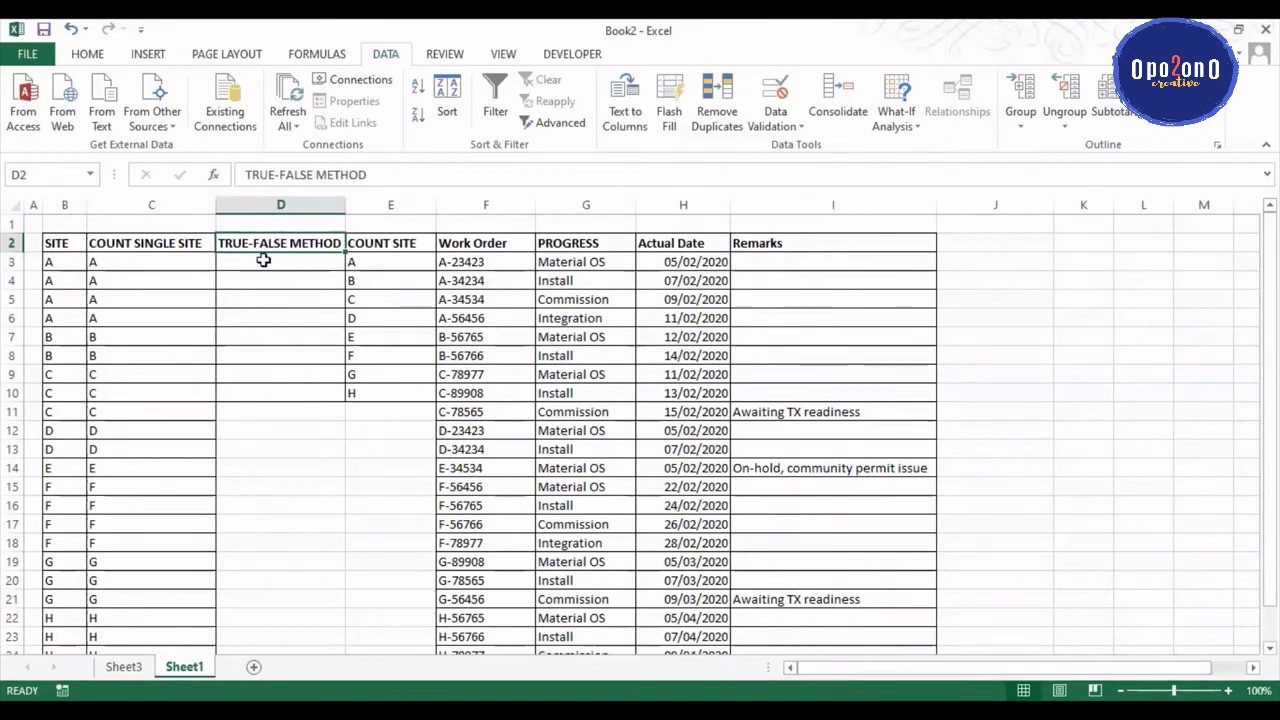
Step: Enter the formula =B3=B4 in D3, the first data cell of the TRUE-FALSE METHOD column
left_click(264, 261)
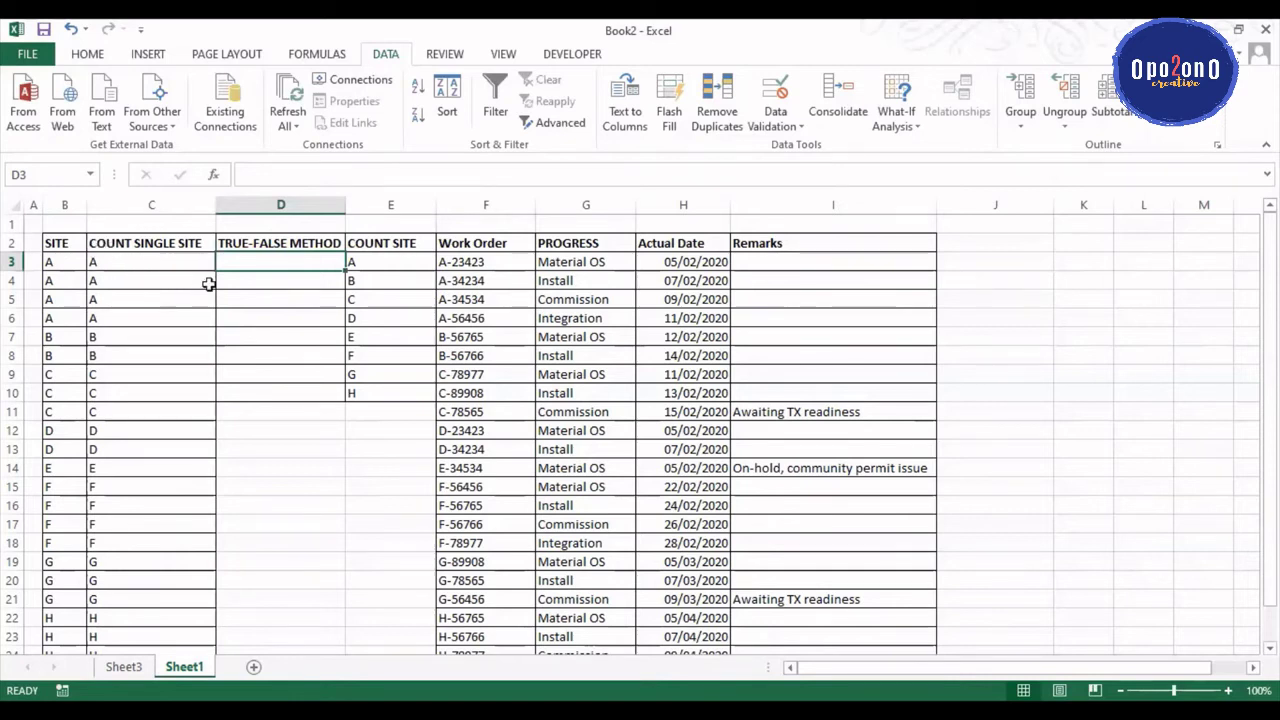
left_click(306, 334)
left_click(306, 265)
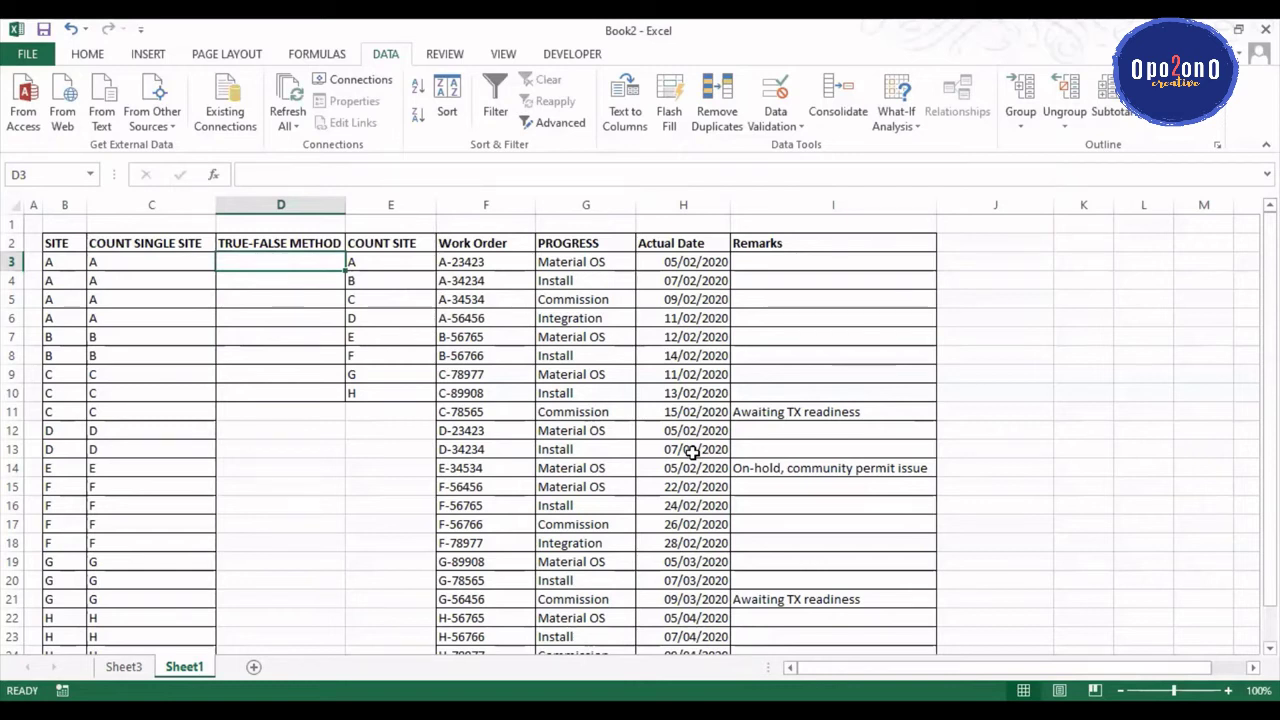
type("=")
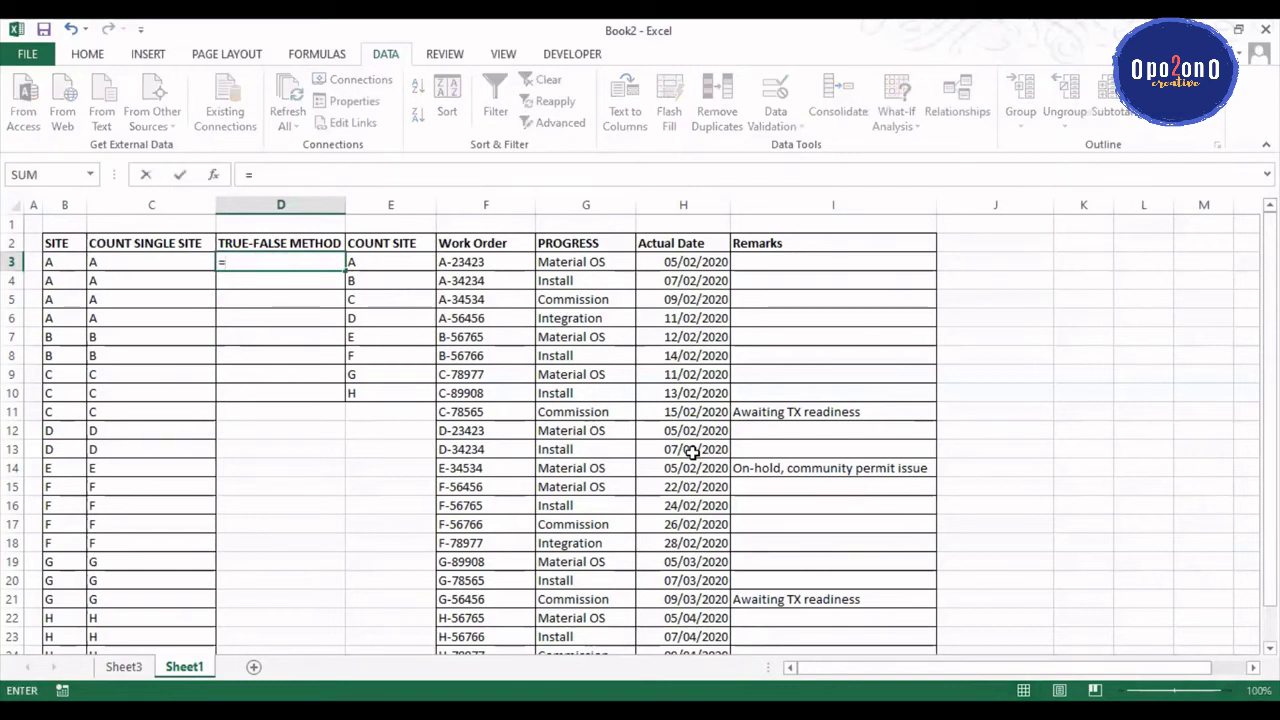
left_click(50, 258)
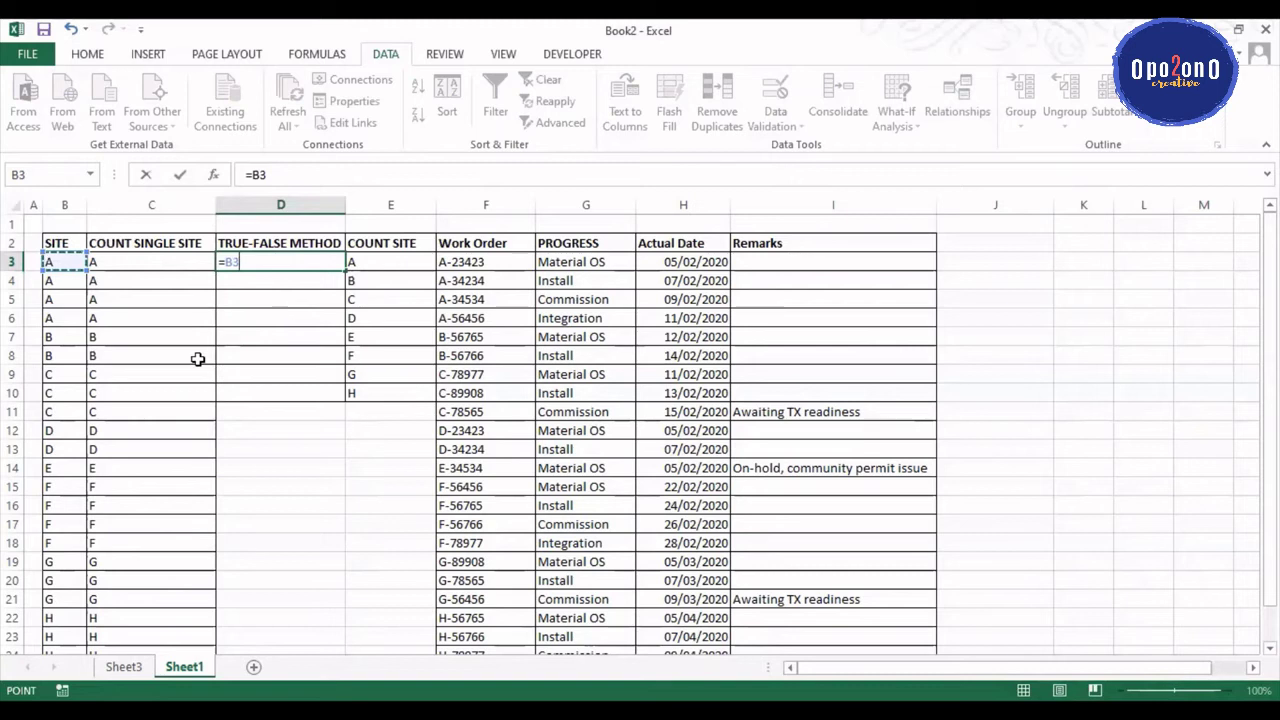
type("=")
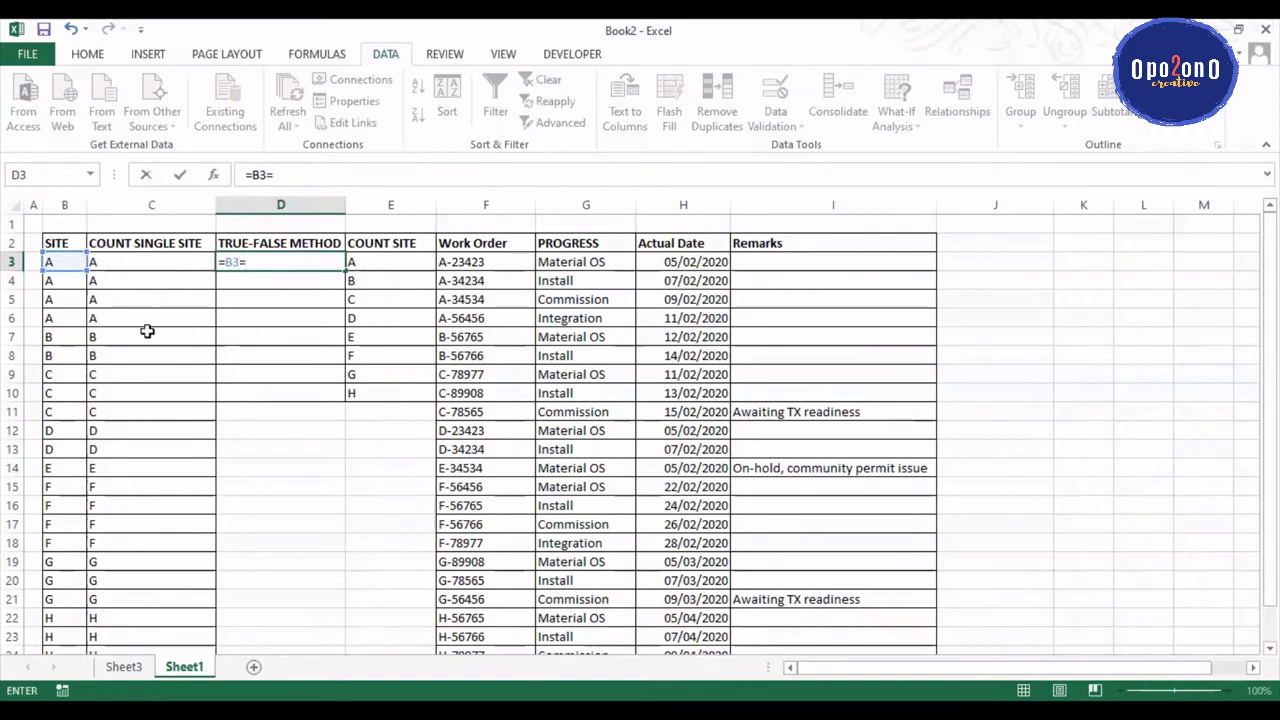
left_click(61, 280)
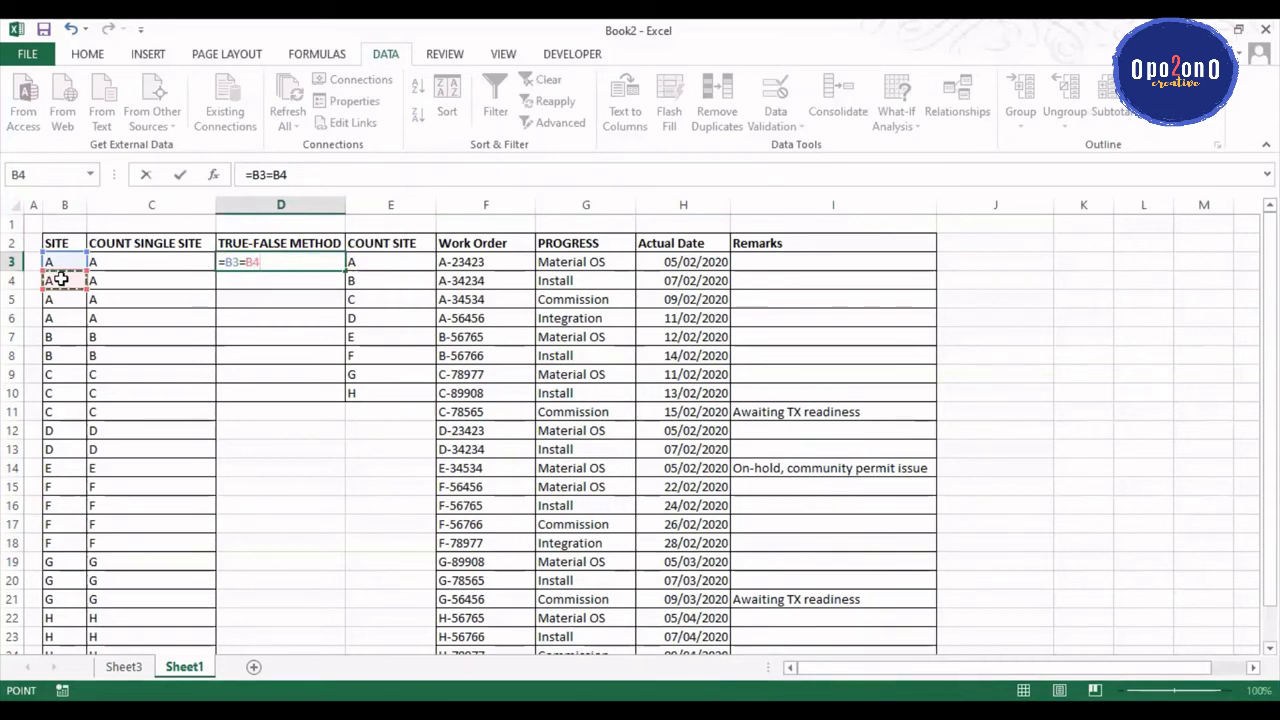
key("Return")
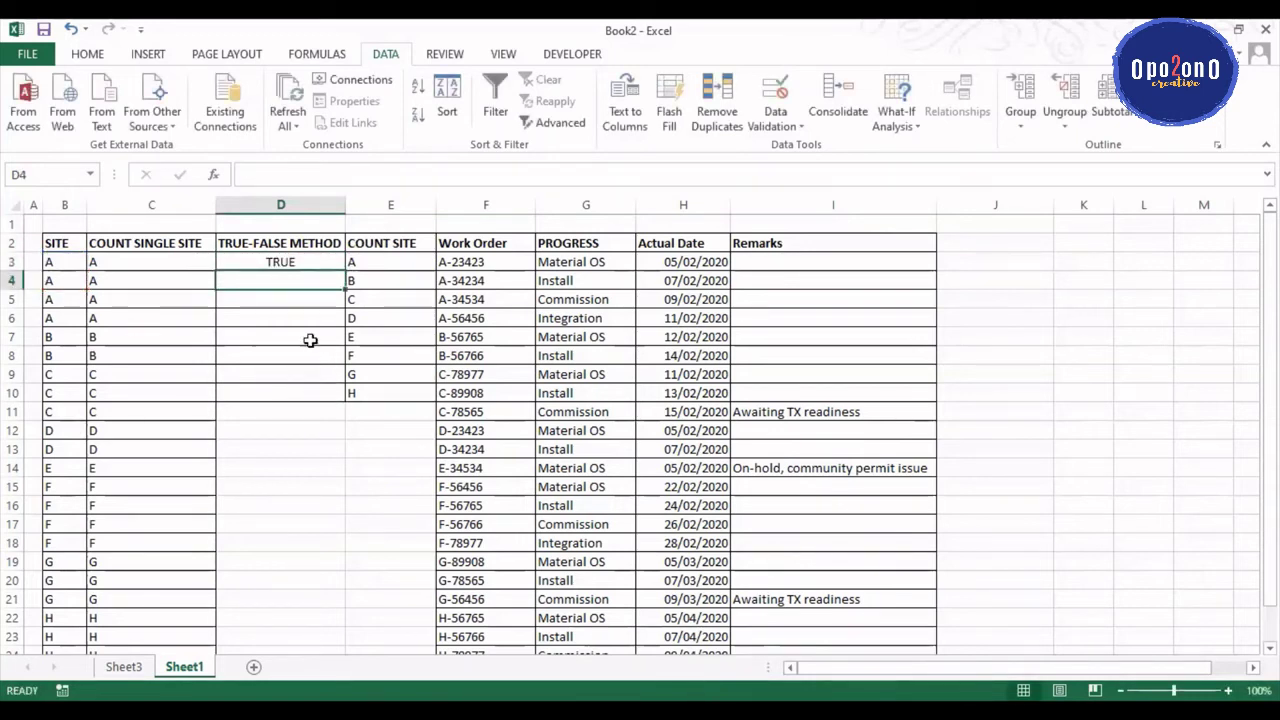
Step: Fill the D3 formula down the TRUE-FALSE METHOD column to the last table row, D25
left_click(278, 262)
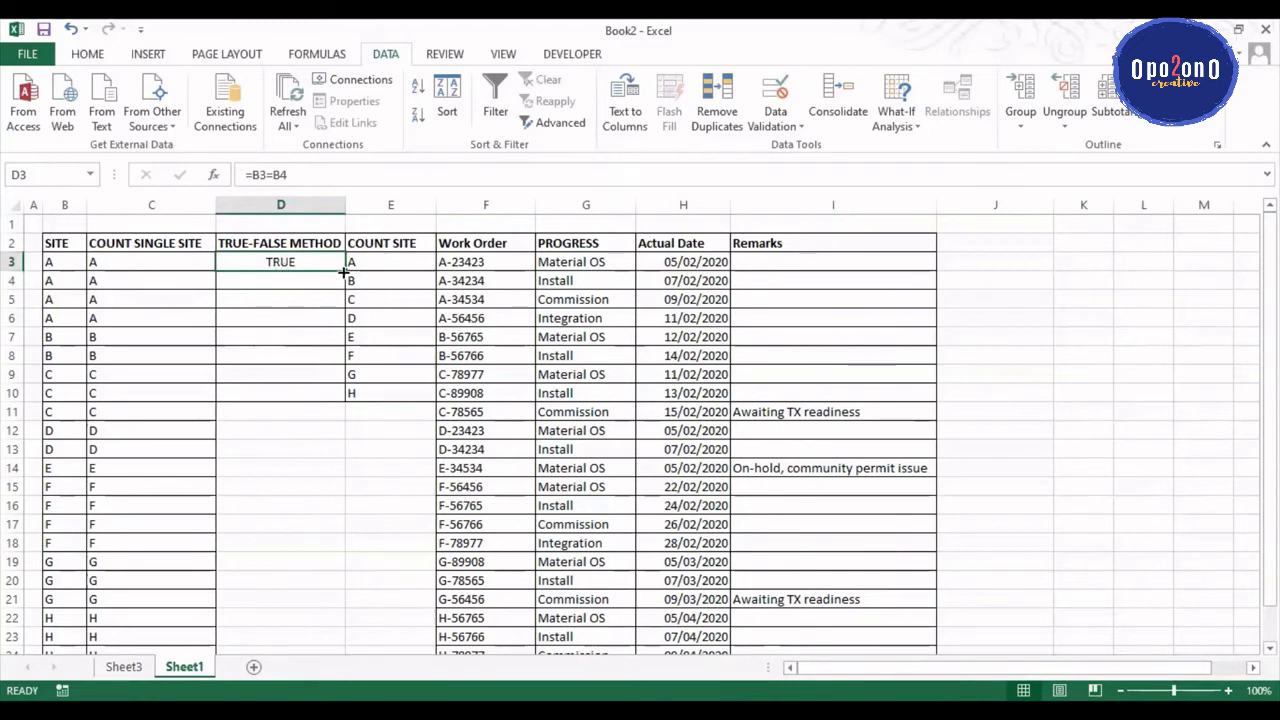
scroll(447, 343, "down", 1, "ctrl")
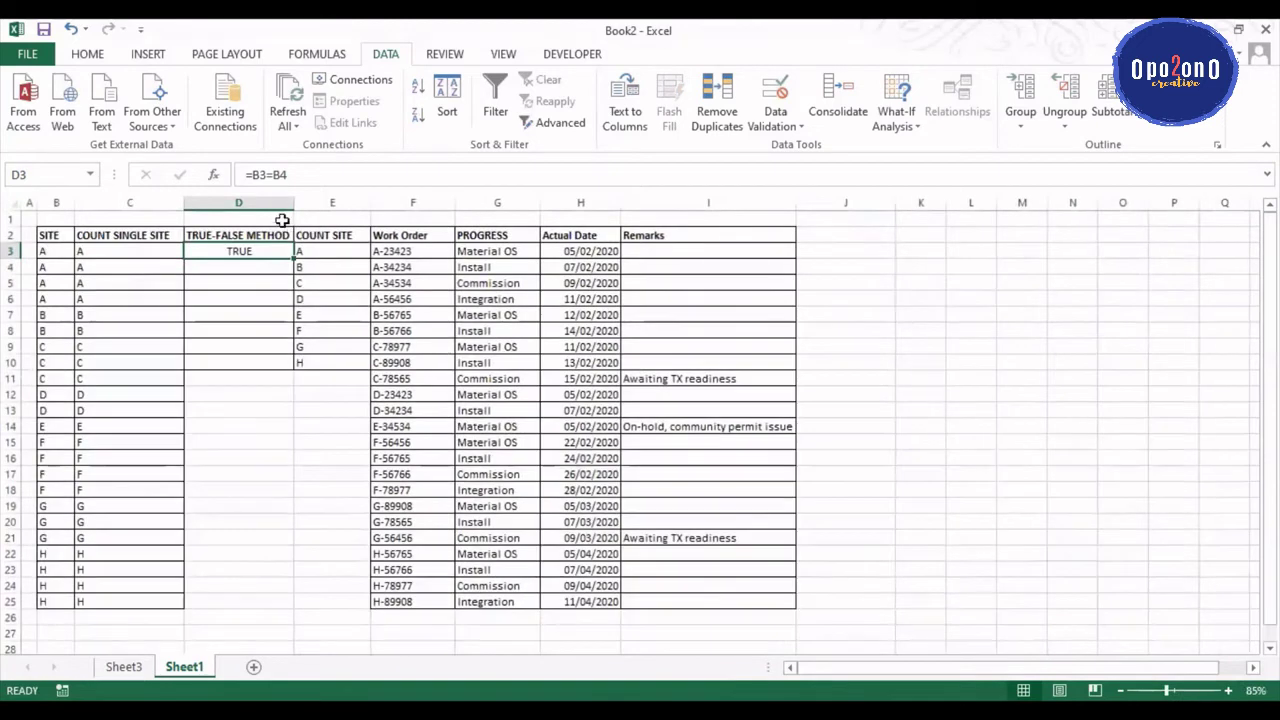
left_click_drag(293, 259, 295, 613)
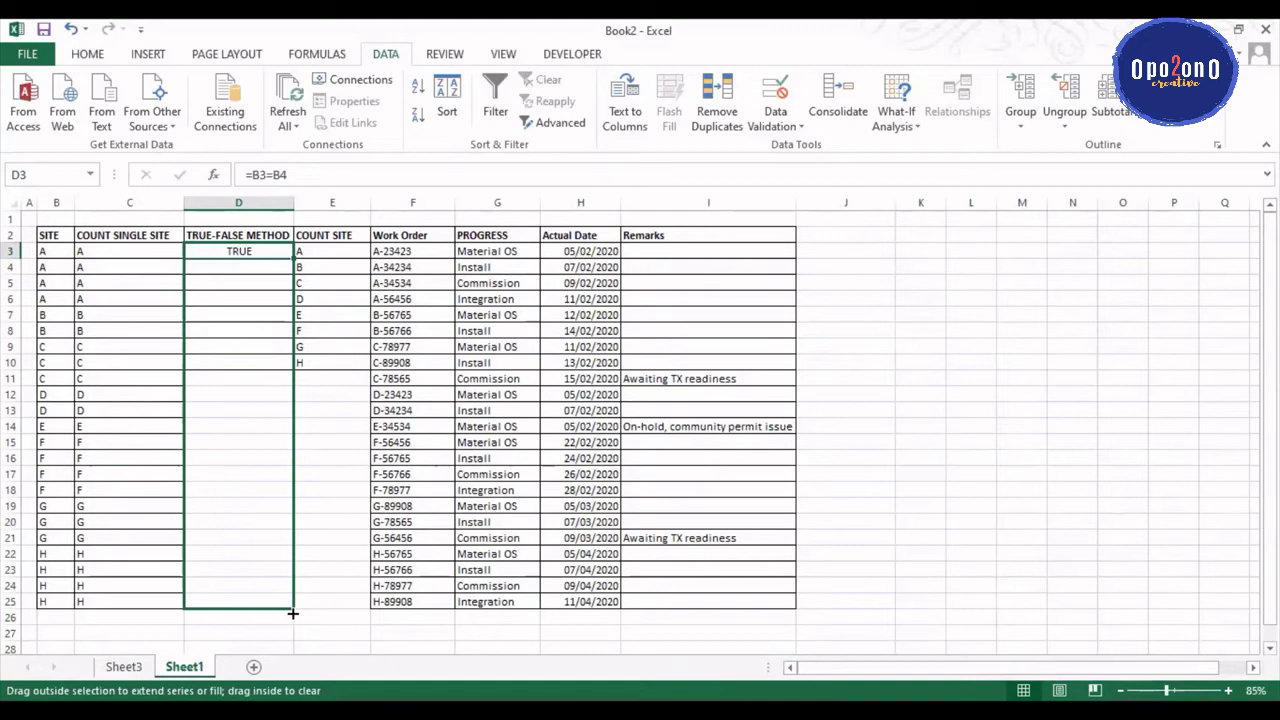
left_click_drag(293, 613, 288, 609)
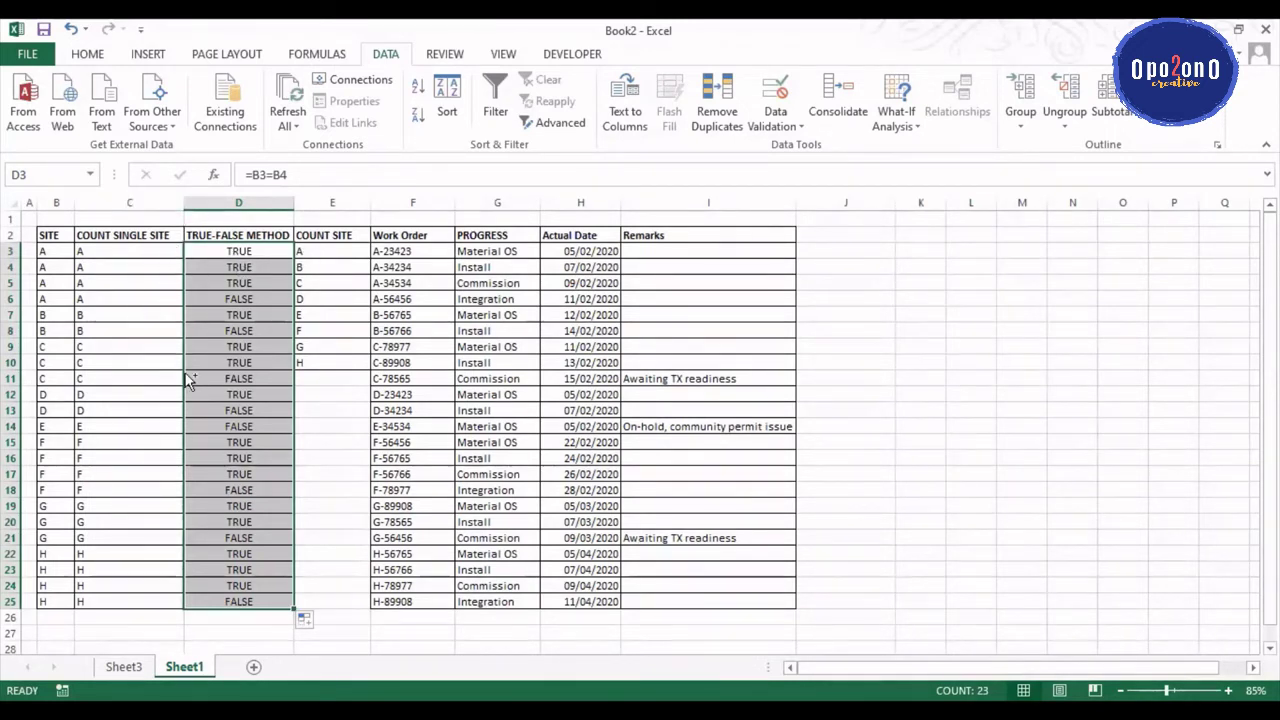
Step: Replace the formulas in the TRUE-FALSE METHOD column with their values using Paste Special Values
scroll(190, 380, "up", 2, "ctrl")
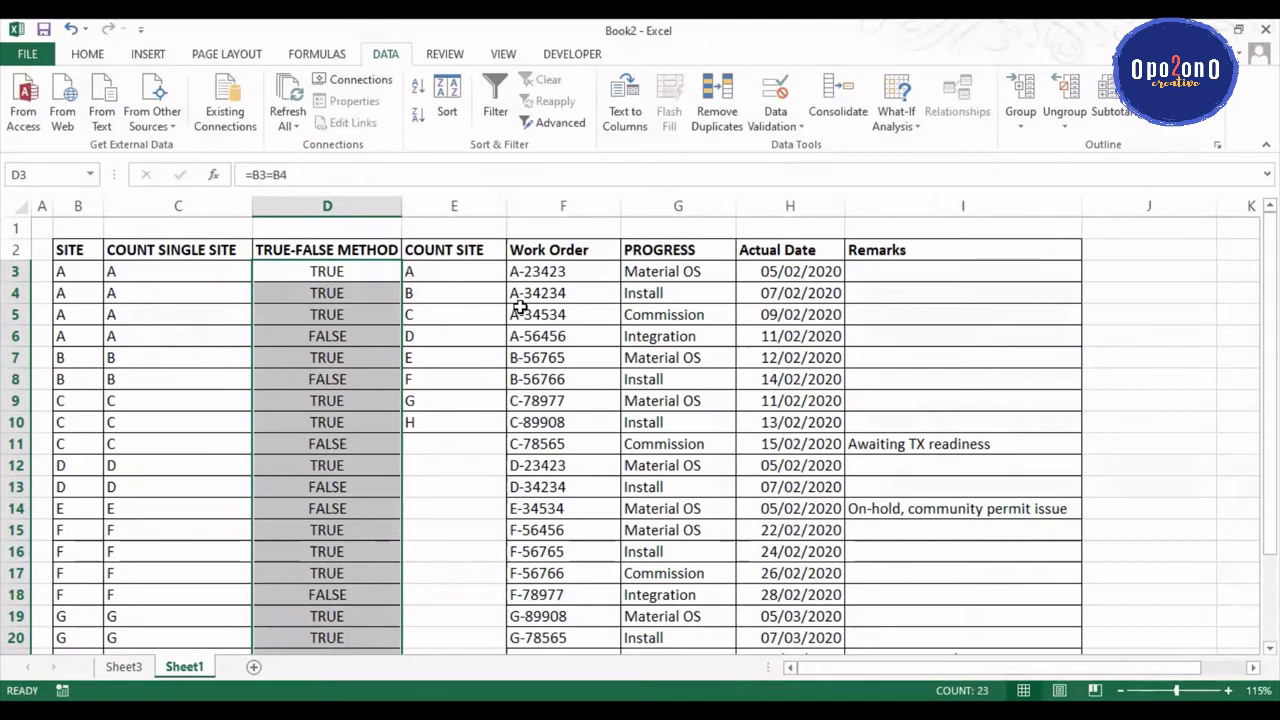
key("ctrl+c")
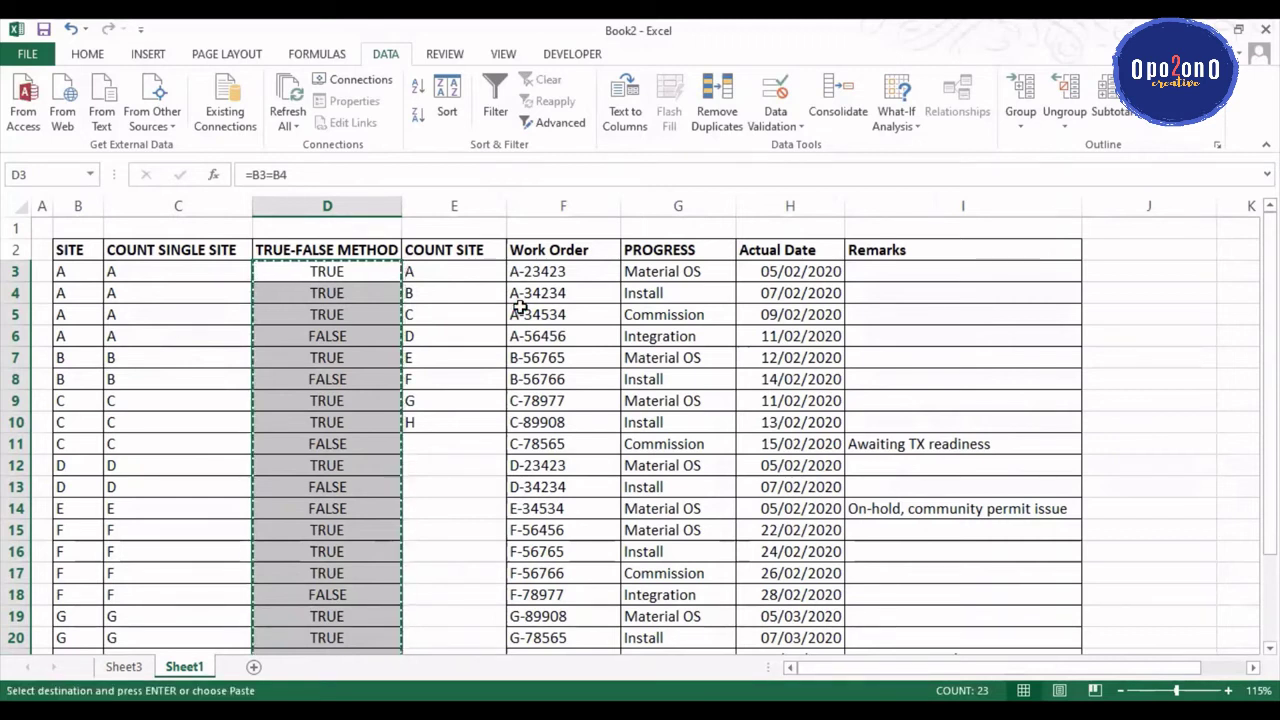
key("alt")
key("Escape")
key("ctrl+alt+v")
key("v")
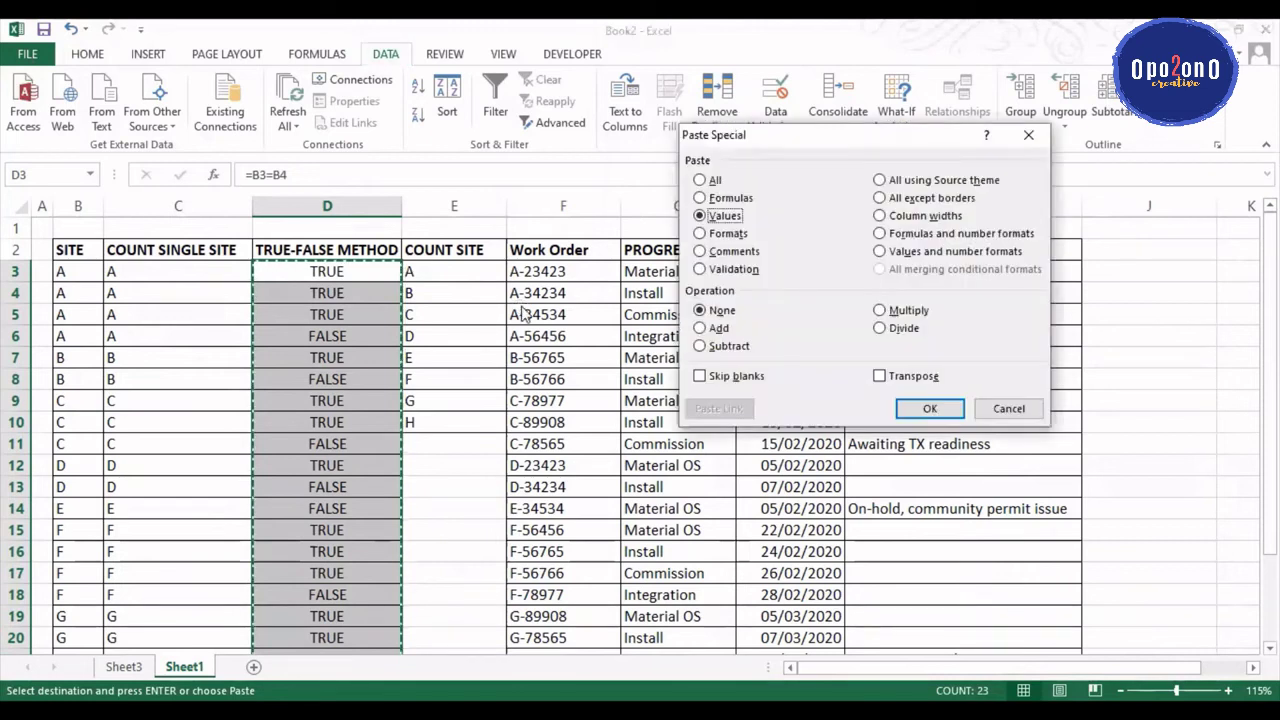
key("Return")
key("Escape")
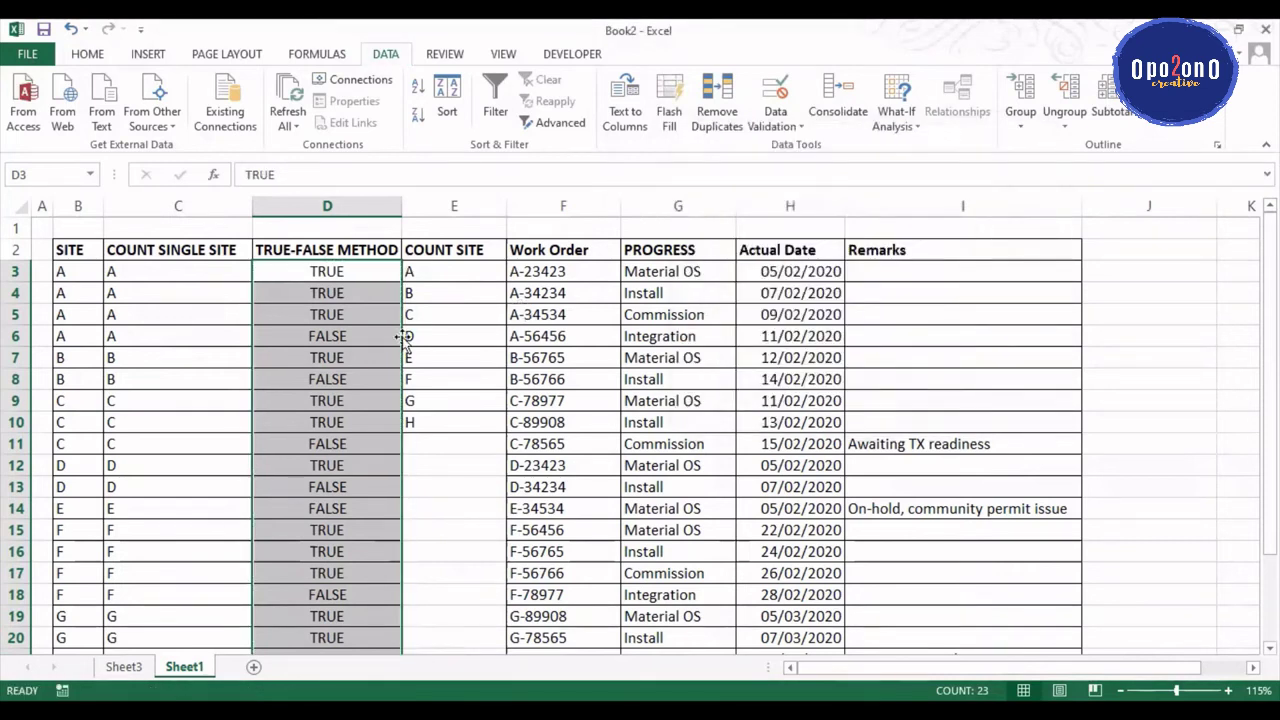
Step: Compare the TRUE and FALSE entries with the SITE and COUNT SINGLE SITE values for sites A, B and C
left_click(192, 286)
left_click(327, 275)
left_click(327, 336)
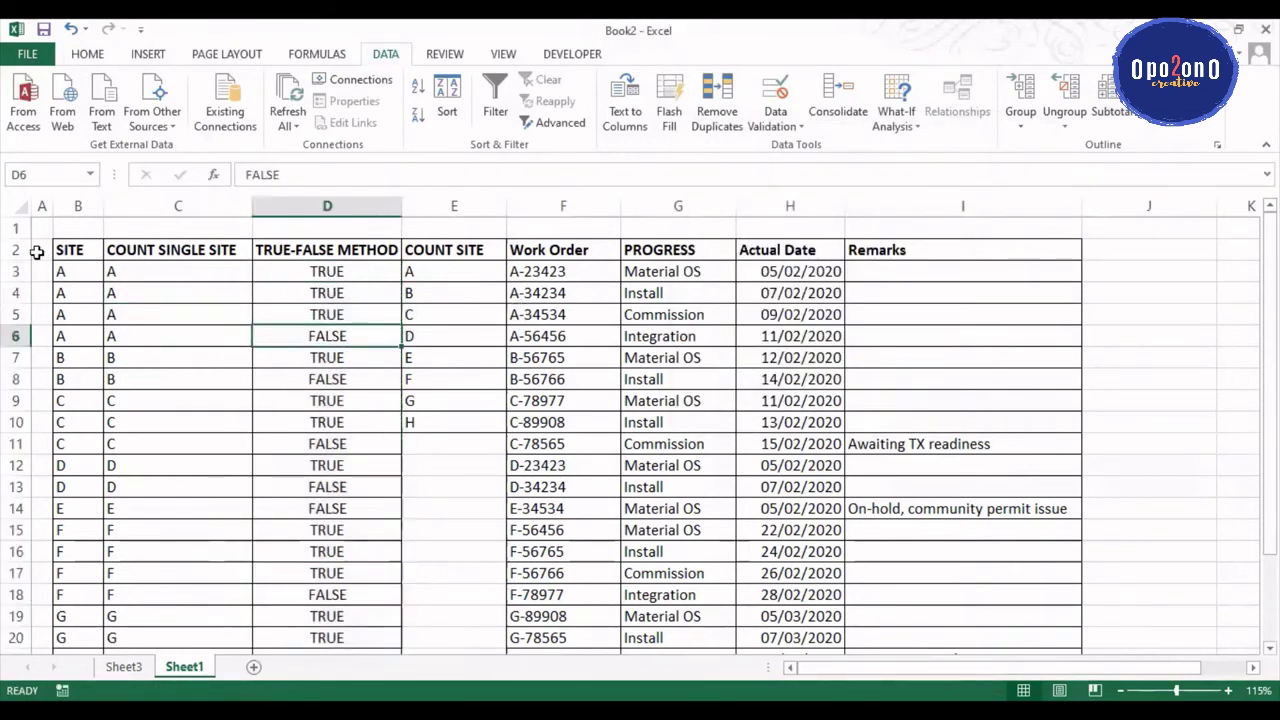
left_click(320, 315)
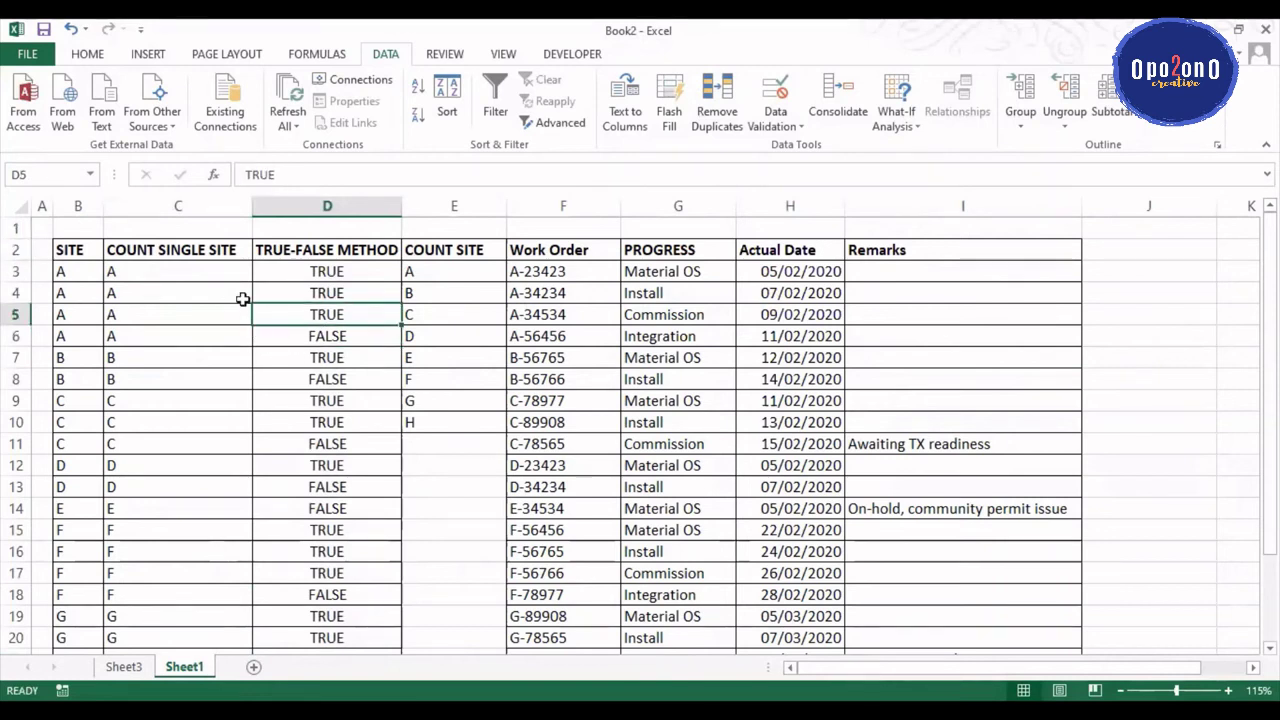
left_click_drag(337, 271, 343, 338)
left_click_drag(323, 271, 76, 318)
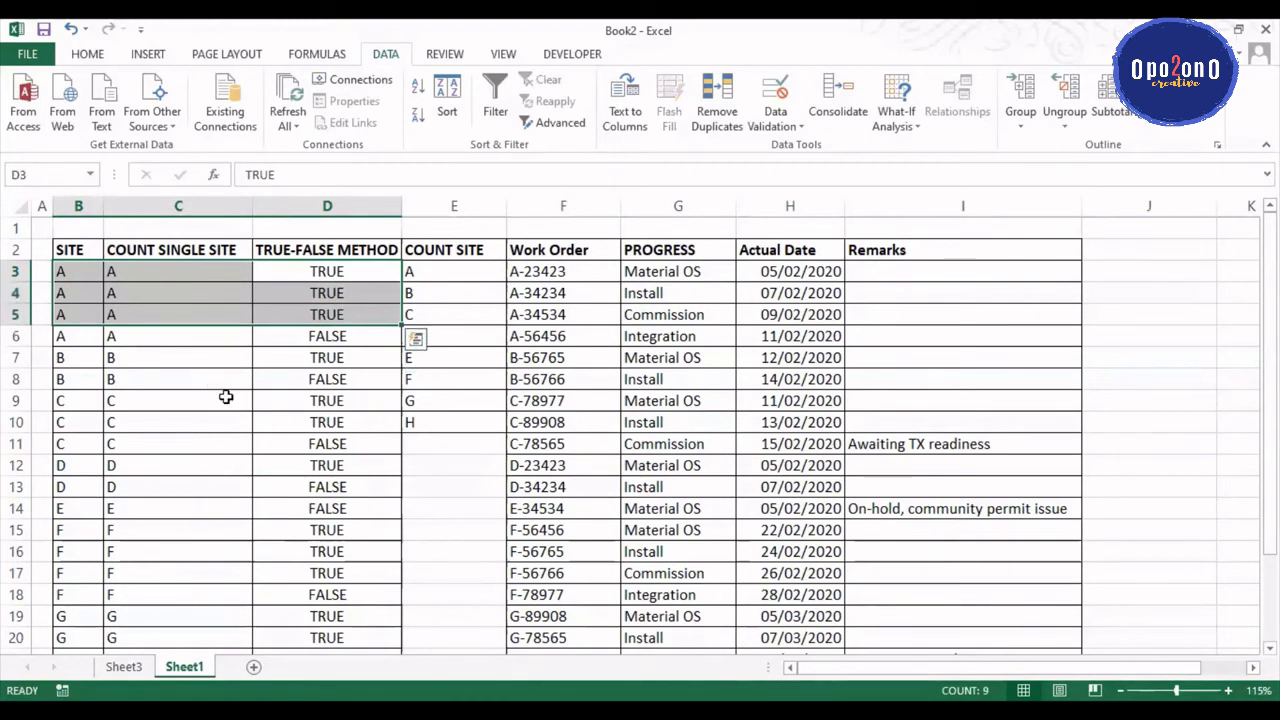
left_click(318, 383)
left_click_drag(328, 400, 80, 423)
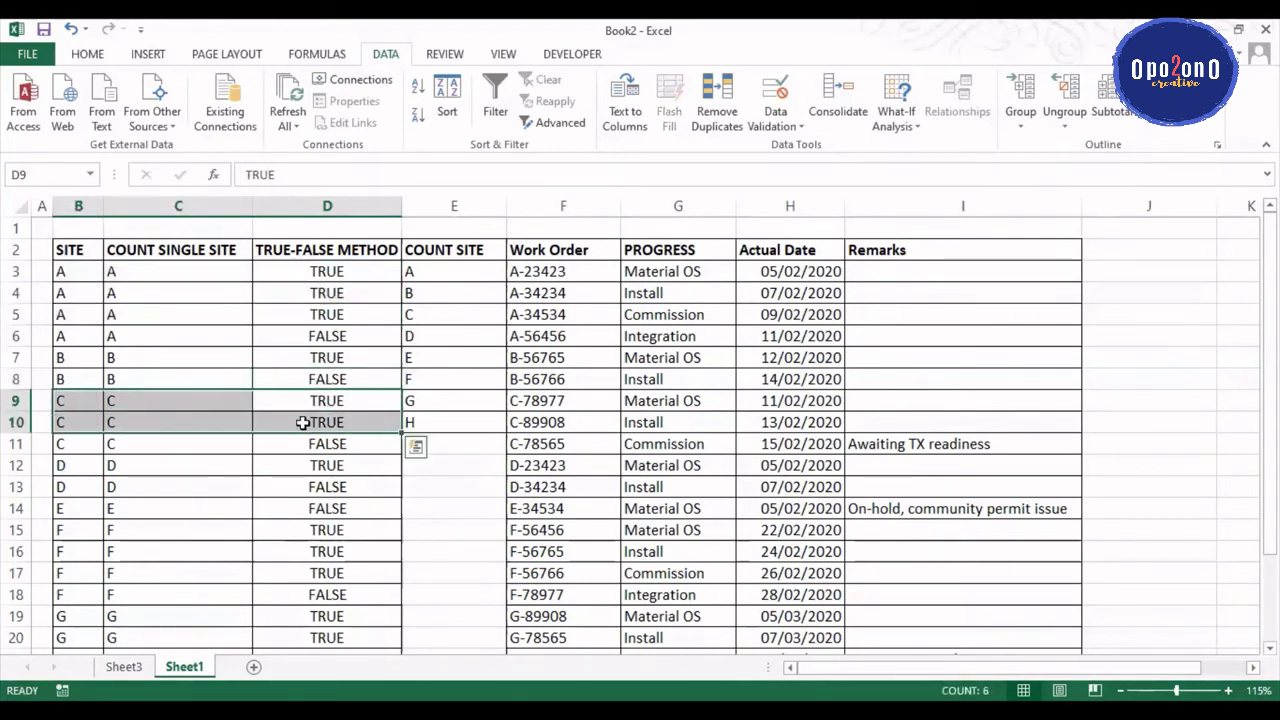
left_click(328, 382)
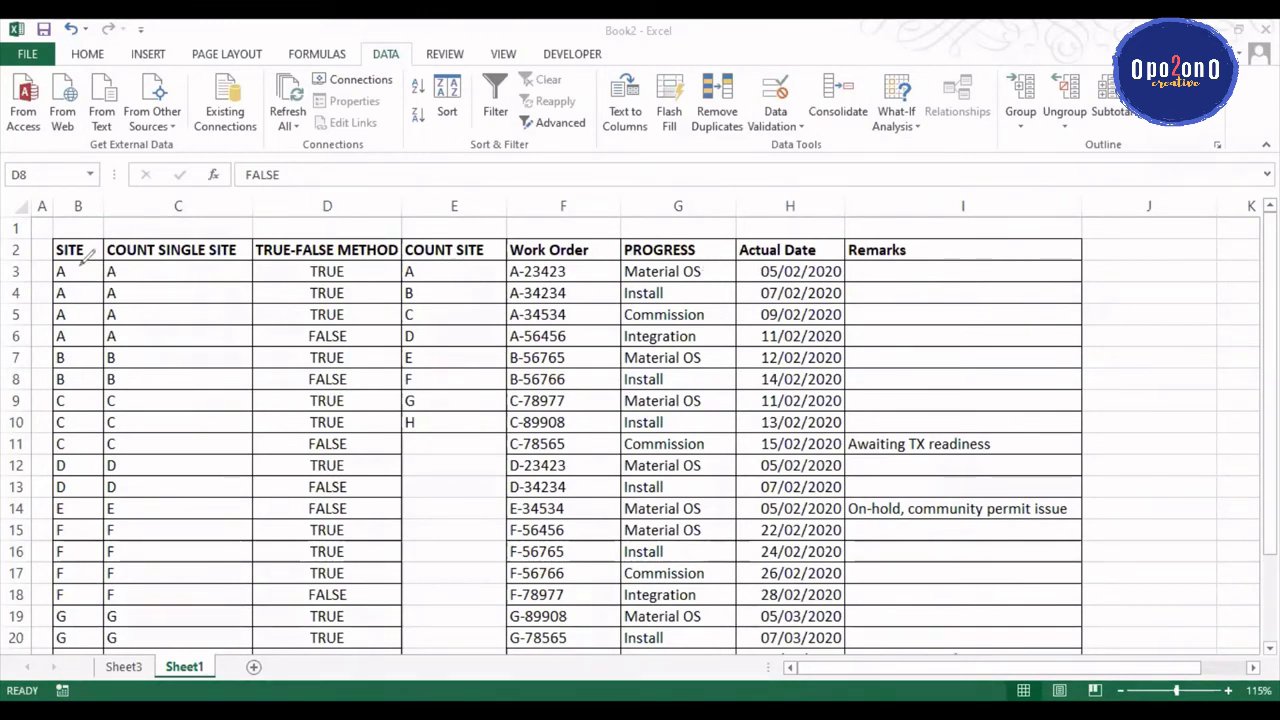
Step: Mark the site A, B and C rows with freehand red annotations on screen, and erase all the marks
left_click_drag(45, 260, 131, 288)
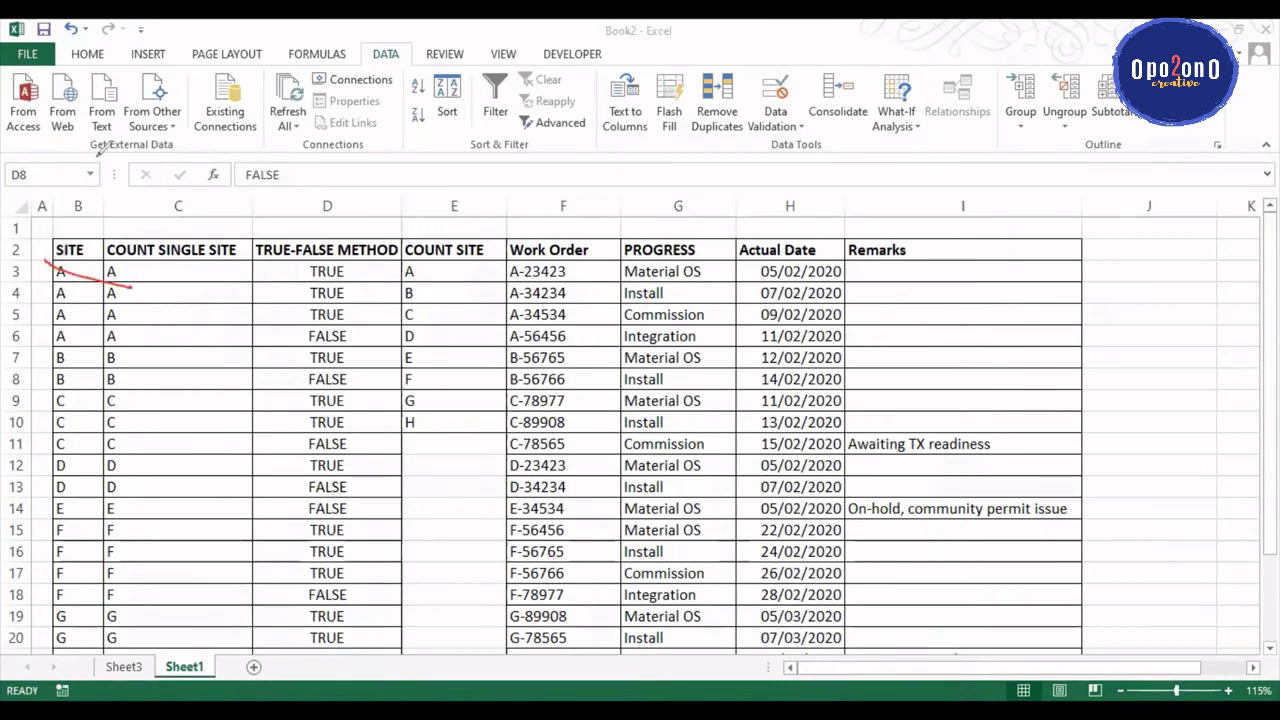
mouse_move(50, 258)
left_mouse_down()
mouse_move(404, 267)
mouse_move(386, 314)
mouse_move(310, 322)
mouse_move(142, 302)
mouse_move(70, 318)
mouse_move(24, 270)
mouse_move(56, 254)
left_mouse_up()
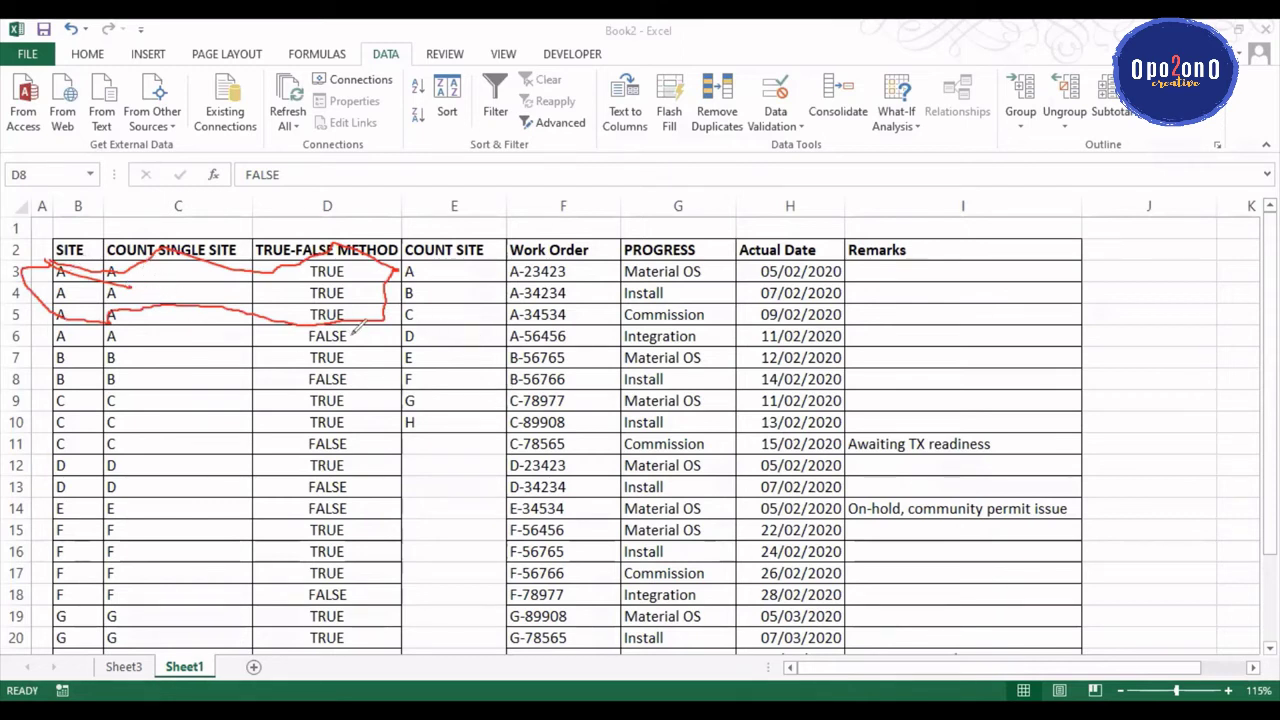
mouse_move(367, 315)
left_mouse_down()
mouse_move(335, 343)
mouse_move(150, 330)
mouse_move(58, 342)
mouse_move(46, 326)
mouse_move(115, 338)
mouse_move(352, 320)
left_mouse_up()
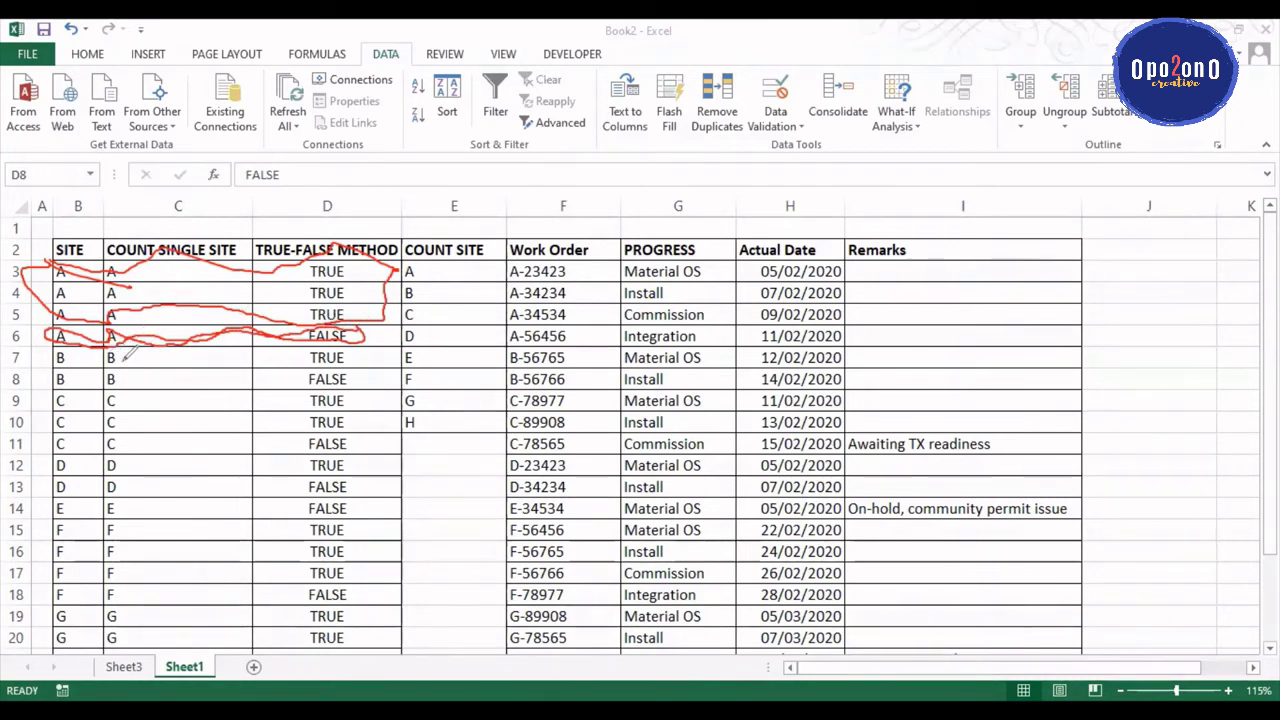
left_click_drag(118, 357, 148, 357)
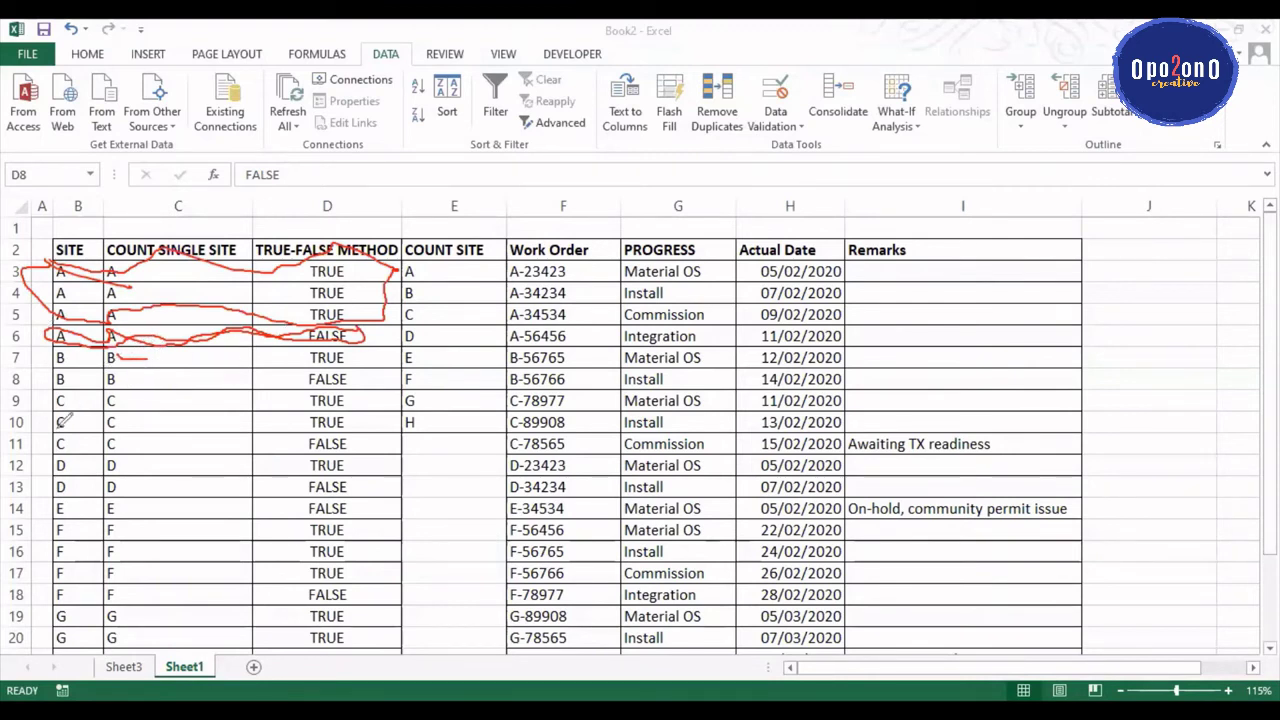
left_click_drag(147, 359, 134, 369)
mouse_move(357, 343)
left_mouse_down()
mouse_move(310, 360)
mouse_move(370, 338)
left_mouse_up()
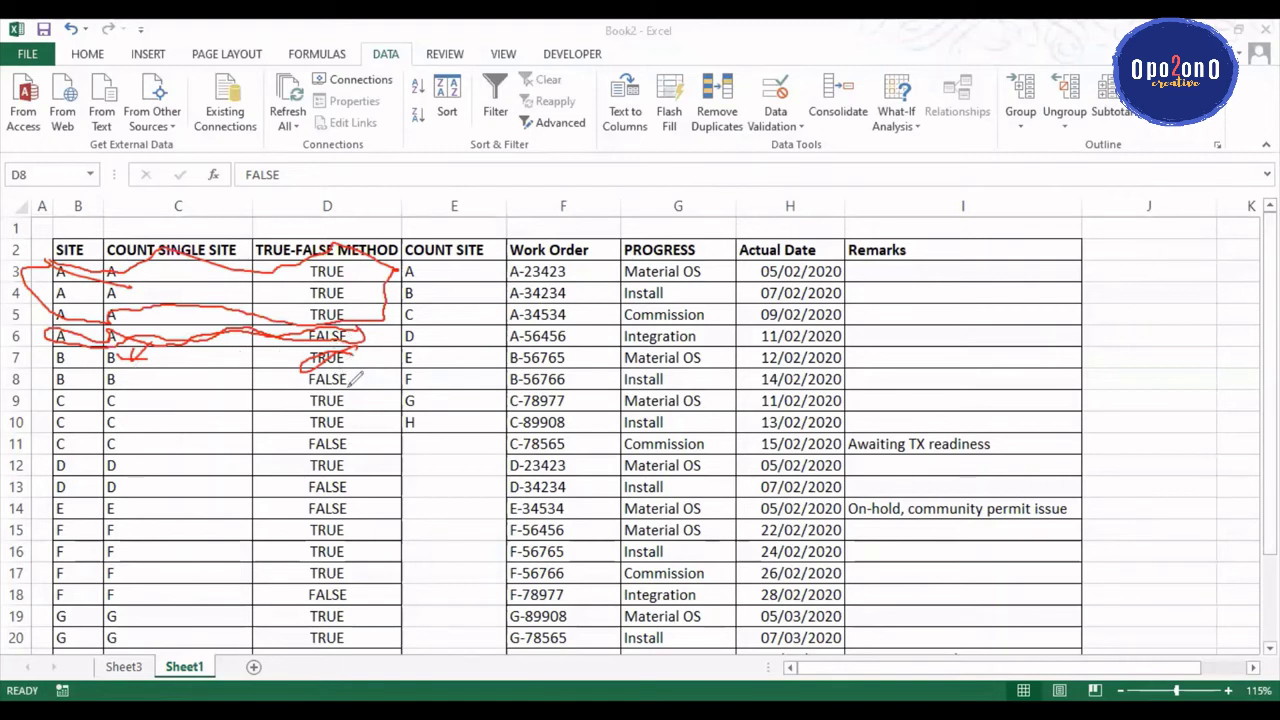
mouse_move(118, 378)
left_mouse_down()
mouse_move(141, 375)
mouse_move(141, 397)
left_mouse_up()
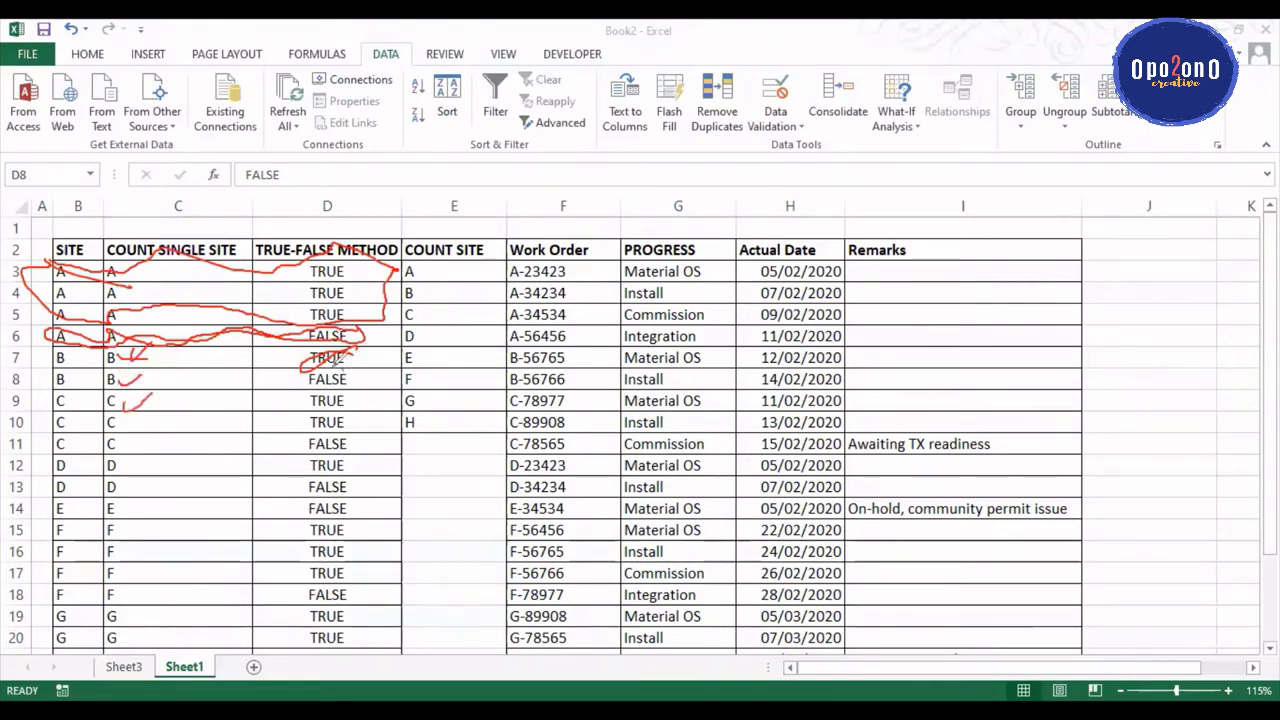
mouse_move(338, 360)
left_mouse_down()
mouse_move(292, 380)
mouse_move(375, 375)
left_mouse_up()
key("e")
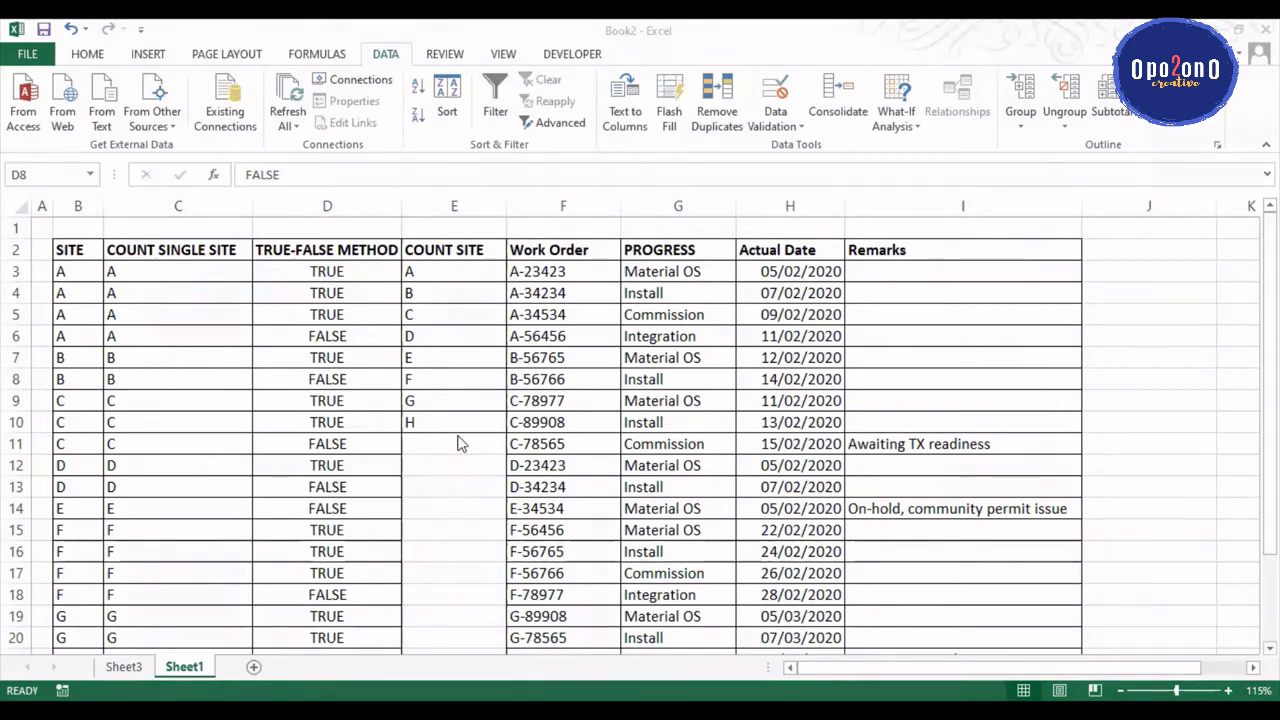
Step: Examine the site A rows 3 to 5 marked TRUE against row 6 marked FALSE
left_click(380, 306)
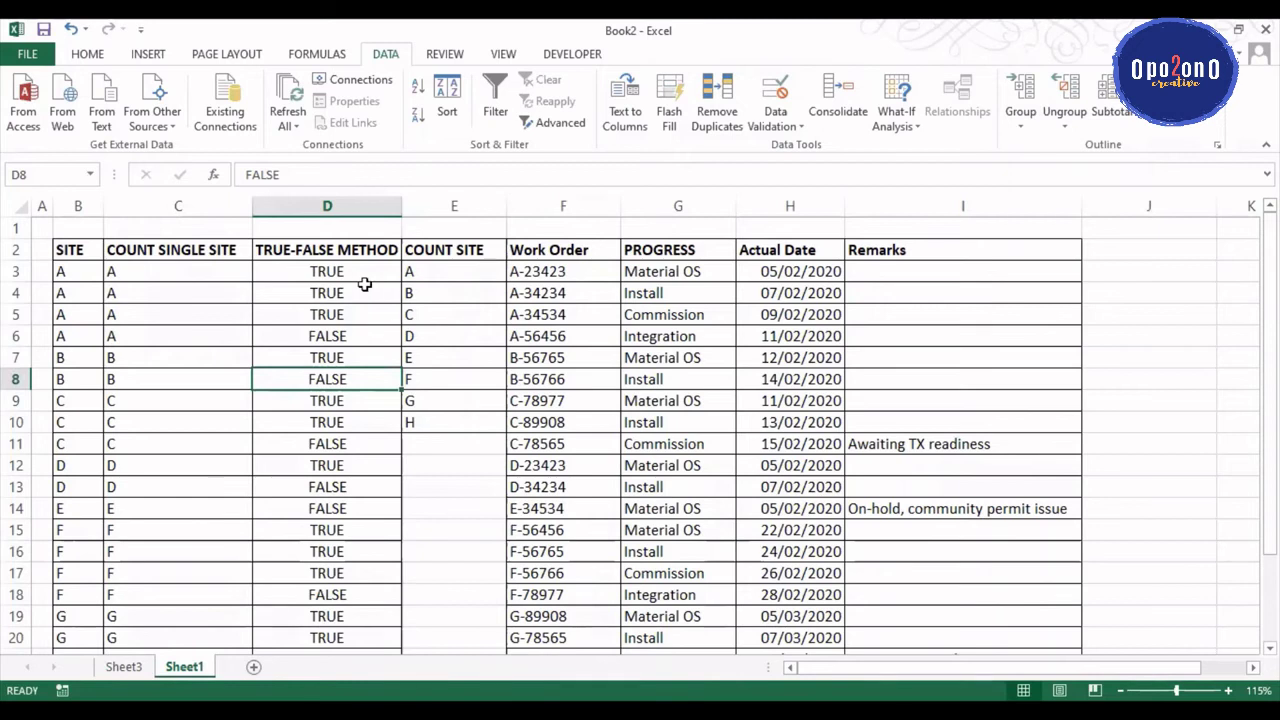
left_click_drag(365, 272, 88, 322)
left_click_drag(331, 336, 72, 332)
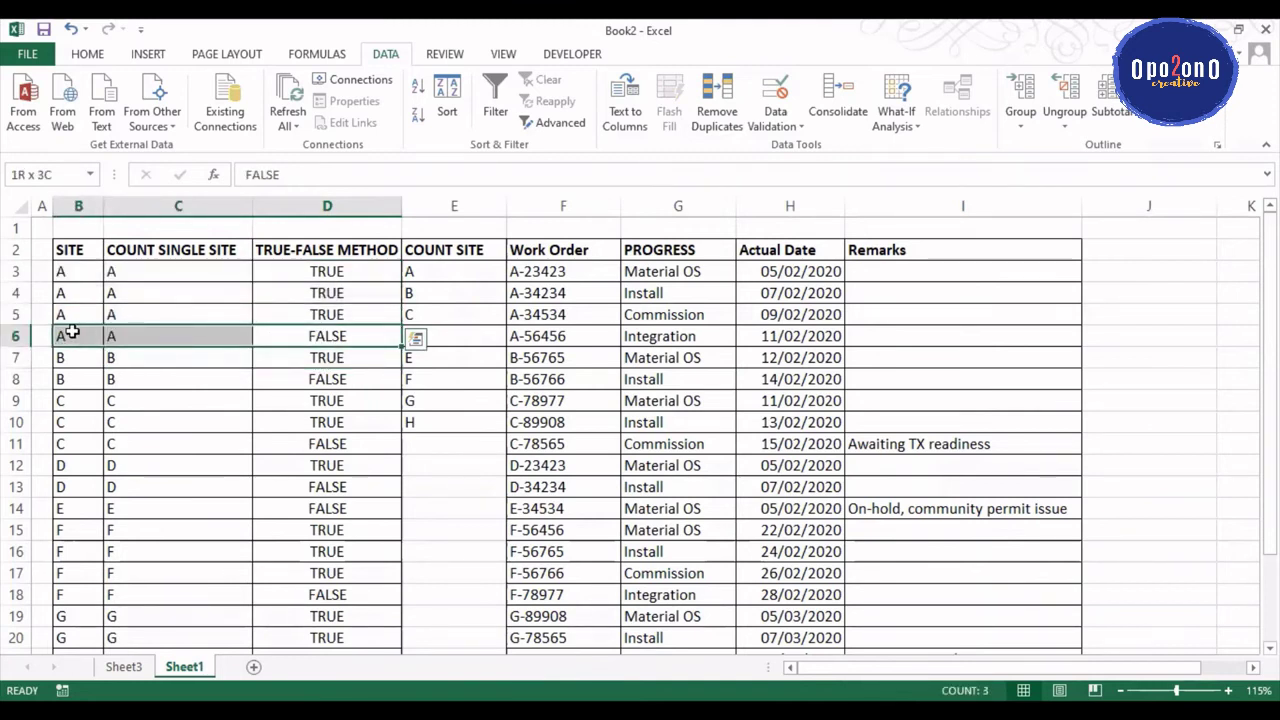
left_click_drag(72, 332, 78, 339)
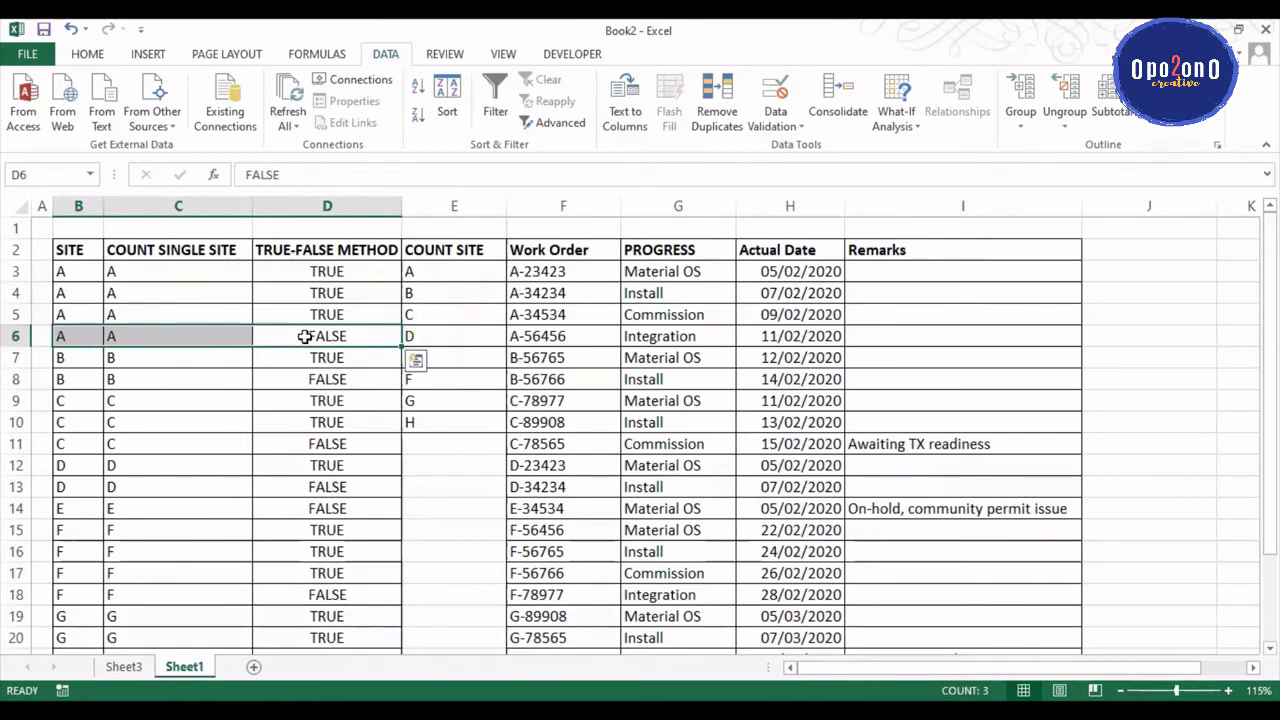
left_click(305, 337)
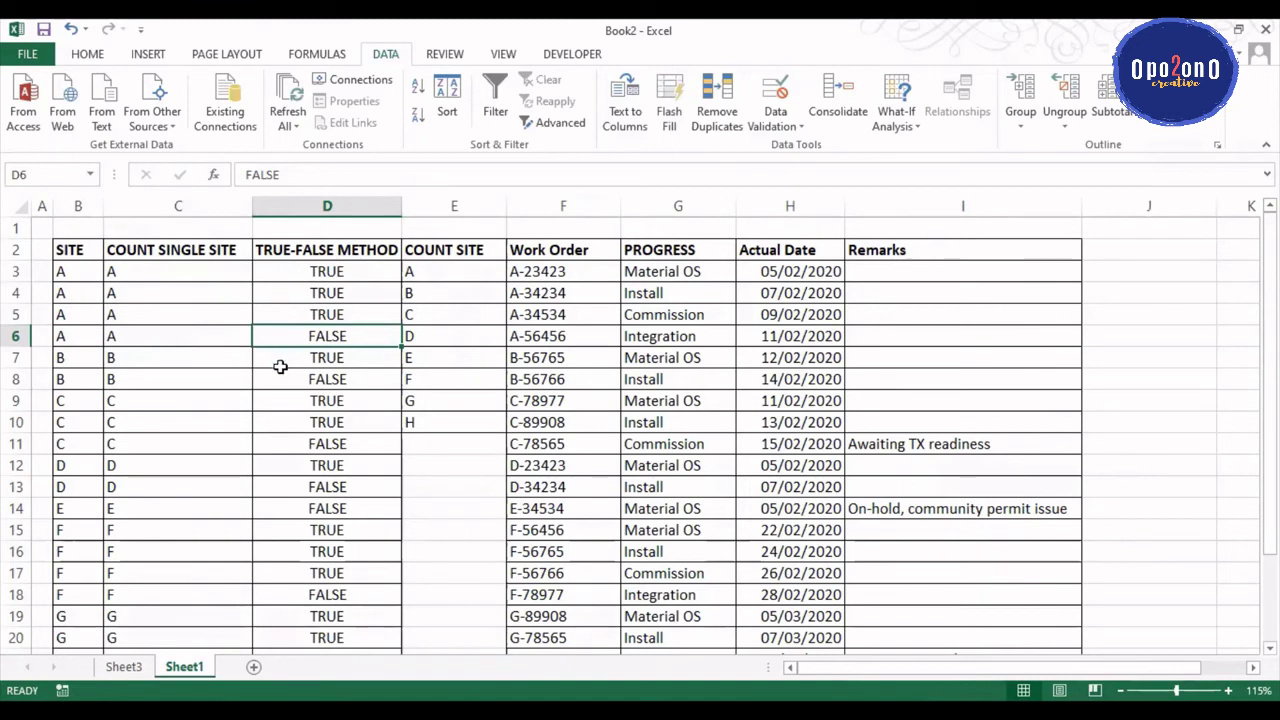
left_click(74, 338)
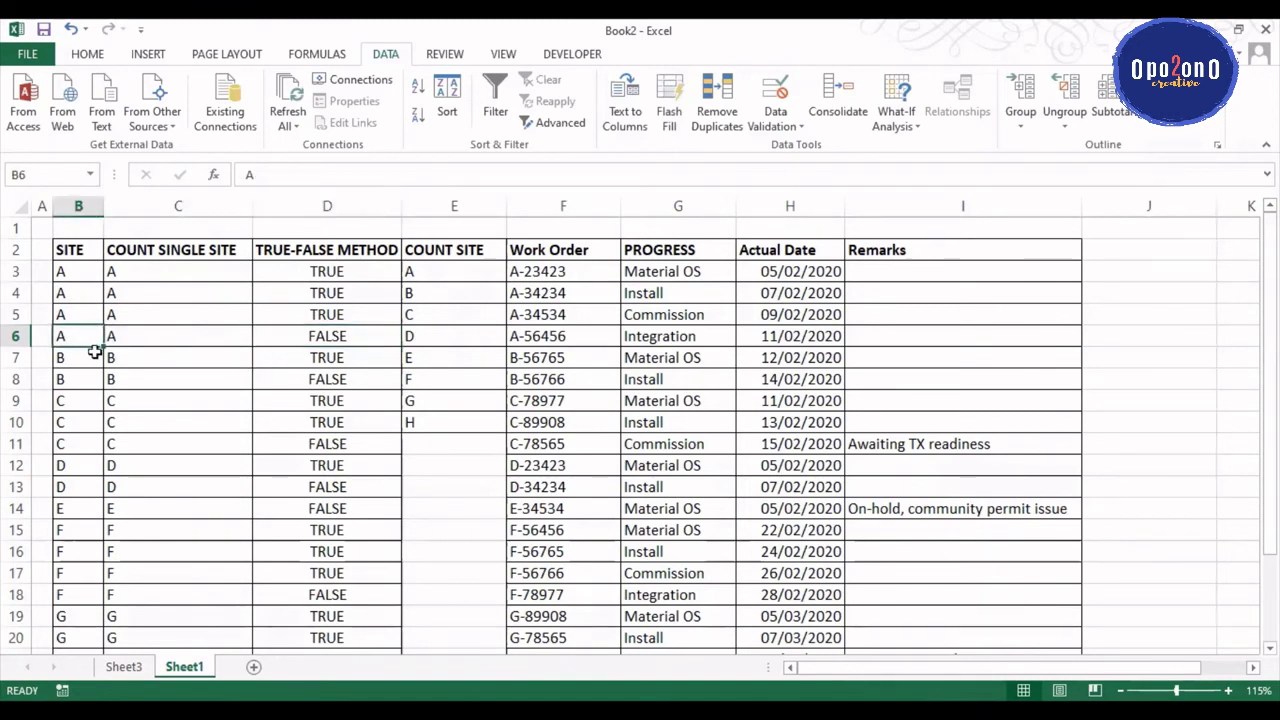
Step: Add filters to the table's header row 2
left_click(14, 249)
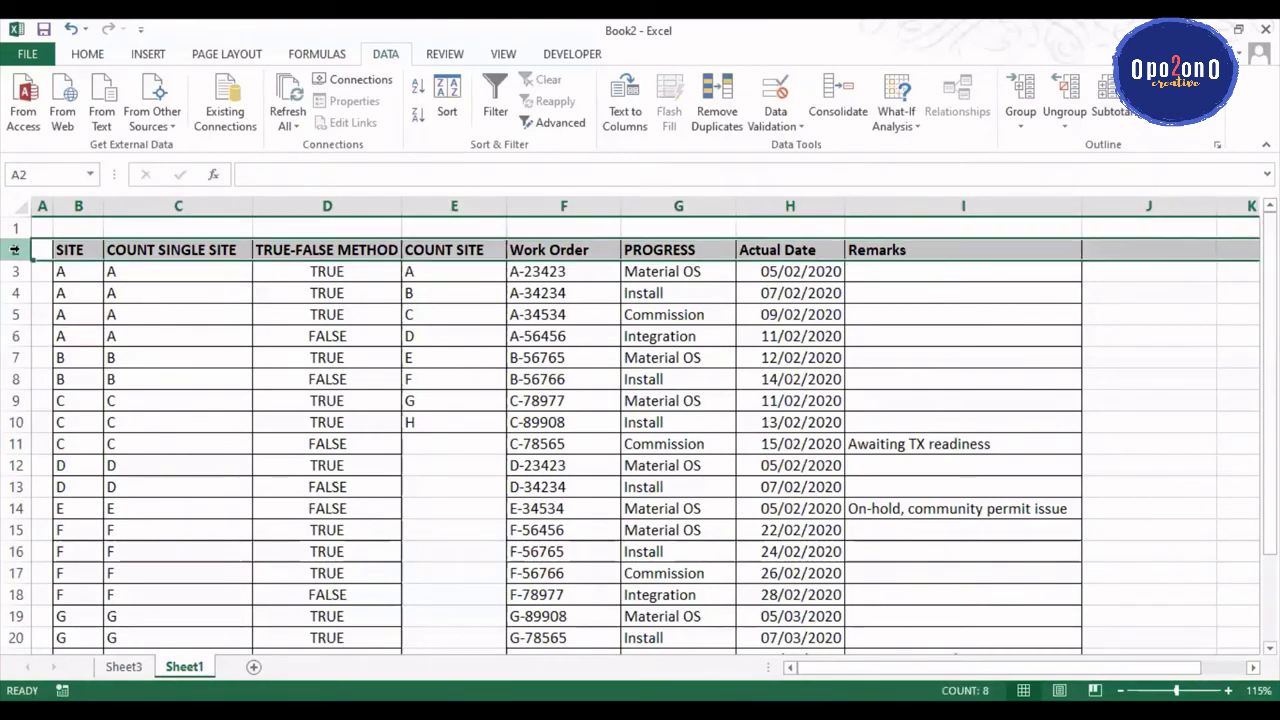
key("alt")
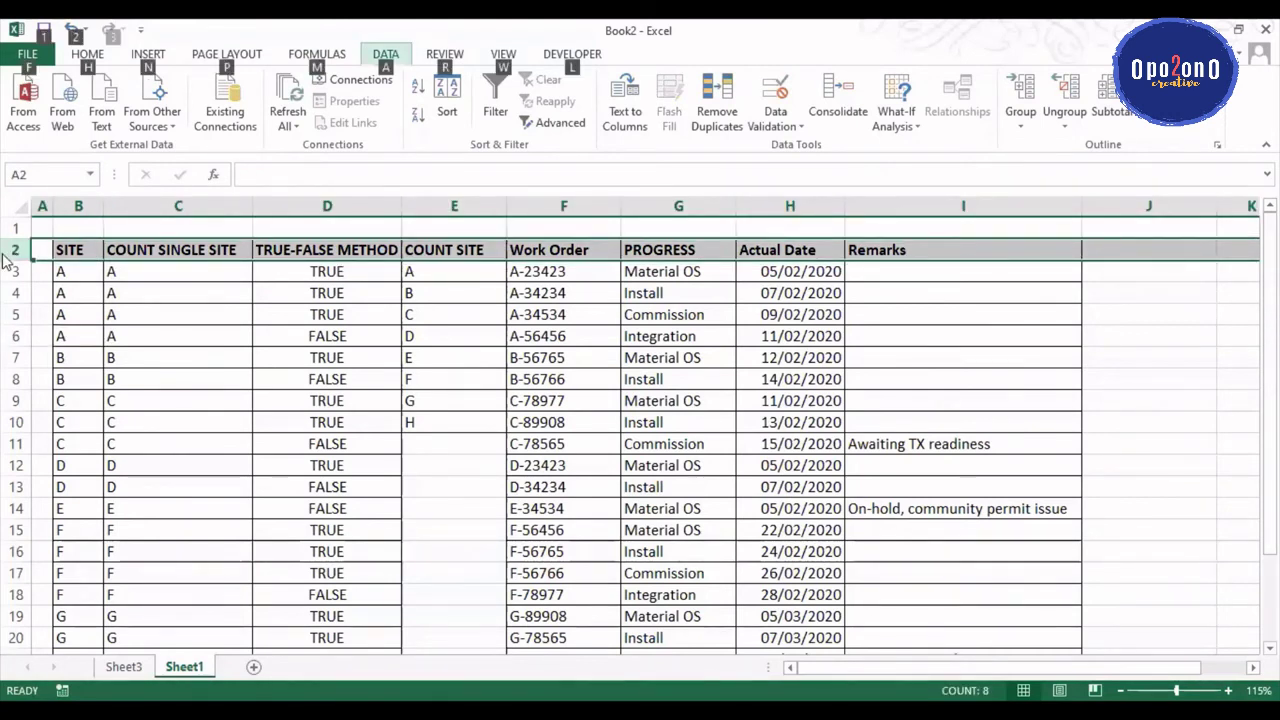
key("f")
left_click(37, 51)
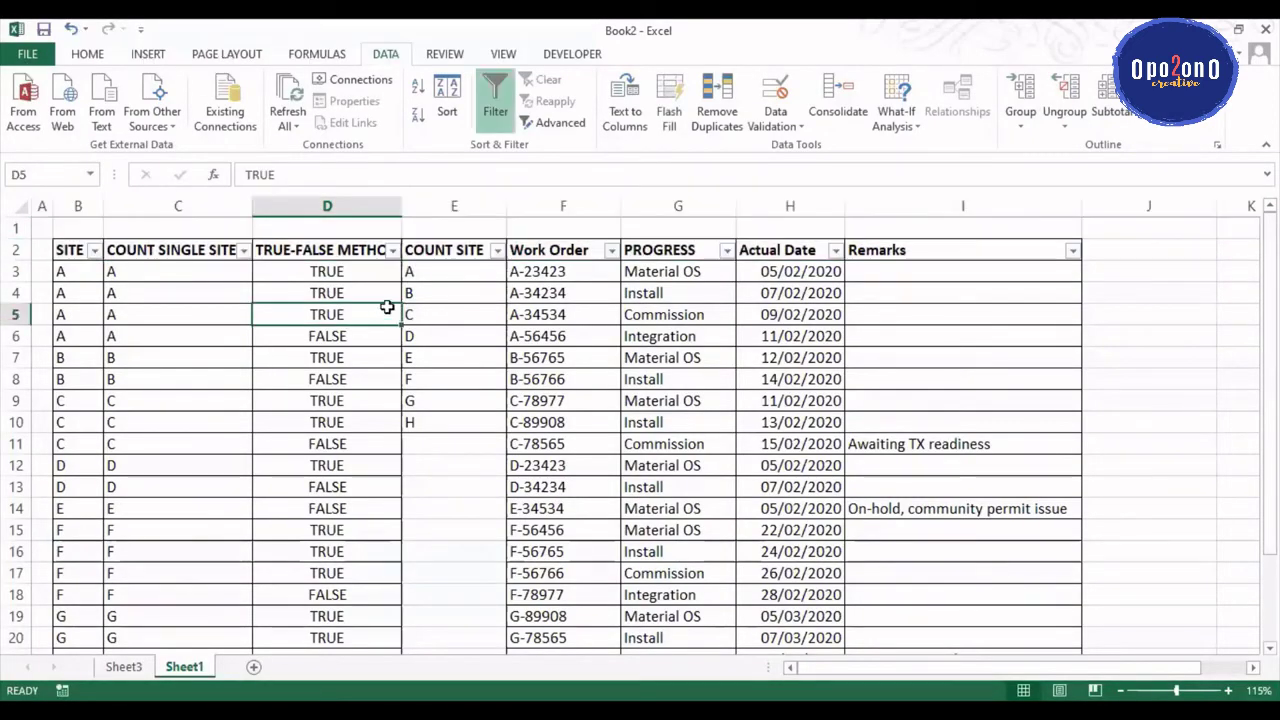
Step: Filter the TRUE-FALSE METHOD column to show only TRUE, and clear the contents of all visible TRUE cells
left_click(397, 250)
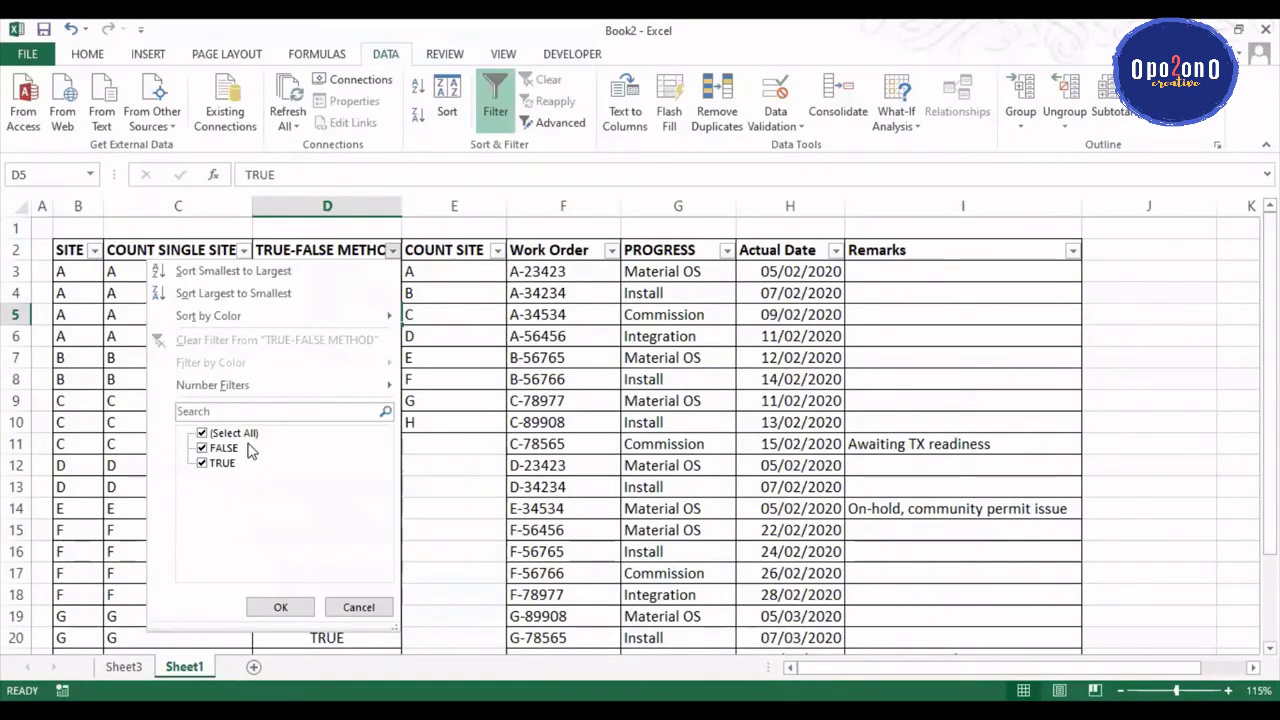
left_click(203, 448)
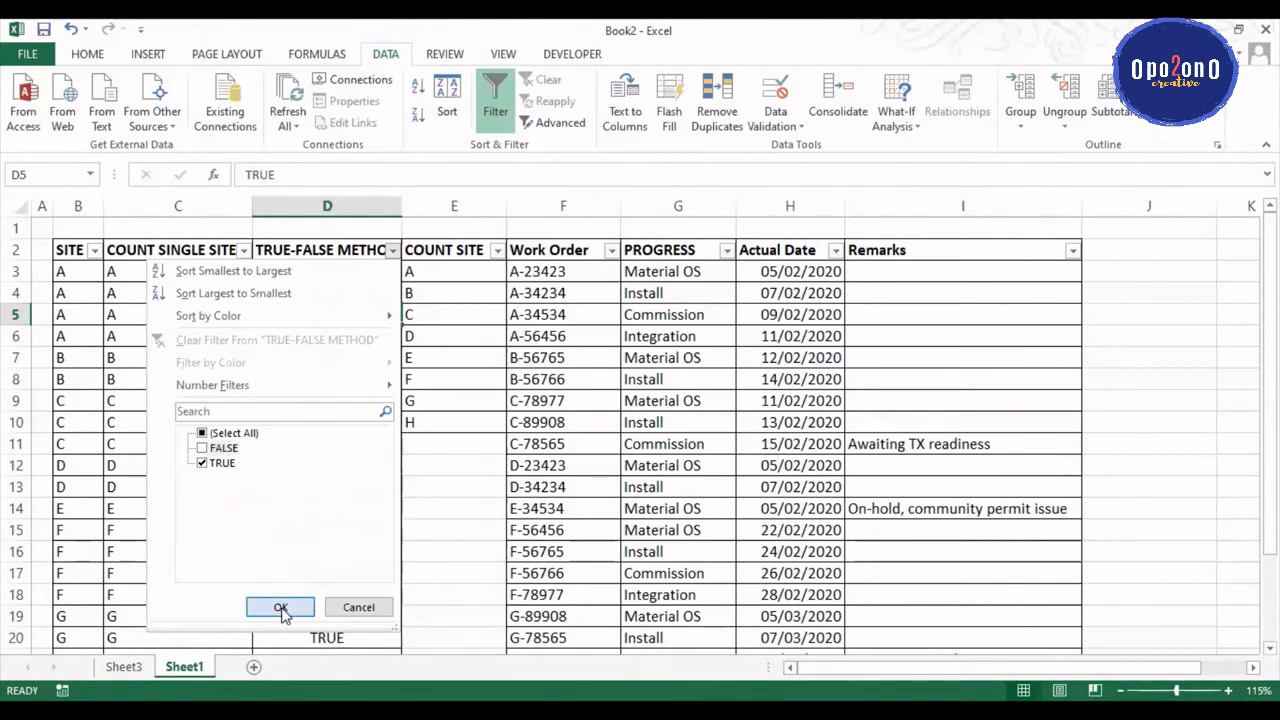
left_click(281, 609)
left_click_drag(326, 271, 321, 562)
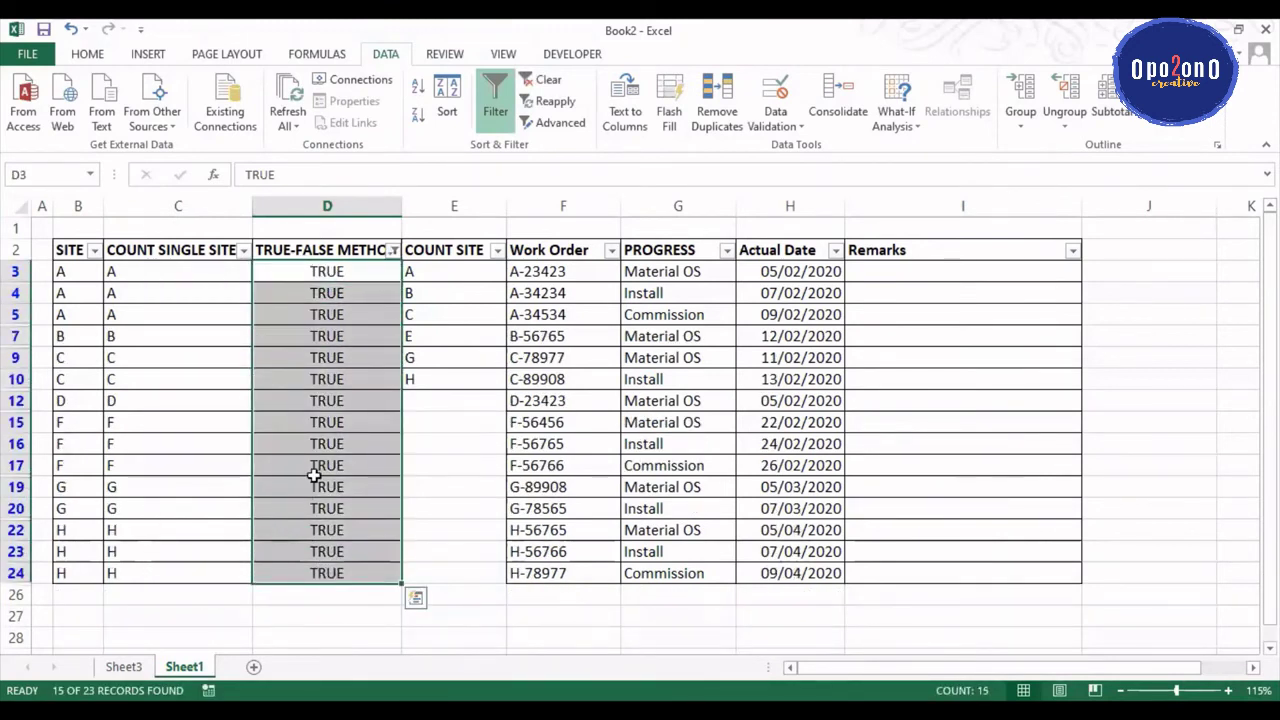
key("Delete")
left_click(320, 398)
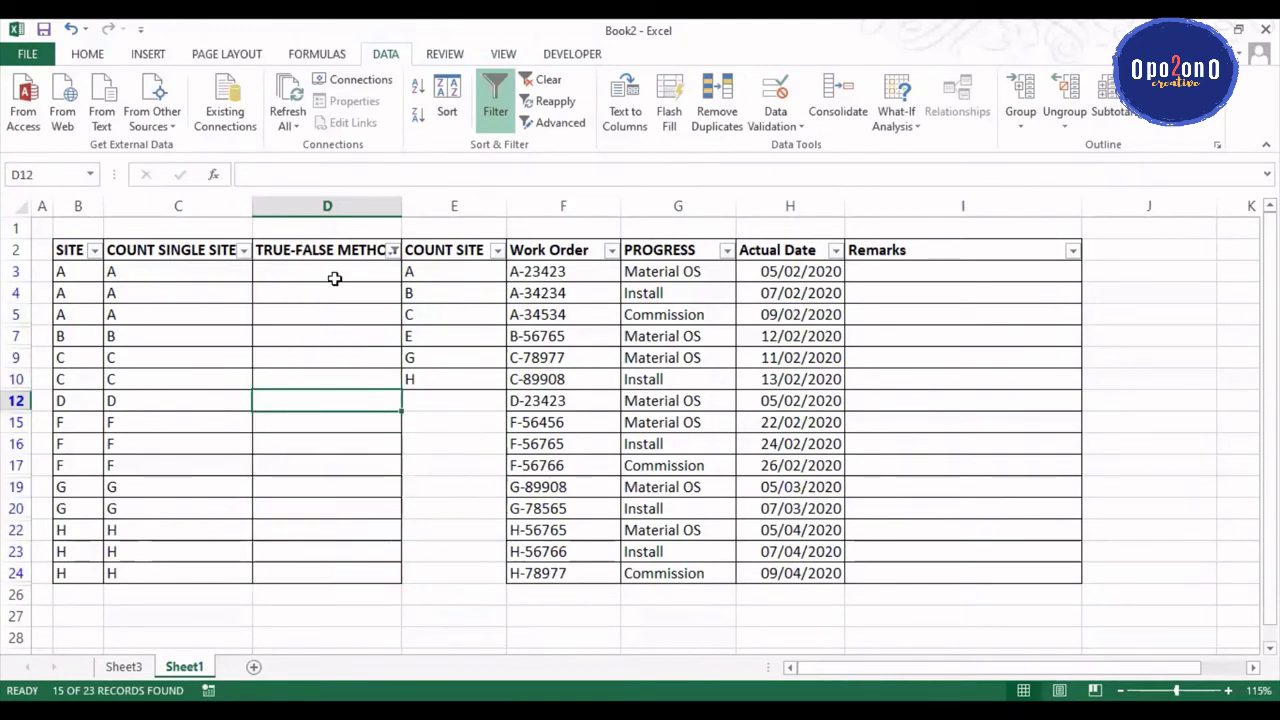
Step: Clear the TRUE-FALSE METHOD filter and check the remaining FALSE entries
key("alt")
key("a")
key("c")
left_click(337, 340)
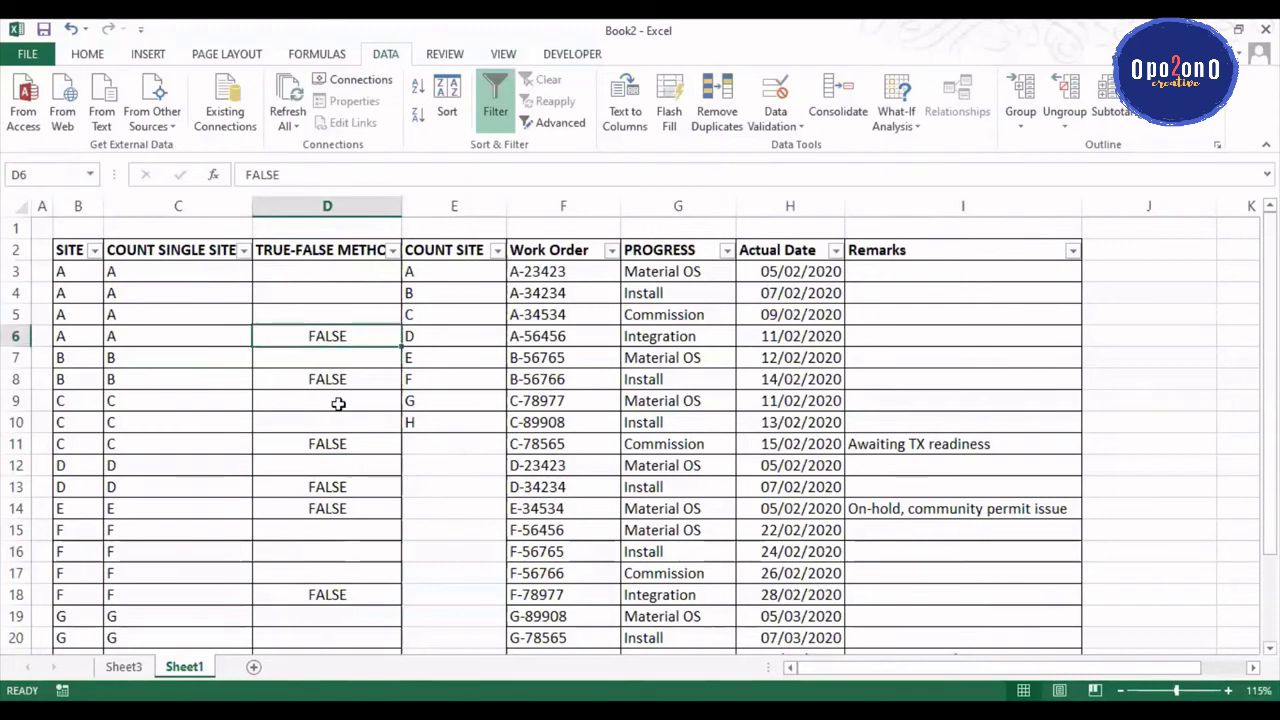
left_click(337, 400)
Step: Undo the filter clearing and the deletion of the TRUE entries, and show all rows of the table
key("ctrl+z")
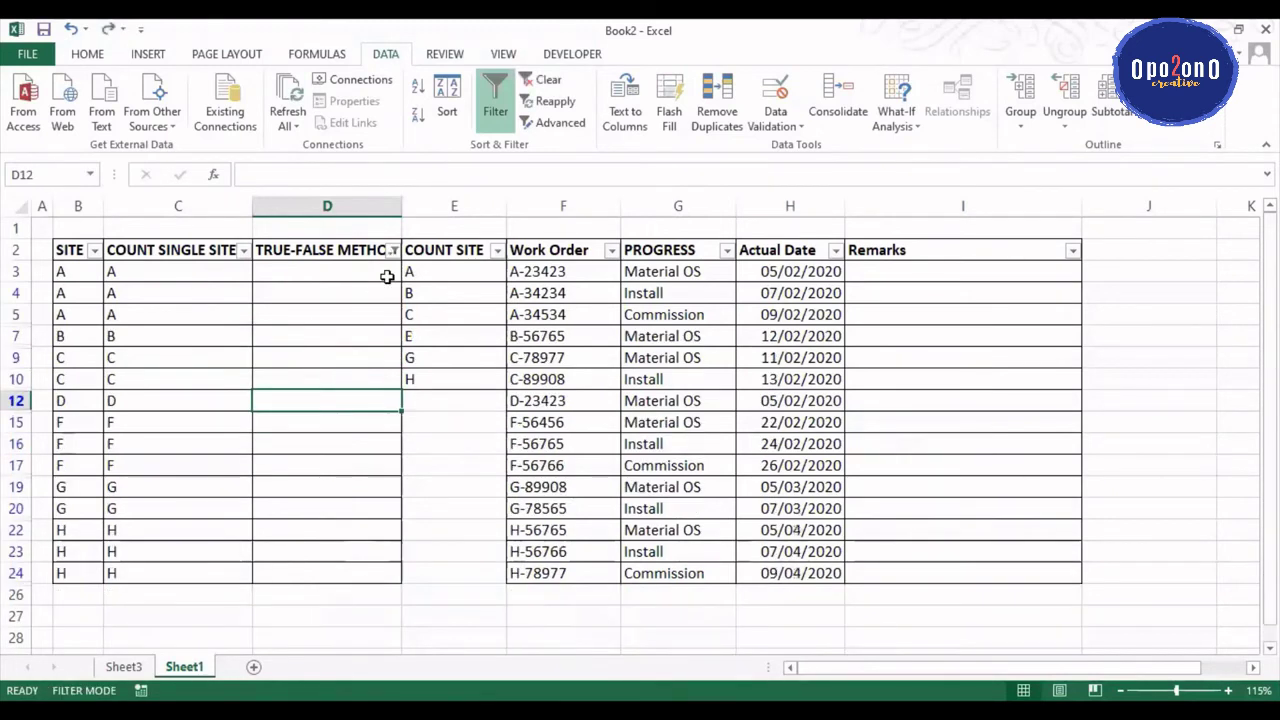
key("ctrl+z")
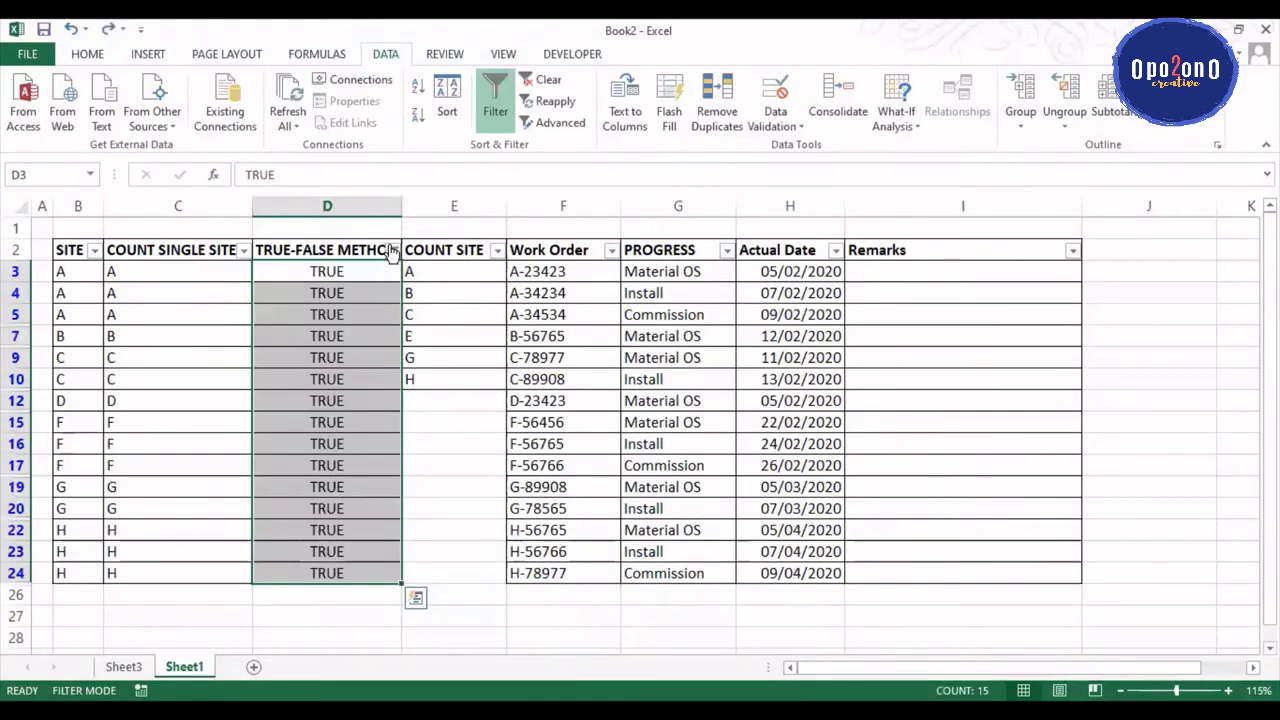
key("alt")
key("a")
key("c")
left_click(347, 297)
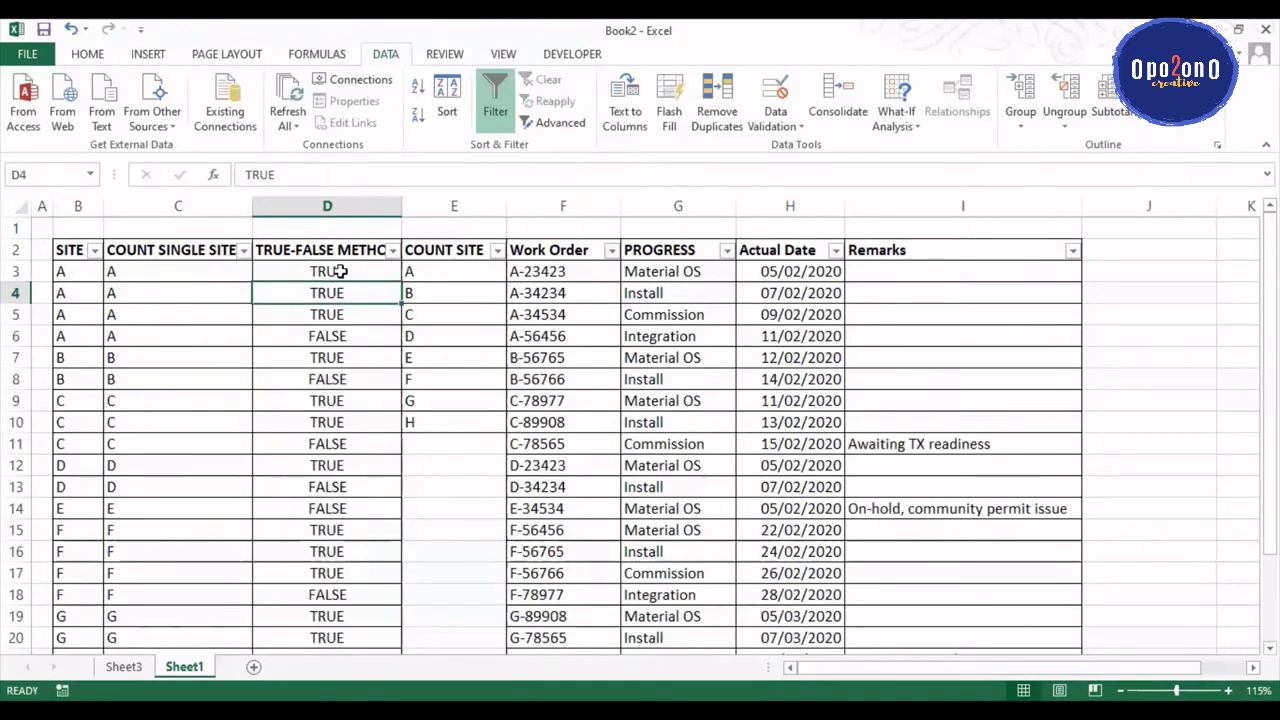
left_click(340, 271)
key("ctrl+shift+Down")
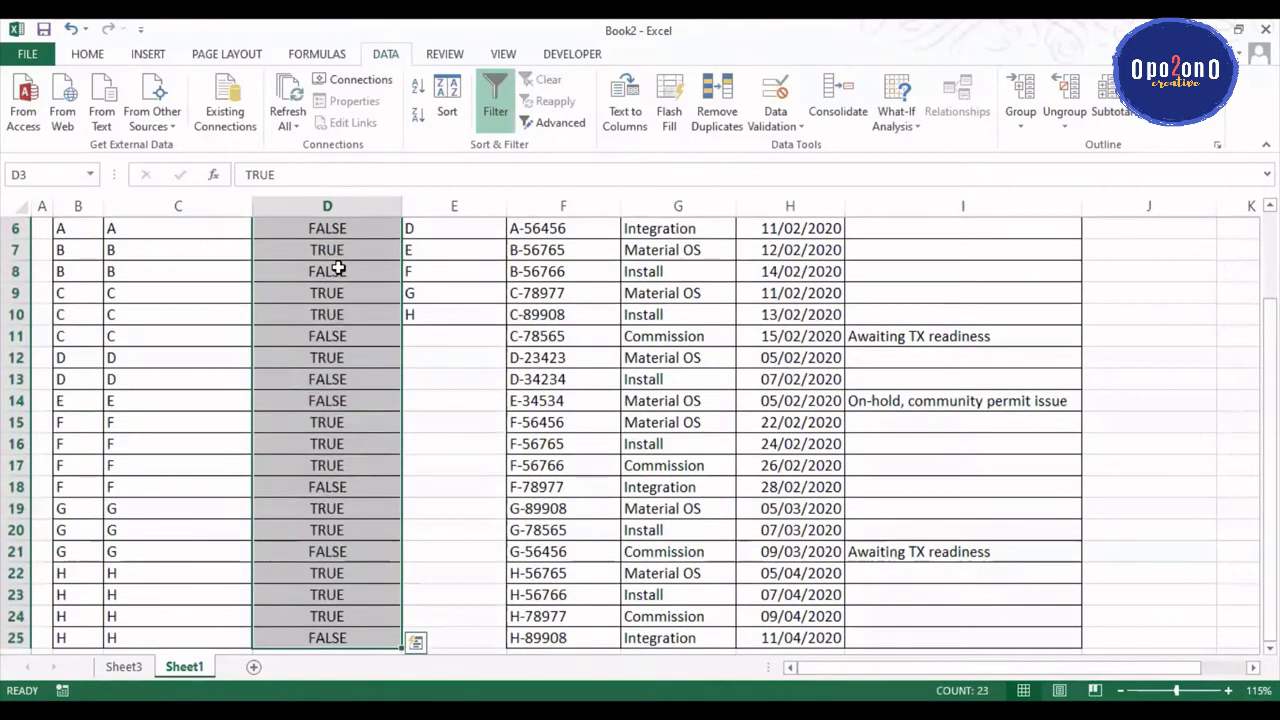
scroll(449, 441, "up", 2)
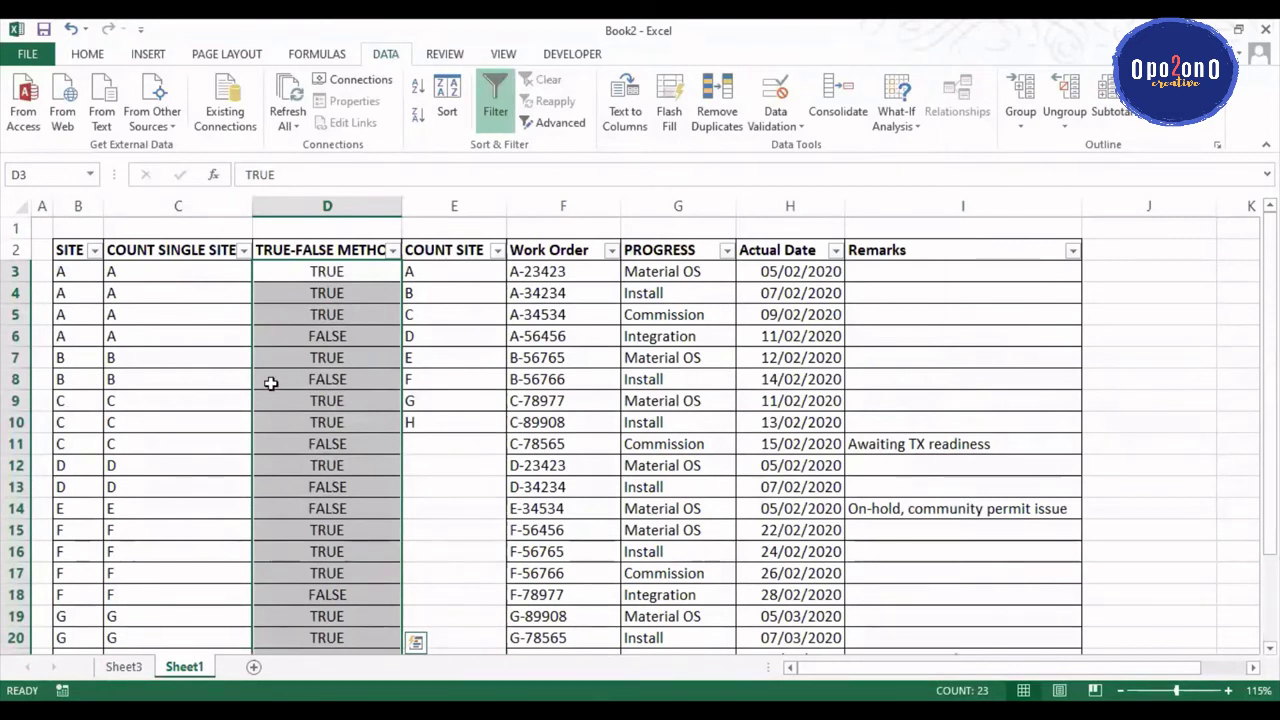
key("ctrl+q")
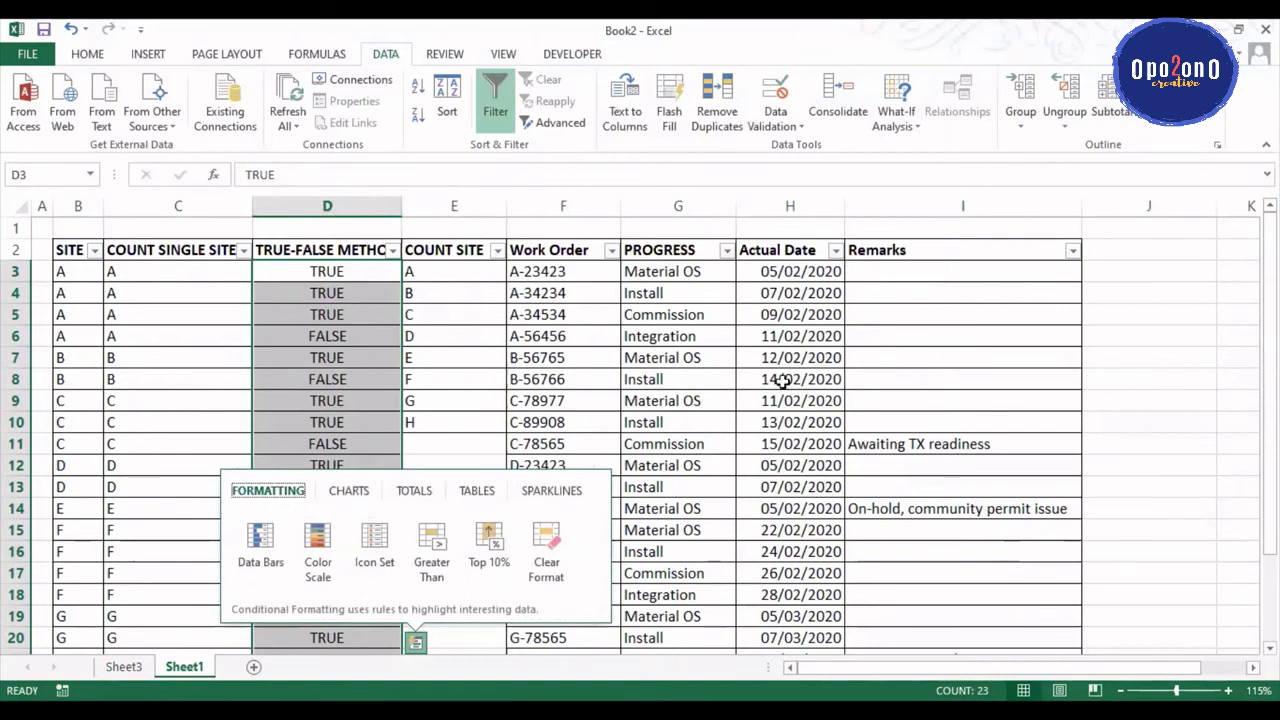
left_click(665, 312)
Step: Replace every TRUE in the TRUE-FALSE METHOD cells from D3 down with nothing, using Find and Replace
left_click(300, 272)
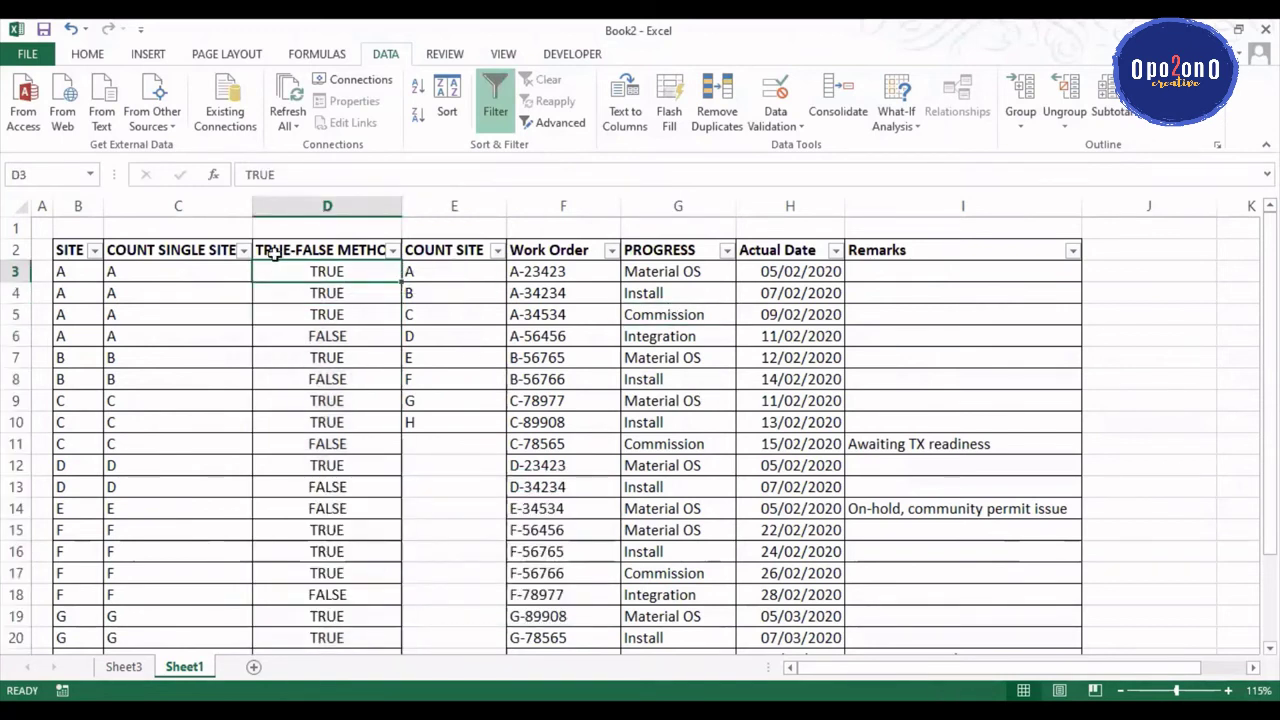
key("ctrl+shift+Down")
scroll(571, 506, "up", 2)
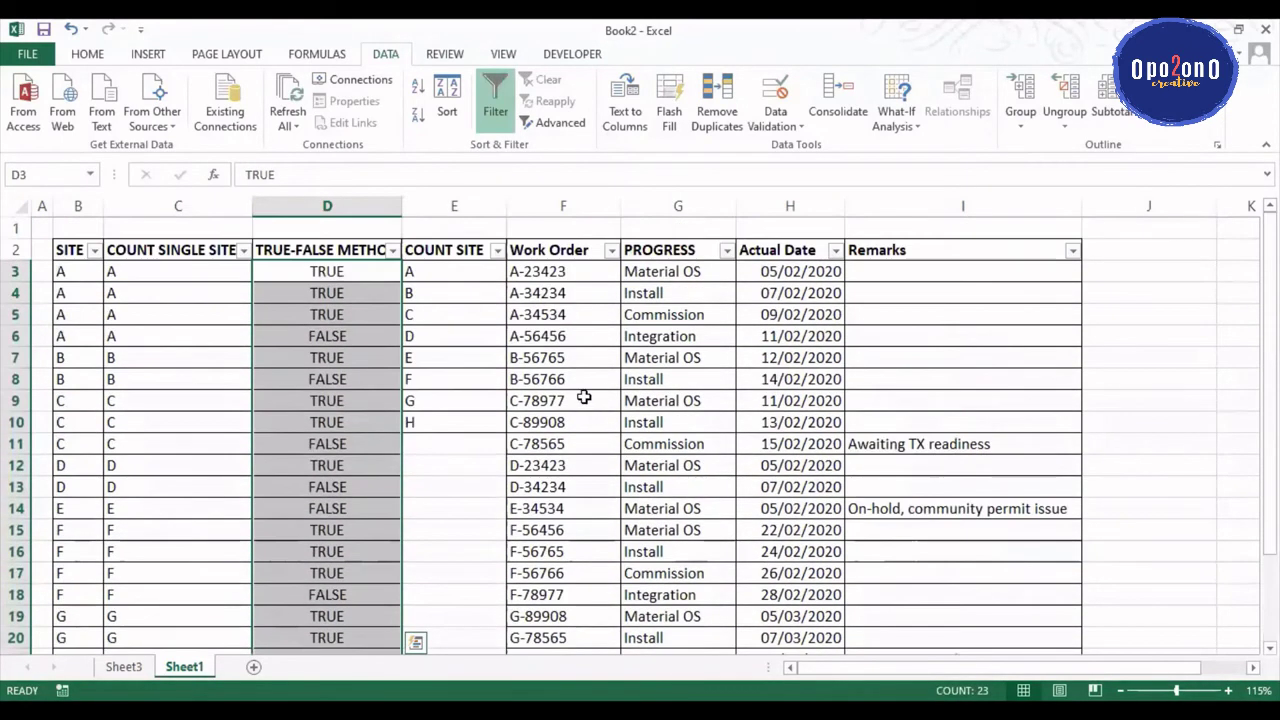
key("ctrl+h")
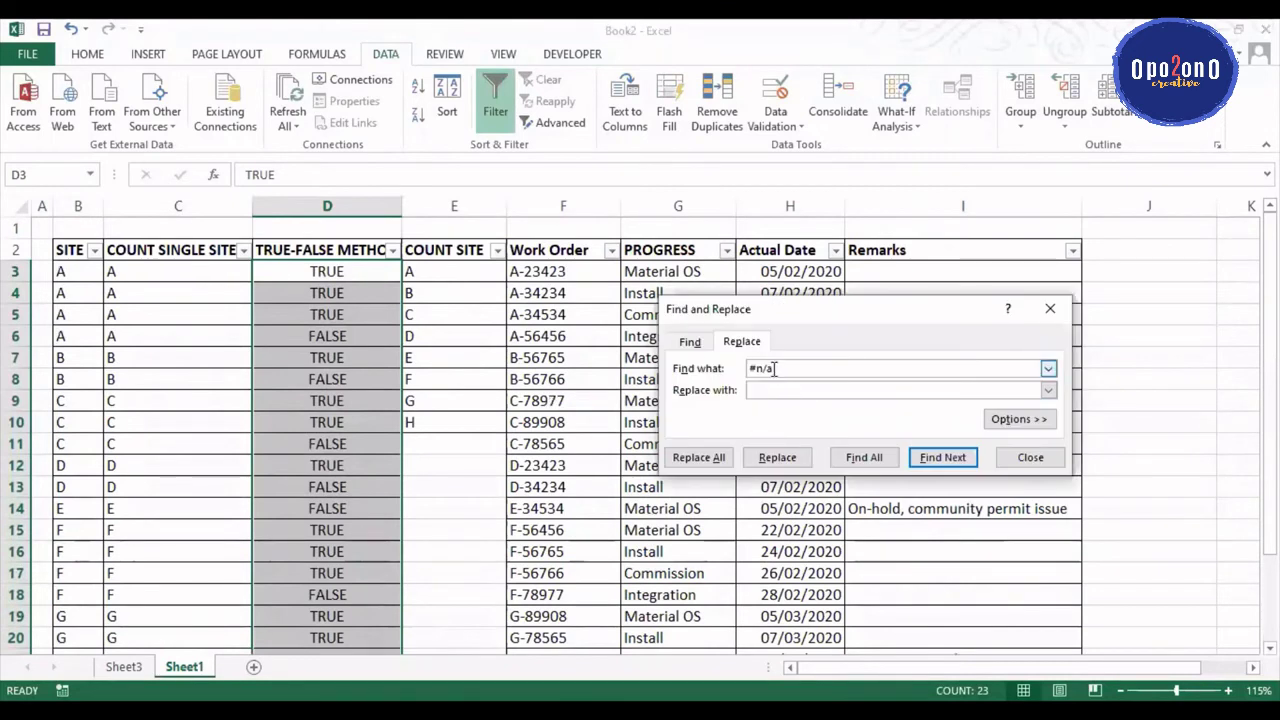
key("BackSpace")
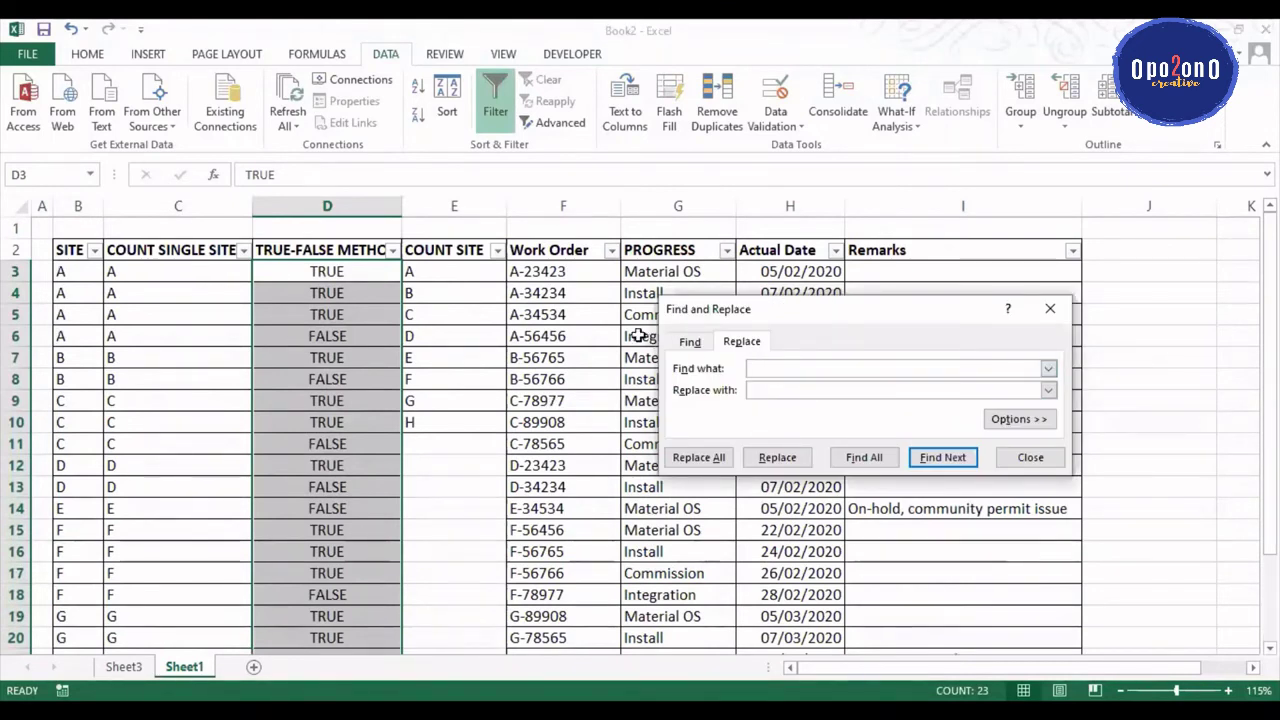
type("TRUE")
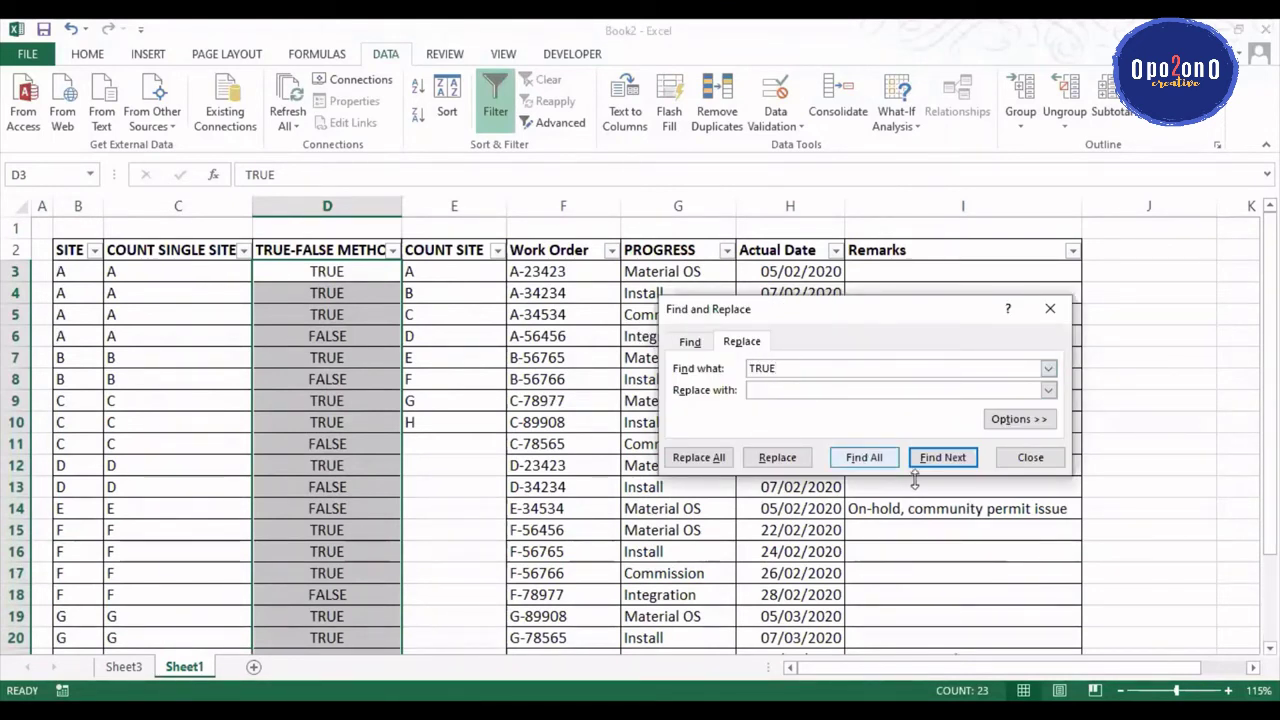
left_click(789, 389)
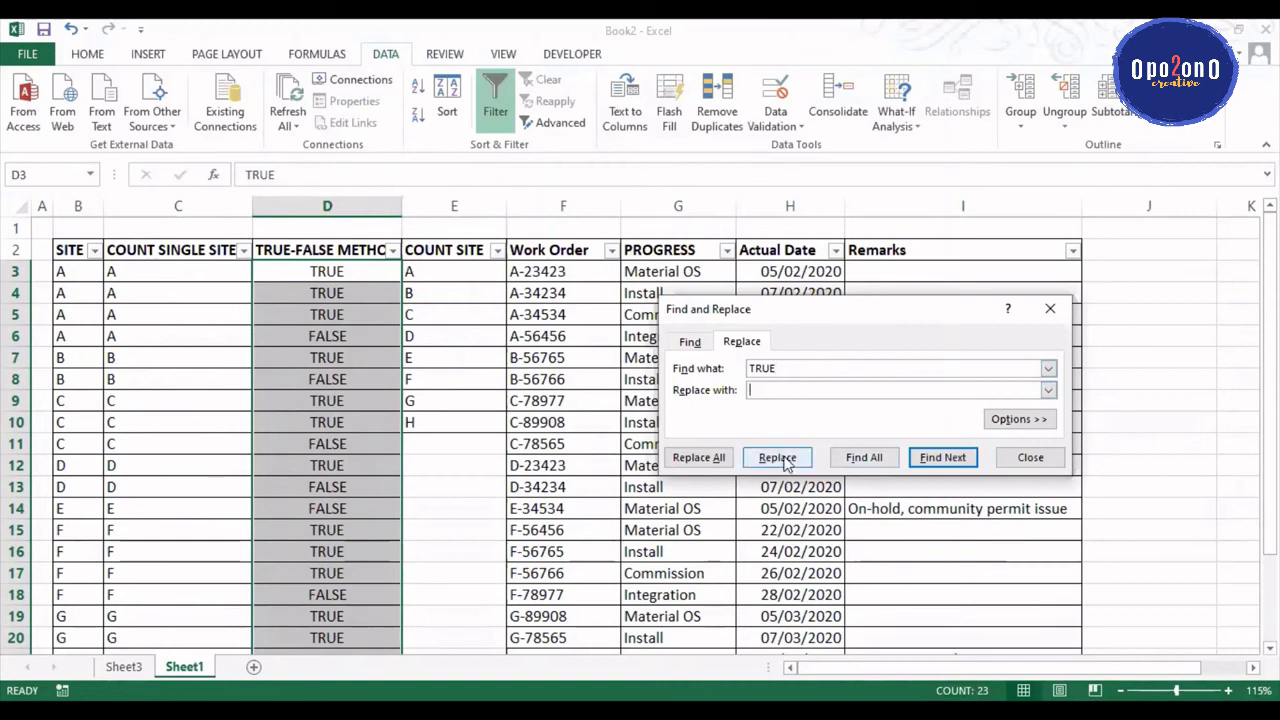
left_click(718, 460)
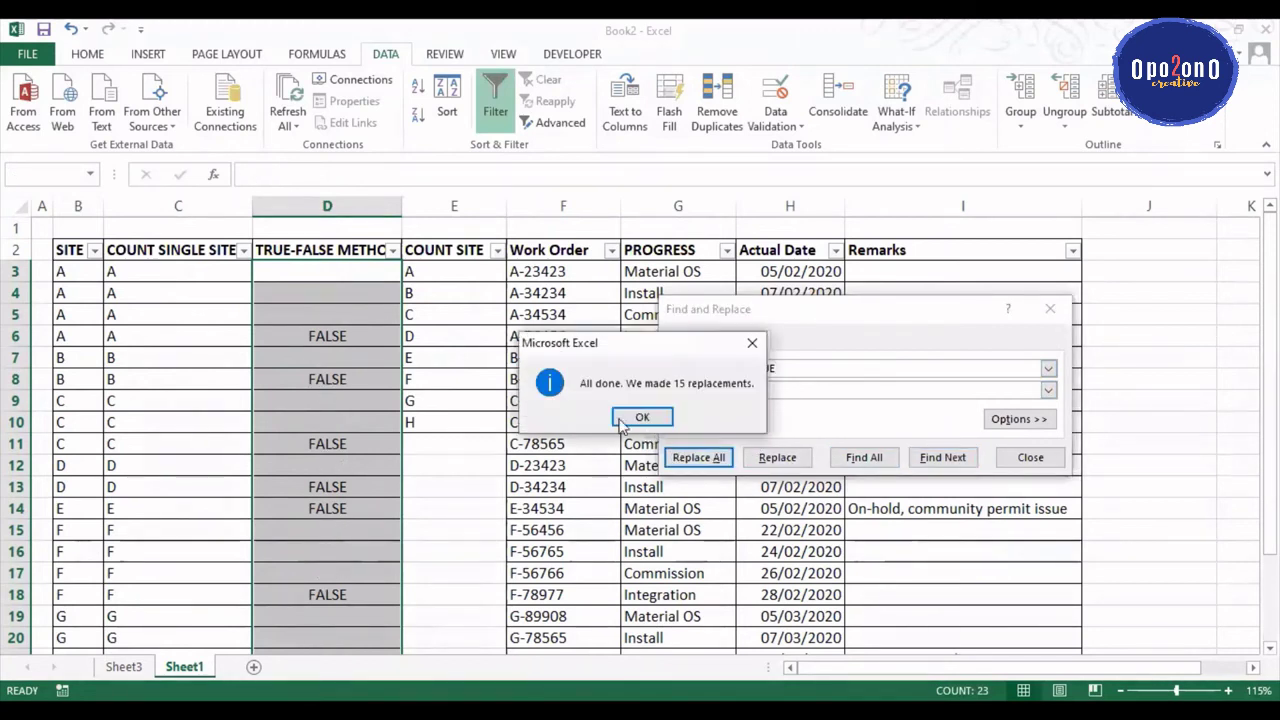
left_click(638, 420)
left_click(1012, 460)
Step: Compare the FALSE entry in row 6 with the SITE and COUNT SINGLE SITE values of site A in rows 3 to 6
left_click(394, 384)
left_click(410, 398)
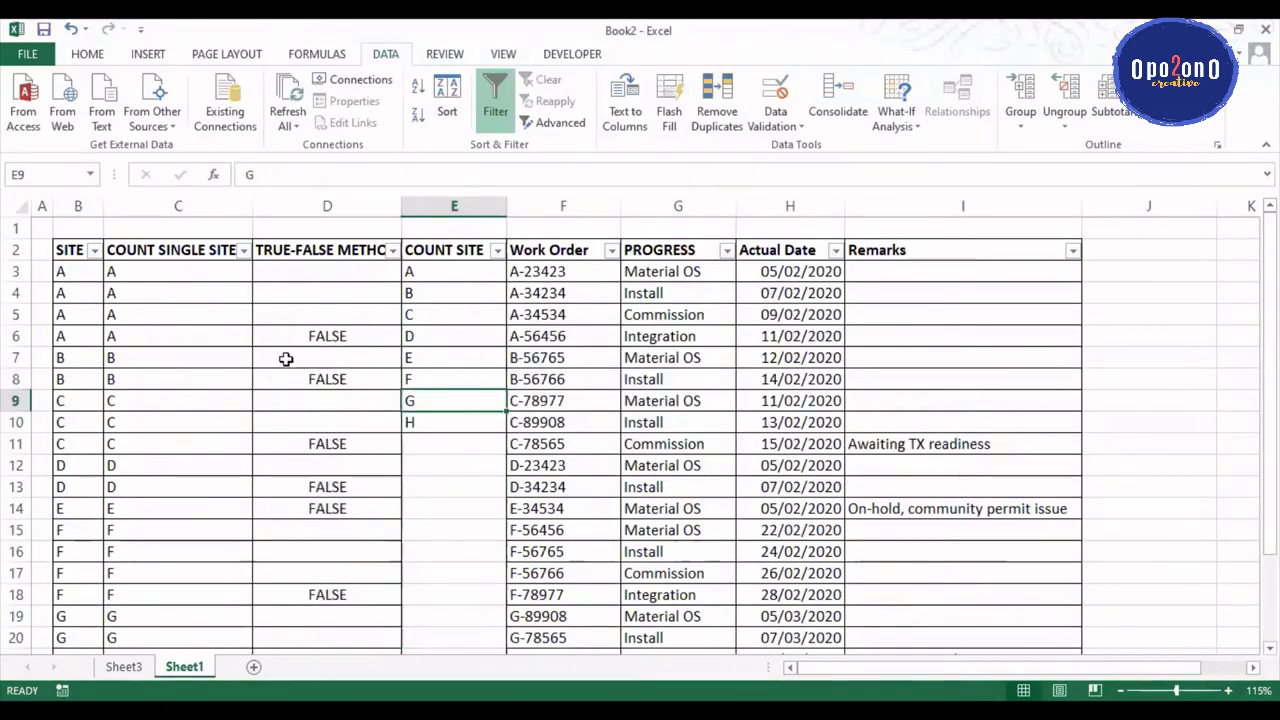
left_click(331, 337)
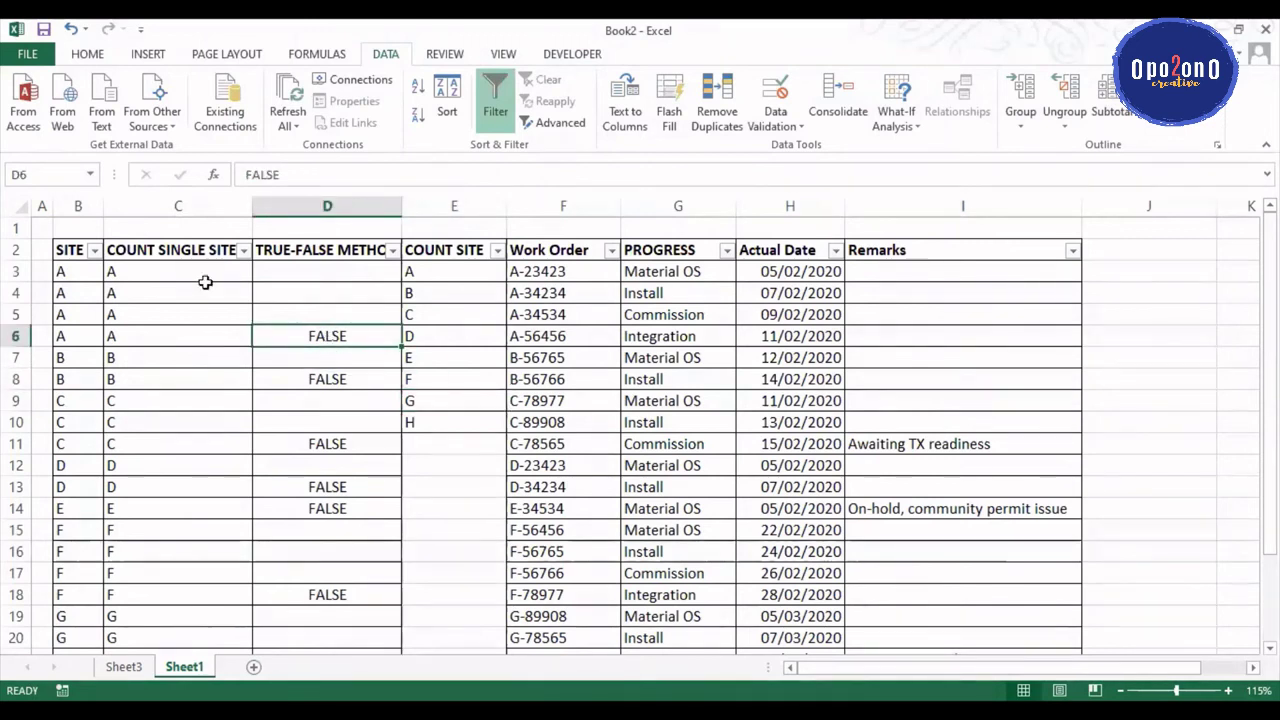
left_click_drag(174, 270, 172, 337)
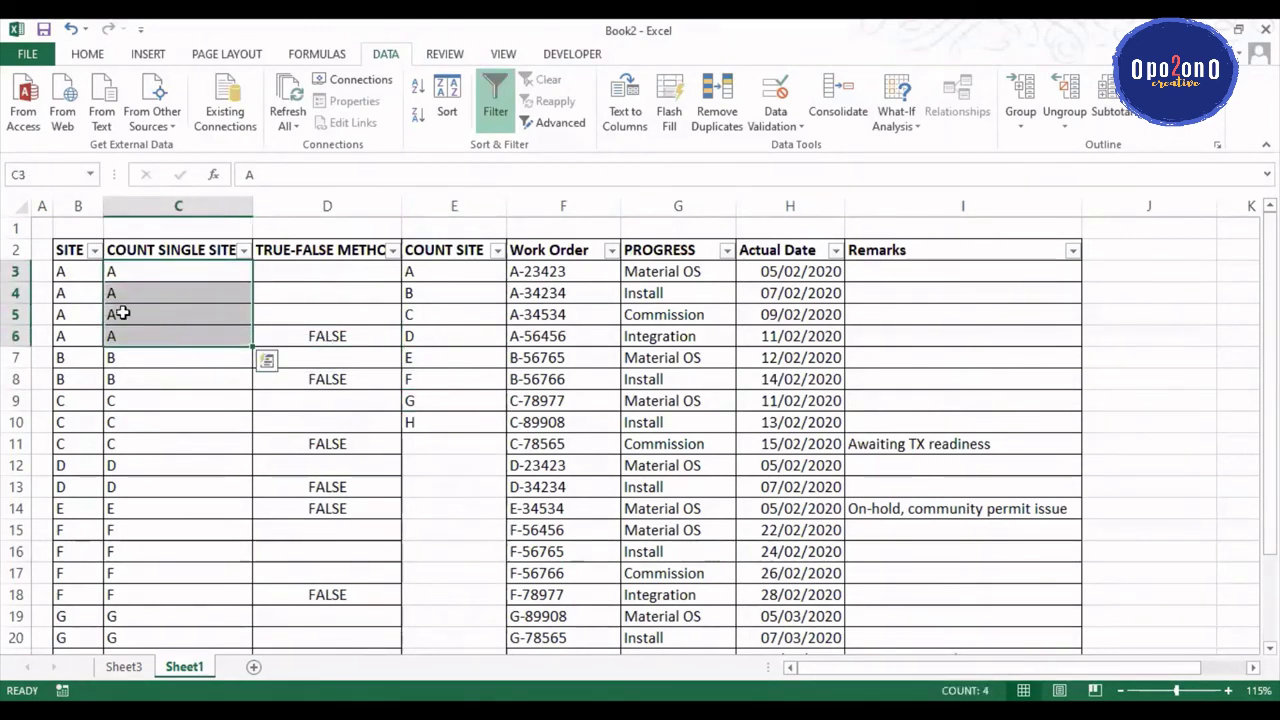
left_click(76, 271)
left_click_drag(76, 271, 77, 337)
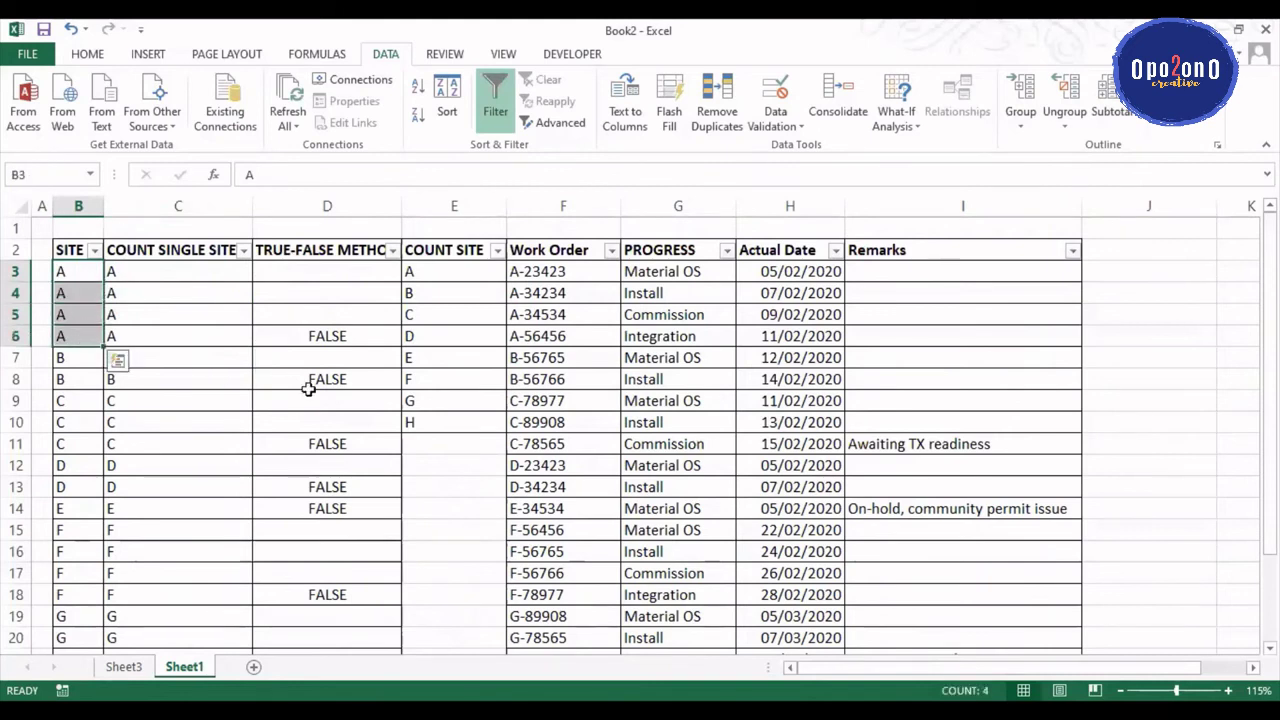
left_click(333, 336)
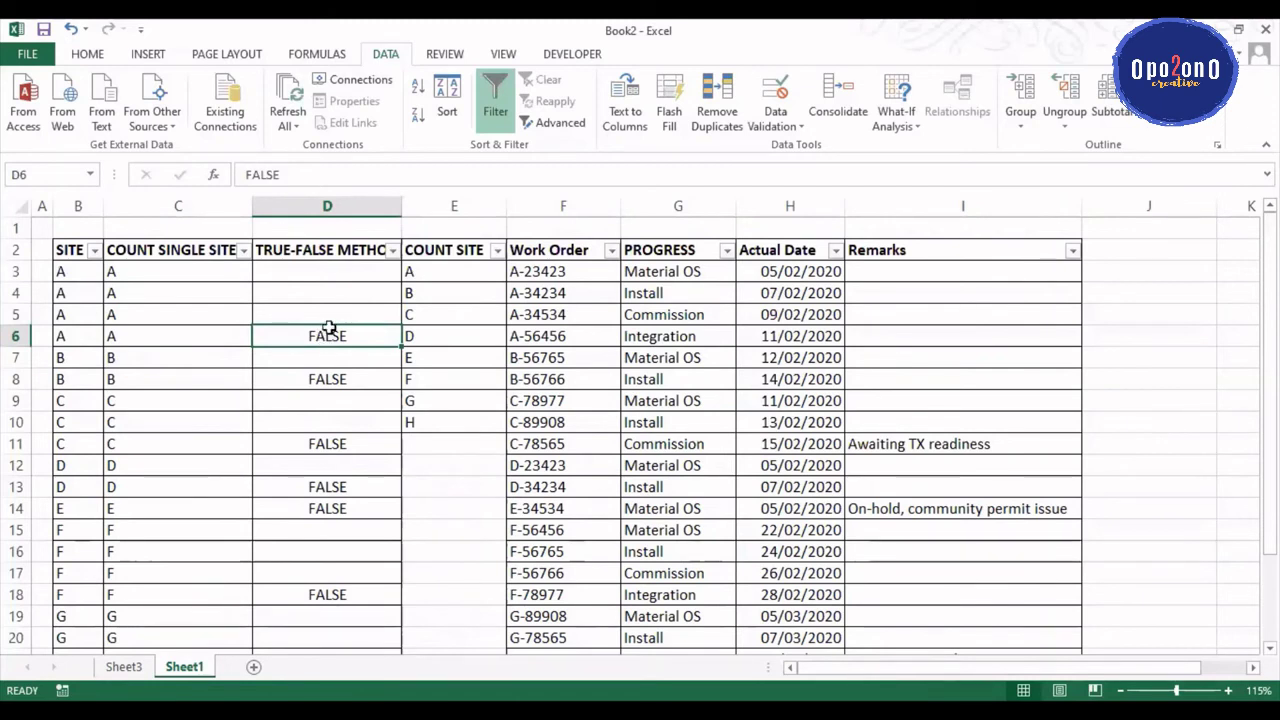
left_click_drag(317, 274, 311, 334)
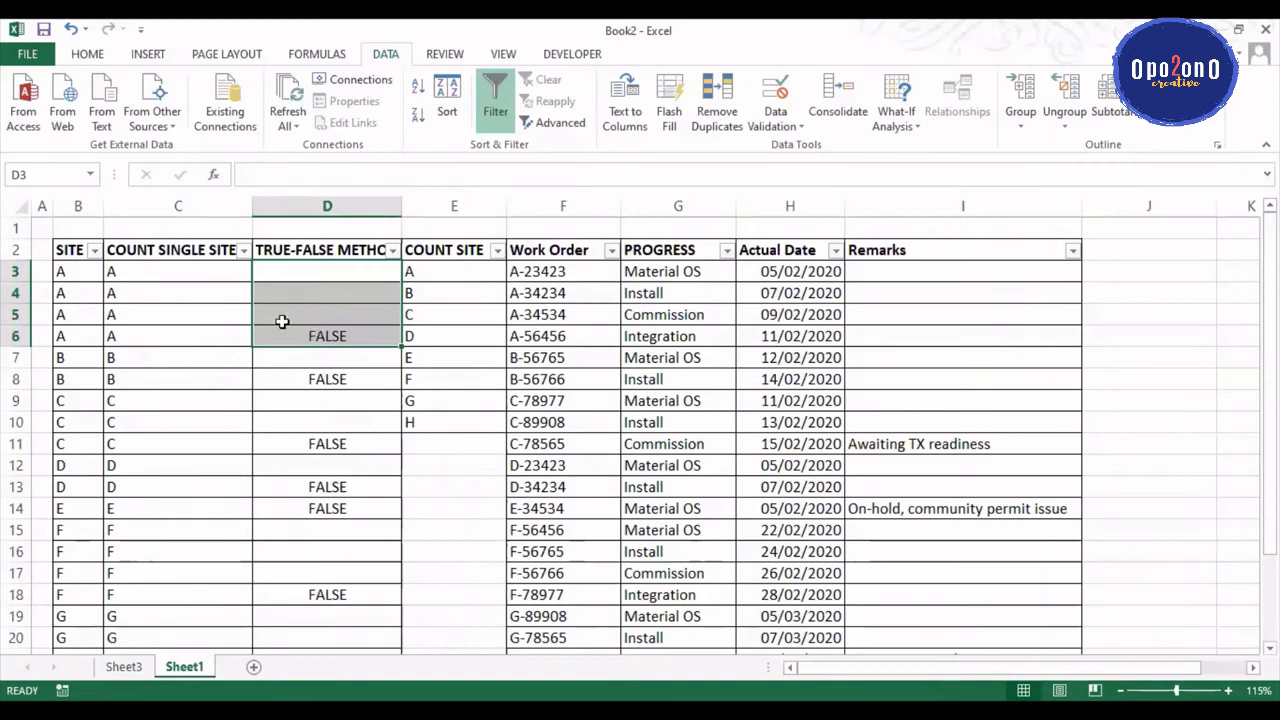
left_click(185, 443)
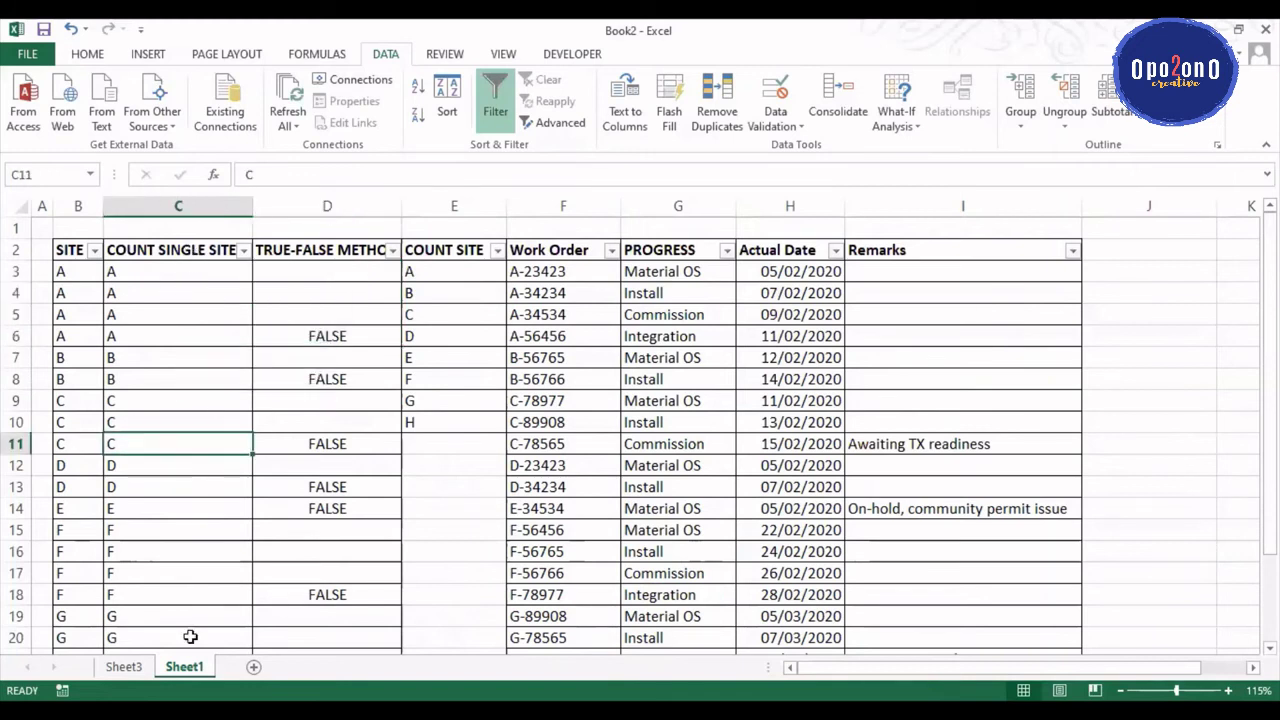
Step: Refresh the upper pivot table on Sheet3 and add the TRUE-FALSE METHOD field to its values as a count
left_click(130, 667)
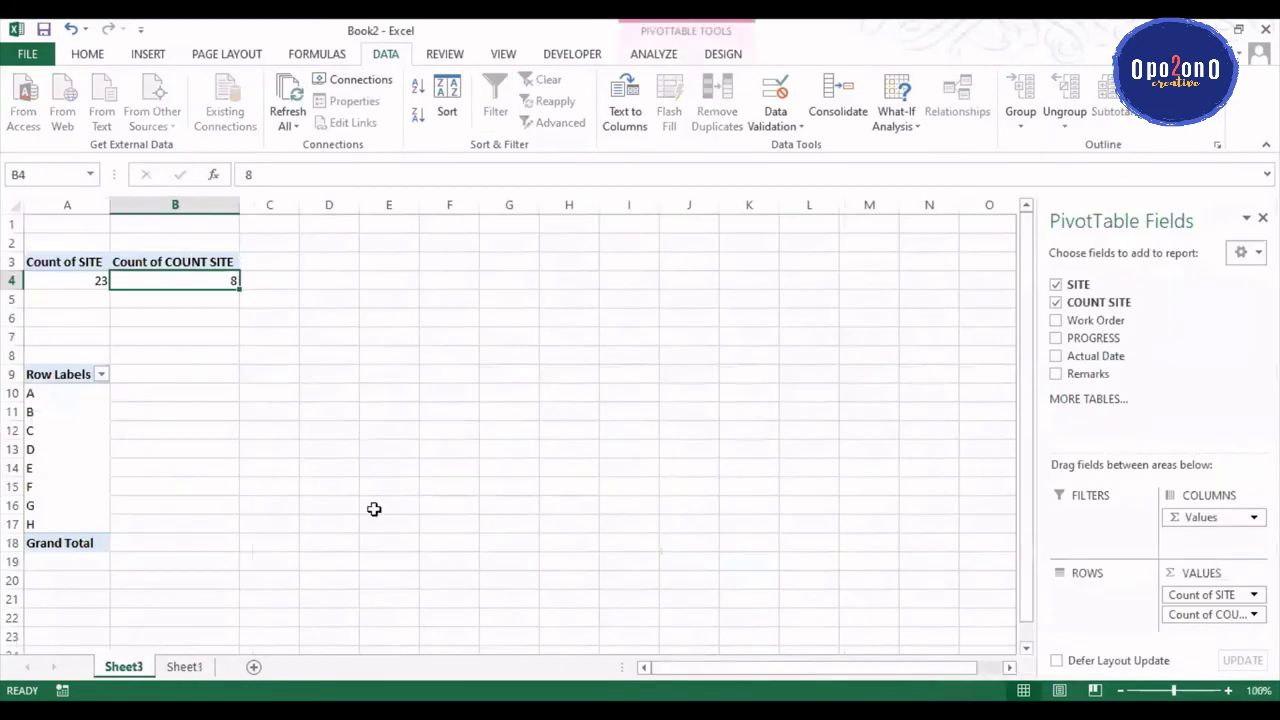
right_click(177, 273)
left_click(230, 353)
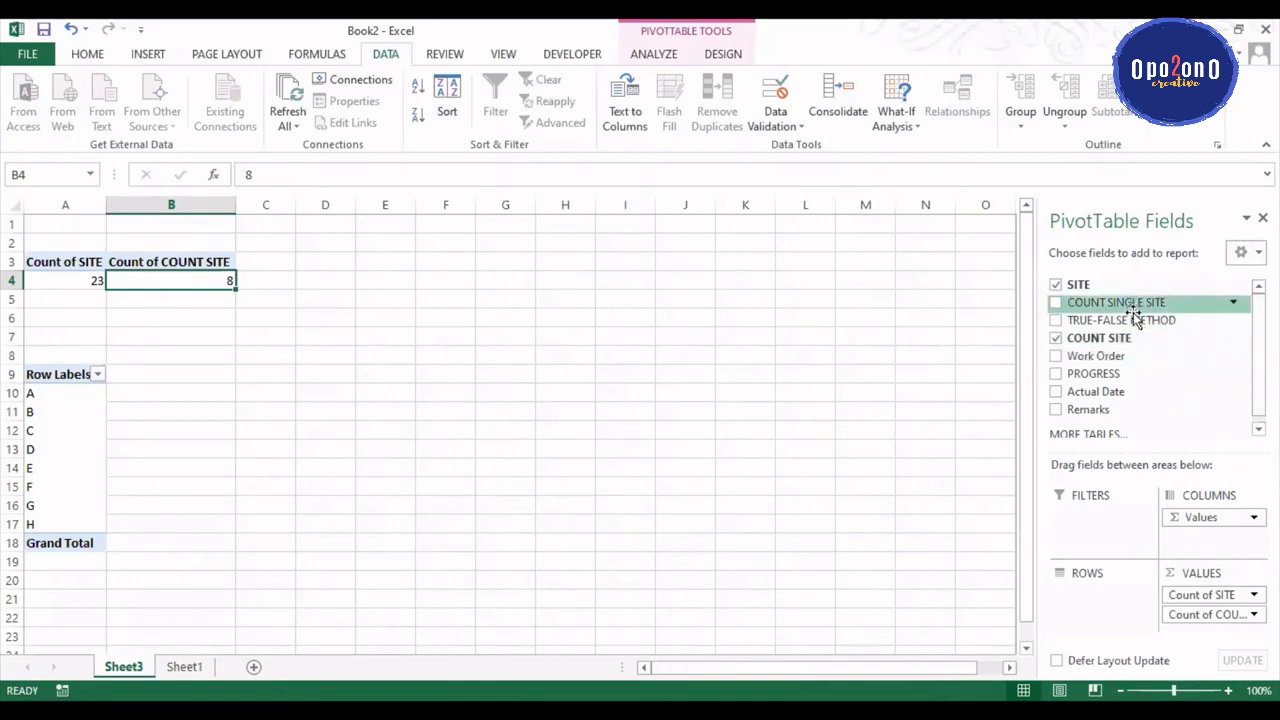
left_click_drag(1135, 320, 1243, 628)
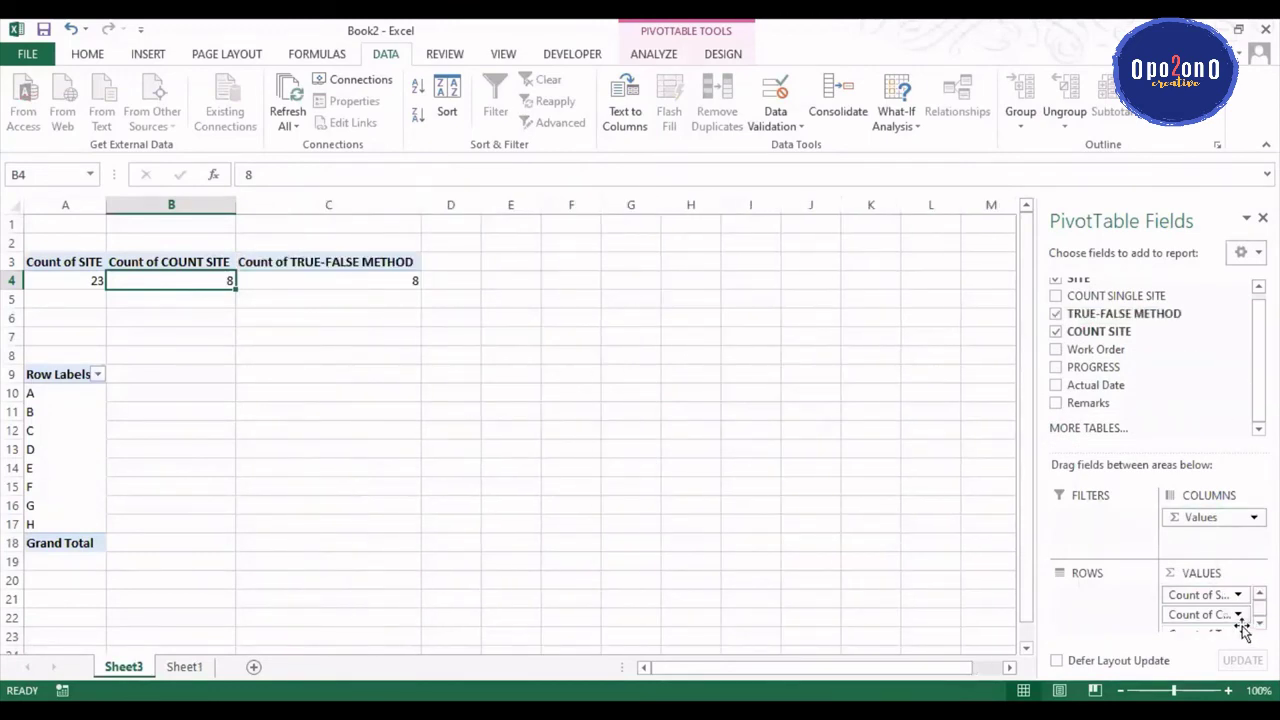
Step: Compare the pivot table's counts of COUNT SITE and TRUE-FALSE METHOD
left_click(354, 278)
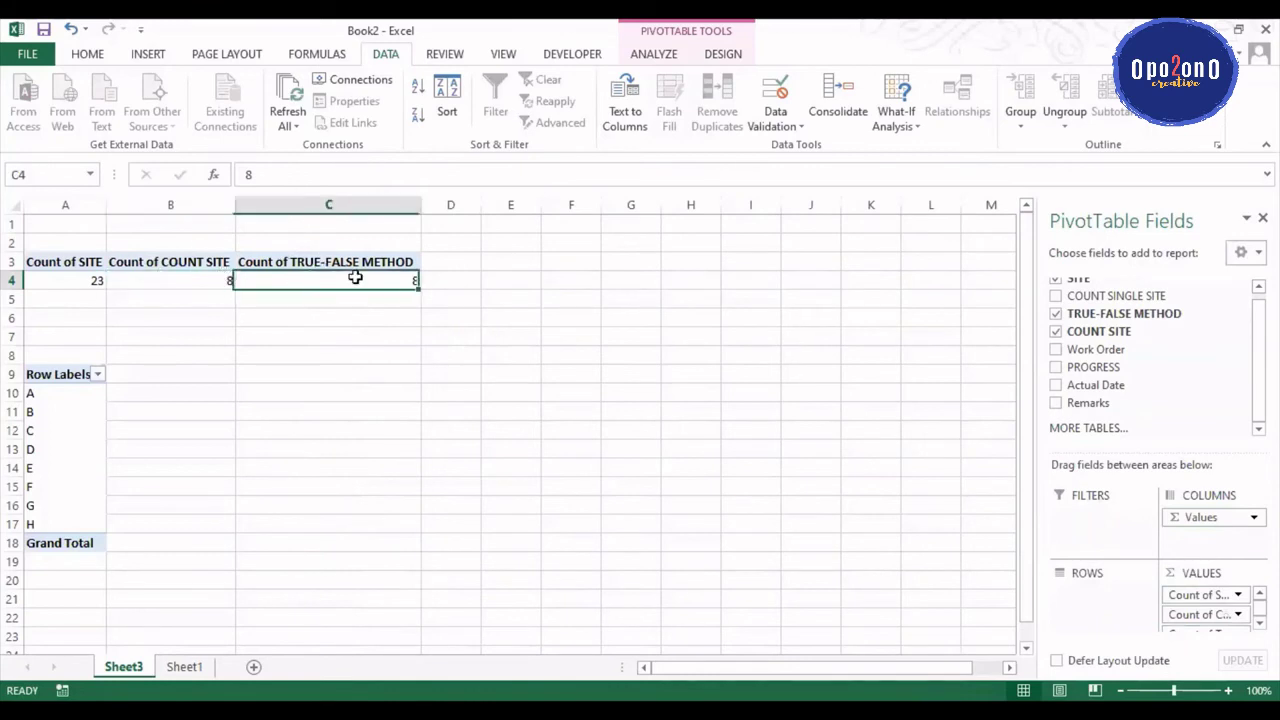
left_click(261, 335)
left_click(130, 278)
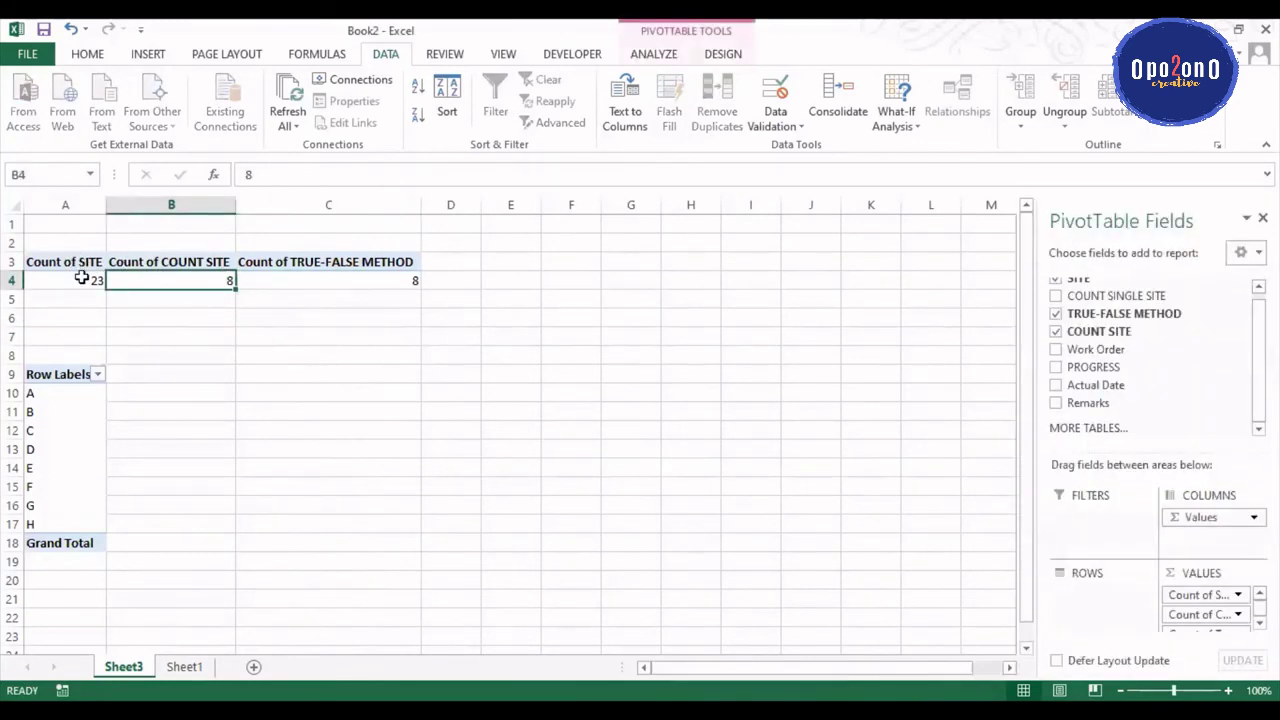
left_click(355, 293)
left_click(350, 278)
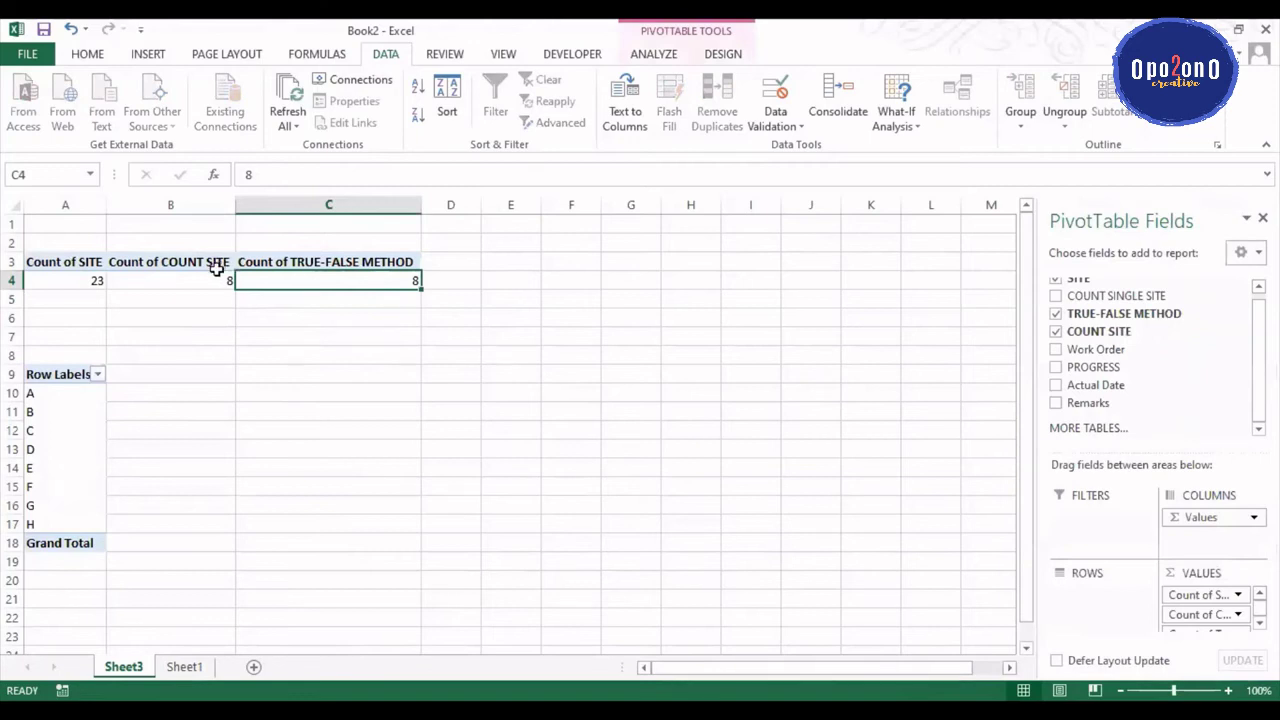
left_click(284, 301)
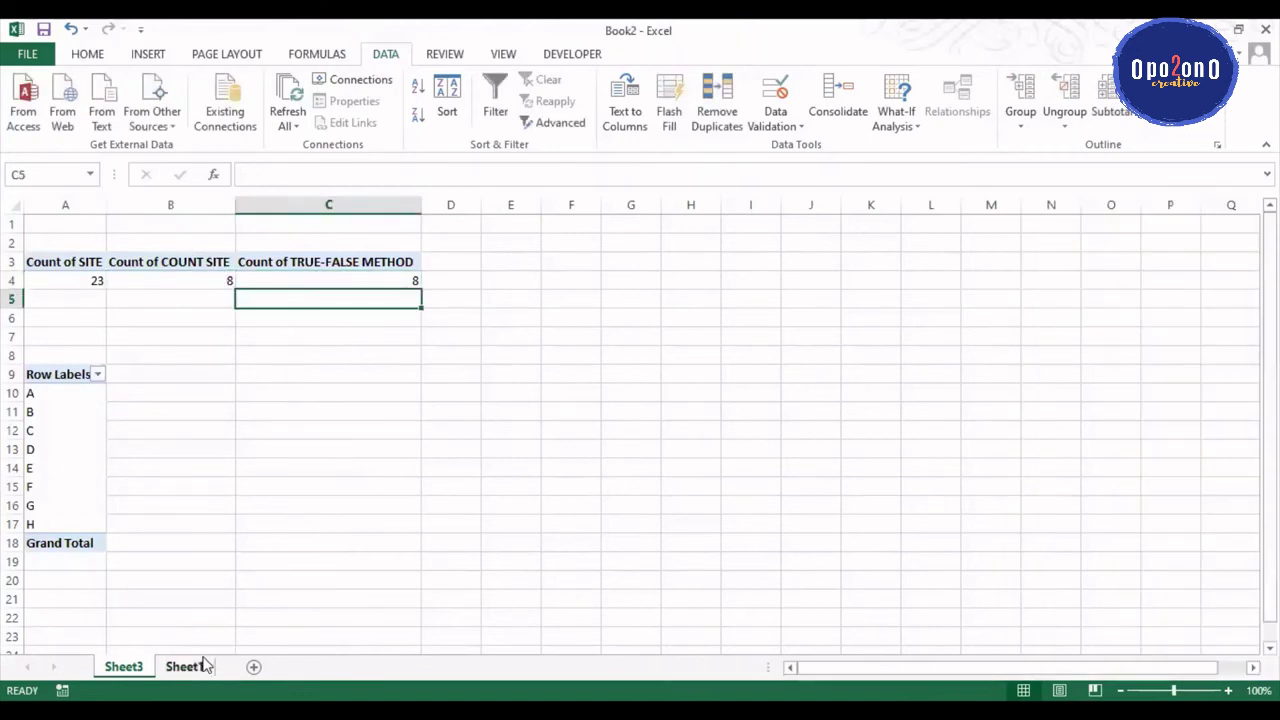
Step: Review site A's SITE, COUNT SINGLE SITE and TRUE-FALSE METHOD cells in rows 3 to 6 on Sheet1
left_click(200, 666)
left_click_drag(142, 270, 148, 330)
left_click_drag(309, 337, 58, 268)
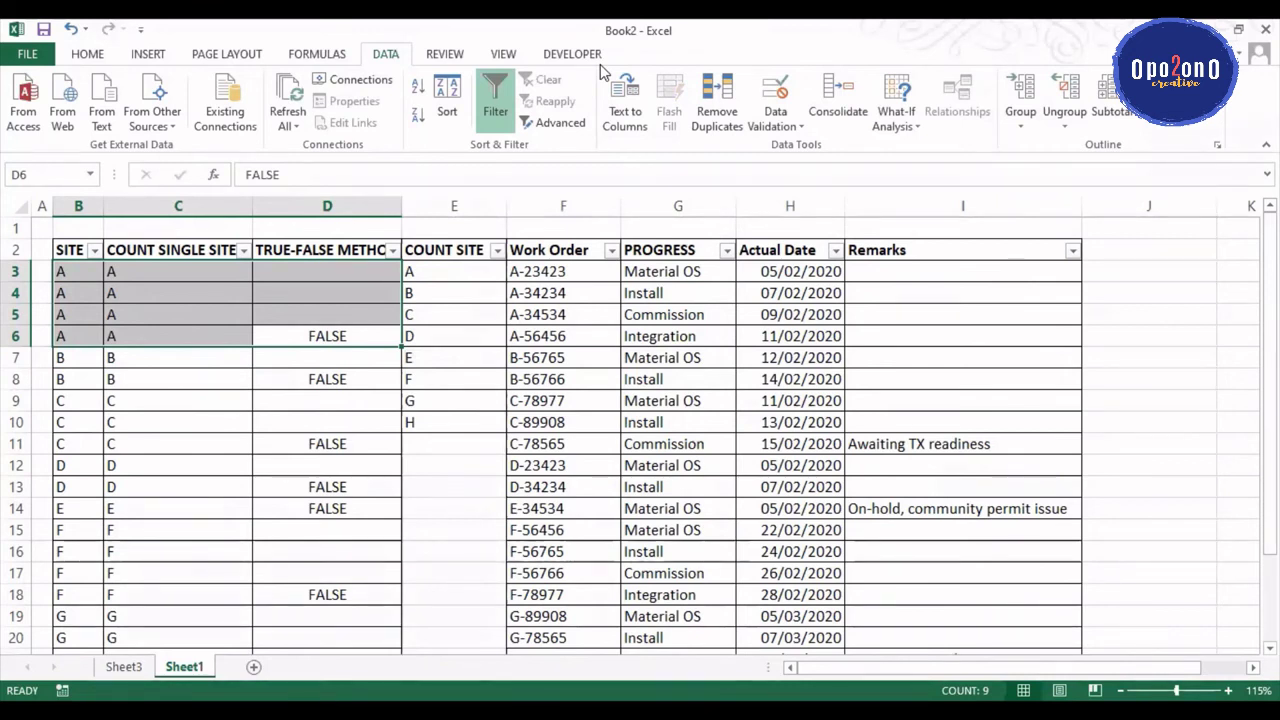
Step: Annotate the screen with a red pen: tick COUNT SITE entries A to F and link the FALSE cells in rows 6 and 8 to their sites
key("ctrl+2")
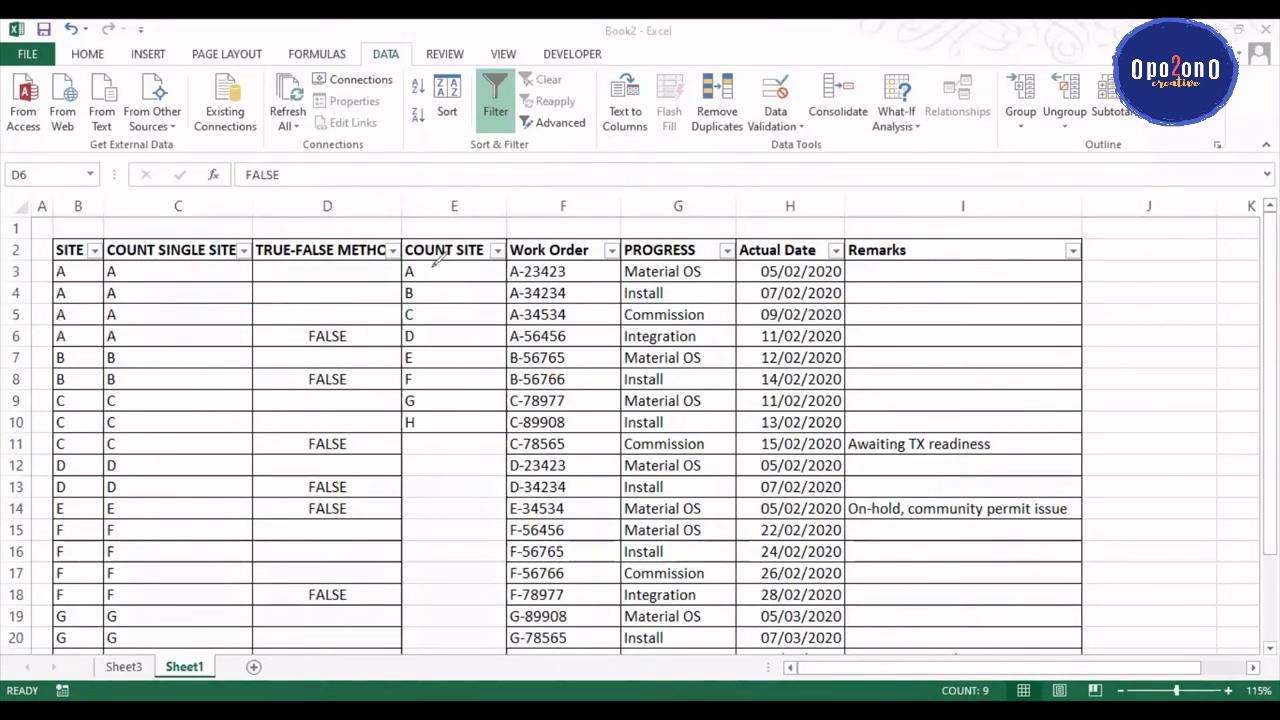
mouse_move(431, 268)
left_mouse_down()
mouse_move(476, 287)
mouse_move(464, 373)
left_mouse_up()
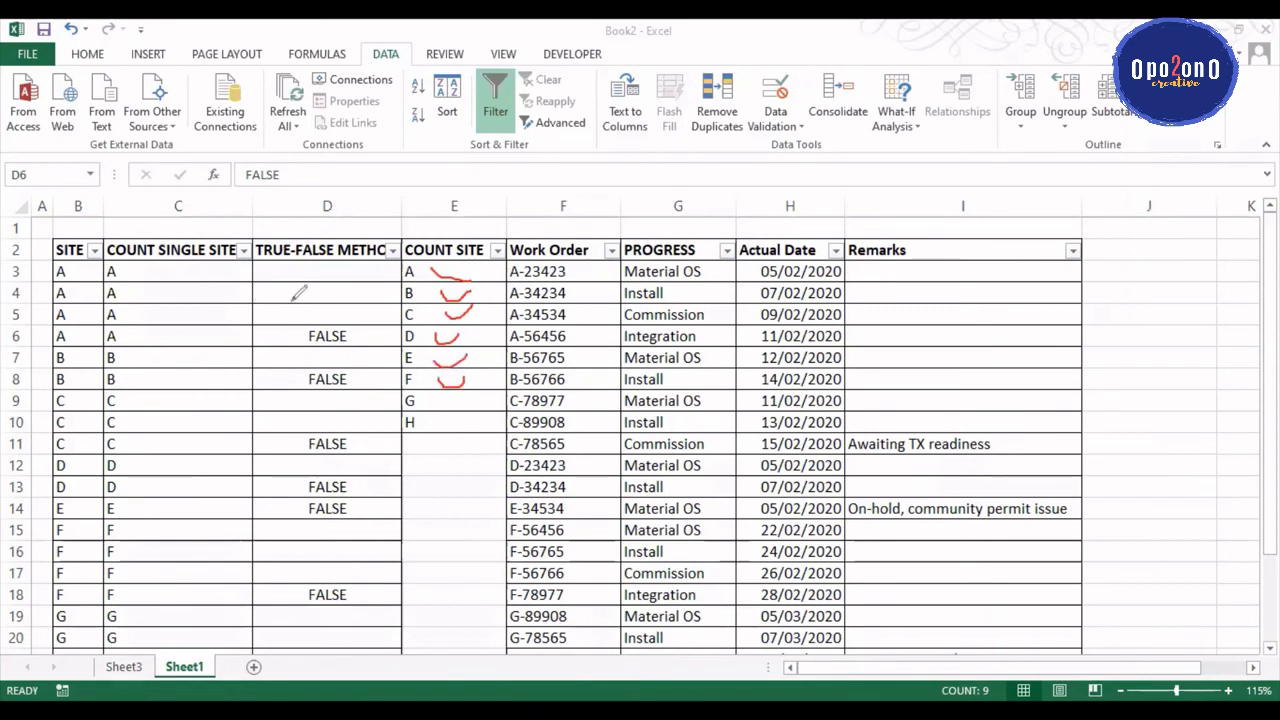
mouse_move(357, 291)
left_mouse_down()
mouse_move(200, 272)
mouse_move(165, 297)
mouse_move(128, 287)
left_mouse_up()
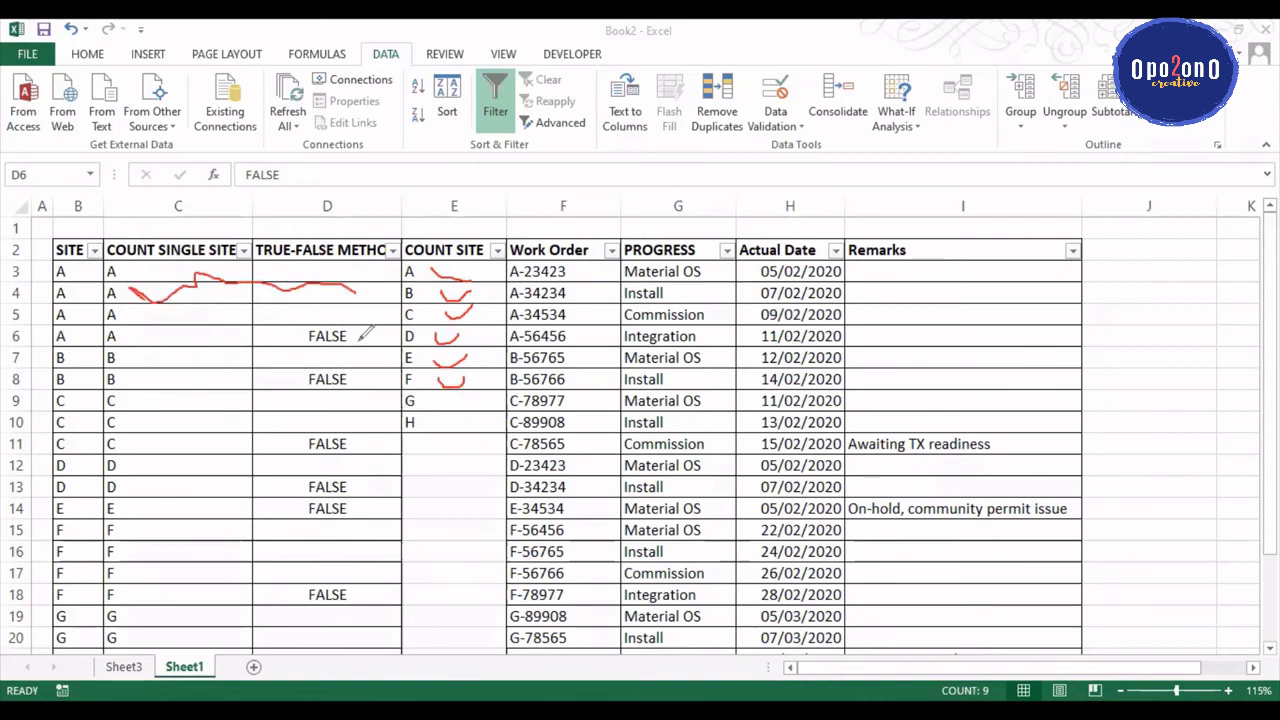
mouse_move(358, 292)
left_mouse_down()
mouse_move(300, 285)
mouse_move(312, 350)
mouse_move(366, 328)
left_mouse_up()
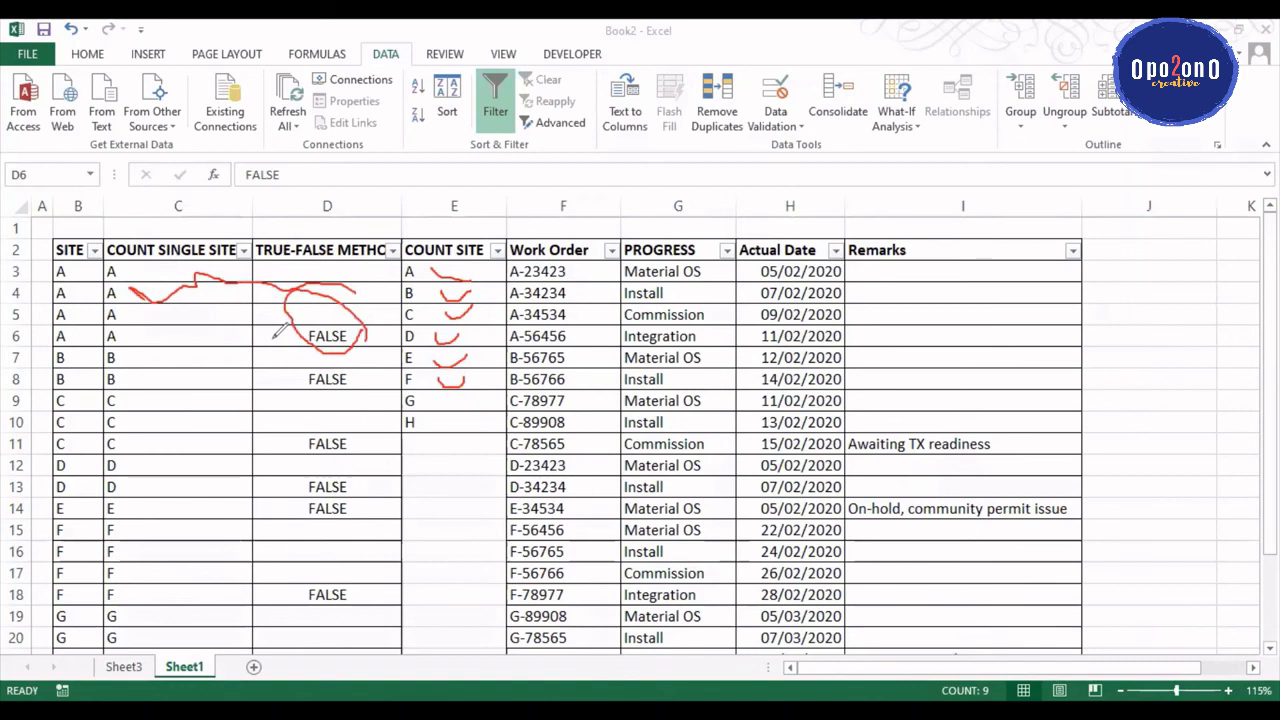
mouse_move(271, 338)
left_mouse_down()
mouse_move(206, 348)
mouse_move(136, 330)
mouse_move(152, 342)
left_mouse_up()
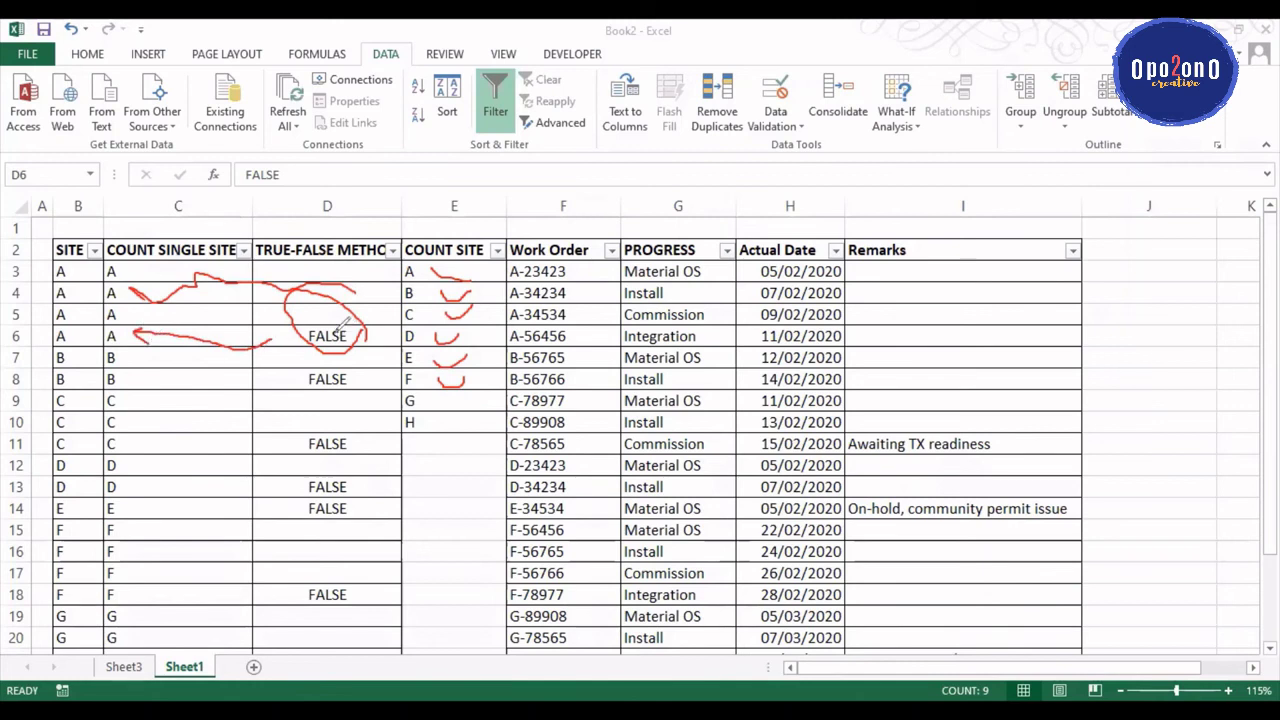
left_click_drag(287, 378, 190, 366)
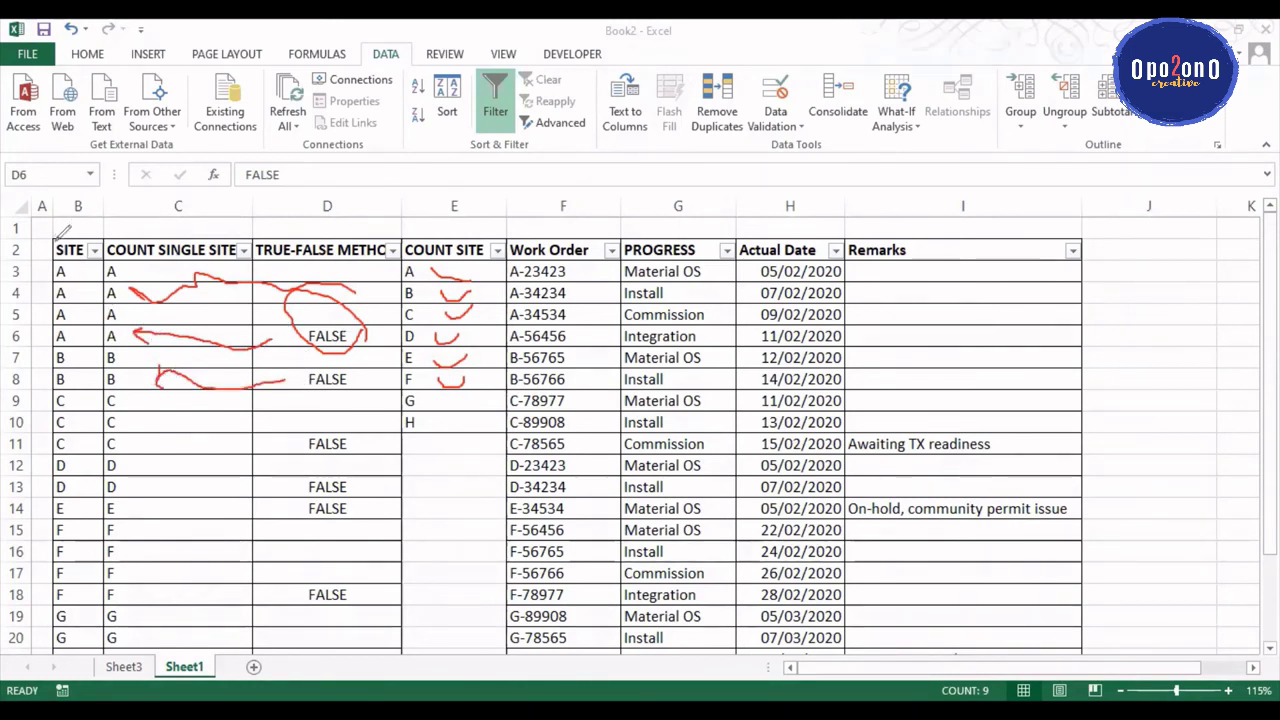
Step: Circle the SITE header and tick the FALSE cells in rows 8, 11, 13 and 14 in red, then erase all the pen marks
mouse_move(60, 229)
left_mouse_down()
mouse_move(100, 238)
mouse_move(58, 231)
left_mouse_up()
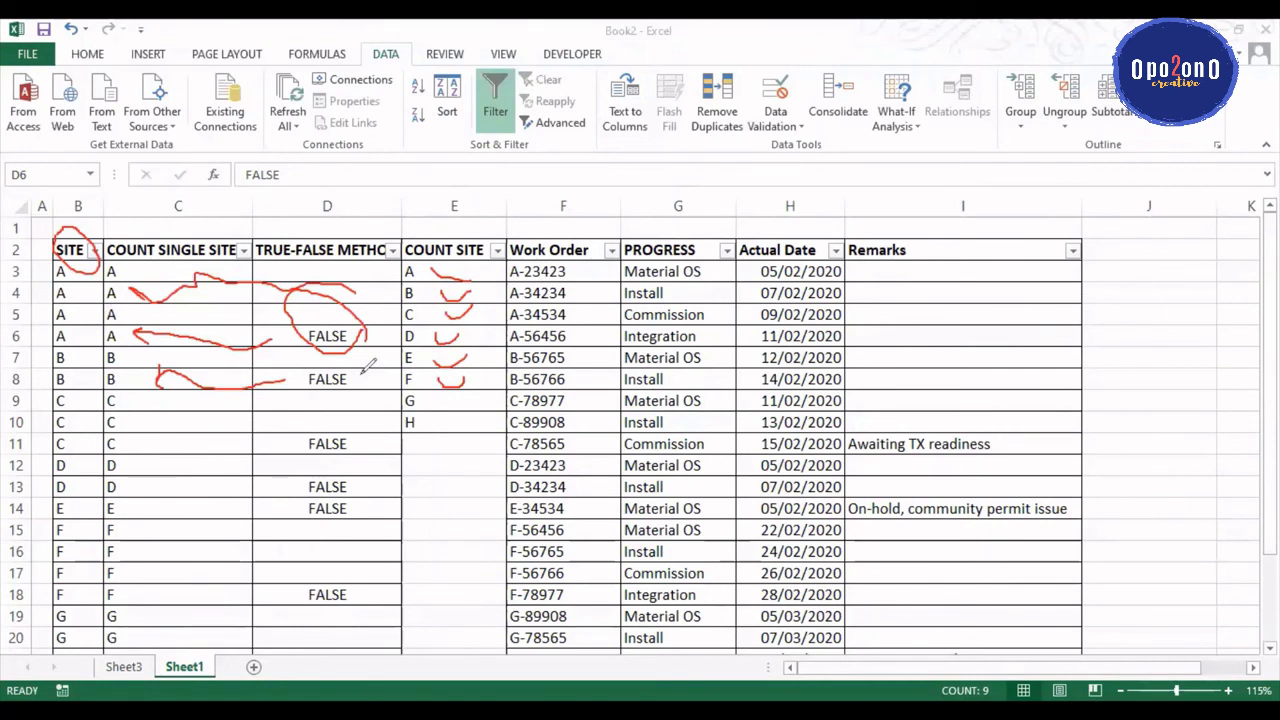
left_click_drag(363, 375, 399, 377)
left_click_drag(371, 440, 391, 430)
left_click_drag(358, 502, 390, 507)
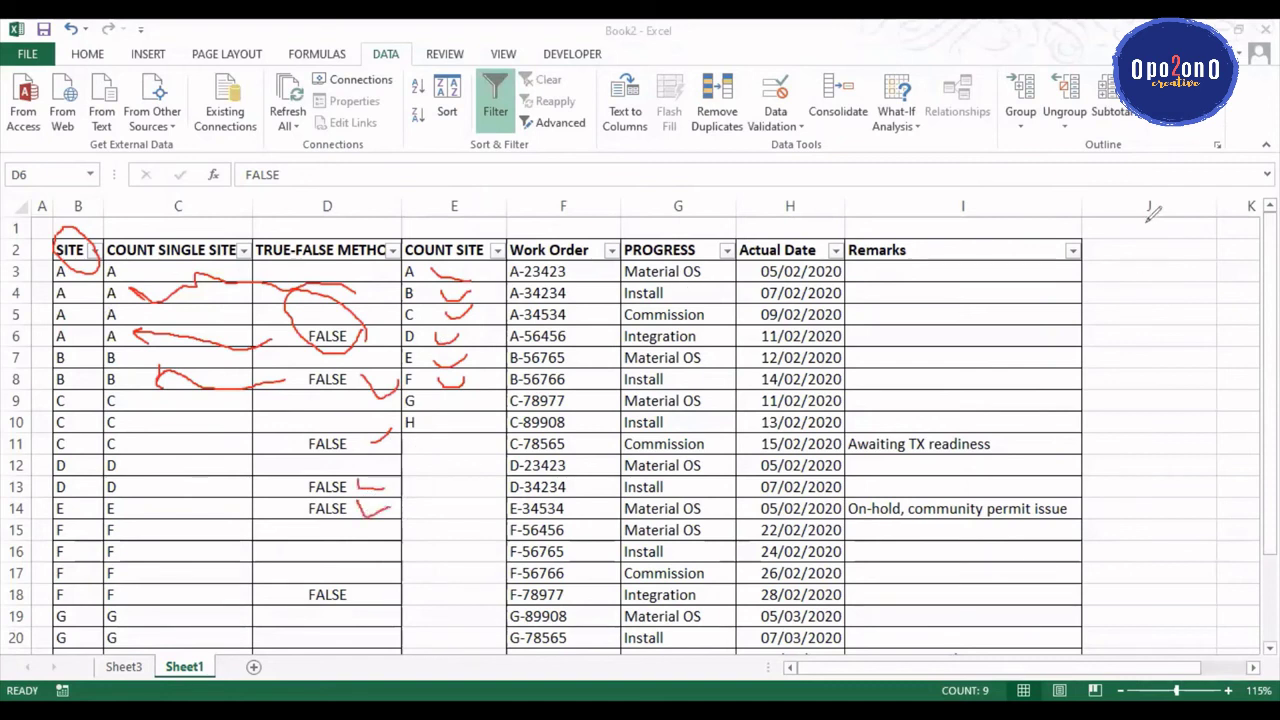
key("e")
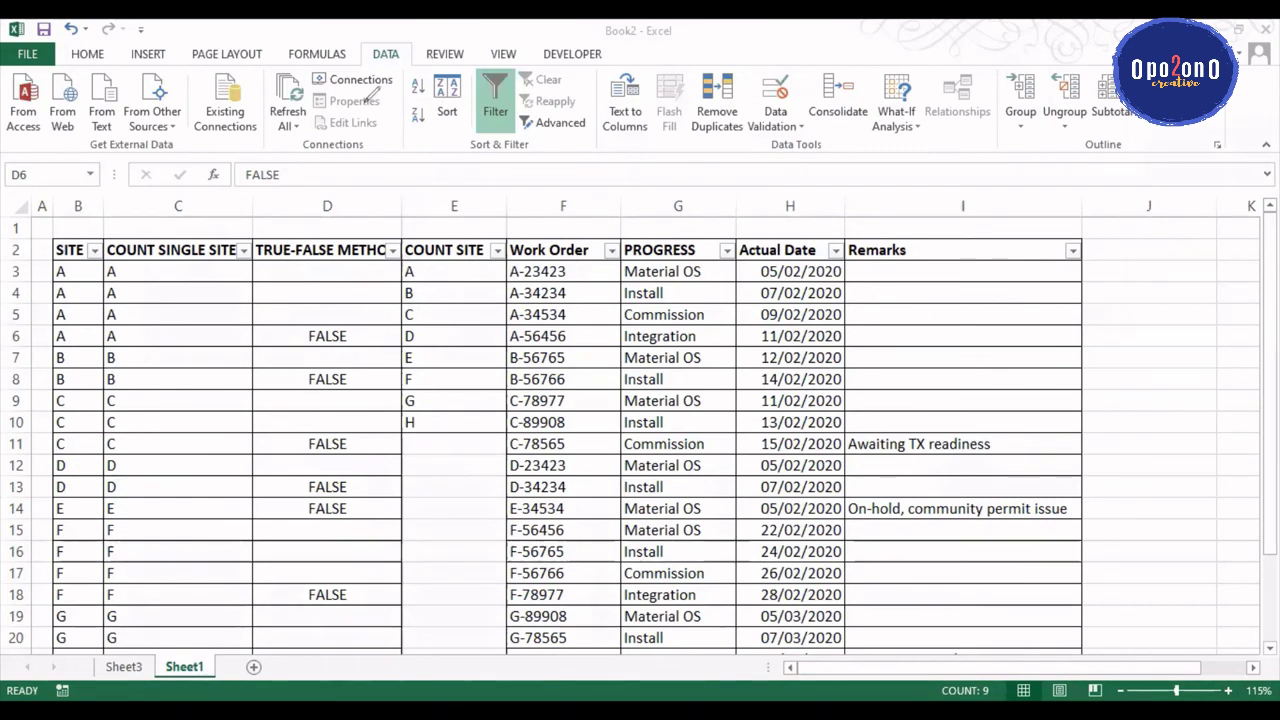
Step: Circle DATA, Remove Duplicates and the COUNT SITE list in red pen, tick its entries and label that column 1
mouse_move(405, 36)
left_mouse_down()
mouse_move(420, 62)
mouse_move(414, 40)
left_mouse_up()
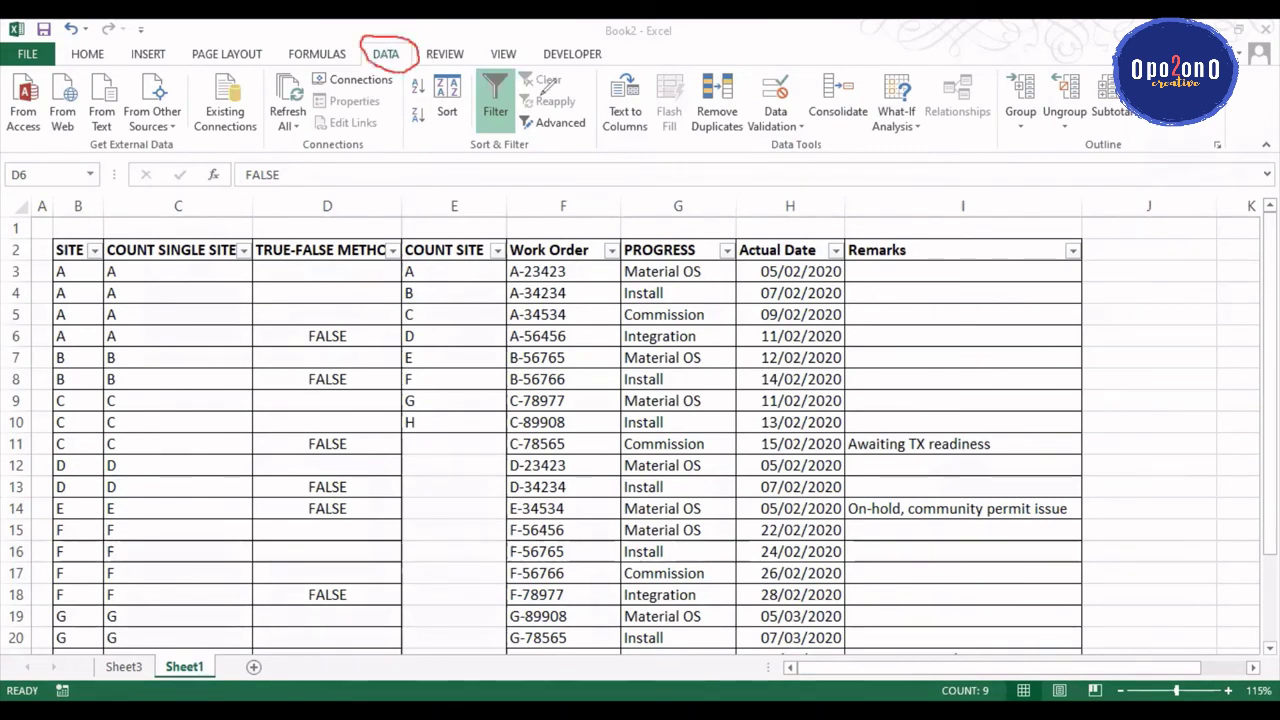
mouse_move(738, 62)
left_mouse_down()
mouse_move(683, 100)
mouse_move(740, 146)
mouse_move(755, 100)
mouse_move(741, 57)
left_mouse_up()
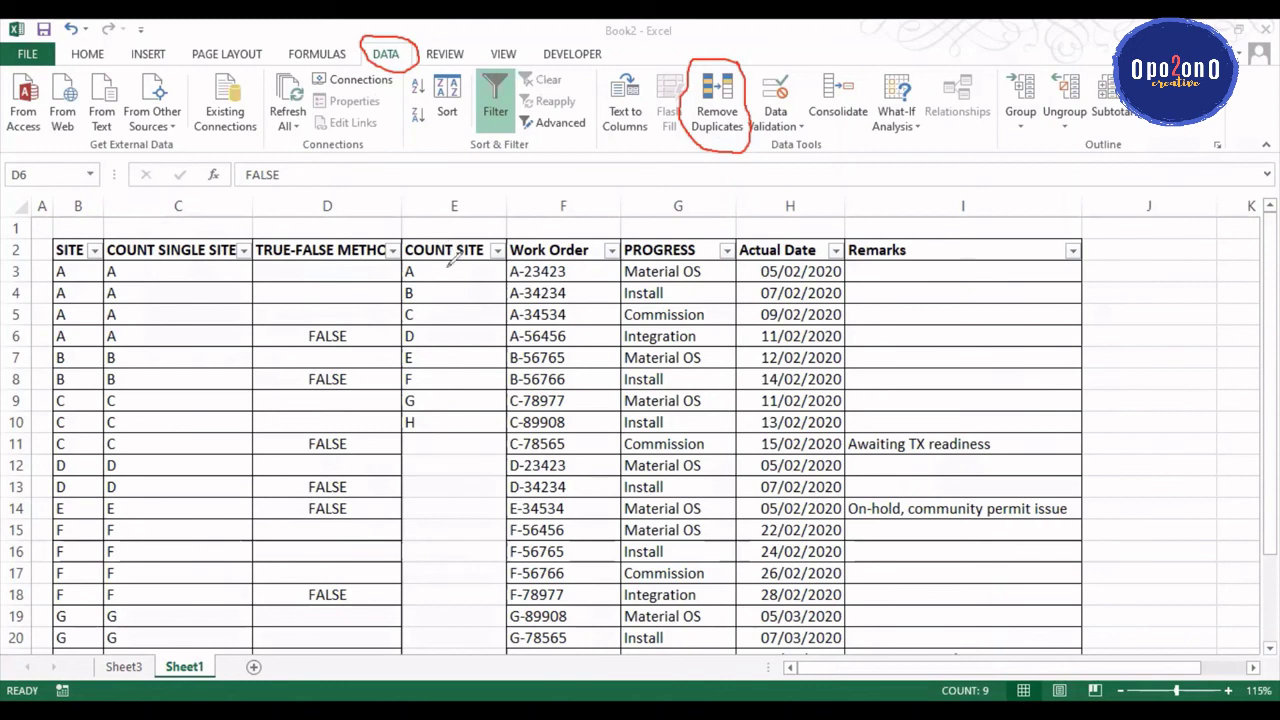
mouse_move(445, 264)
left_mouse_down()
mouse_move(392, 248)
mouse_move(408, 428)
mouse_move(424, 441)
mouse_move(432, 245)
mouse_move(481, 282)
mouse_move(515, 279)
left_mouse_up()
mouse_move(488, 310)
left_mouse_down()
mouse_move(510, 301)
mouse_move(497, 341)
left_mouse_up()
left_click_drag(497, 341, 512, 335)
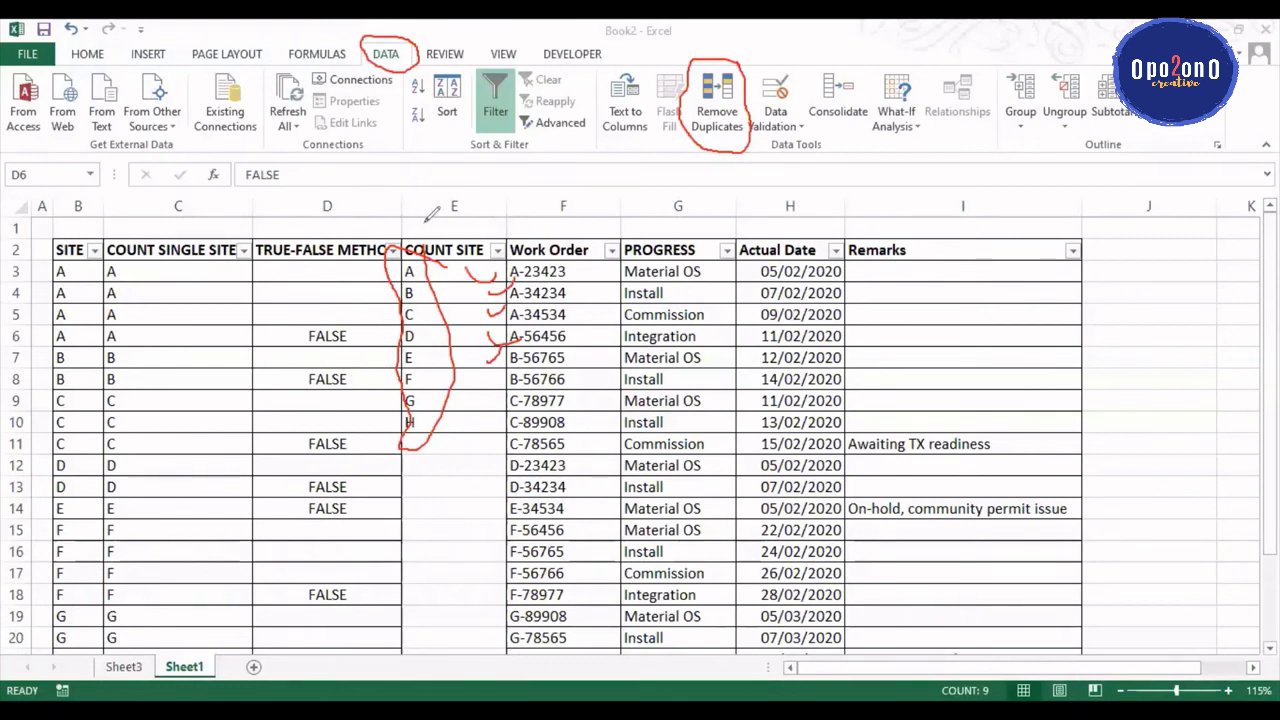
left_click_drag(426, 222, 428, 234)
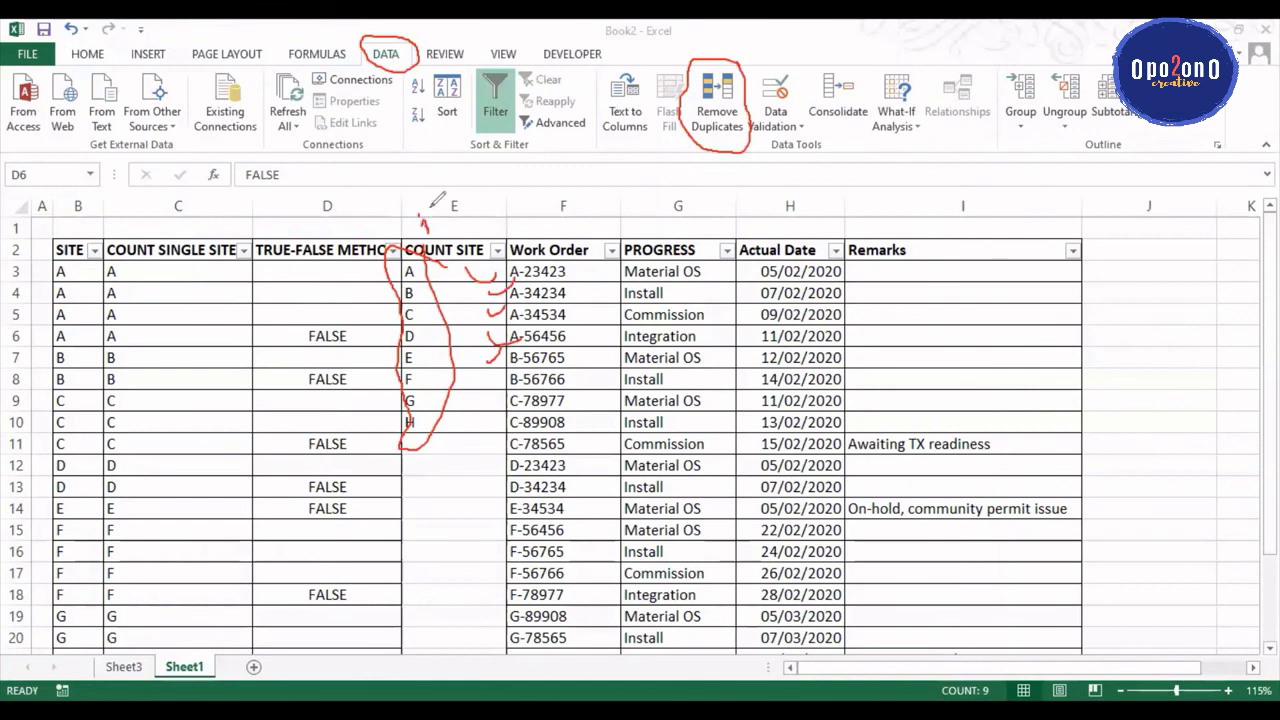
Step: Label the TRUE-FALSE METHOD column 2, circle its row 6 FALSE, link it to site A, tick SITE entries, and end the pen annotation
left_click_drag(303, 226, 331, 237)
mouse_move(322, 271)
left_mouse_down()
mouse_move(321, 306)
mouse_move(340, 297)
mouse_move(300, 322)
mouse_move(330, 360)
mouse_move(363, 335)
mouse_move(350, 316)
left_mouse_up()
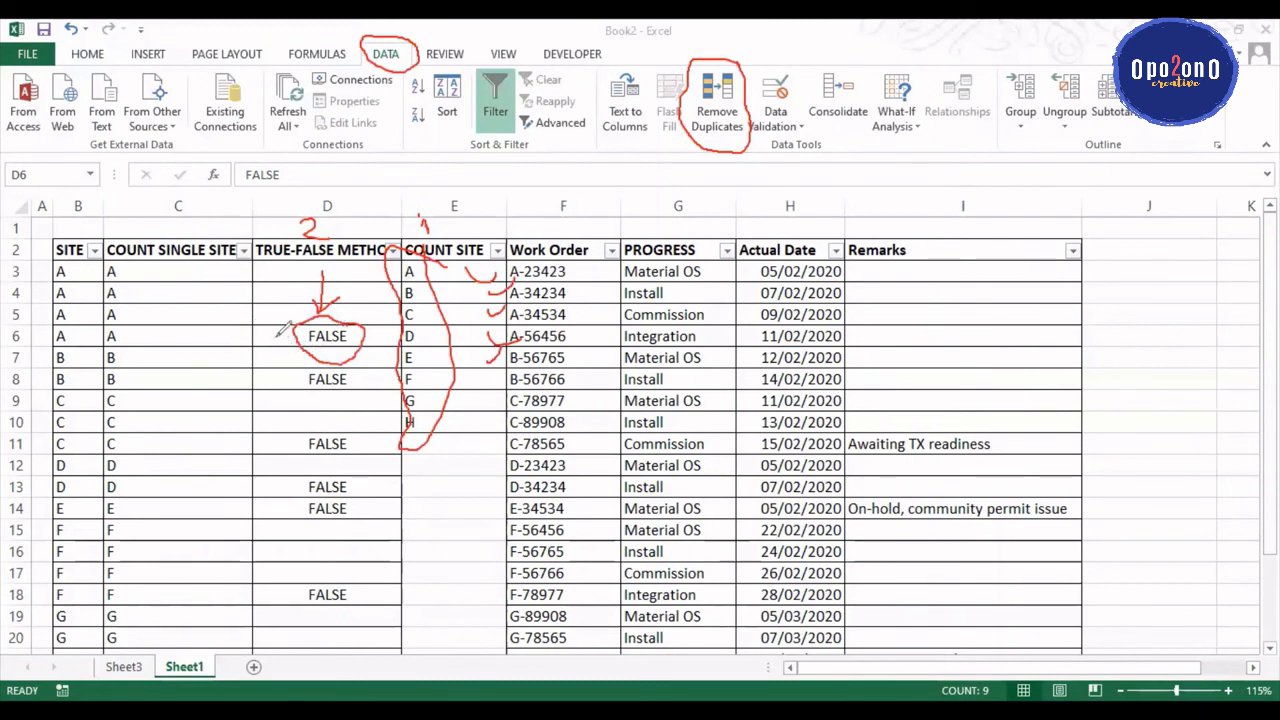
mouse_move(278, 336)
left_mouse_down()
mouse_move(150, 336)
mouse_move(156, 318)
mouse_move(142, 336)
mouse_move(166, 343)
left_mouse_up()
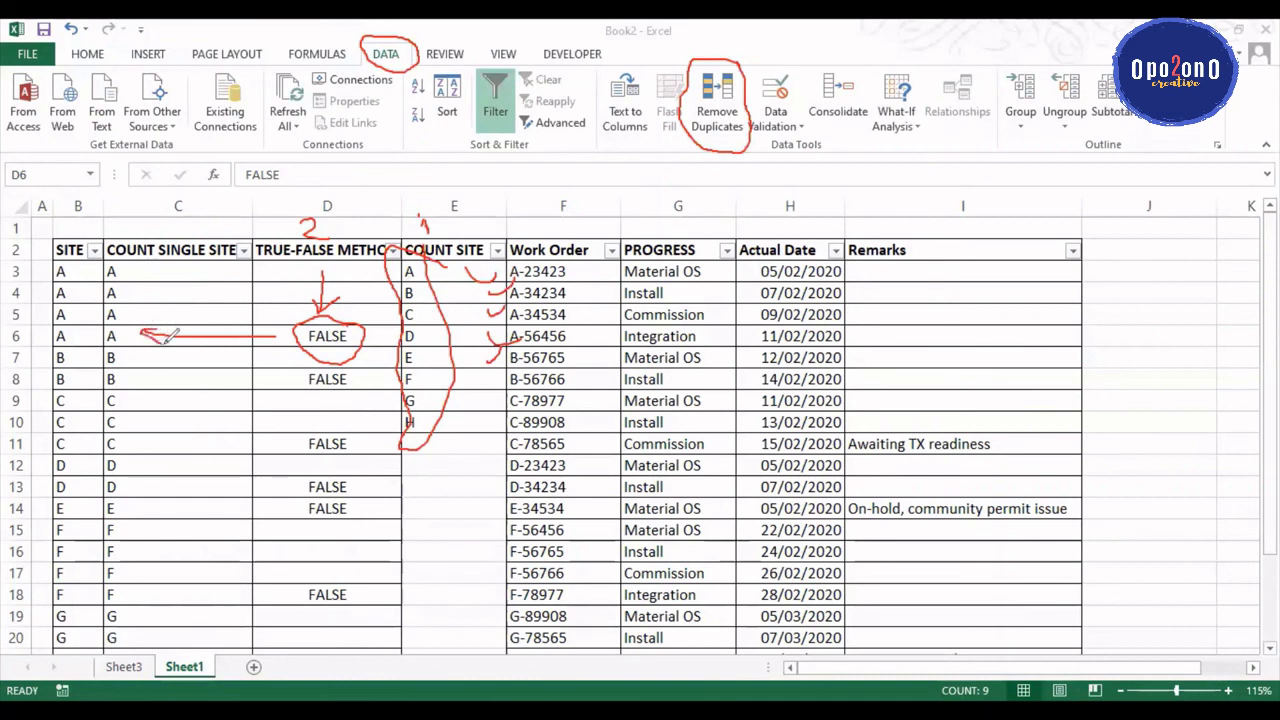
left_click_drag(86, 328, 100, 342)
left_click_drag(76, 400, 98, 396)
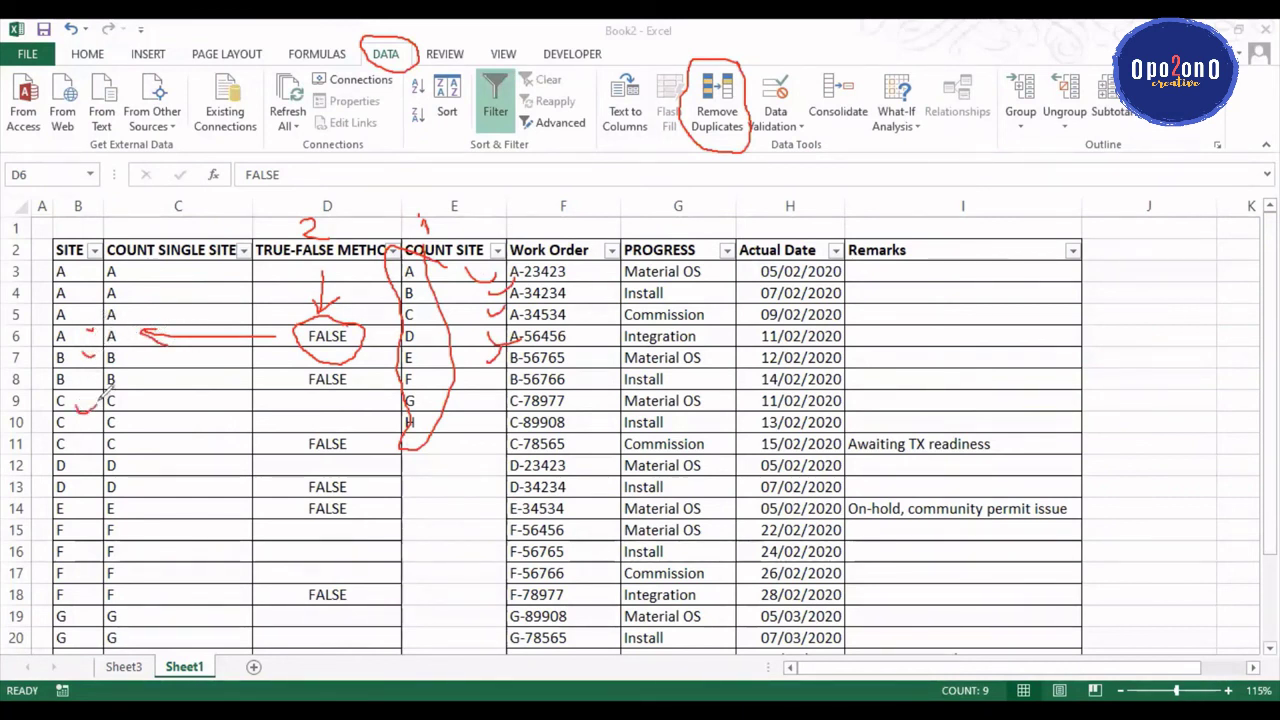
mouse_move(370, 312)
left_mouse_down()
mouse_move(285, 290)
mouse_move(357, 312)
mouse_move(333, 294)
left_mouse_up()
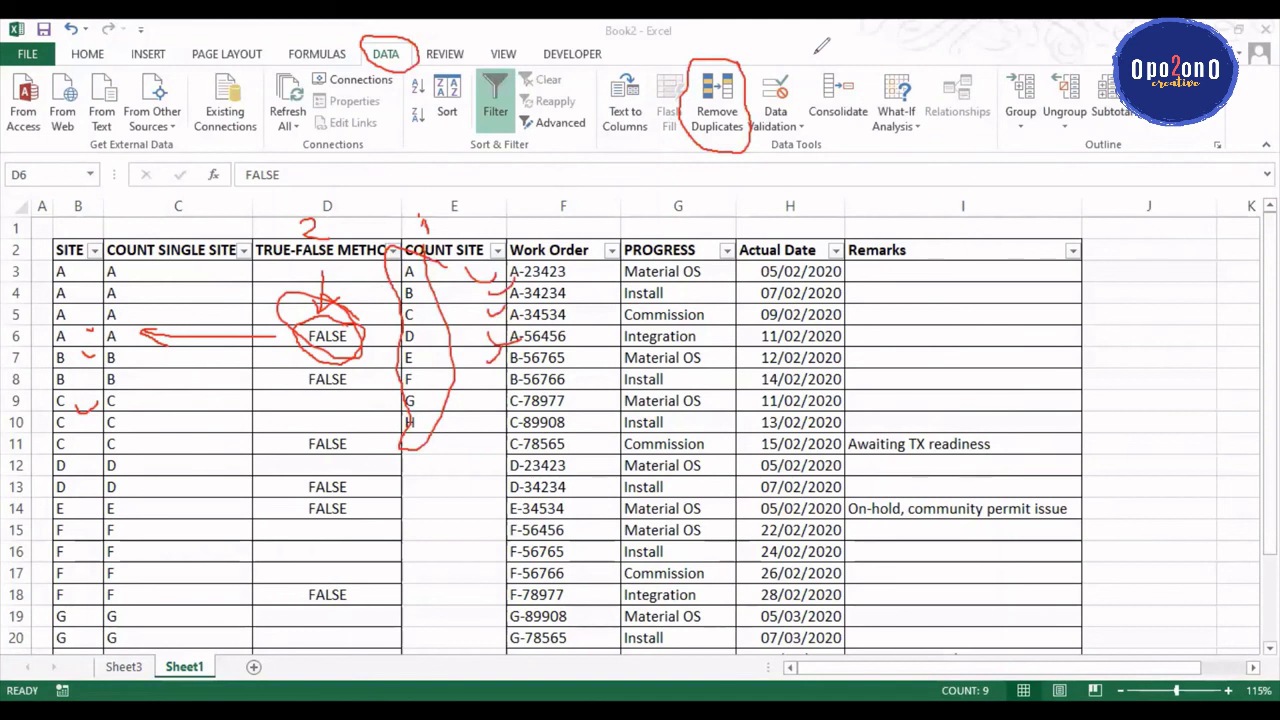
key("Escape")
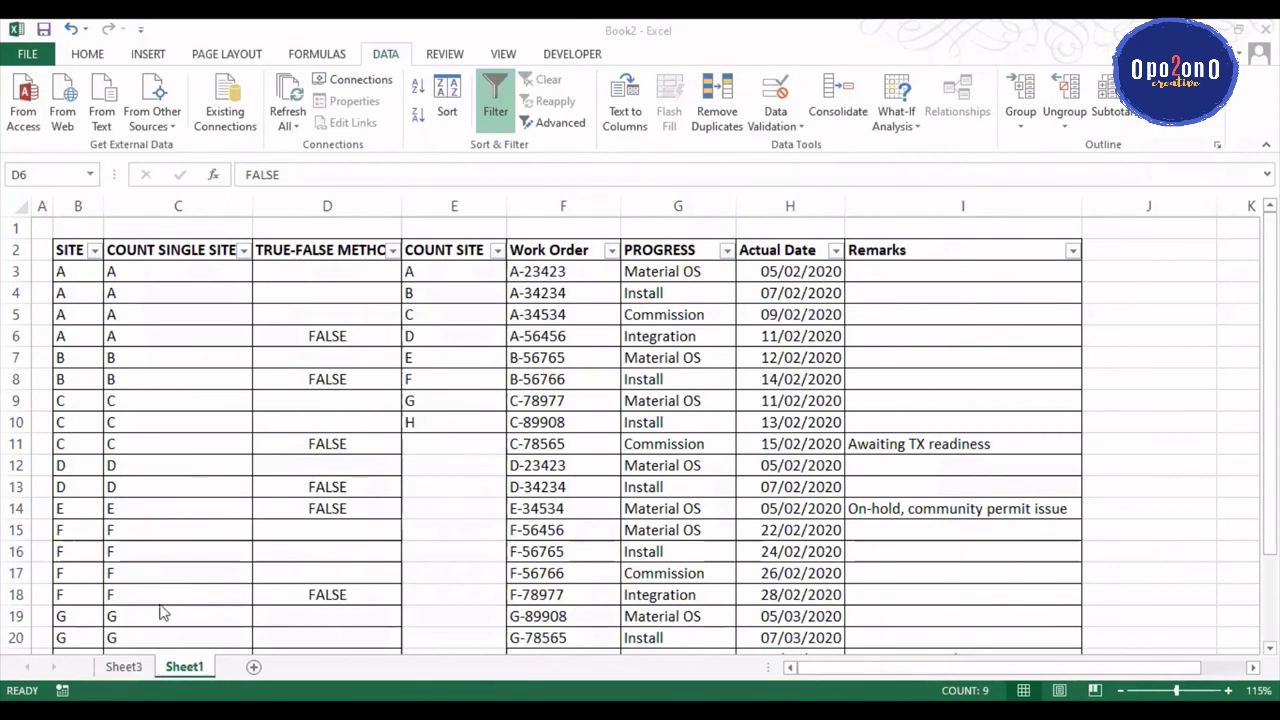
Step: Examine the block B3:D6 for site A and the FALSE entry of site D in row 13
key("shift+Up")
key("shift+Up")
key("shift+Up")
key("shift+Left")
key("shift+Left")
left_click(201, 548)
left_click(340, 485)
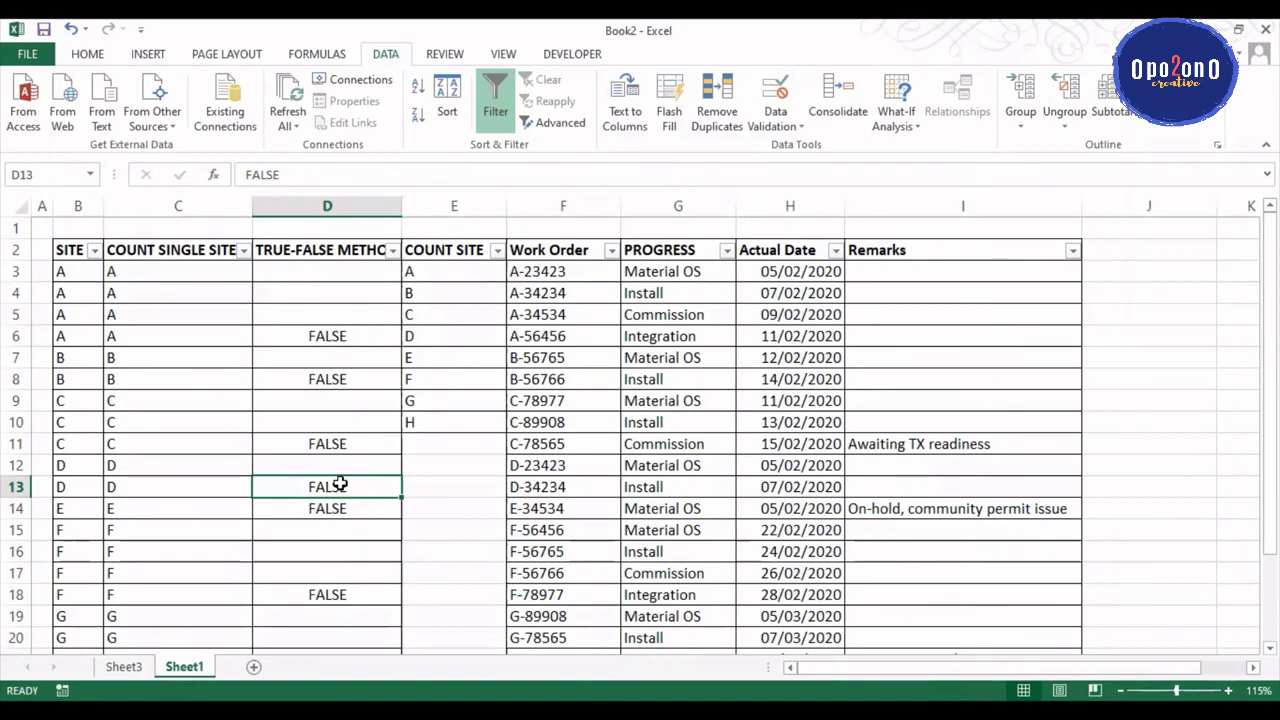
Step: Compare the count of SITE with the count of TRUE-FALSE METHOD in the pivot table on Sheet3
left_click(131, 669)
left_click(72, 280)
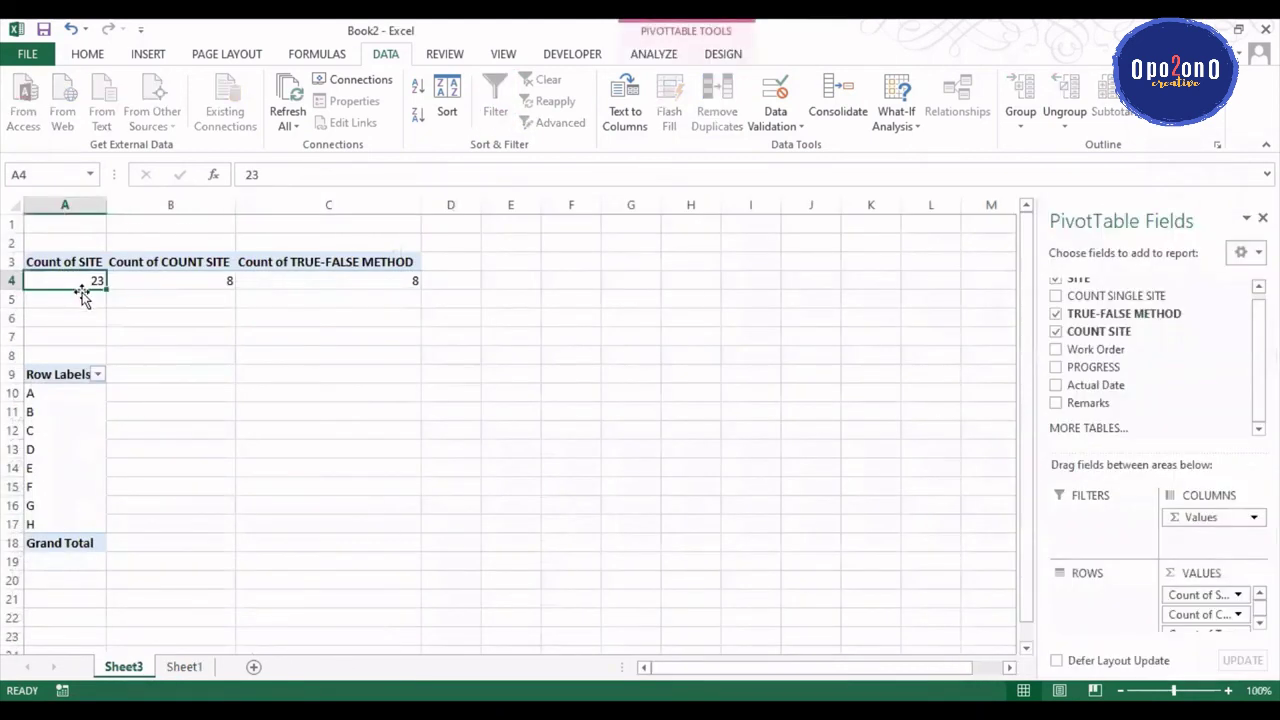
left_click(297, 288)
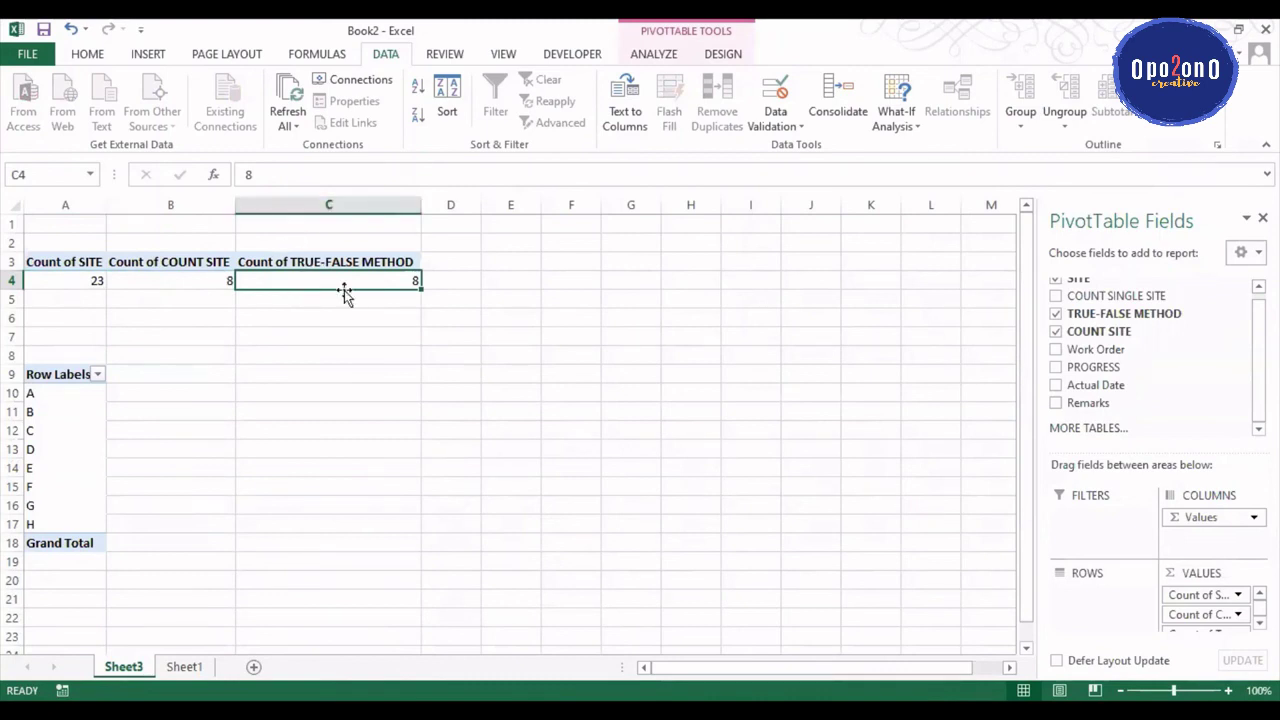
left_click(74, 275)
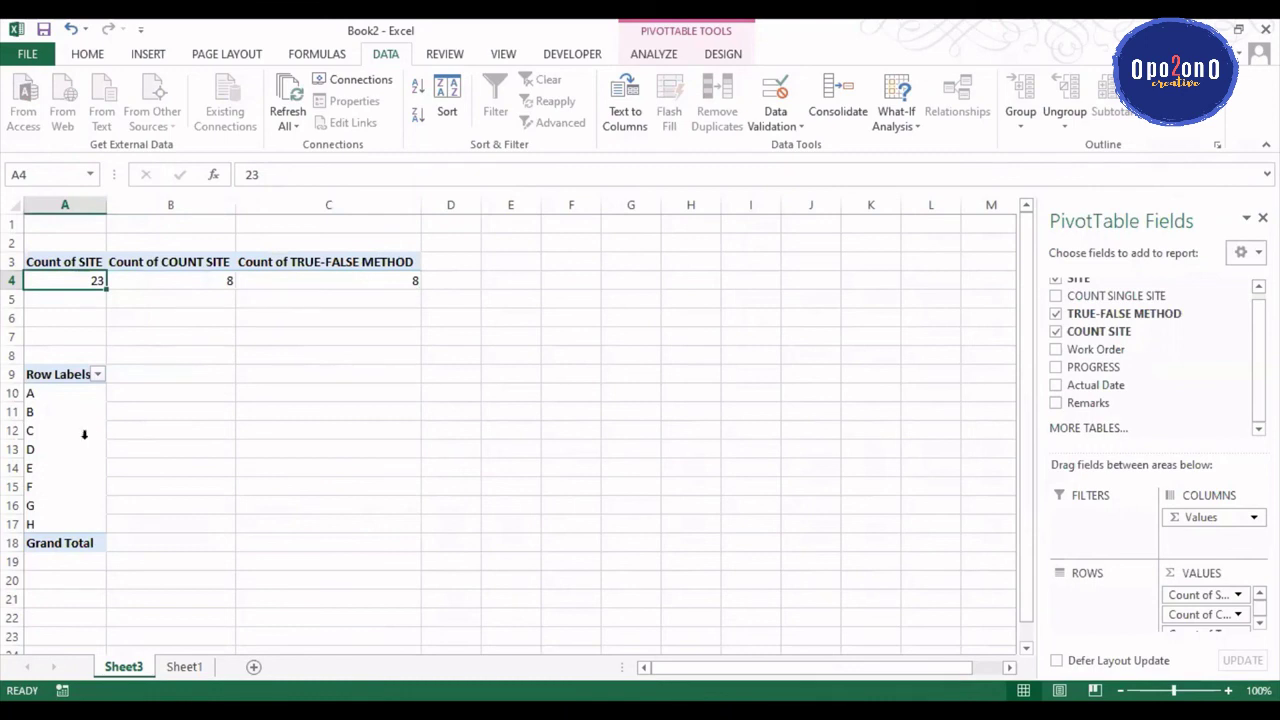
left_click(355, 284)
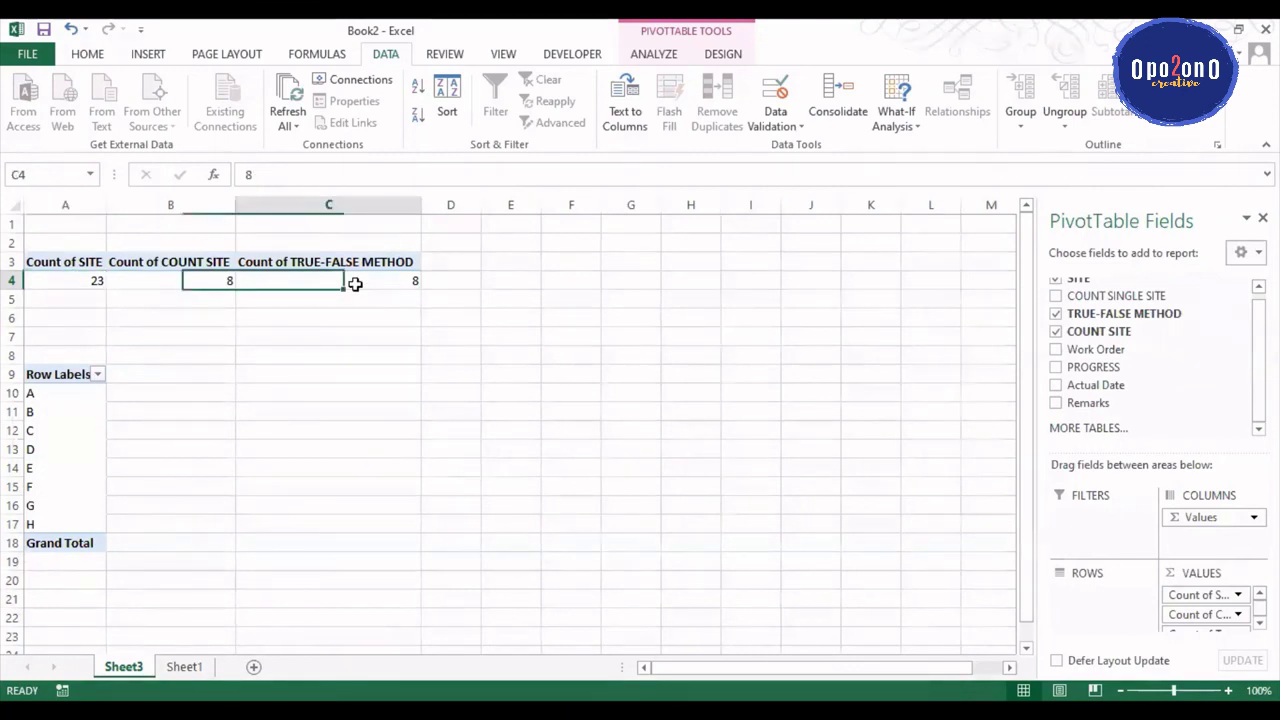
Step: Examine the blank and FALSE cells of TRUE-FALSE METHOD on Sheet1 against the COUNT SITE entry in row 6
left_click(184, 666)
left_click(302, 510)
left_click(326, 422)
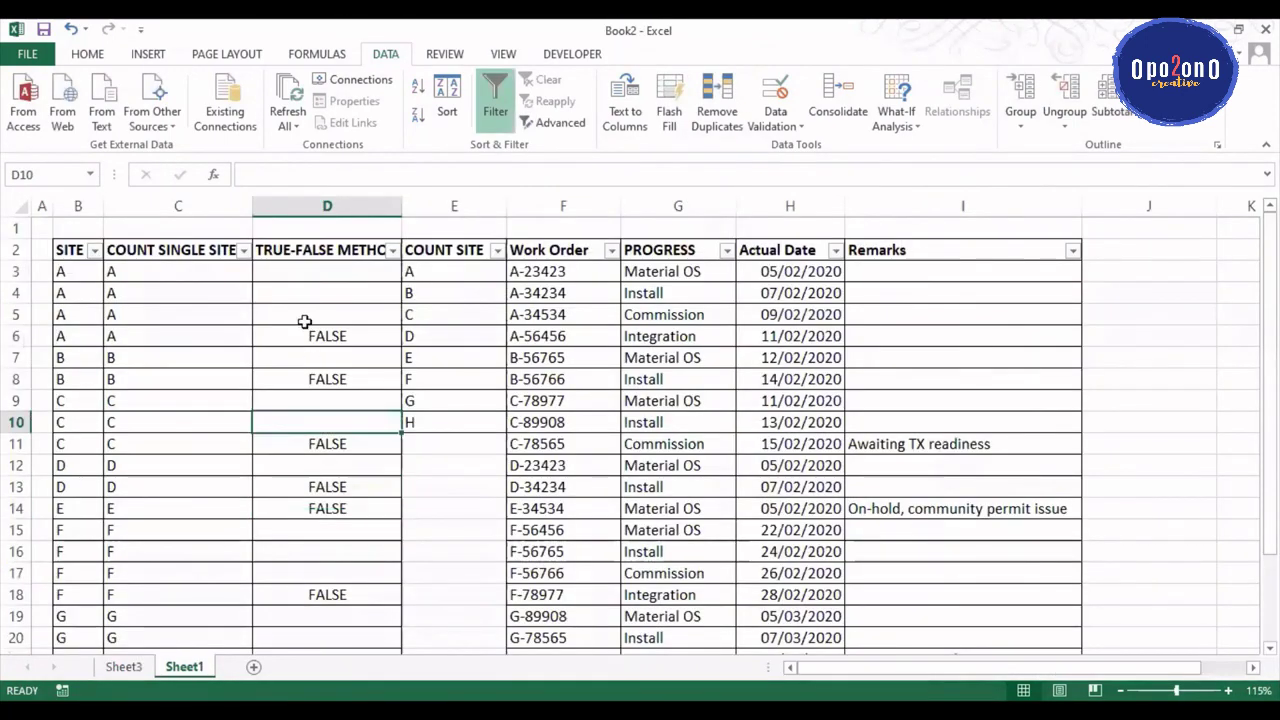
left_click(290, 268)
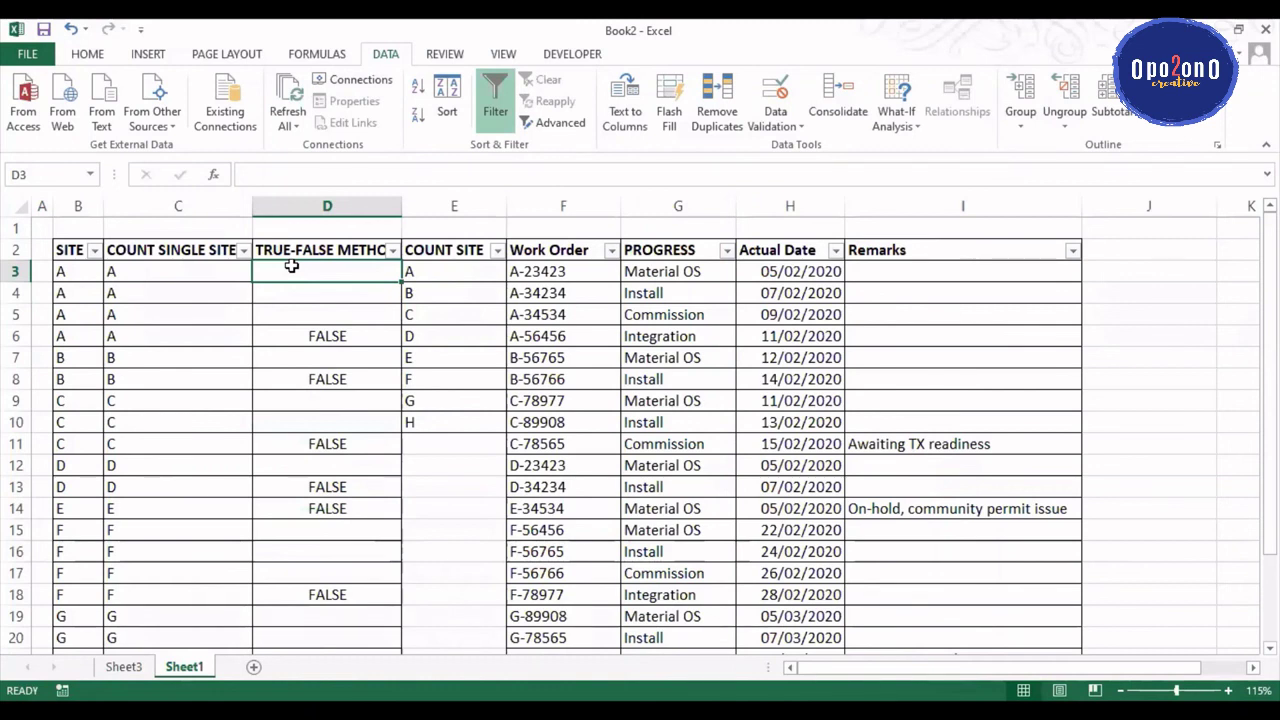
left_click(311, 318)
left_click(306, 337)
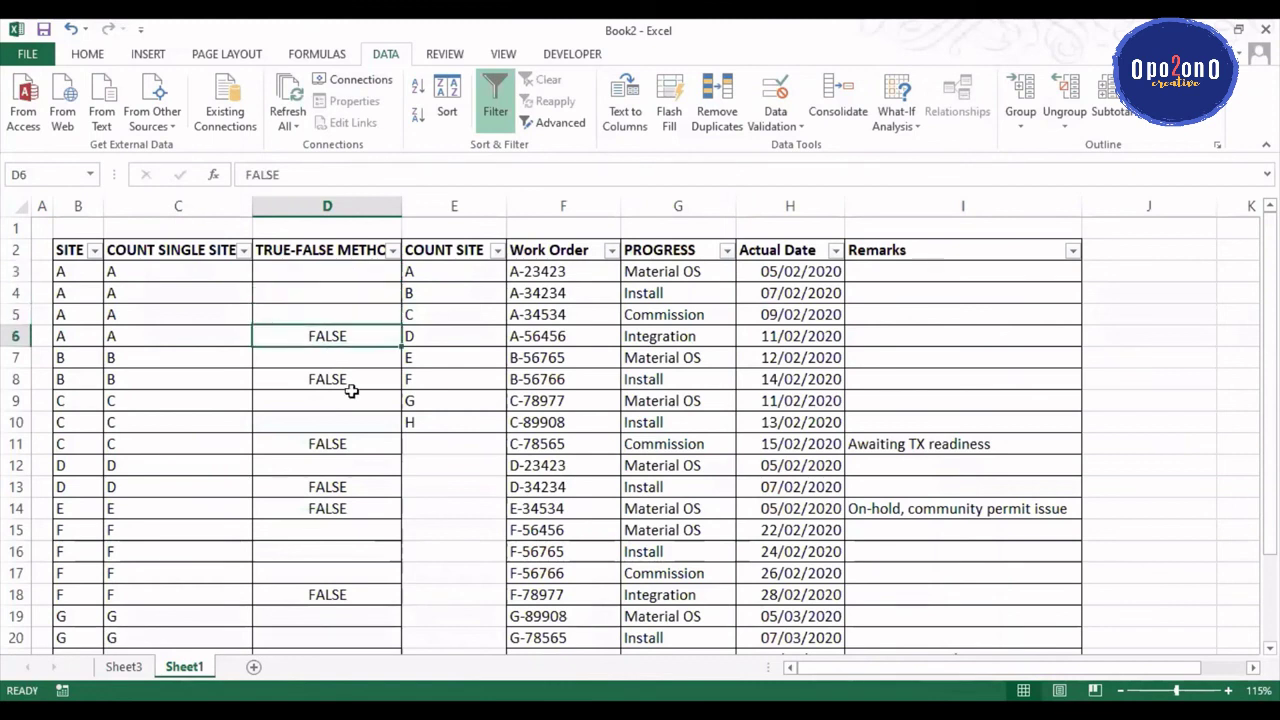
left_click(338, 392)
left_click(334, 381)
left_click(318, 336)
left_click(434, 335)
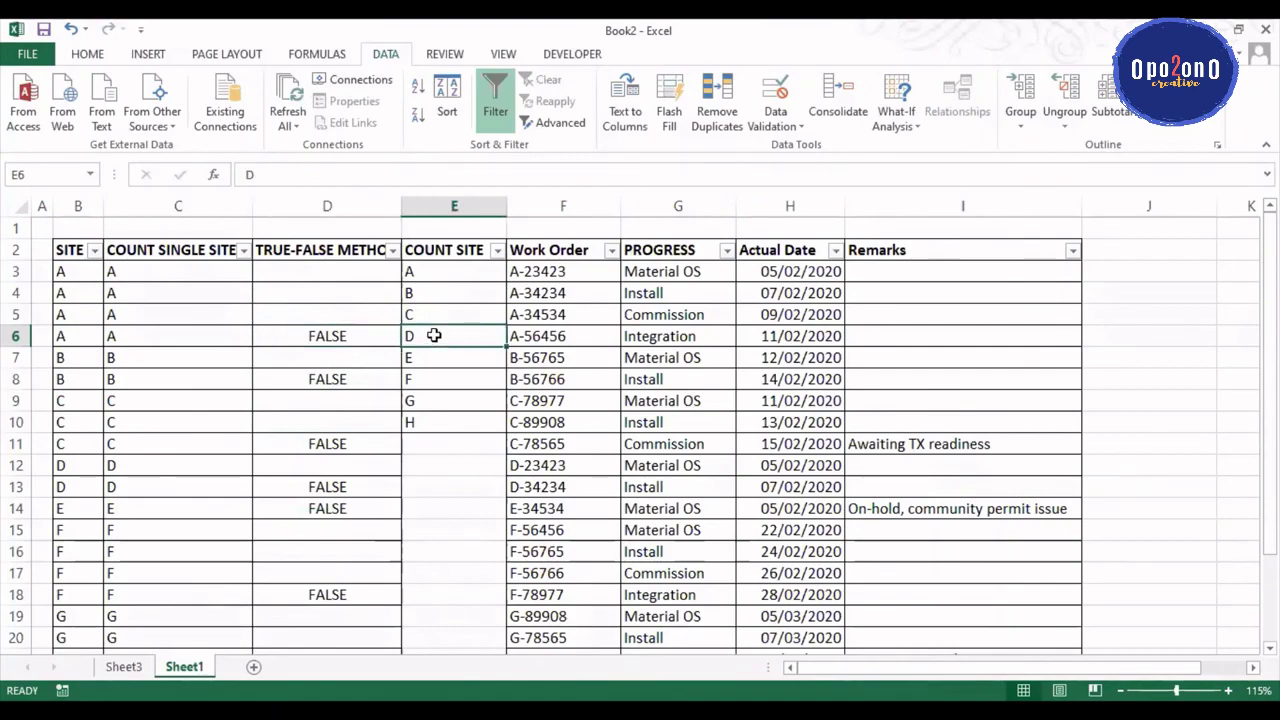